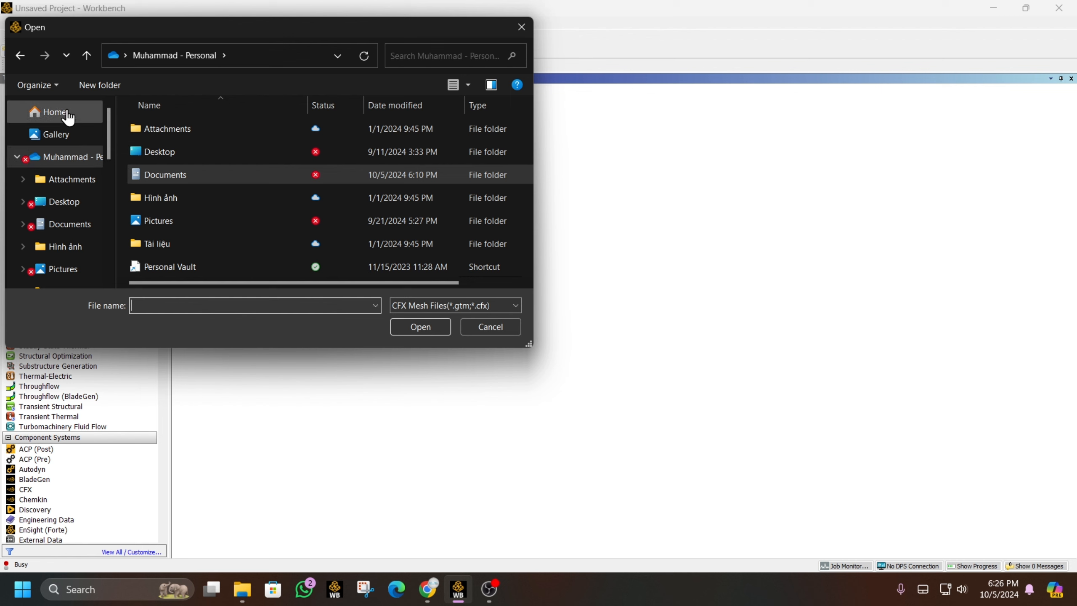
- Browse from This PC through C: > Users to the Documents folder
{"action": "left_click", "coordinate": [67, 113]}
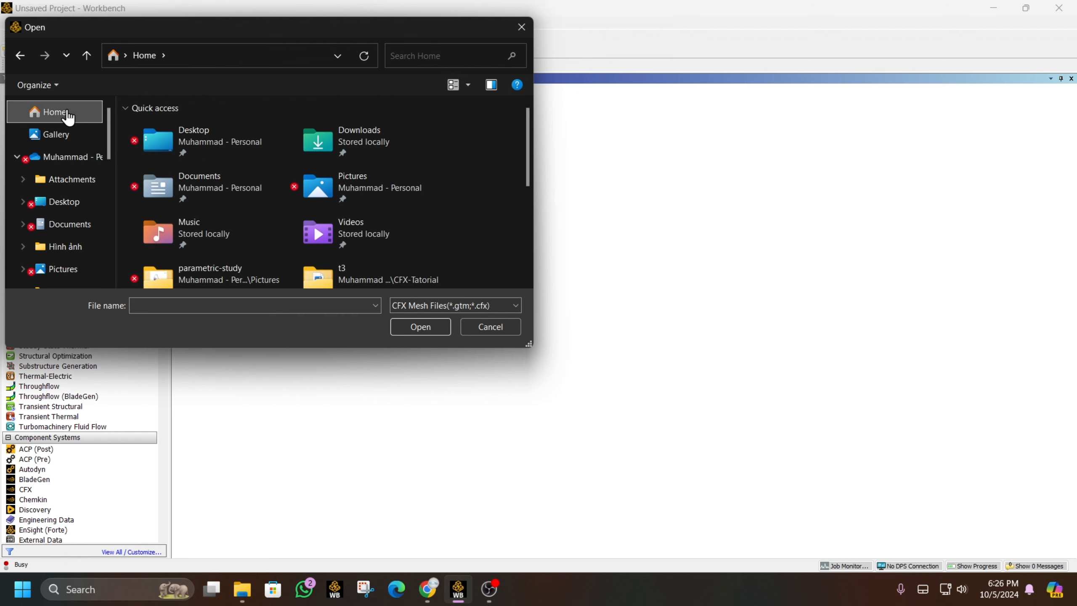
{"action": "scroll", "coordinate": [67, 212], "scroll_direction": "down", "scroll_amount": 5}
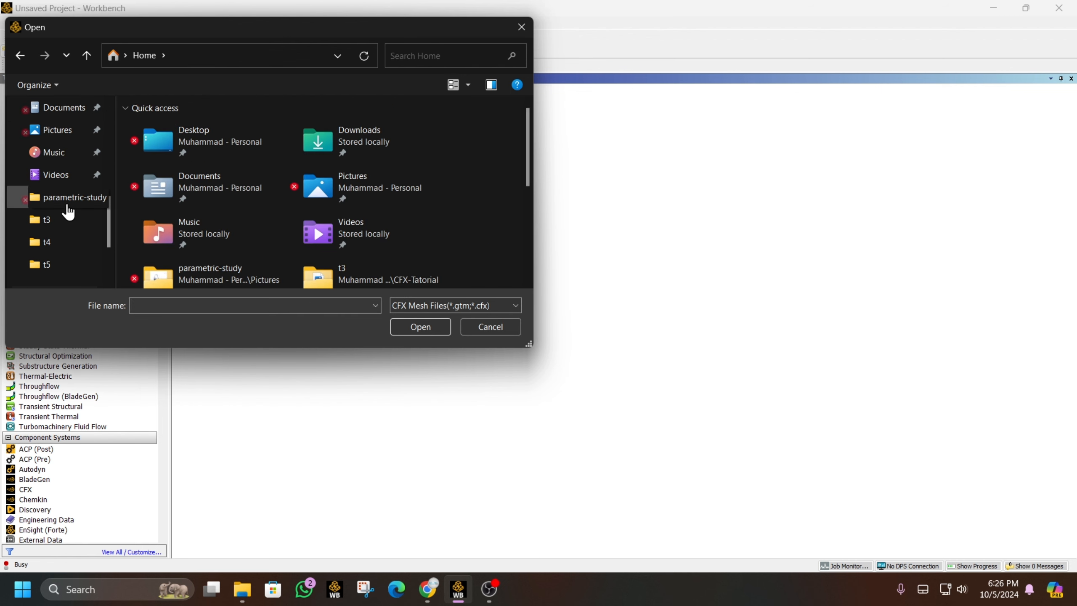
{"action": "scroll", "coordinate": [87, 217], "scroll_direction": "down", "scroll_amount": 2}
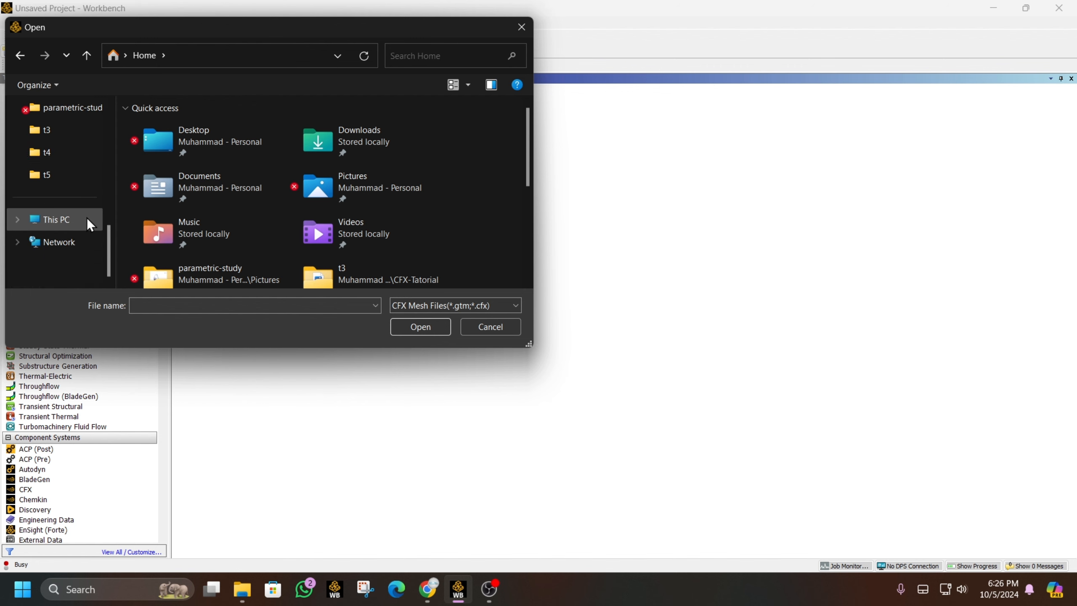
{"action": "left_click", "coordinate": [87, 217]}
{"action": "double_click", "coordinate": [236, 150]}
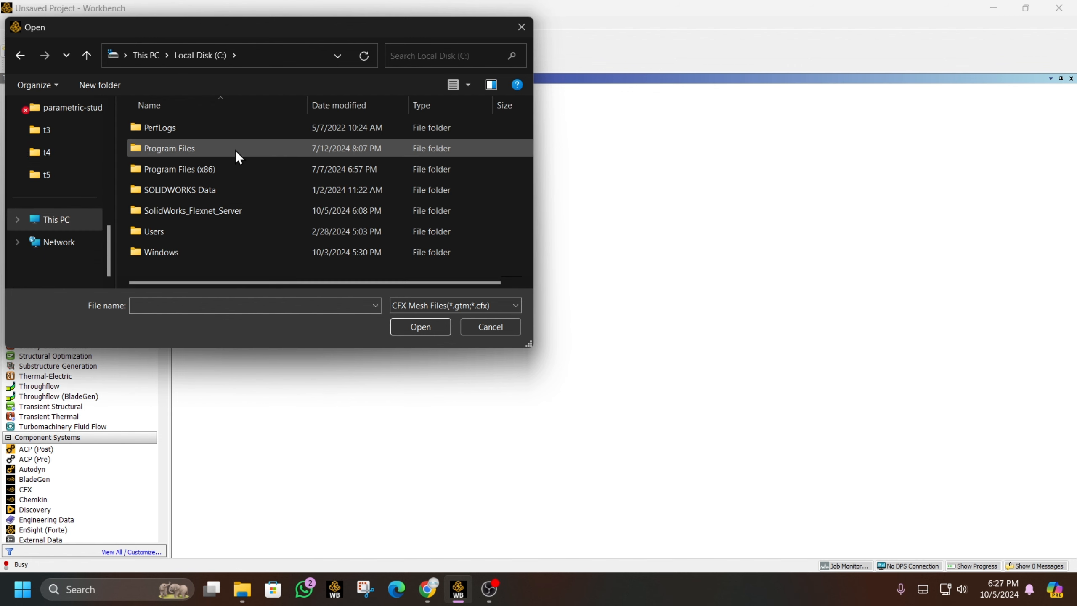
{"action": "double_click", "coordinate": [210, 234]}
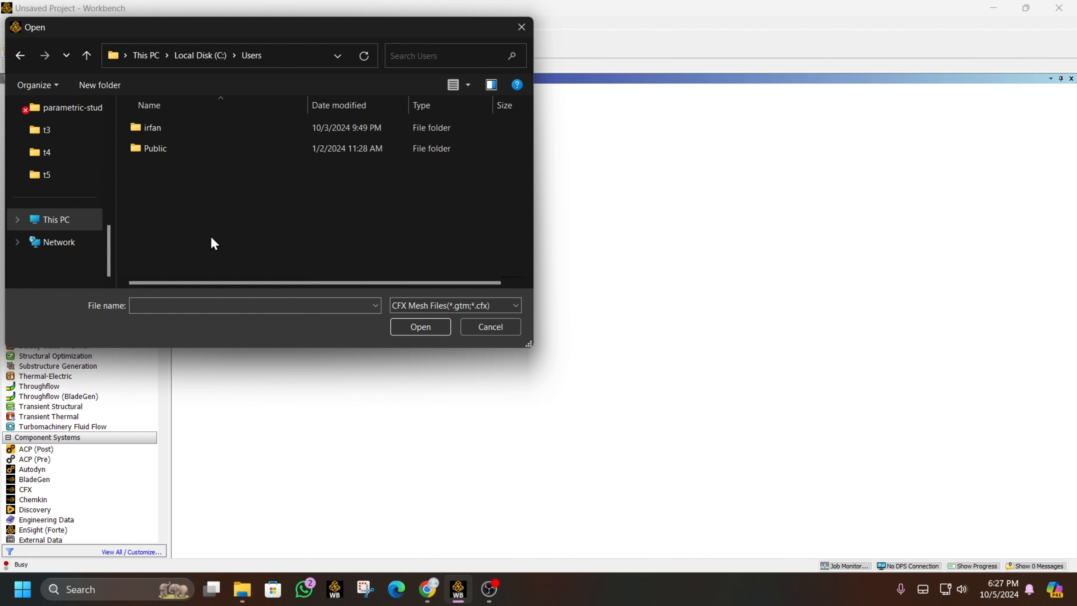
{"action": "double_click", "coordinate": [162, 123]}
{"action": "scroll", "coordinate": [198, 209], "scroll_direction": "down", "scroll_amount": 1}
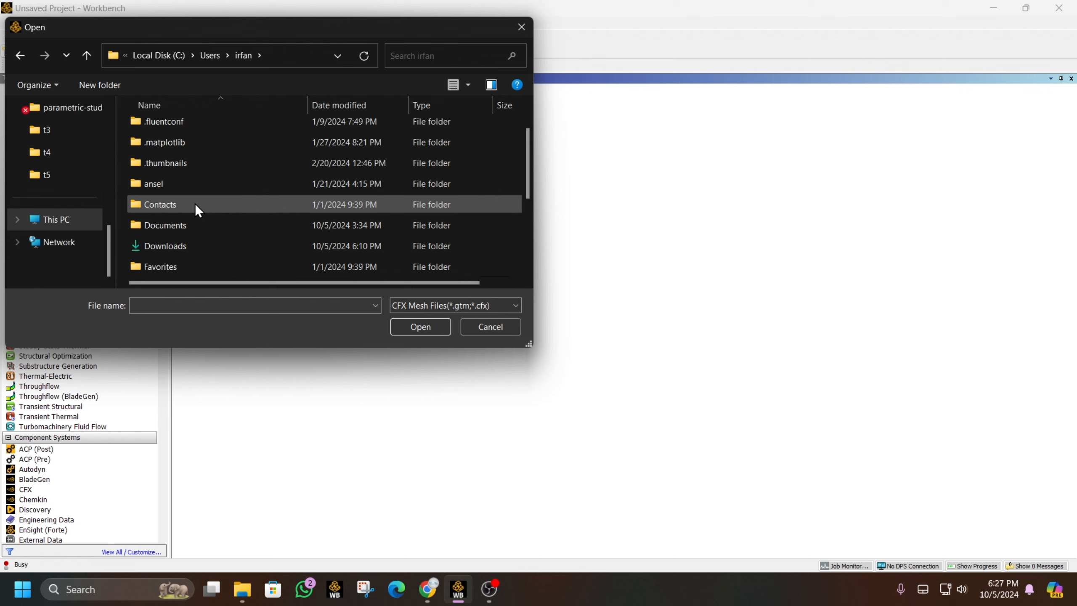
{"action": "double_click", "coordinate": [204, 232]}
{"action": "scroll", "coordinate": [204, 153], "scroll_direction": "down", "scroll_amount": 2}
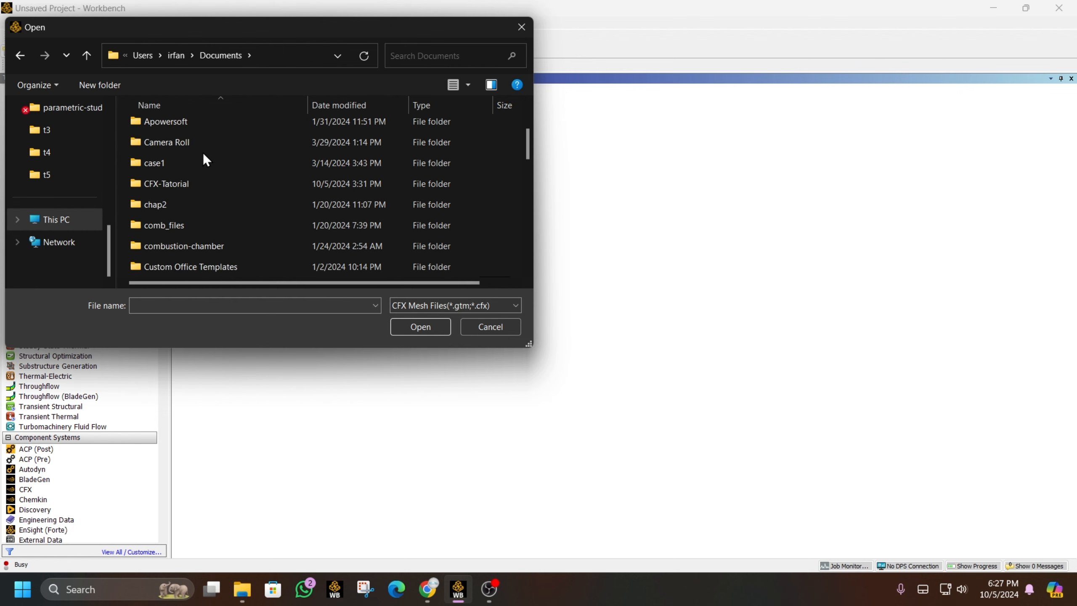
{"action": "scroll", "coordinate": [204, 154], "scroll_direction": "up", "scroll_amount": 2}
{"action": "left_click", "coordinate": [203, 153]}
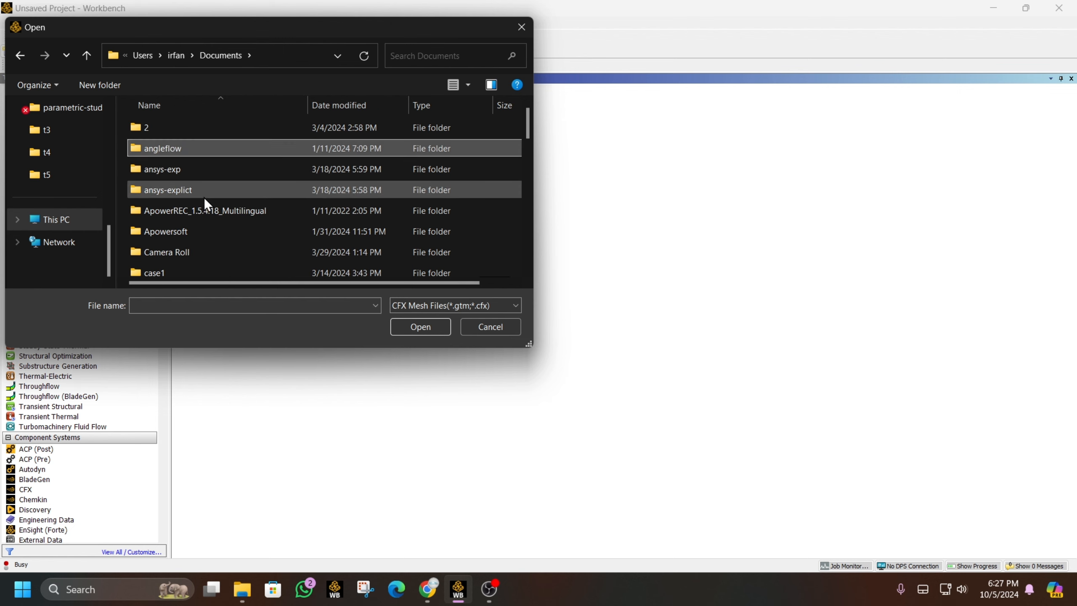
{"action": "left_click_drag", "start_coordinate": [529, 121], "coordinate": [526, 185]}
- Try searching Documents for 'TU', then show the folders as large icons
{"action": "left_click", "coordinate": [413, 56]}
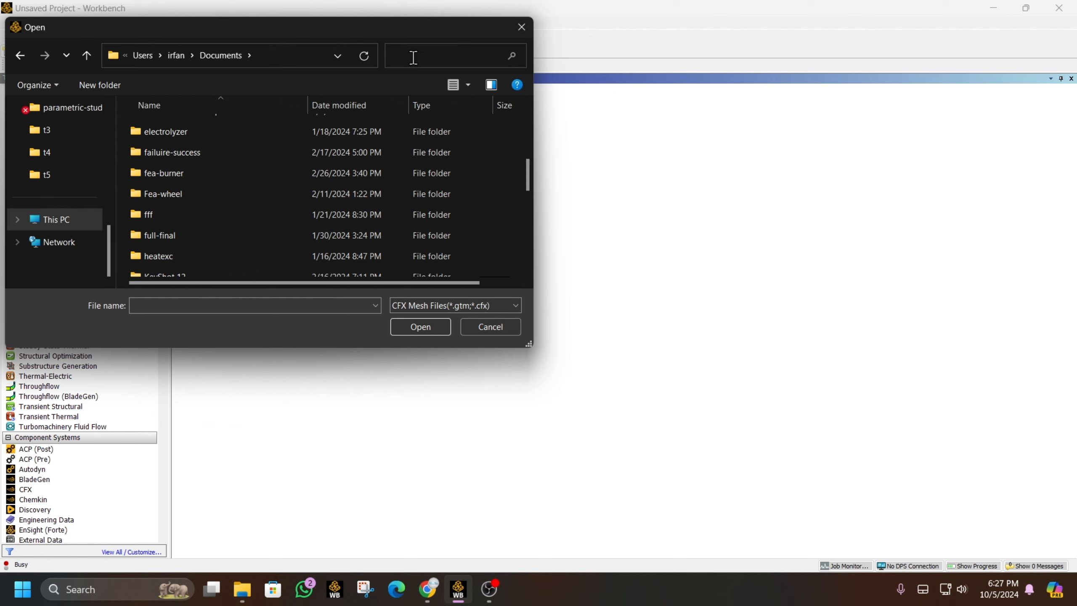
{"action": "type", "text": "TU"}
{"action": "key", "text": "BackSpace"}
{"action": "key", "text": "BackSpace"}
{"action": "type", "text": "TU"}
{"action": "key", "text": "BackSpace"}
{"action": "key", "text": "BackSpace"}
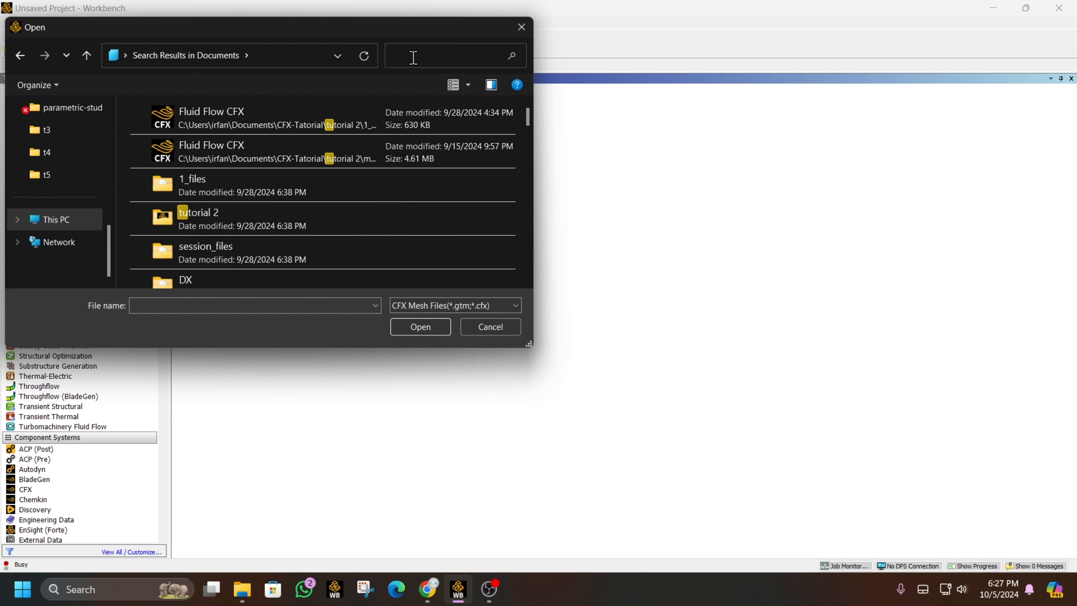
{"action": "right_click", "coordinate": [511, 160]}
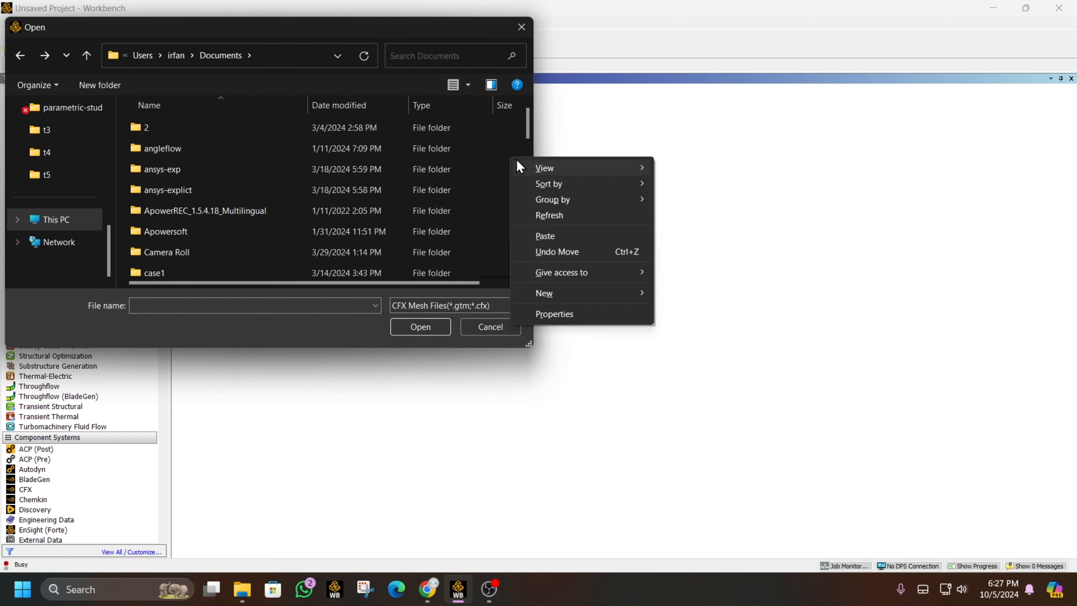
{"action": "mouse_move", "coordinate": [547, 163]}
{"action": "left_click", "coordinate": [715, 183]}
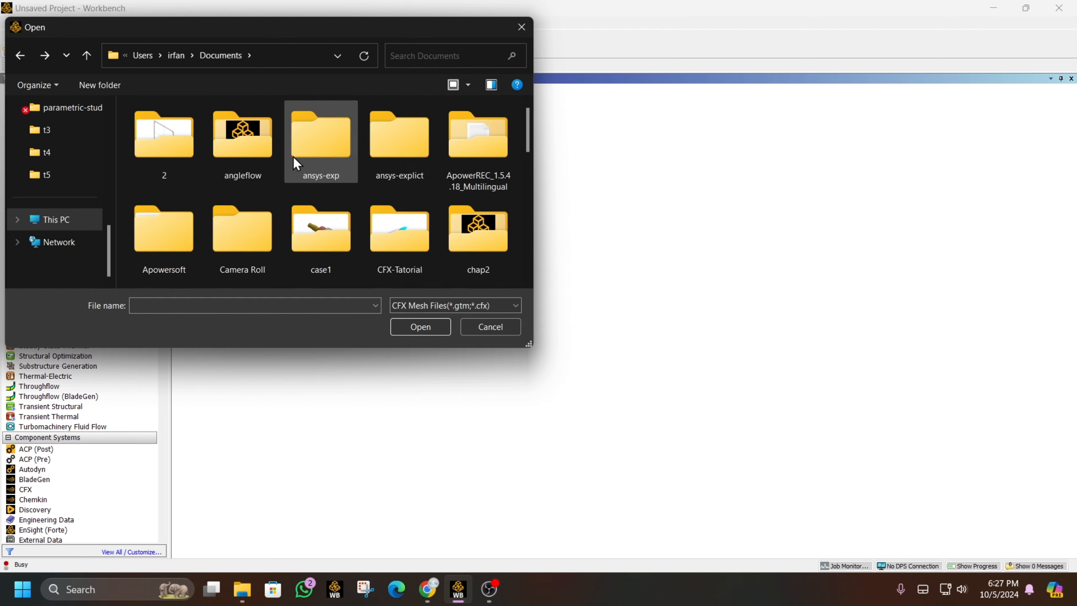
- Open CFX-Tatorial > t5 and import the .gtm mesh file
{"action": "double_click", "coordinate": [416, 246]}
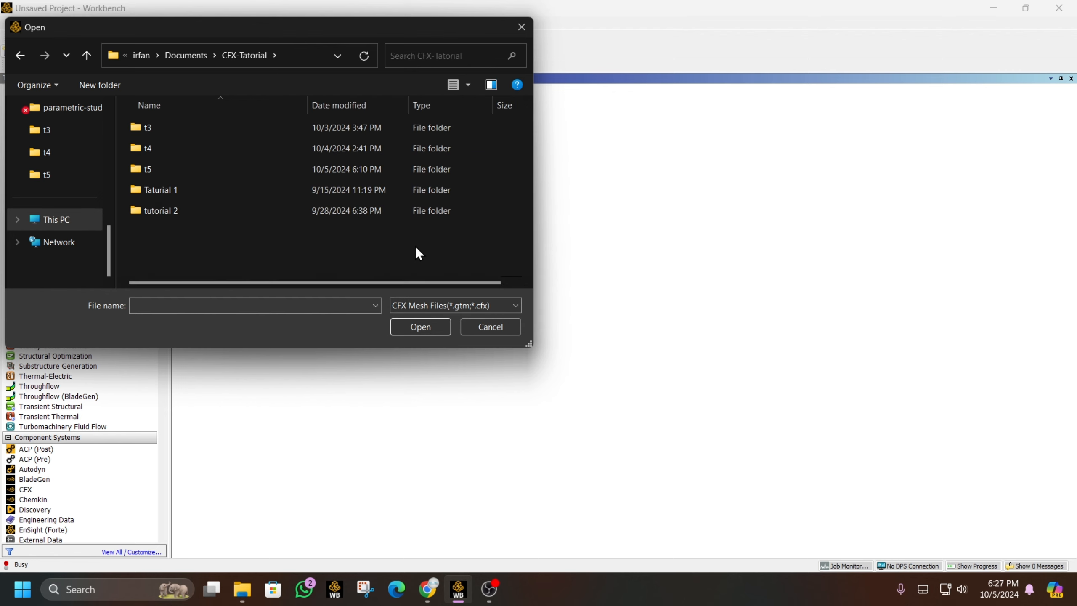
{"action": "double_click", "coordinate": [193, 169]}
{"action": "double_click", "coordinate": [238, 127]}
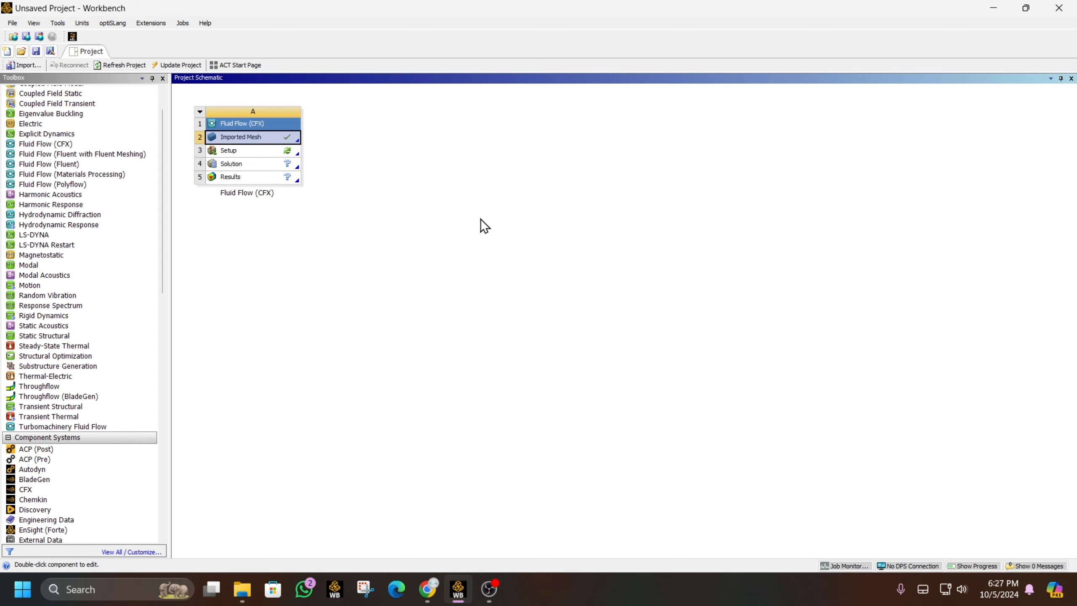
- Launch Setup, maximize CFX-Pre, and delete the Default Domain from the Outline
{"action": "double_click", "coordinate": [288, 152]}
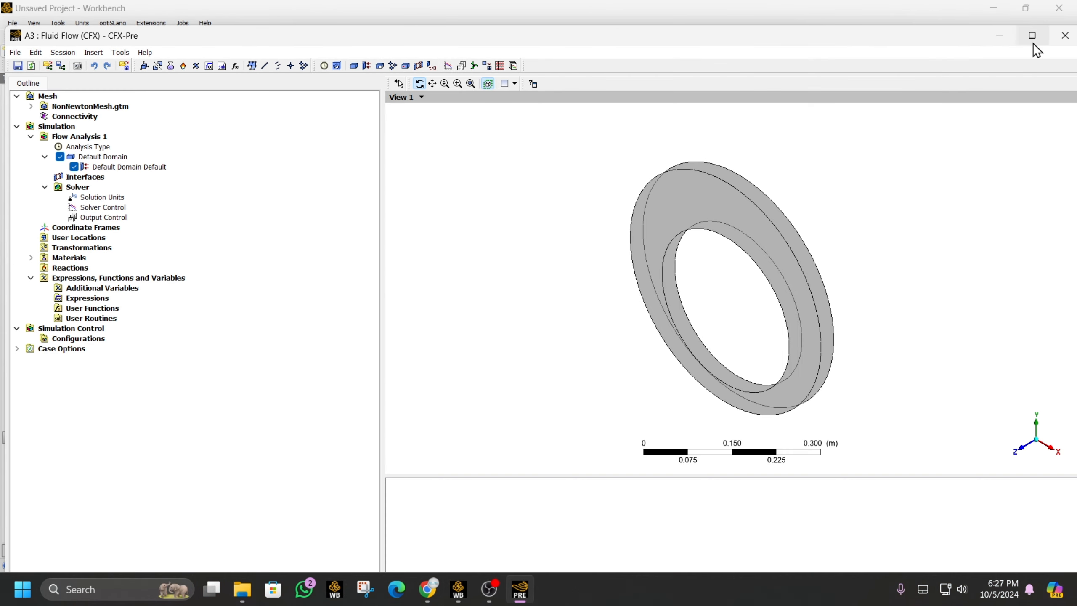
{"action": "left_click", "coordinate": [1033, 42]}
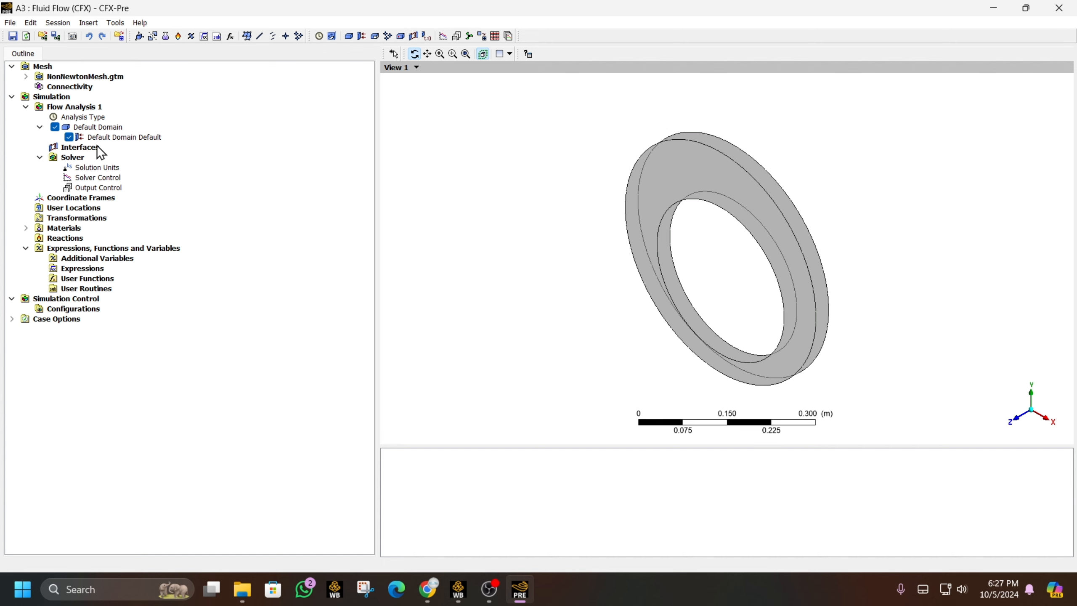
{"action": "right_click", "coordinate": [79, 127]}
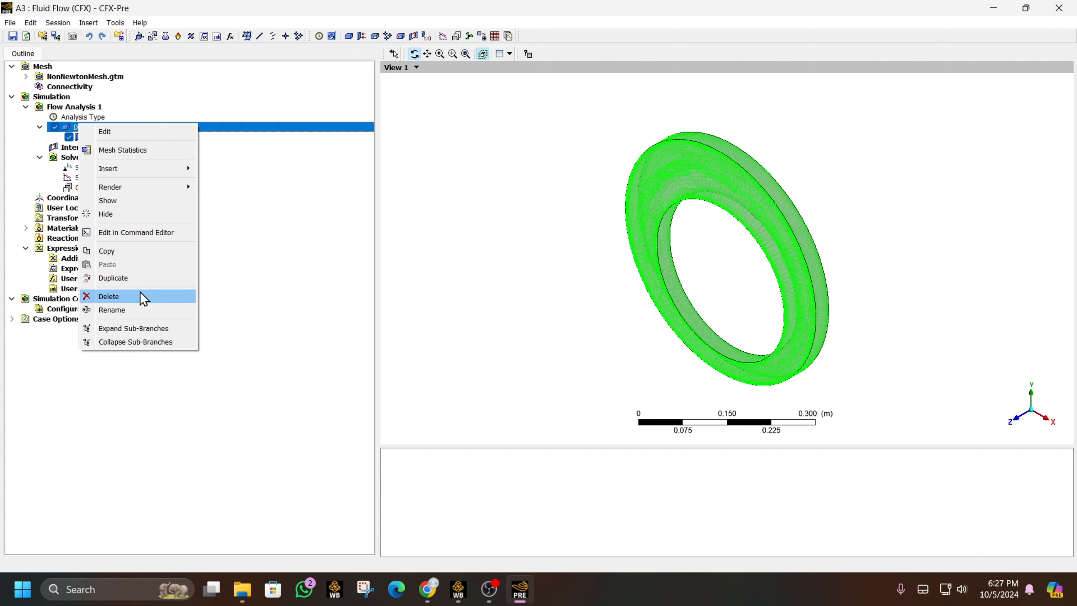
{"action": "left_click", "coordinate": [145, 297]}
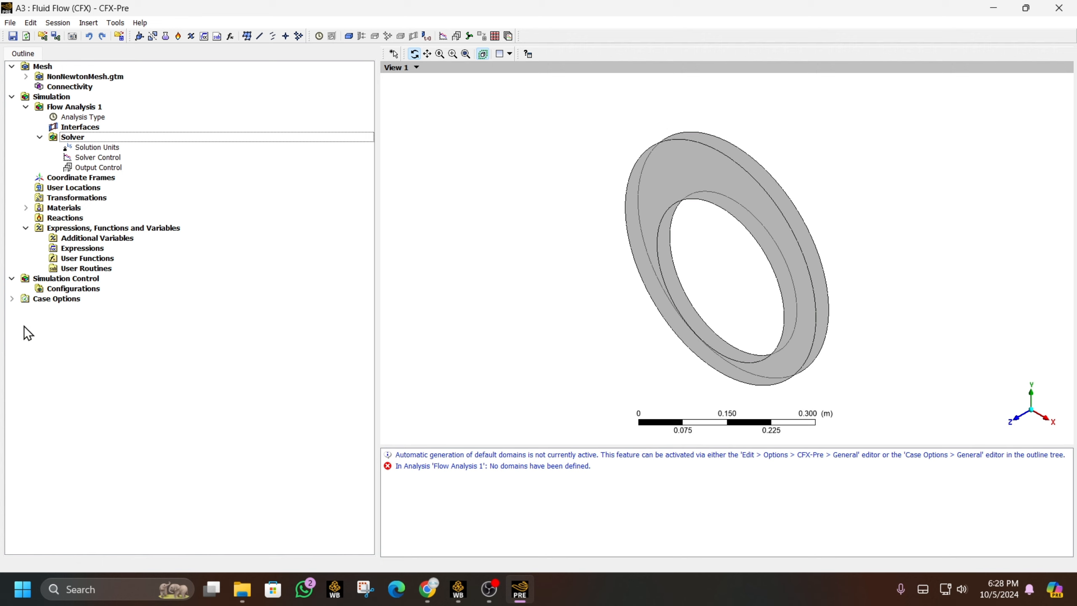
{"action": "left_click", "coordinate": [26, 207]}
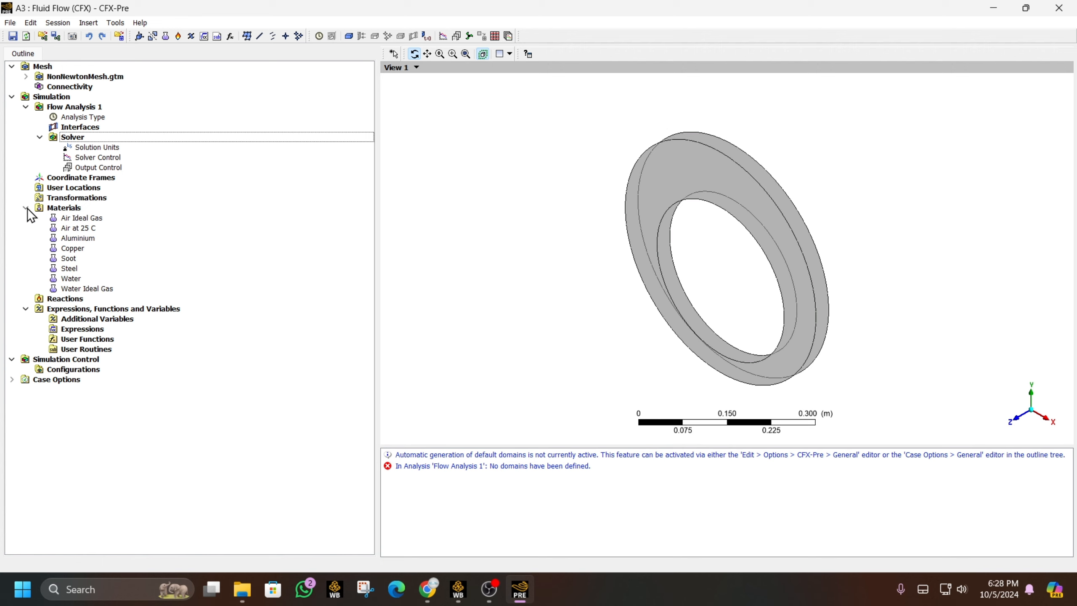
- Insert a new material named NONNEW with a liquid thermodynamic state
{"action": "right_click", "coordinate": [56, 209]}
{"action": "mouse_move", "coordinate": [94, 216]}
{"action": "left_click", "coordinate": [202, 216]}
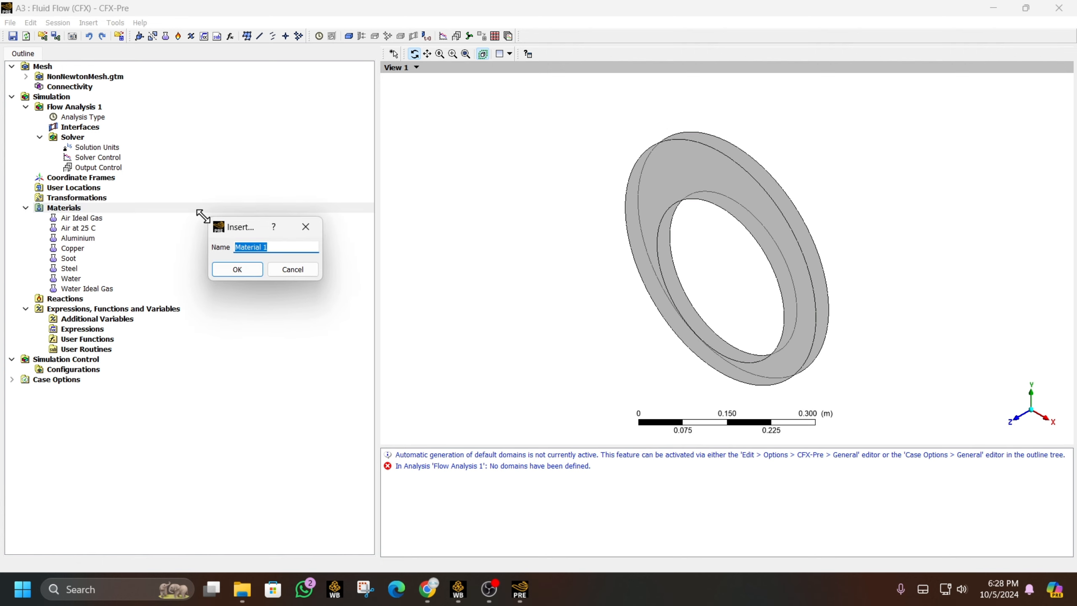
{"action": "type", "text": "NONNEW"}
{"action": "key", "text": "Return"}
{"action": "left_click", "coordinate": [62, 139]}
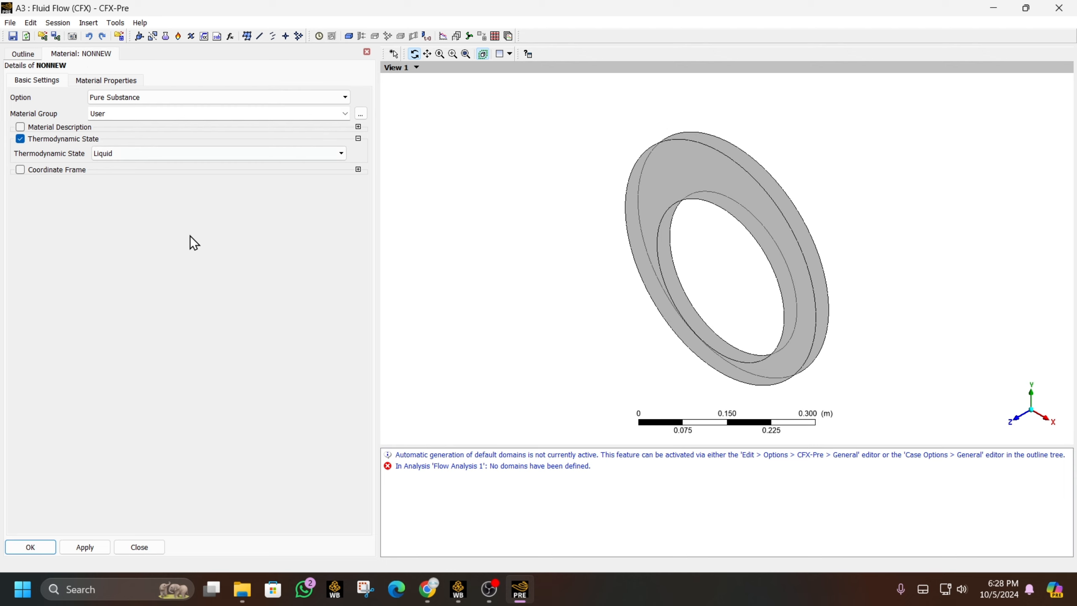
- Set NONNEW's density to 1E4 kg m^-3 and enable Dynamic Viscosity
{"action": "left_click", "coordinate": [115, 86]}
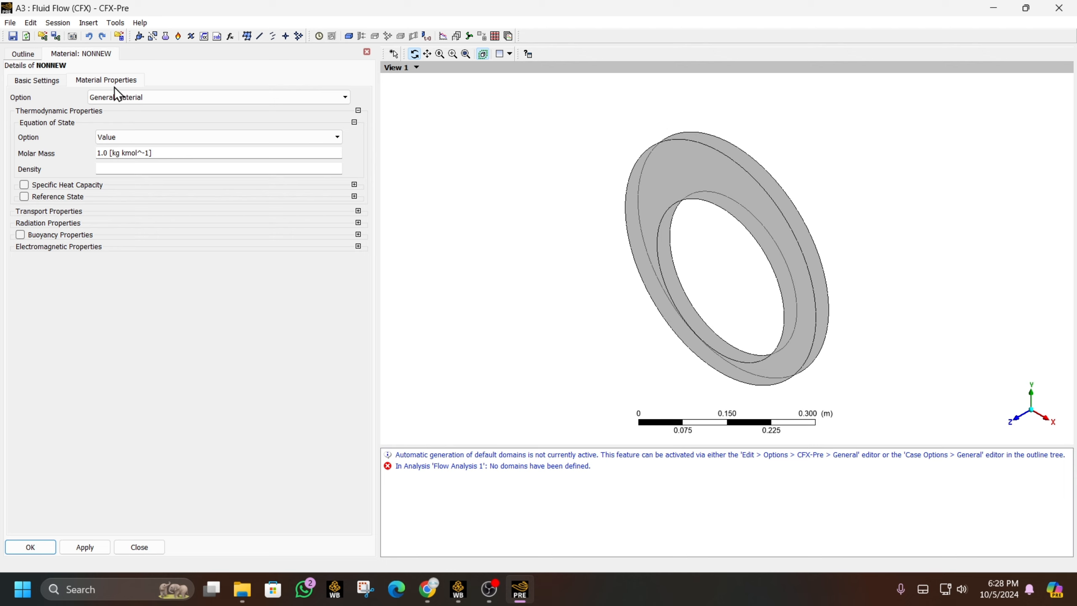
{"action": "left_click", "coordinate": [138, 170]}
{"action": "type", "text": "1E4"}
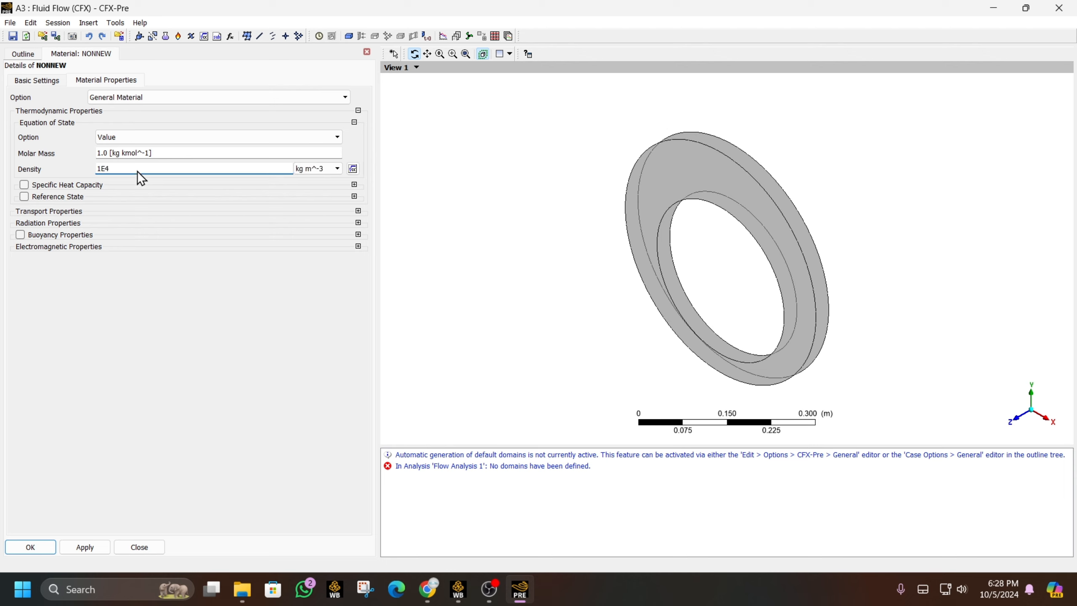
{"action": "left_click", "coordinate": [212, 349]}
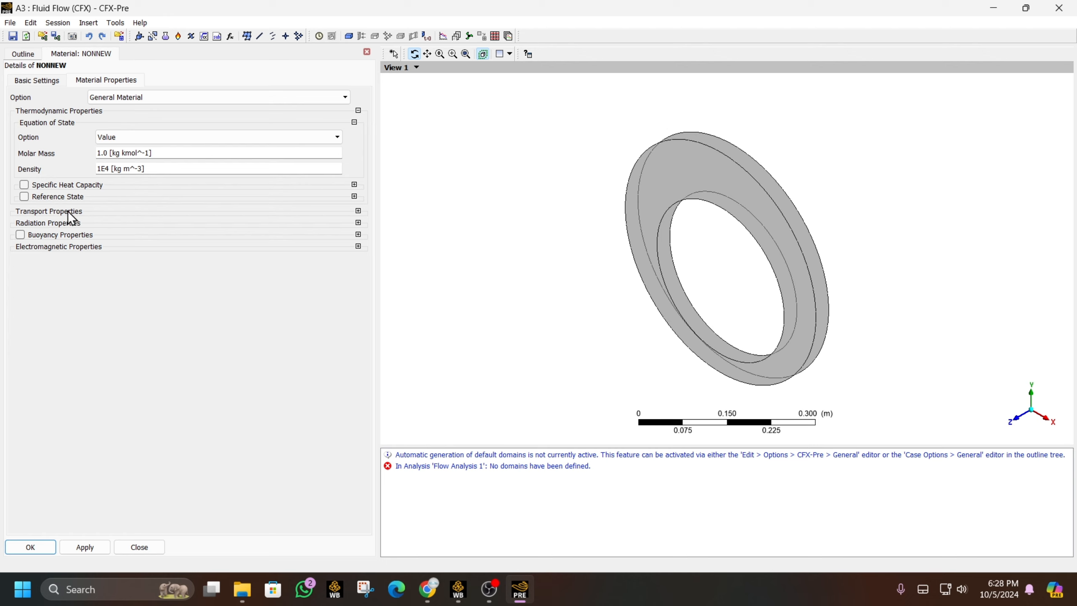
{"action": "left_click", "coordinate": [358, 211]}
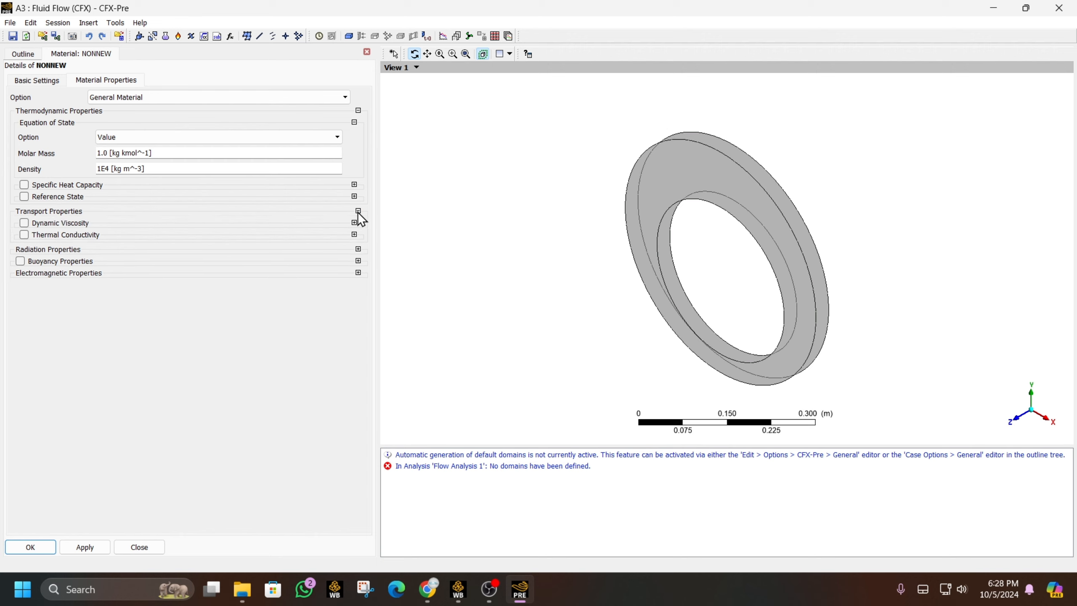
{"action": "left_click", "coordinate": [54, 224]}
- Make NONNEW's viscosity a Non Newtonian Ostwald de Waele model
{"action": "left_click", "coordinate": [101, 238]}
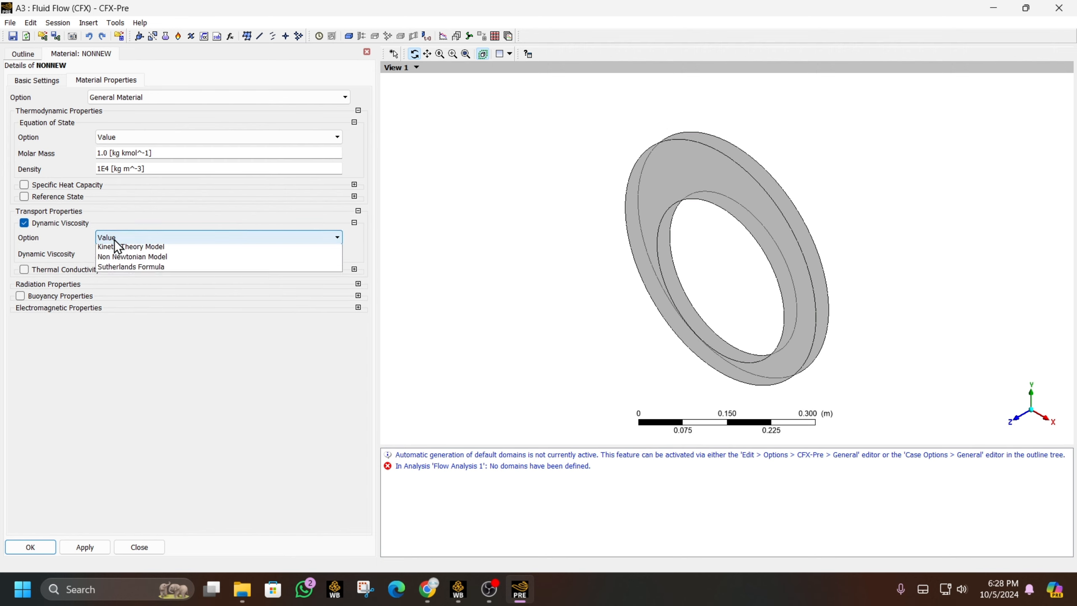
{"action": "left_click", "coordinate": [145, 270]}
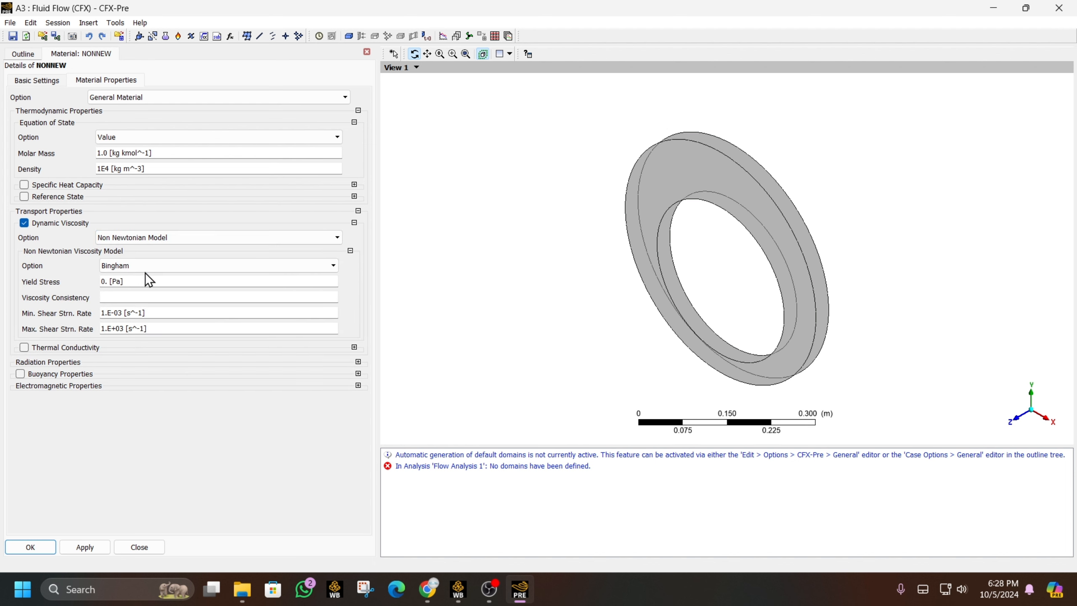
{"action": "left_click", "coordinate": [149, 265]}
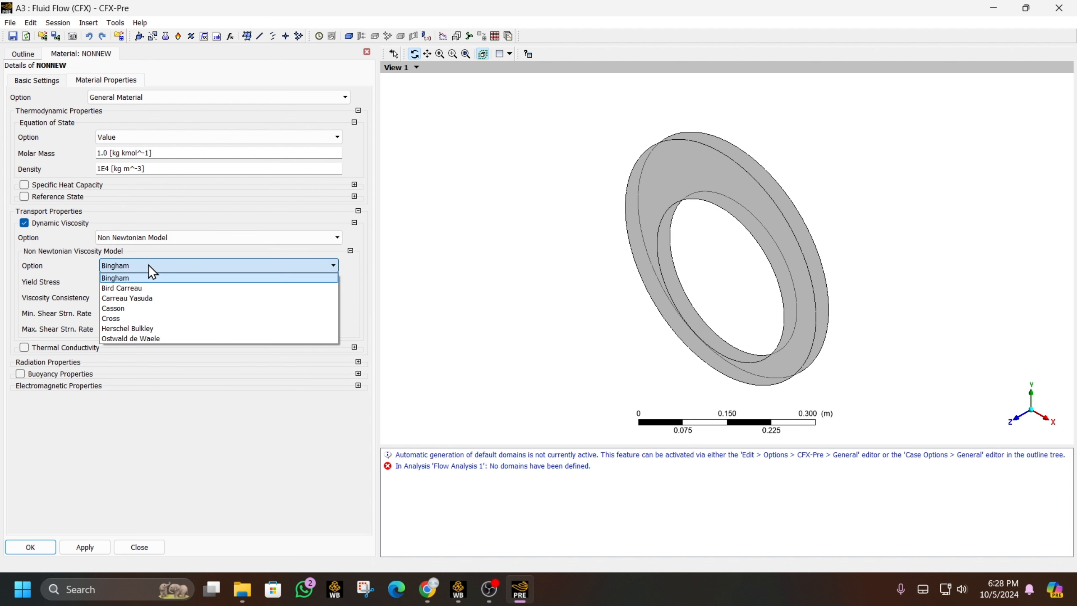
{"action": "left_click", "coordinate": [127, 339]}
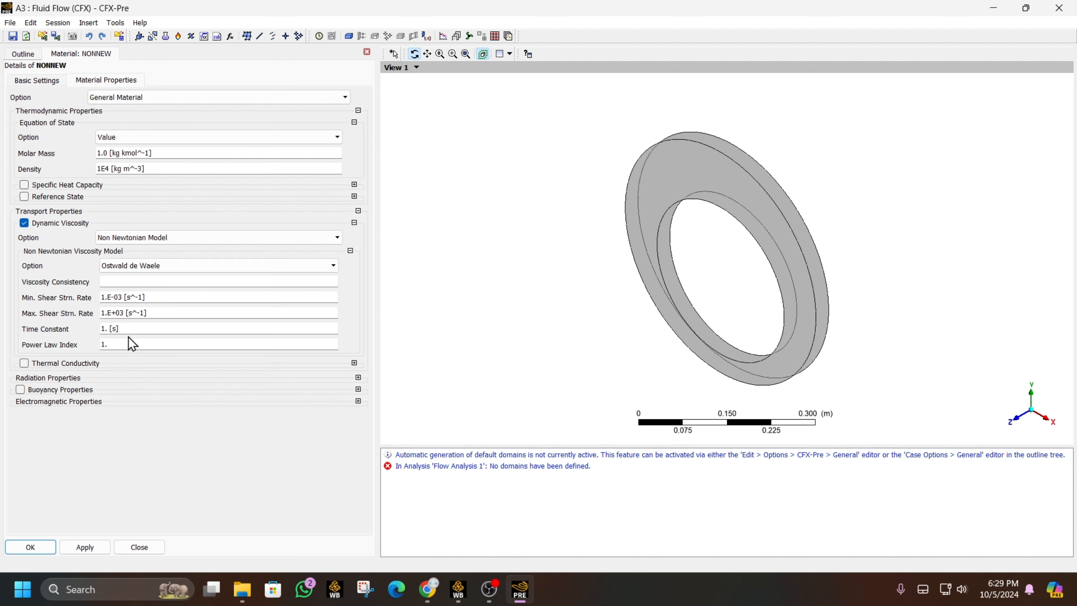
{"action": "left_click", "coordinate": [118, 282]}
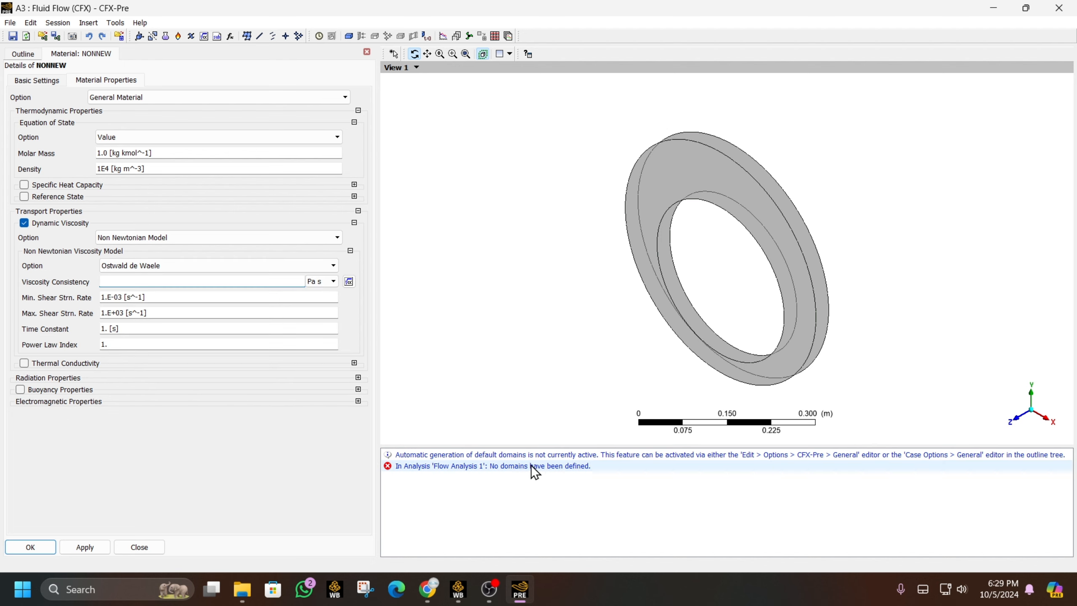
- Copy the viscosity consistency value 10.0 from the problem description PDF
{"action": "left_click", "coordinate": [427, 589]}
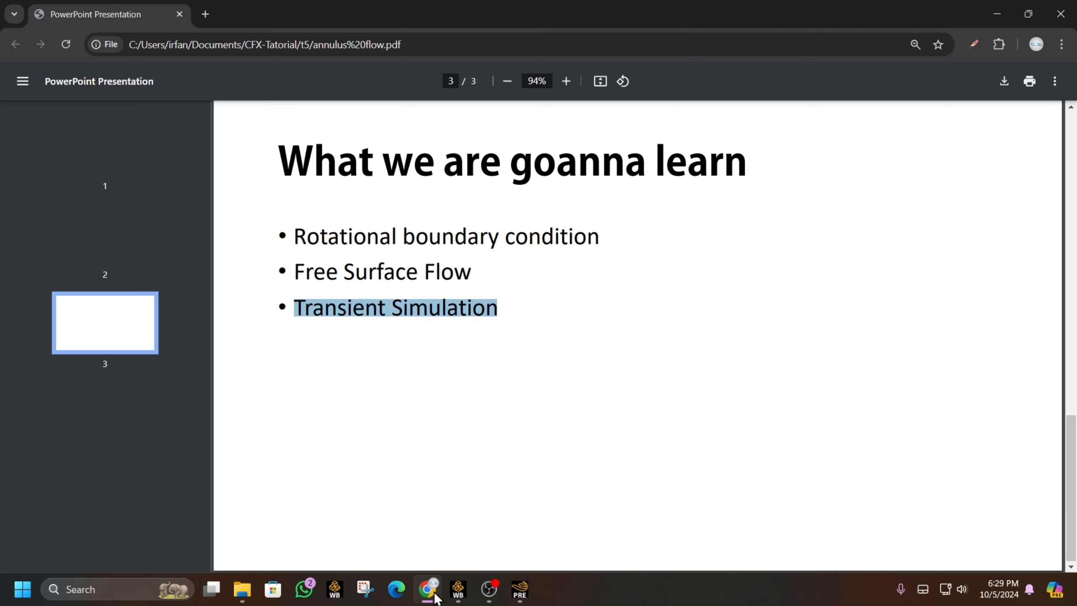
{"action": "key", "text": "Left"}
{"action": "scroll", "coordinate": [493, 397], "scroll_direction": "down", "scroll_amount": 3}
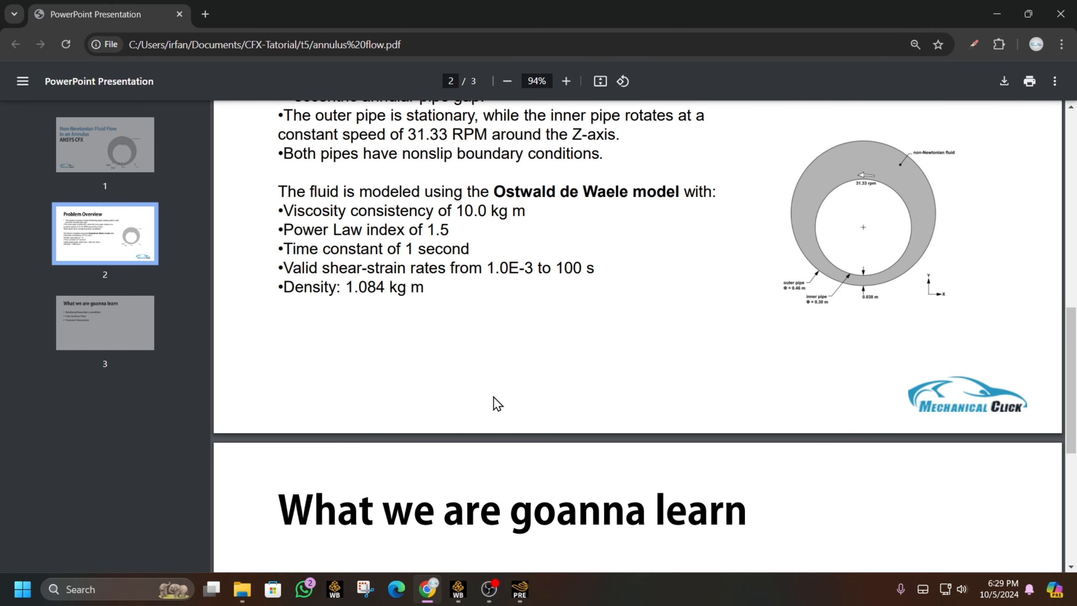
{"action": "left_click_drag", "start_coordinate": [488, 210], "coordinate": [456, 211]}
{"action": "right_click", "coordinate": [472, 212]}
{"action": "left_click", "coordinate": [497, 223]}
- Set Viscosity Consistency to 10.0 kg m^-1 s^-1 by pasting the copied value
{"action": "left_click", "coordinate": [520, 589]}
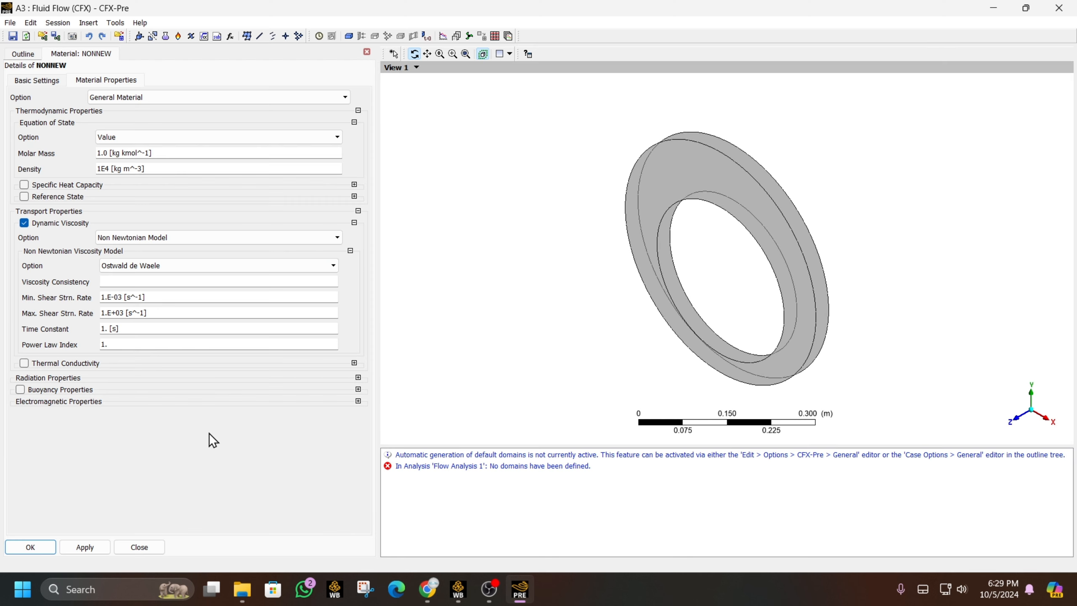
{"action": "left_click", "coordinate": [271, 281]}
{"action": "left_click", "coordinate": [325, 281]}
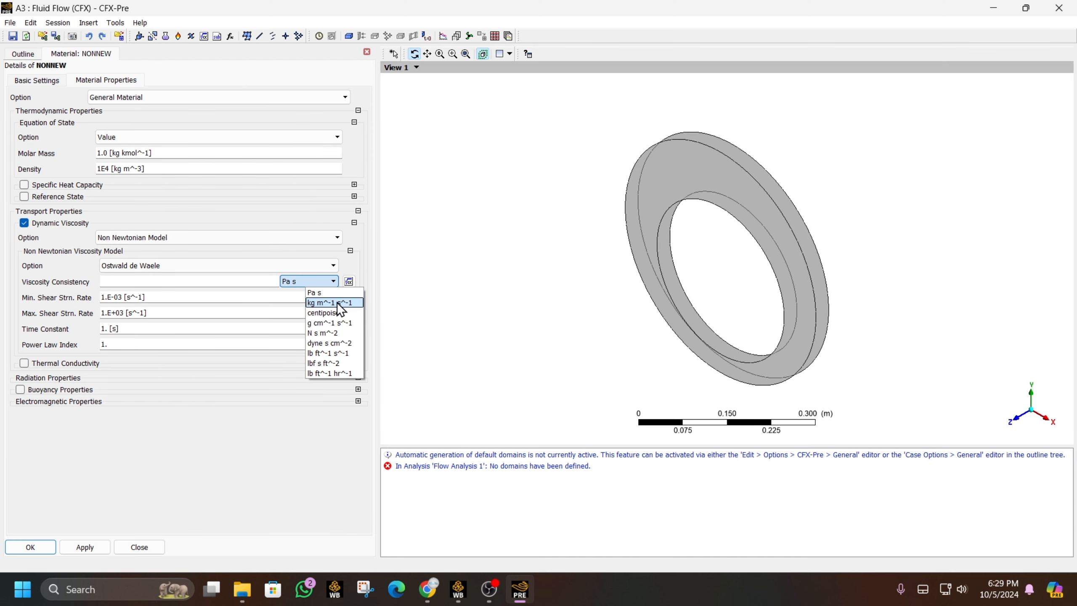
{"action": "left_click", "coordinate": [337, 303]}
{"action": "right_click", "coordinate": [180, 280]}
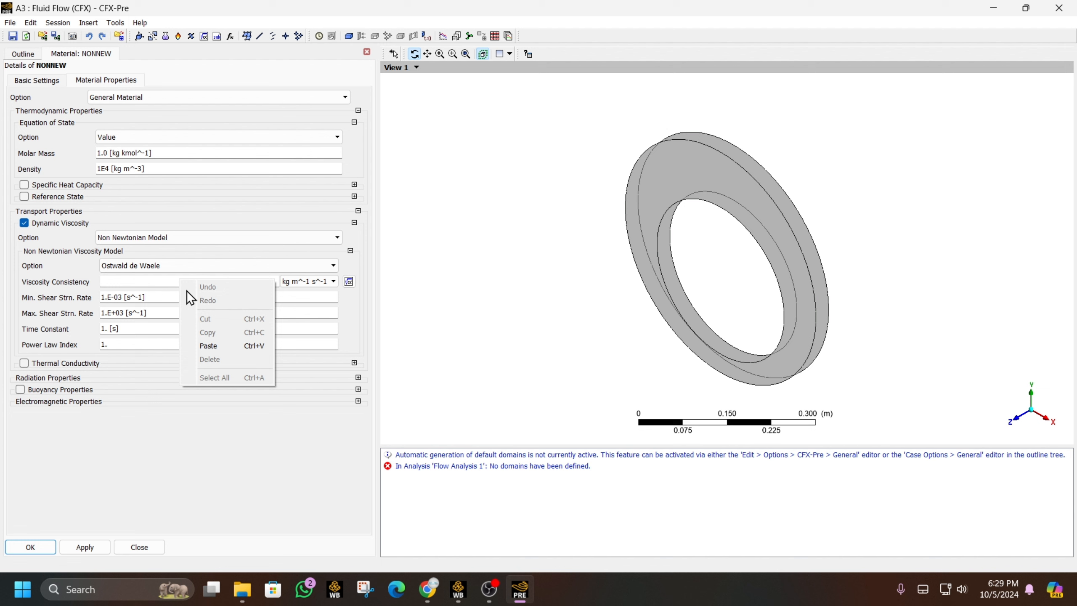
{"action": "left_click", "coordinate": [226, 347]}
{"action": "left_click", "coordinate": [157, 443]}
- Select the minimum shear strain rate 1.0E-3 in the problem PDF
{"action": "left_click", "coordinate": [140, 297]}
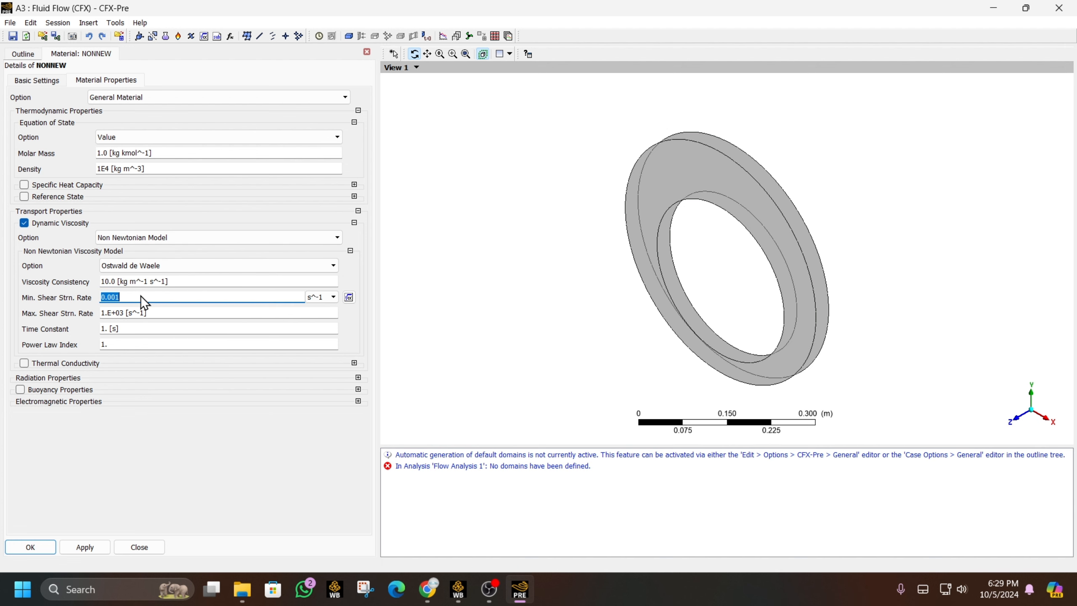
{"action": "key", "text": "alt+Tab"}
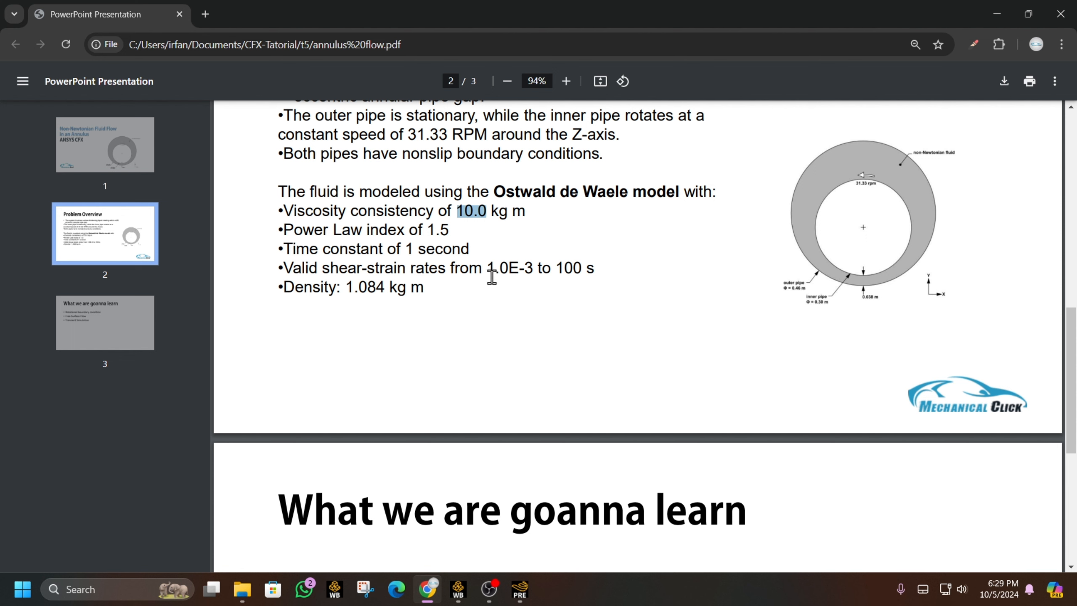
{"action": "left_click_drag", "start_coordinate": [490, 268], "coordinate": [532, 268]}
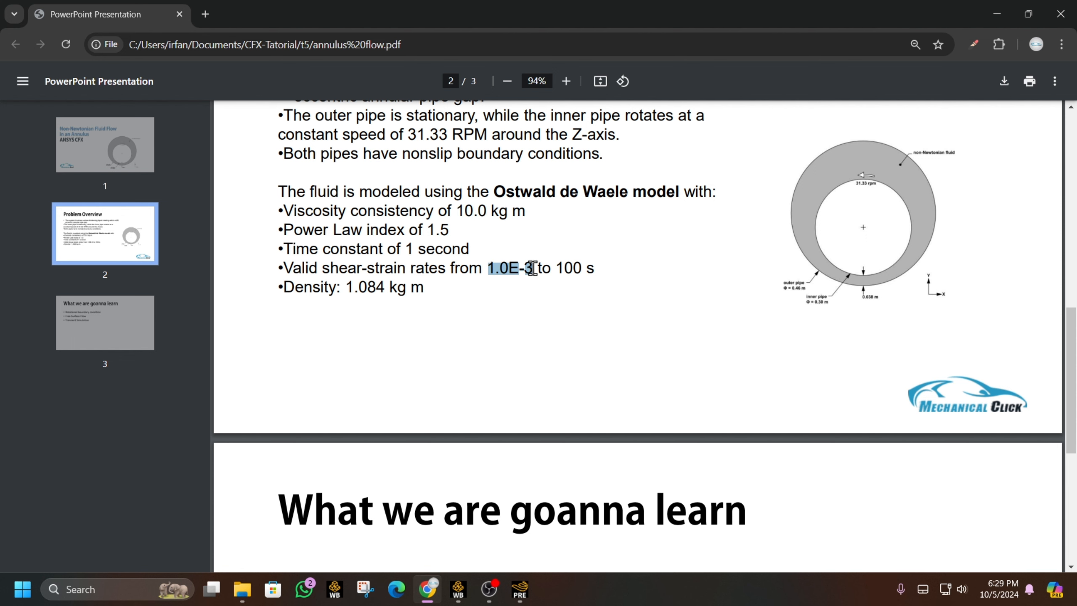
{"action": "key", "text": "alt+Tab"}
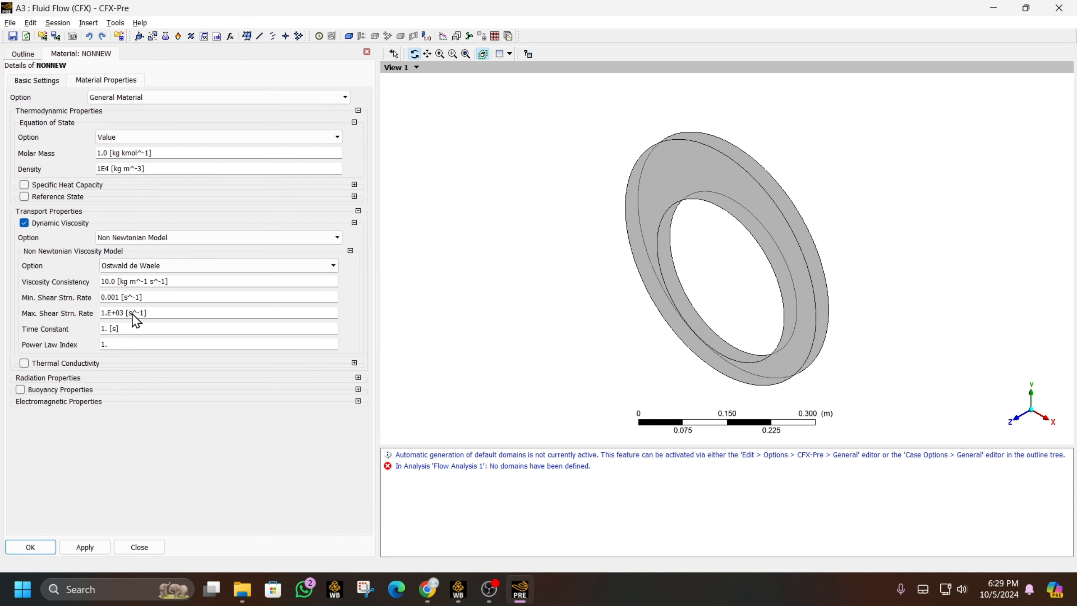
- Set Min. Shear Strain Rate to 1.0E-3 and Max. Shear Strain Rate to 100 s^-1
{"action": "left_click", "coordinate": [132, 313]}
{"action": "type", "text": "1000"}
{"action": "left_click", "coordinate": [133, 298]}
{"action": "key", "text": "ctrl+v"}
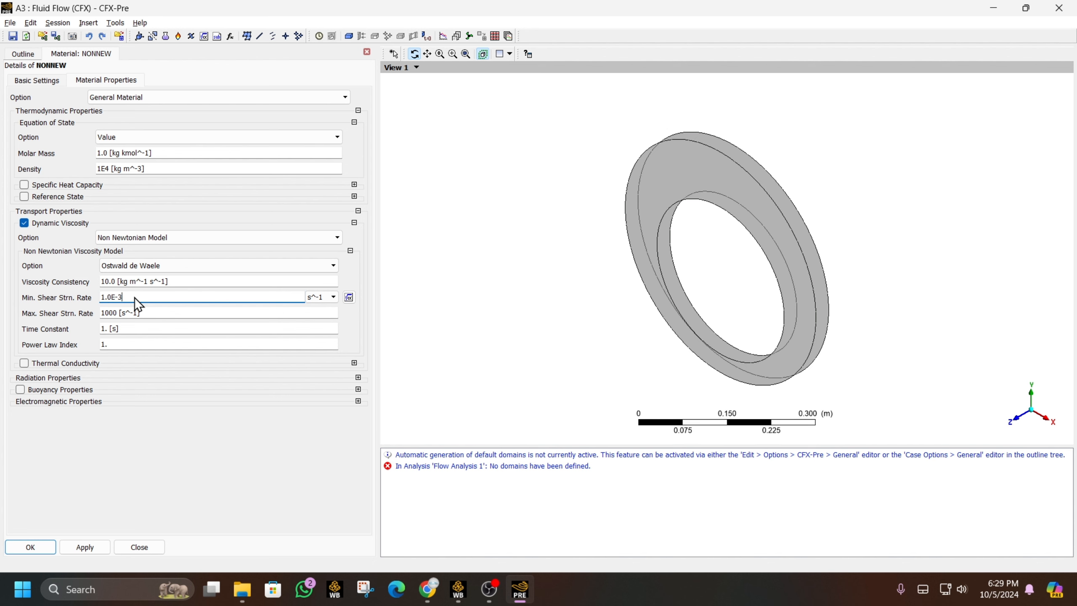
{"action": "left_click", "coordinate": [130, 309]}
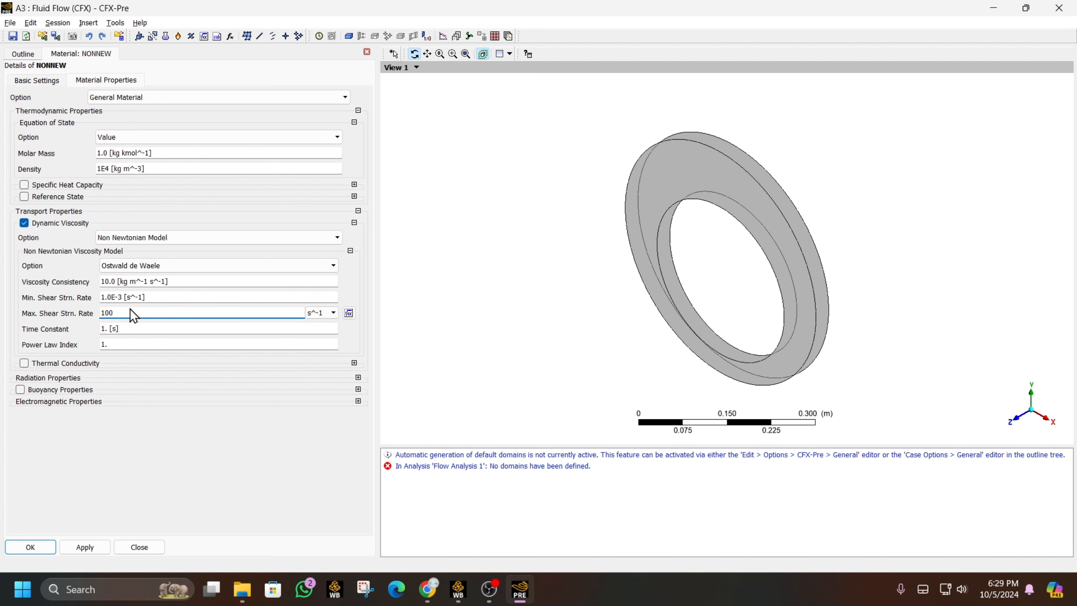
- Select the power law index 1.5 in the problem PDF
{"action": "key", "text": "alt+Tab"}
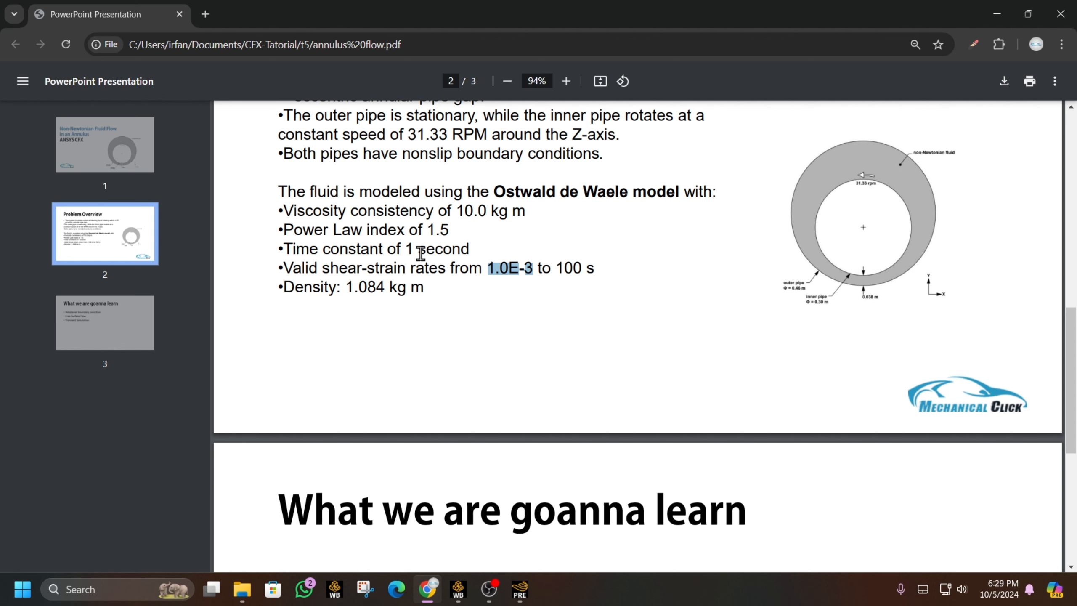
{"action": "left_click_drag", "start_coordinate": [428, 231], "coordinate": [444, 231]}
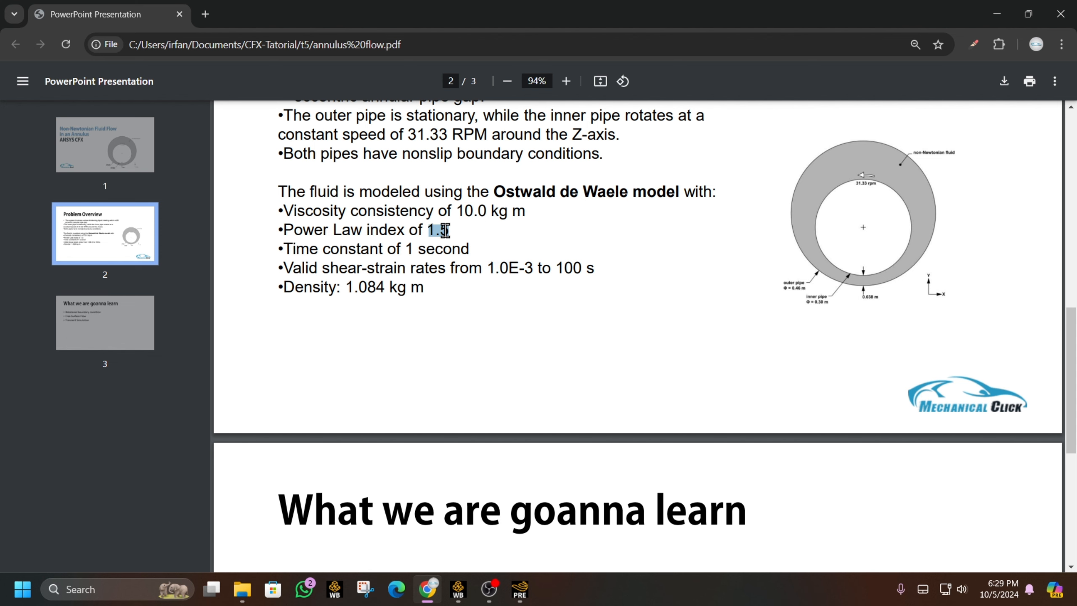
{"action": "key", "text": "alt+Tab"}
- Set Time Constant to 1 s and Power Law Index to 1.5, then save NONNEW
{"action": "left_click", "coordinate": [119, 329]}
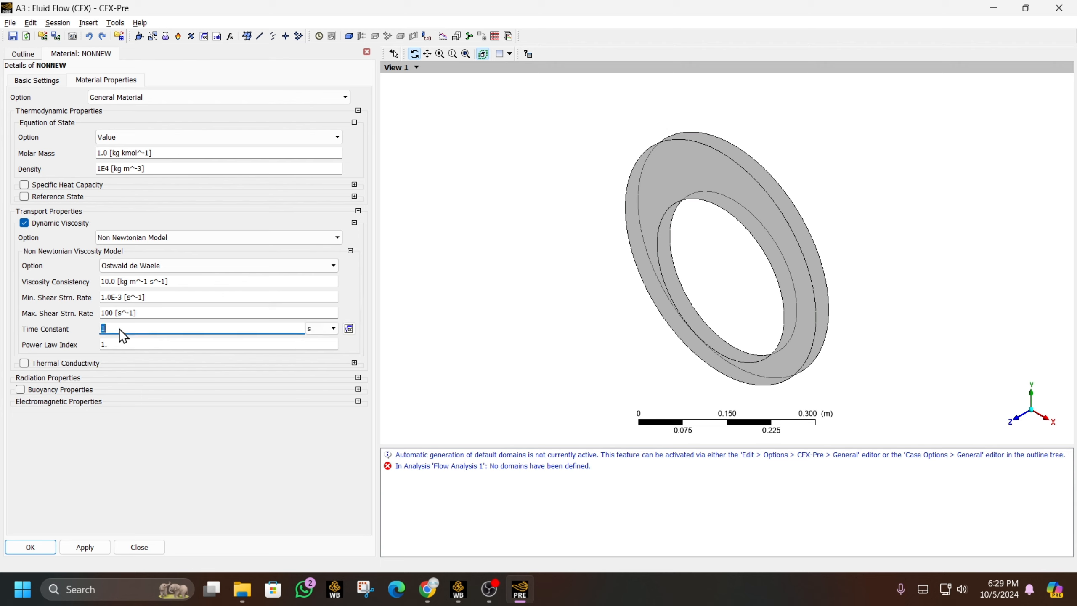
{"action": "left_click", "coordinate": [124, 342]}
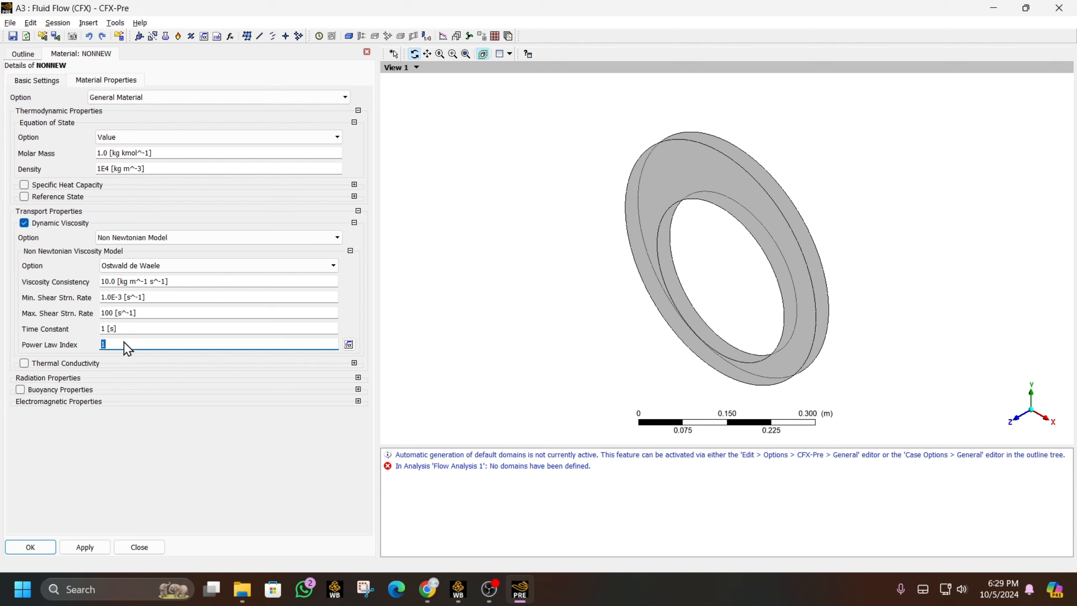
{"action": "type", "text": "1.5"}
{"action": "left_click", "coordinate": [157, 509]}
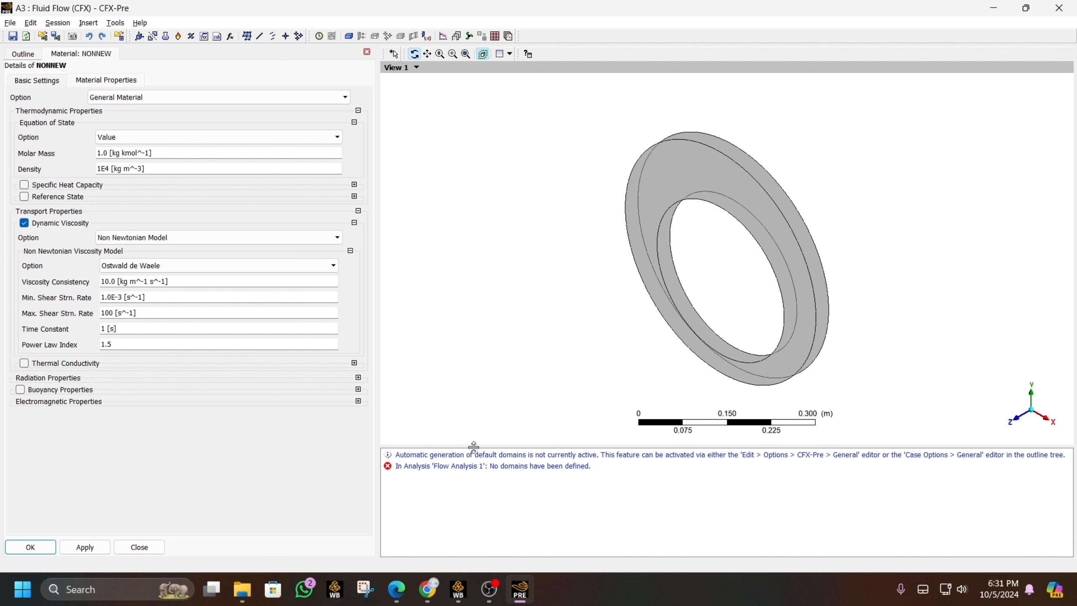
{"action": "left_click", "coordinate": [489, 588]}
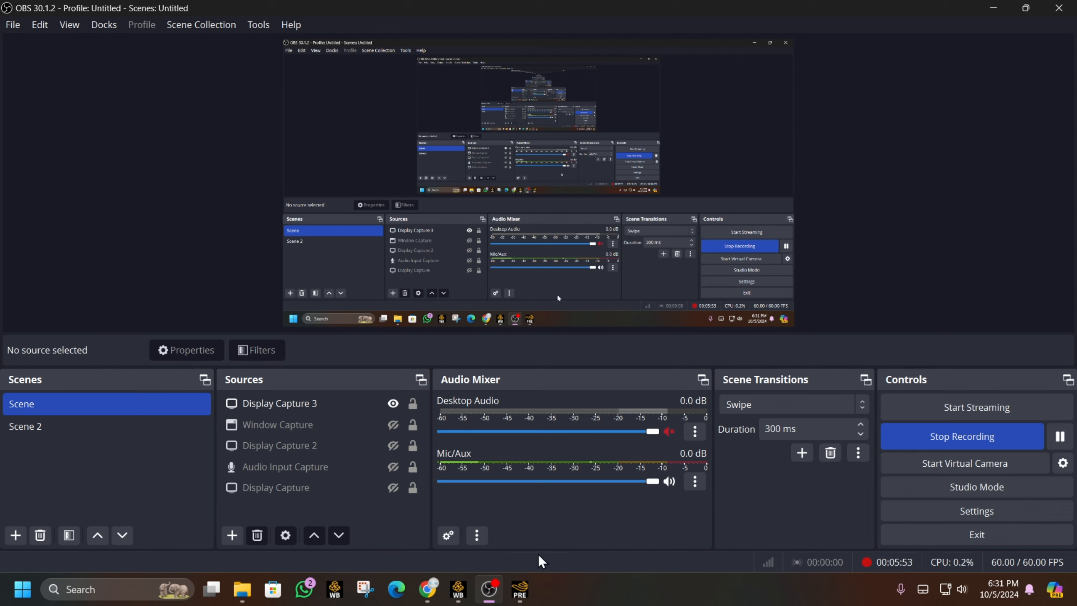
{"action": "left_click", "coordinate": [521, 589]}
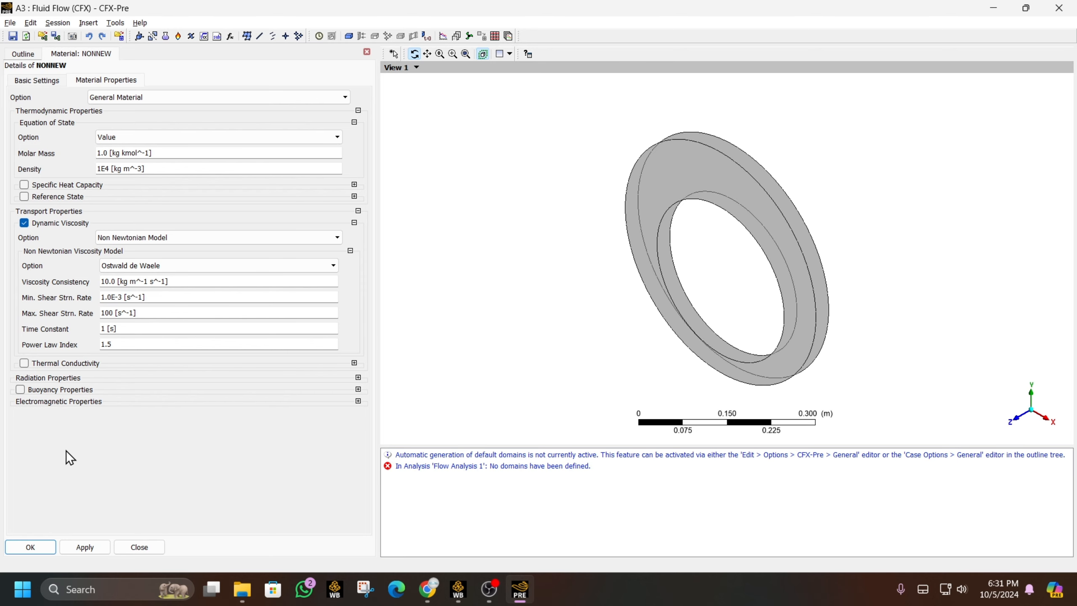
{"action": "left_click", "coordinate": [45, 546]}
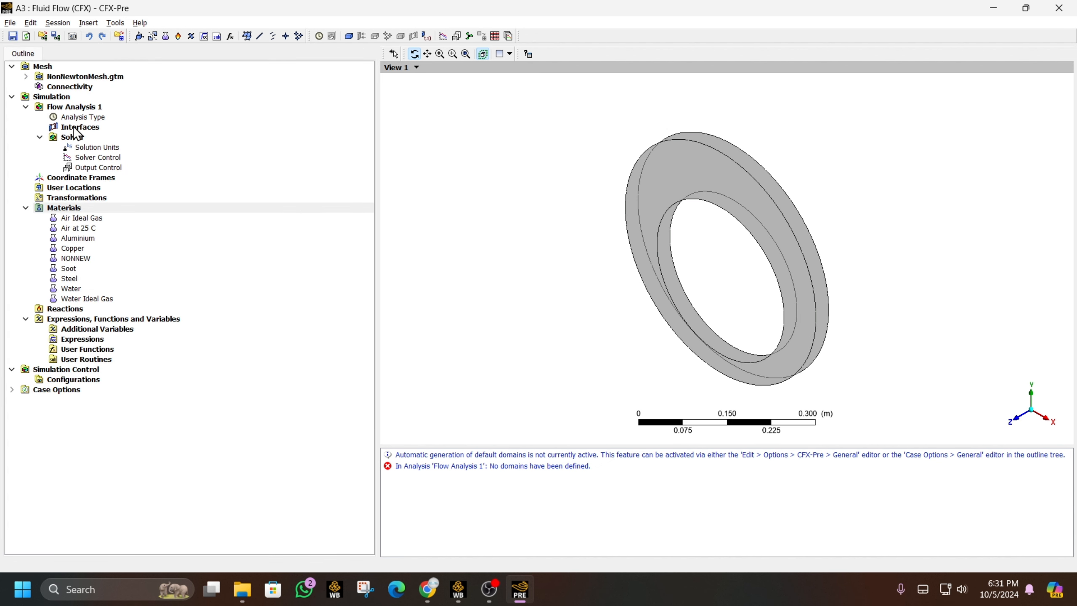
- Insert Domain 1 on location B8 using NONNEW as its fluid
{"action": "right_click", "coordinate": [77, 109]}
{"action": "mouse_move", "coordinate": [158, 120]}
{"action": "left_click", "coordinate": [225, 120]}
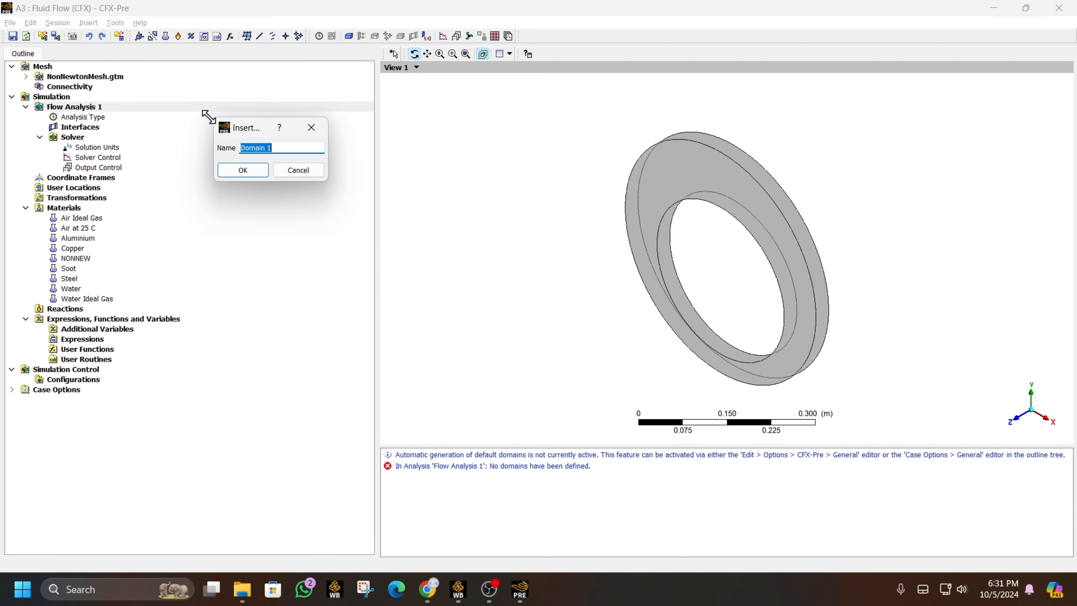
{"action": "key", "text": "Return"}
{"action": "left_click", "coordinate": [343, 109]}
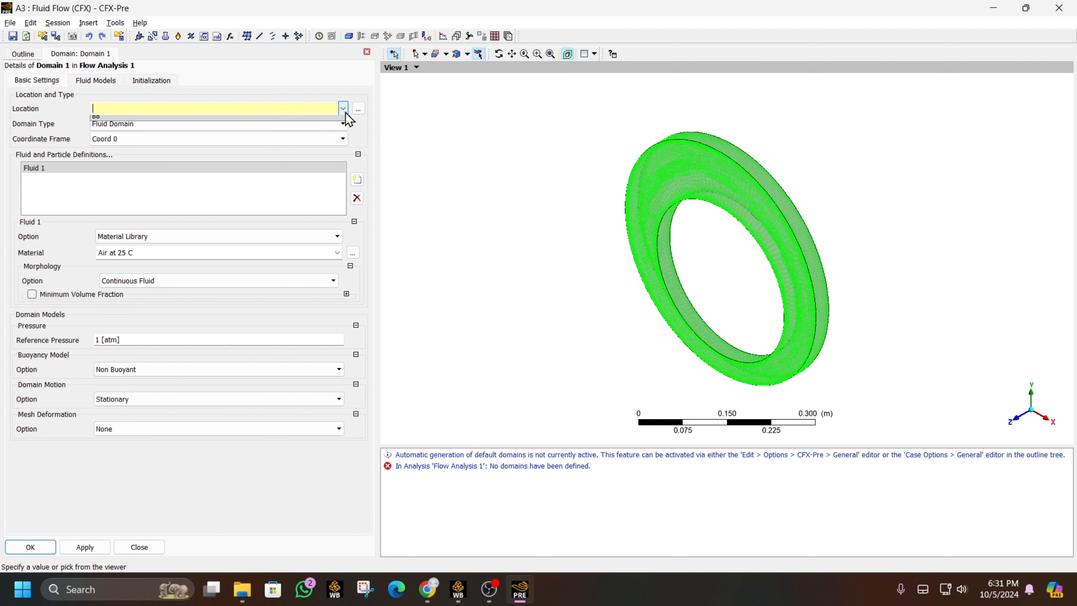
{"action": "left_click", "coordinate": [310, 121]}
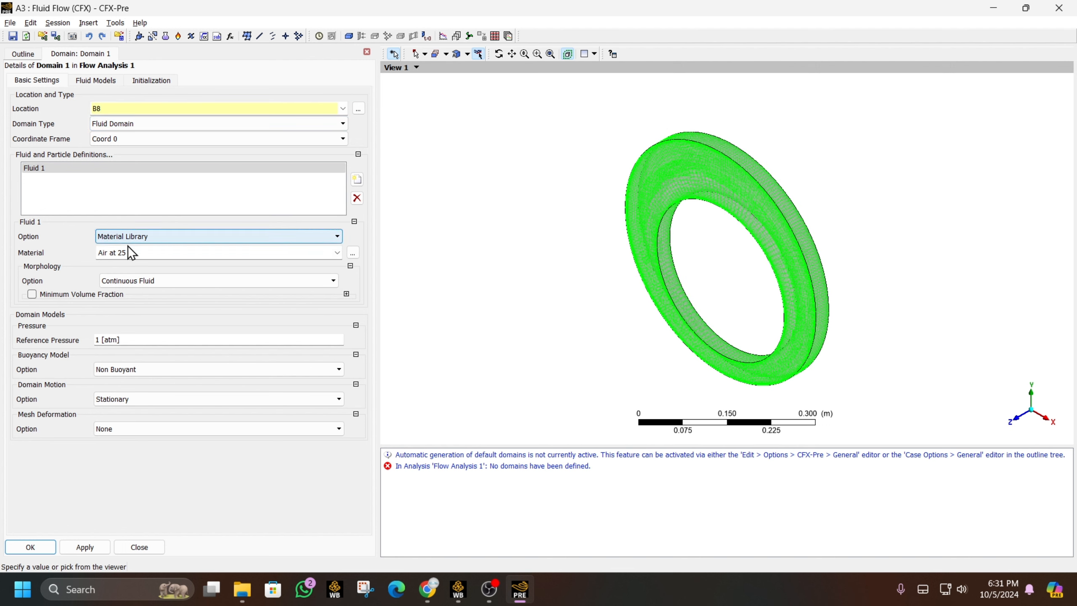
{"action": "left_click", "coordinate": [336, 253]}
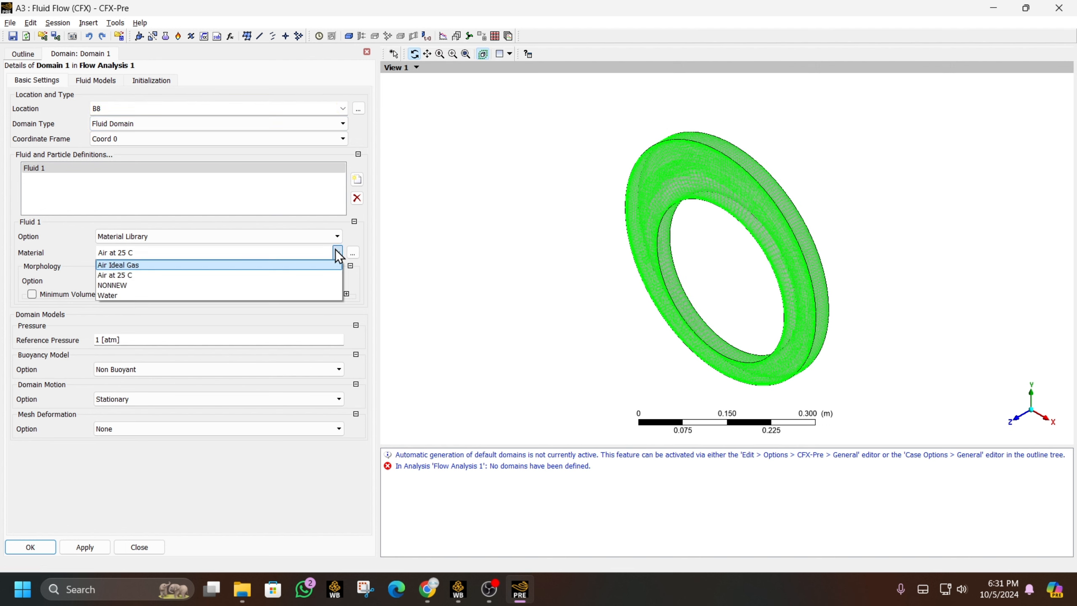
{"action": "left_click", "coordinate": [259, 289]}
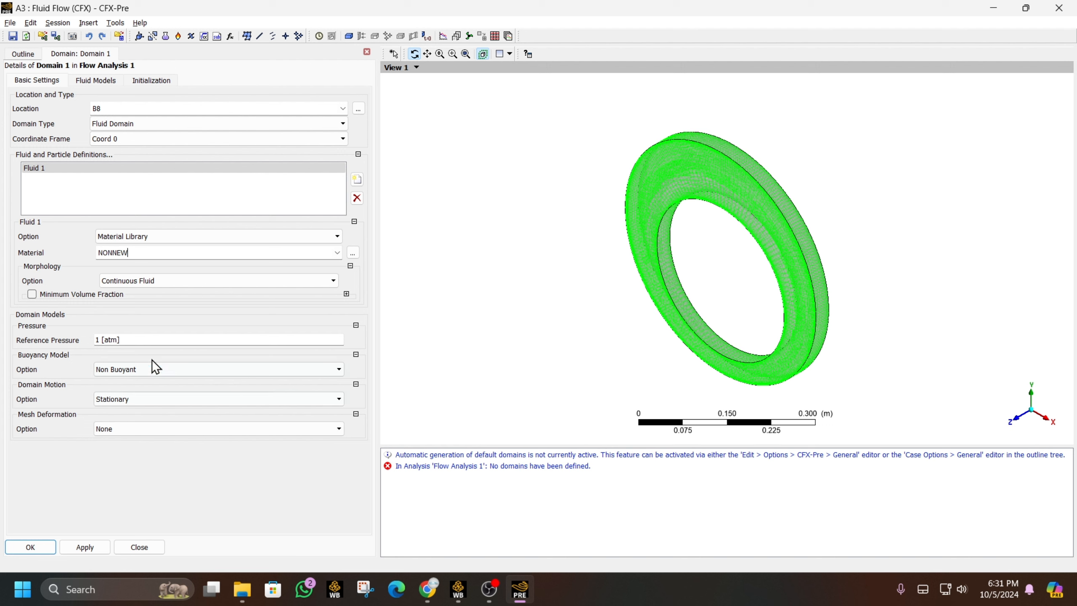
- Set Domain 1 to no heat transfer and laminar flow, and create it
{"action": "left_click", "coordinate": [96, 80]}
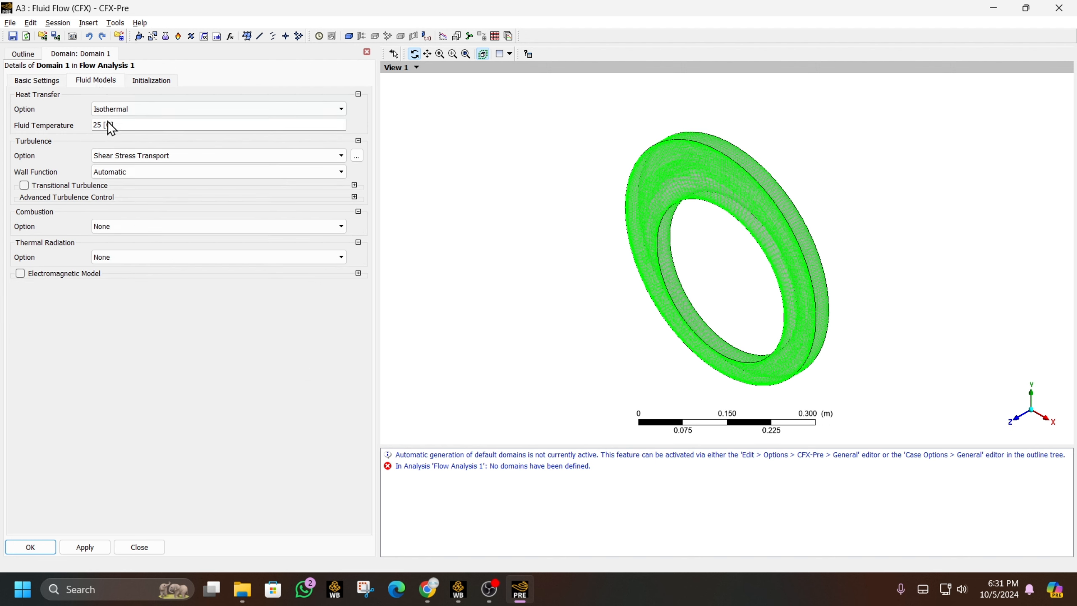
{"action": "left_click", "coordinate": [122, 110]}
{"action": "left_click", "coordinate": [119, 121]}
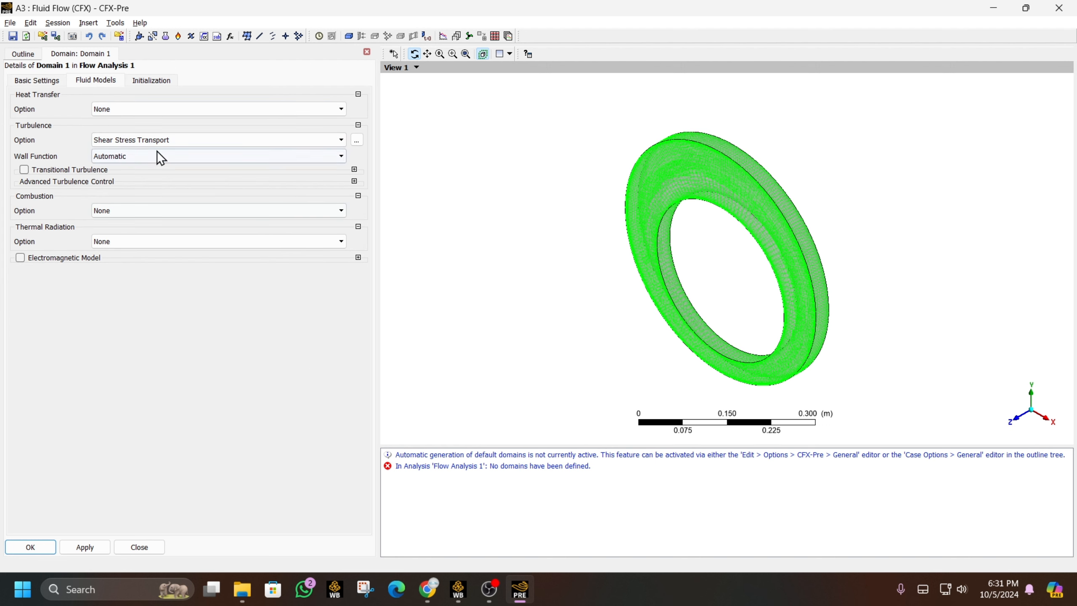
{"action": "left_click", "coordinate": [156, 139]}
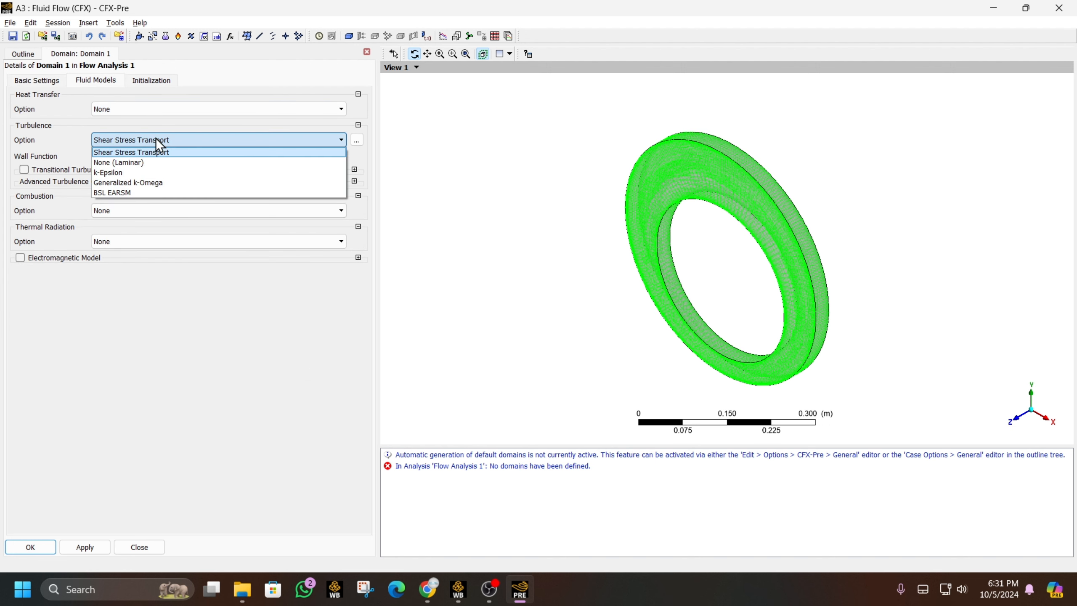
{"action": "left_click", "coordinate": [153, 163]}
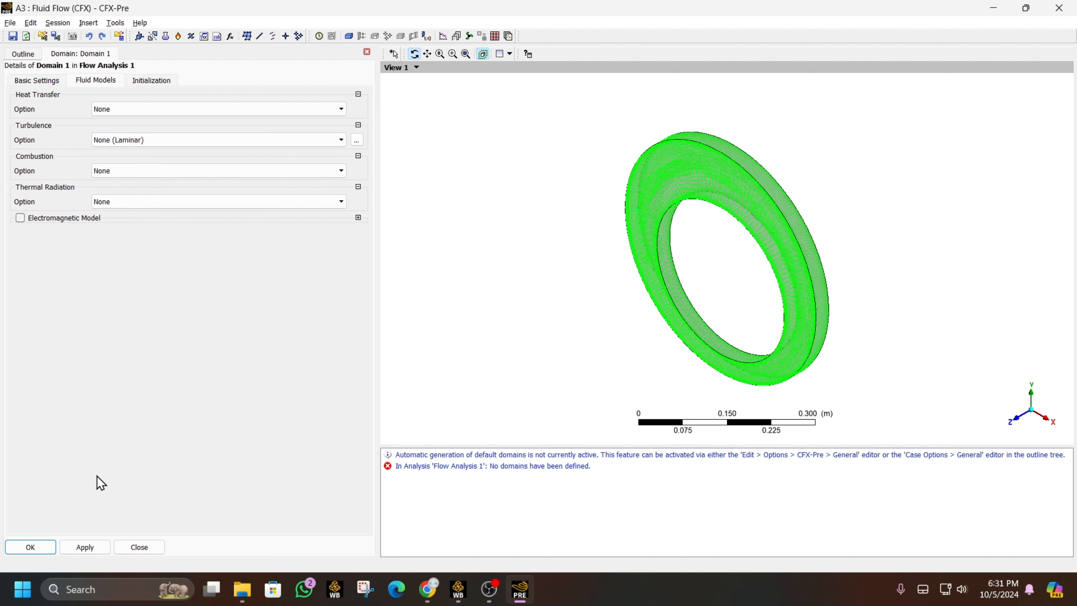
{"action": "left_click", "coordinate": [46, 546]}
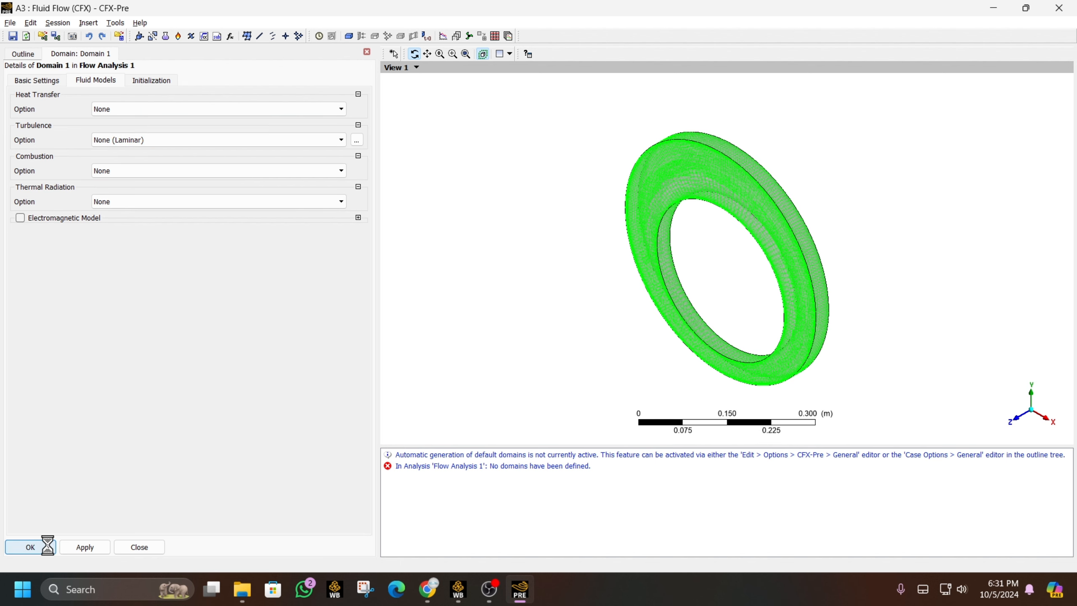
{"action": "right_click", "coordinate": [89, 126]}
- Add a wall boundary named ROT to Domain 1 on rotwall
{"action": "mouse_move", "coordinate": [193, 169]}
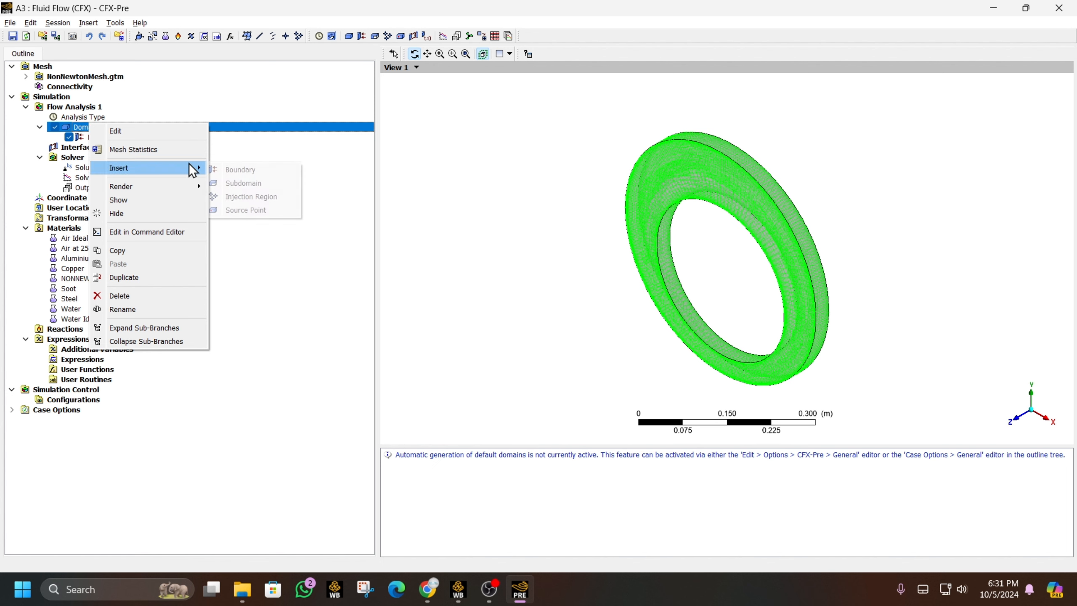
{"action": "left_click", "coordinate": [231, 169]}
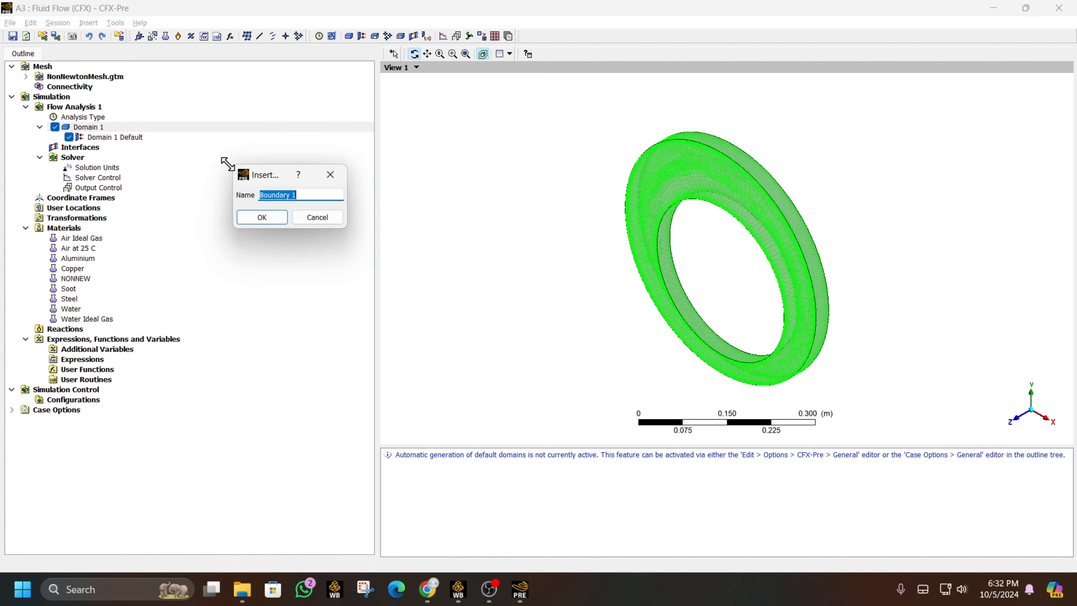
{"action": "type", "text": "ROT"}
{"action": "key", "text": "Return"}
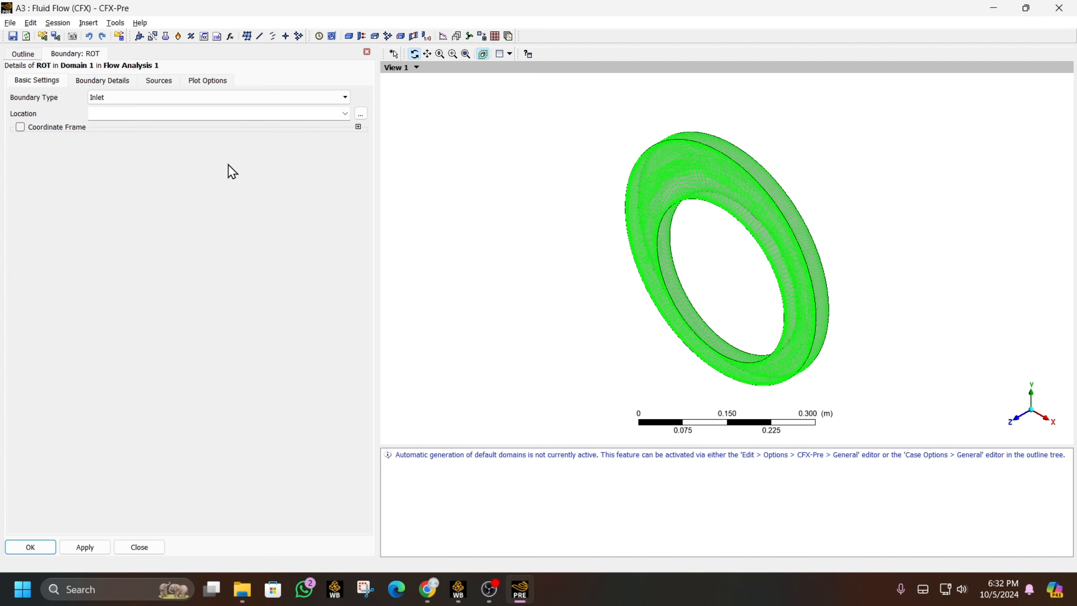
{"action": "left_click", "coordinate": [285, 97]}
{"action": "left_click", "coordinate": [271, 139]}
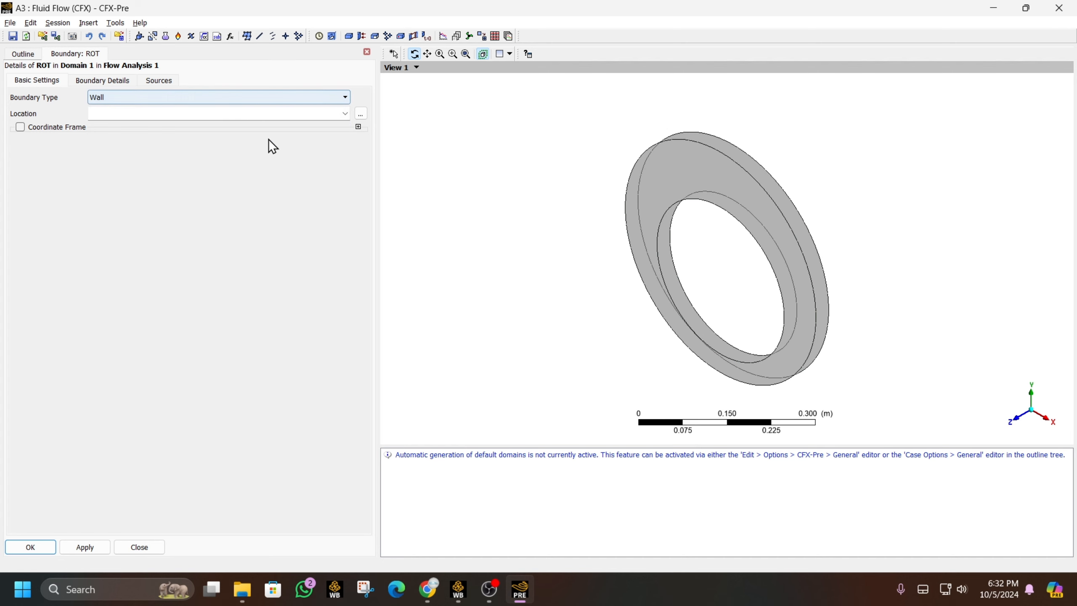
{"action": "left_click", "coordinate": [345, 113]}
{"action": "left_click", "coordinate": [259, 156]}
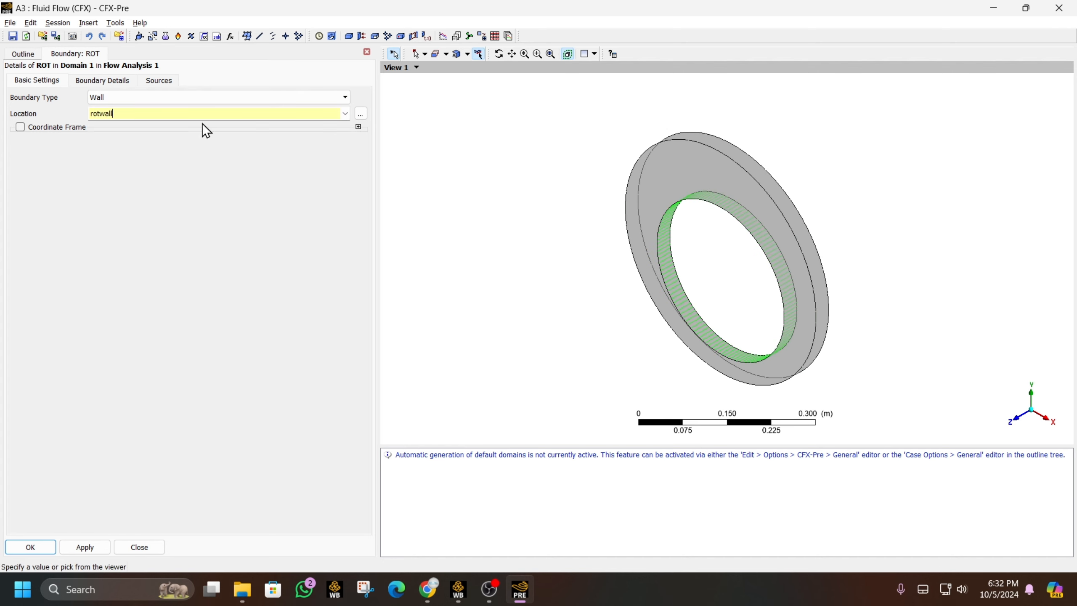
- Make ROT a rotating wall at 31.33 rev min^-1 about Global Z
{"action": "left_click", "coordinate": [112, 85]}
{"action": "left_click", "coordinate": [60, 123]}
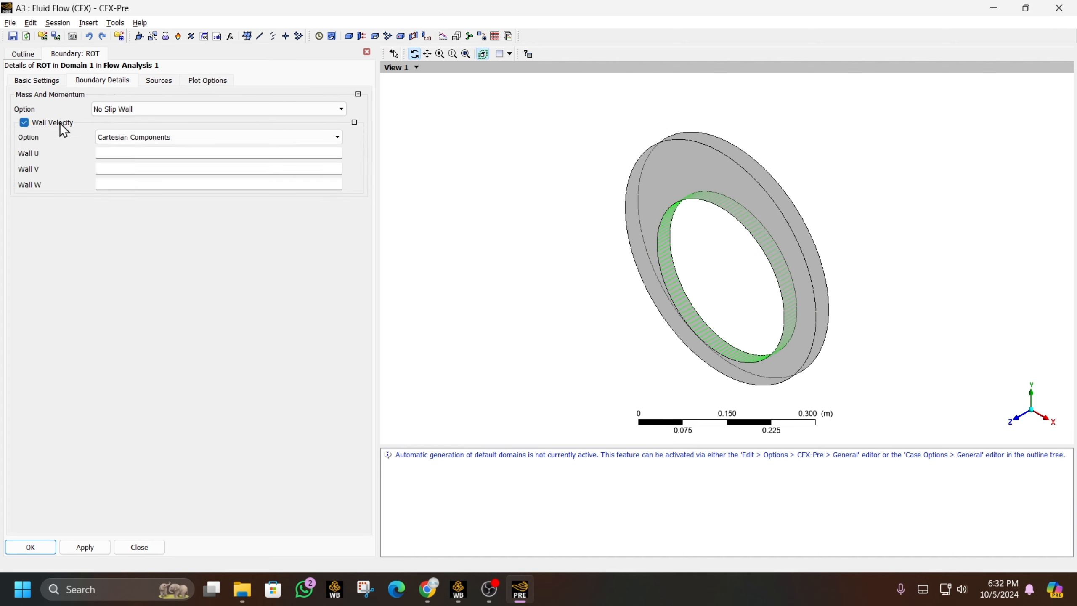
{"action": "left_click", "coordinate": [123, 134]}
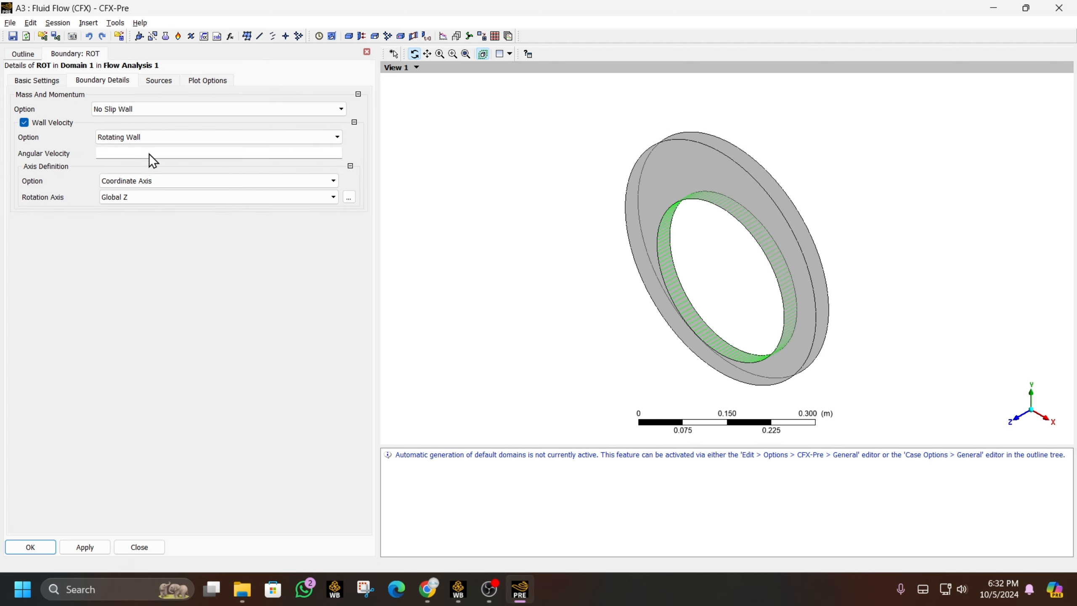
{"action": "left_click", "coordinate": [149, 153]}
{"action": "left_click", "coordinate": [304, 154]}
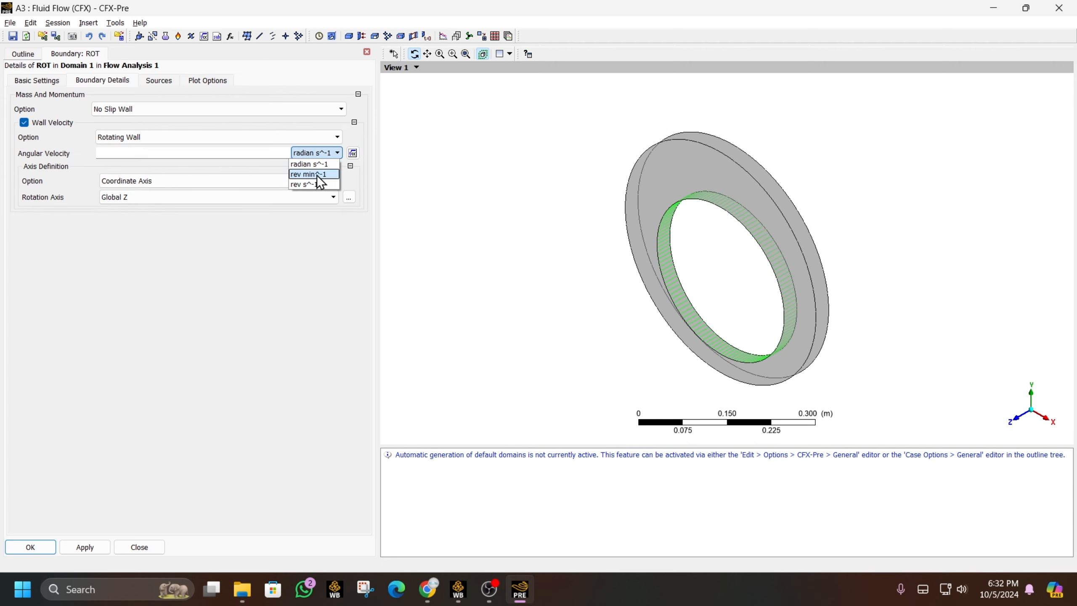
{"action": "left_click", "coordinate": [316, 174]}
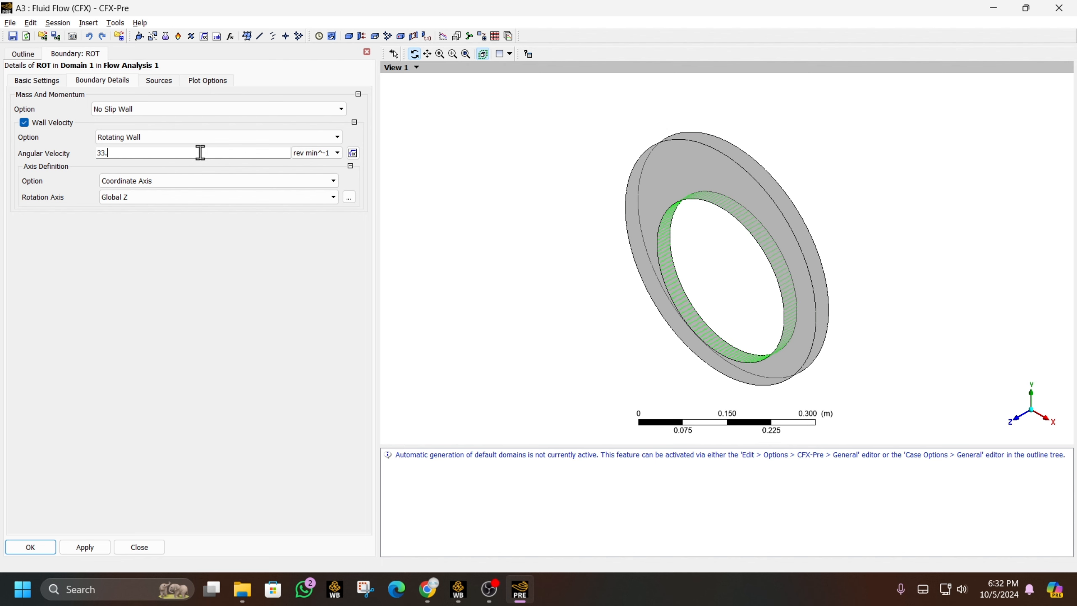
{"action": "left_click", "coordinate": [428, 588]}
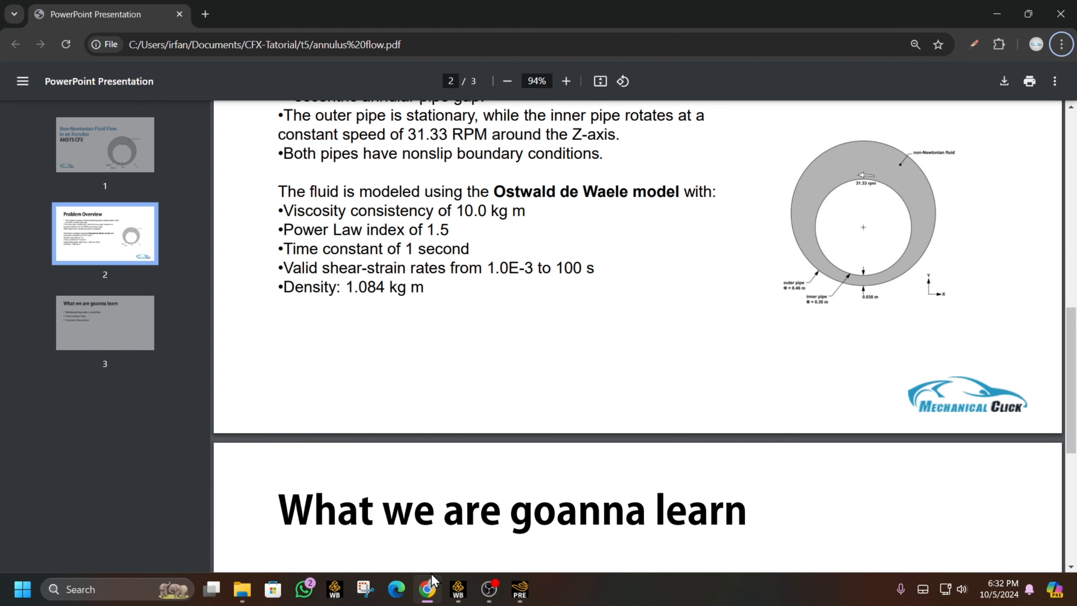
{"action": "left_click", "coordinate": [530, 590]}
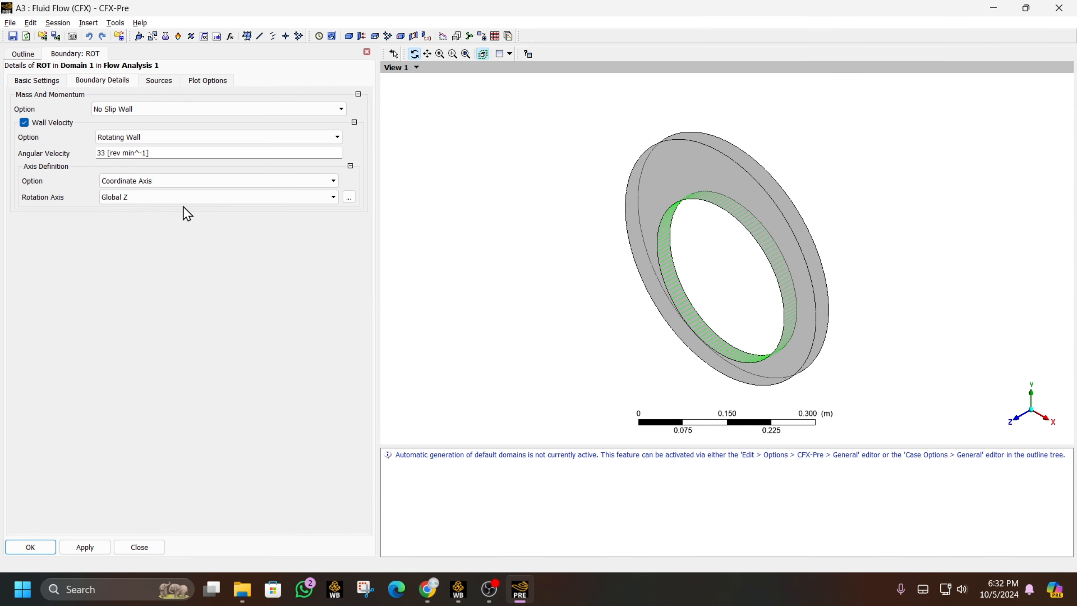
{"action": "left_click", "coordinate": [133, 156]}
{"action": "type", "text": "31."}
{"action": "left_click", "coordinate": [169, 80]}
- Toggle the ROT boundary contour plot on and off, then save the boundary
{"action": "left_click", "coordinate": [191, 82]}
{"action": "left_click", "coordinate": [102, 81]}
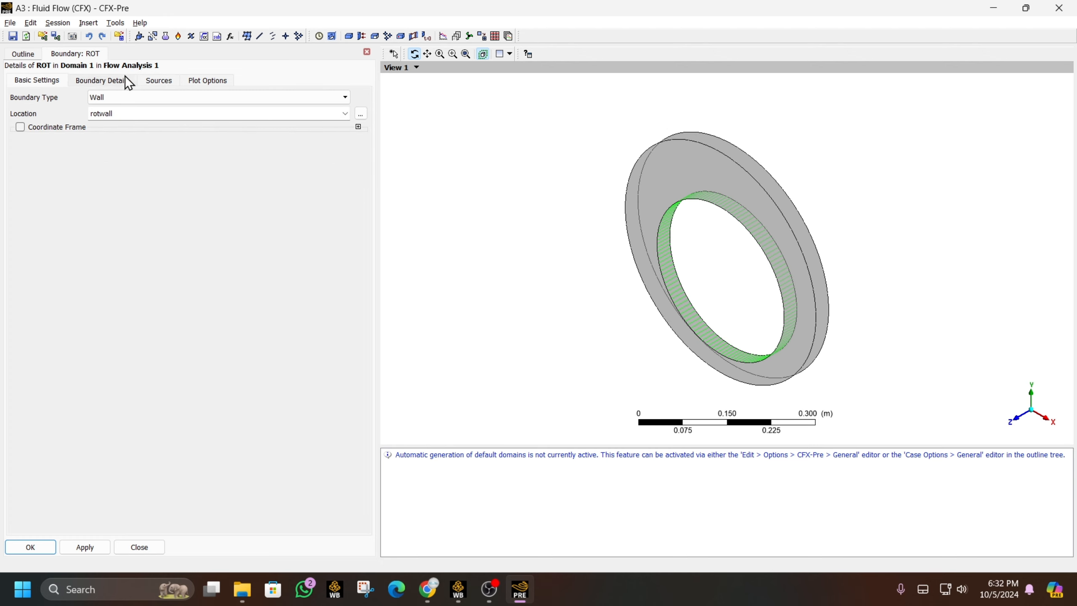
{"action": "left_click", "coordinate": [188, 83]}
{"action": "left_click", "coordinate": [21, 95]}
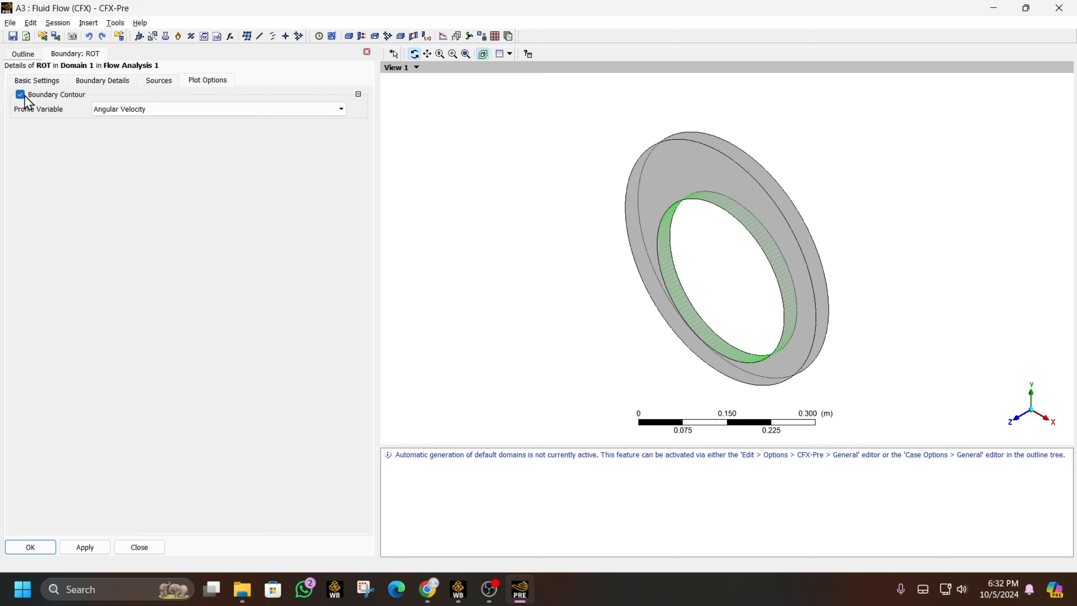
{"action": "left_click", "coordinate": [21, 95]}
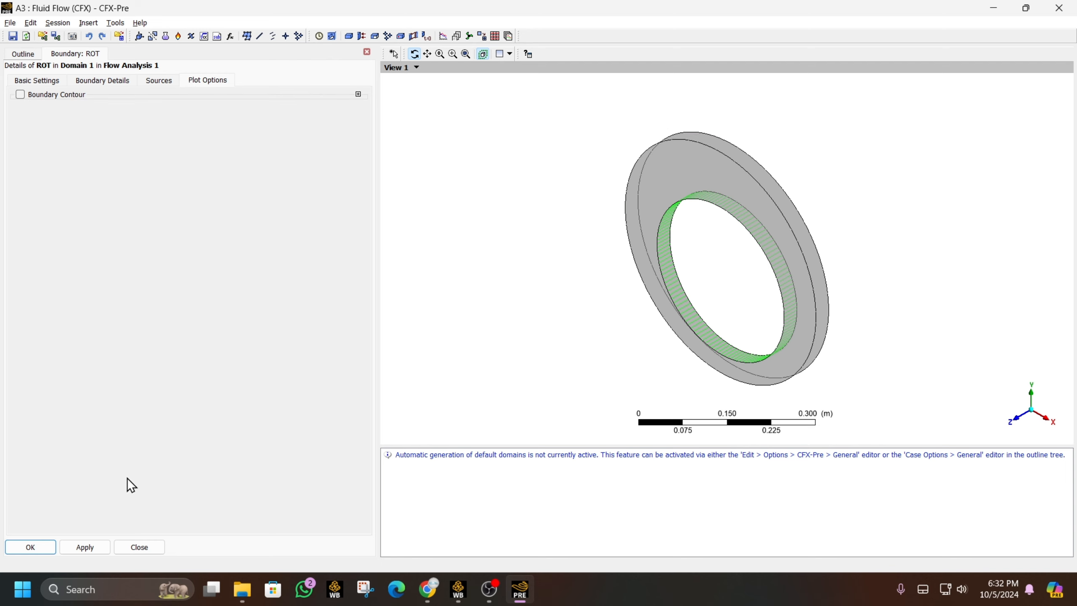
{"action": "left_click", "coordinate": [54, 547]}
{"action": "left_click_drag", "start_coordinate": [802, 237], "coordinate": [800, 232]}
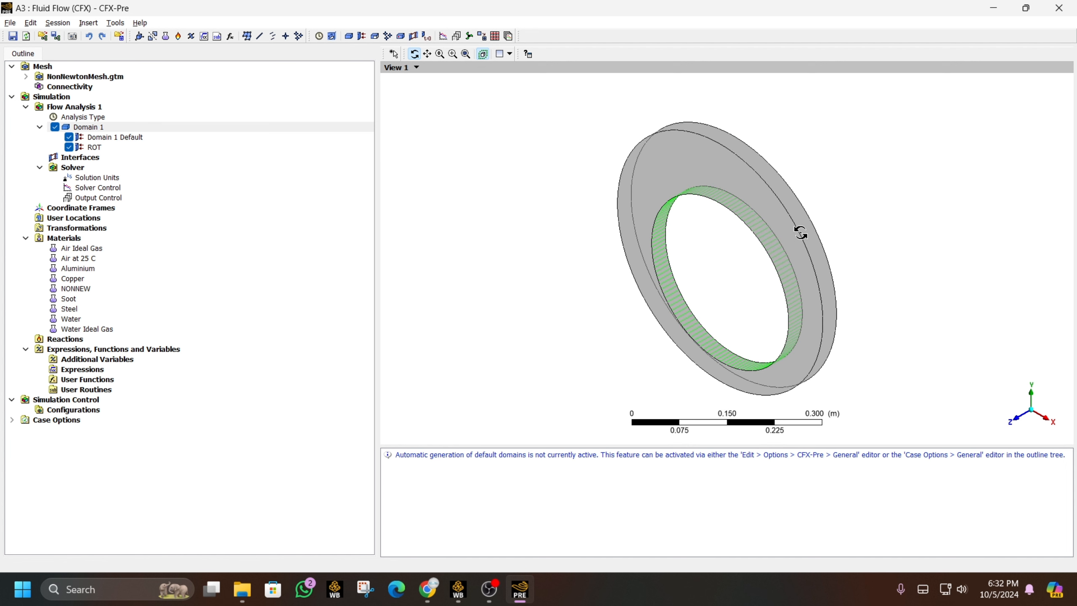
- Add symmetry boundary SIDE1 on SymP1 to Domain 1
{"action": "right_click", "coordinate": [105, 128]}
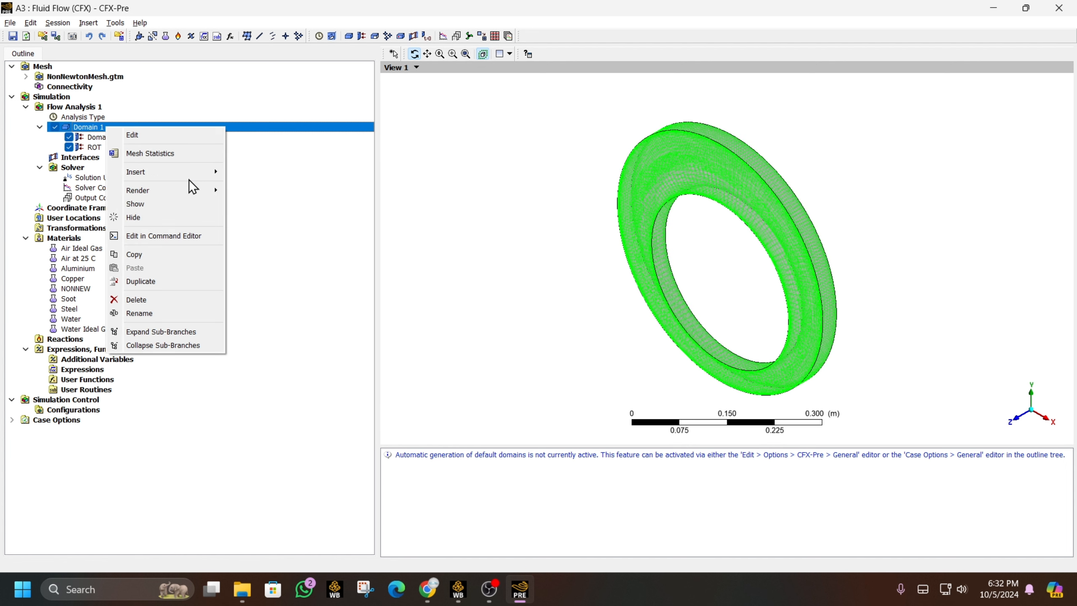
{"action": "mouse_move", "coordinate": [199, 180]}
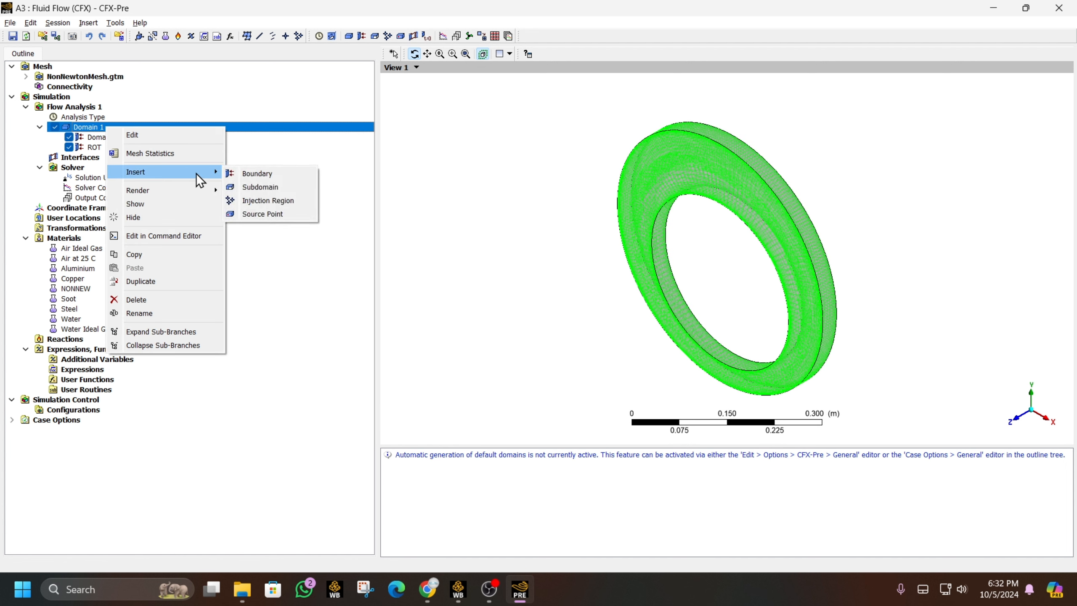
{"action": "left_click", "coordinate": [254, 174]}
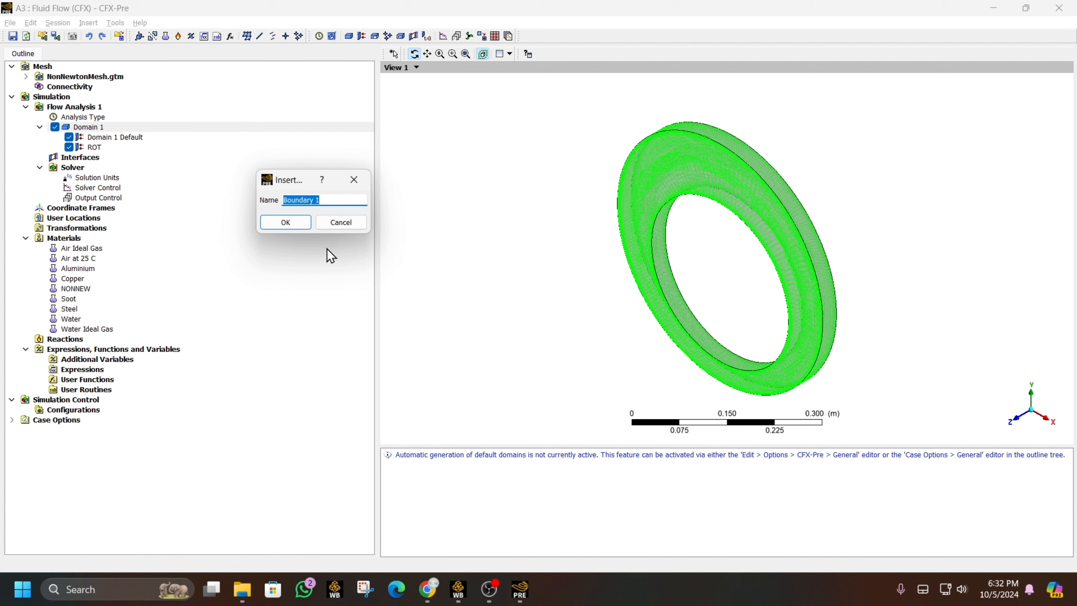
{"action": "type", "text": "SIDE1"}
{"action": "key", "text": "Return"}
{"action": "left_click", "coordinate": [346, 113]}
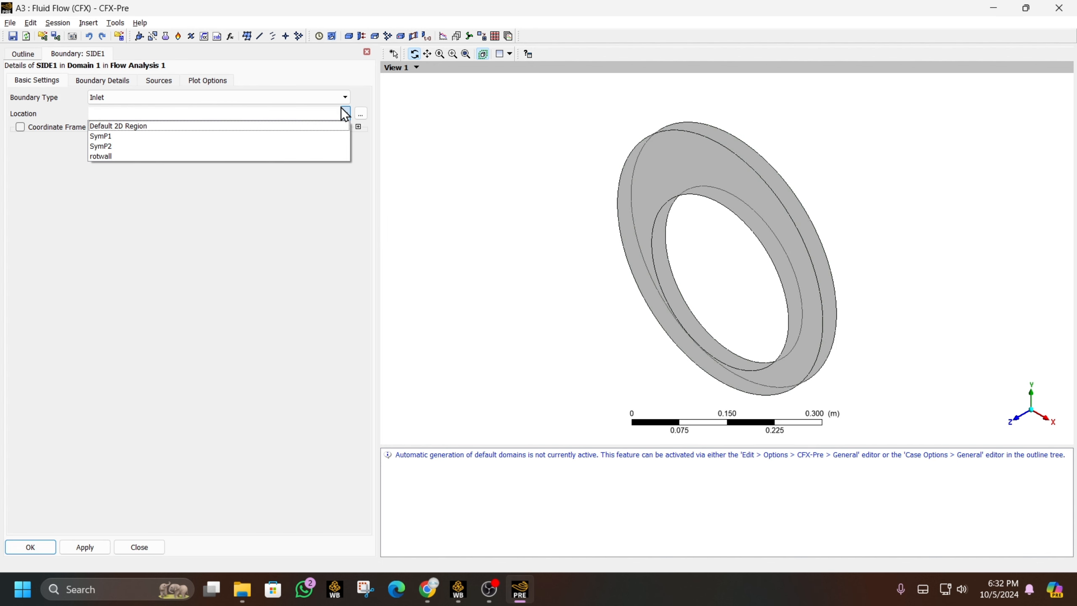
{"action": "left_click", "coordinate": [308, 146]}
{"action": "left_click", "coordinate": [346, 100]}
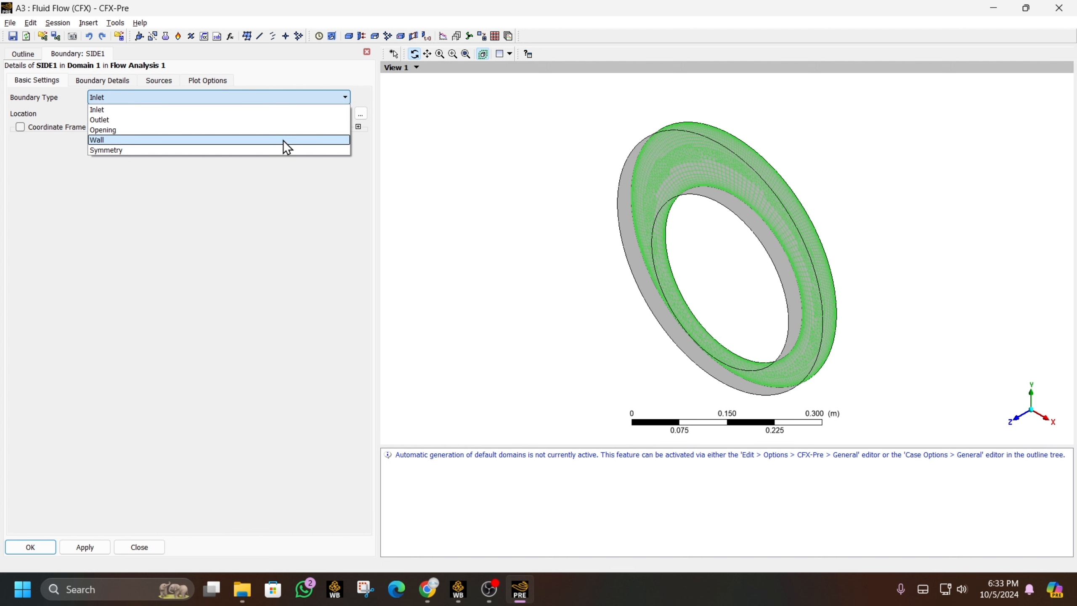
{"action": "left_click", "coordinate": [273, 151]}
{"action": "left_click", "coordinate": [29, 548]}
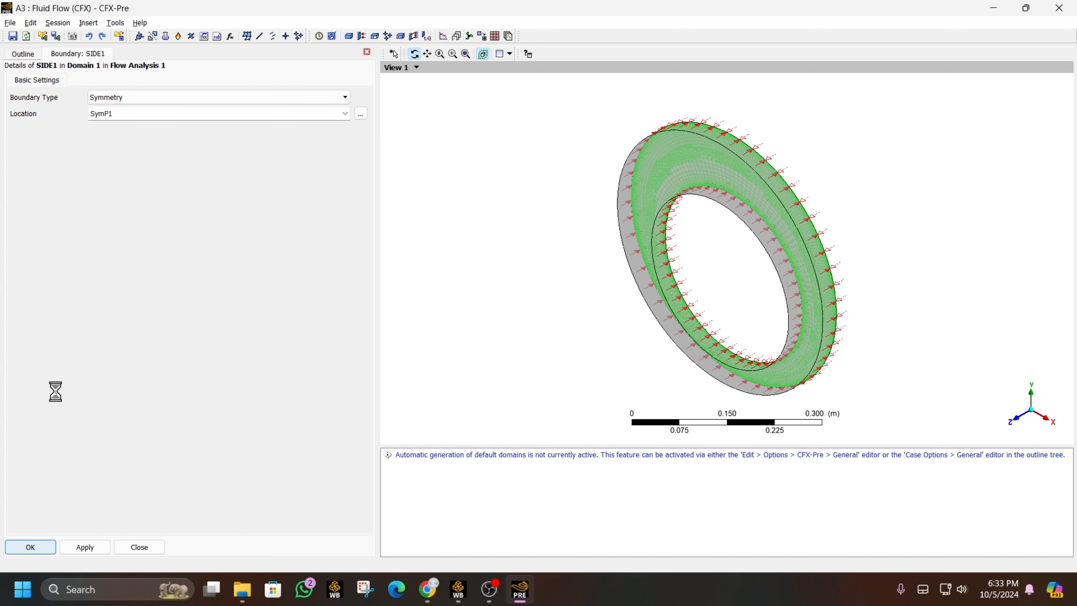
- Add symmetry boundary SIDE2 on SymP2 to Domain 1
{"action": "right_click", "coordinate": [63, 127]}
{"action": "mouse_move", "coordinate": [128, 171]}
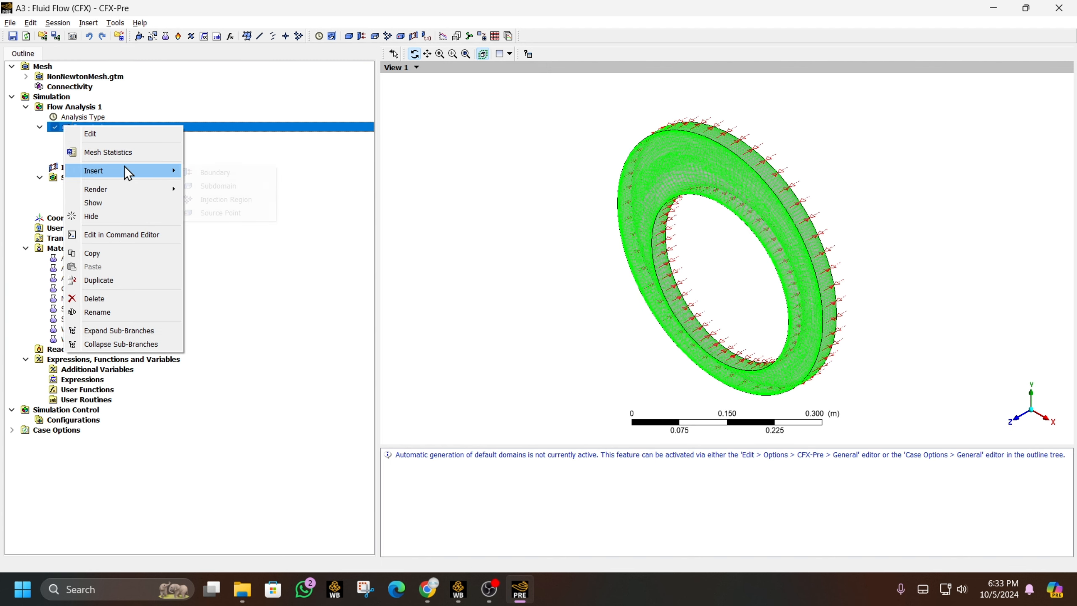
{"action": "left_click", "coordinate": [215, 172]}
{"action": "type", "text": "S"}
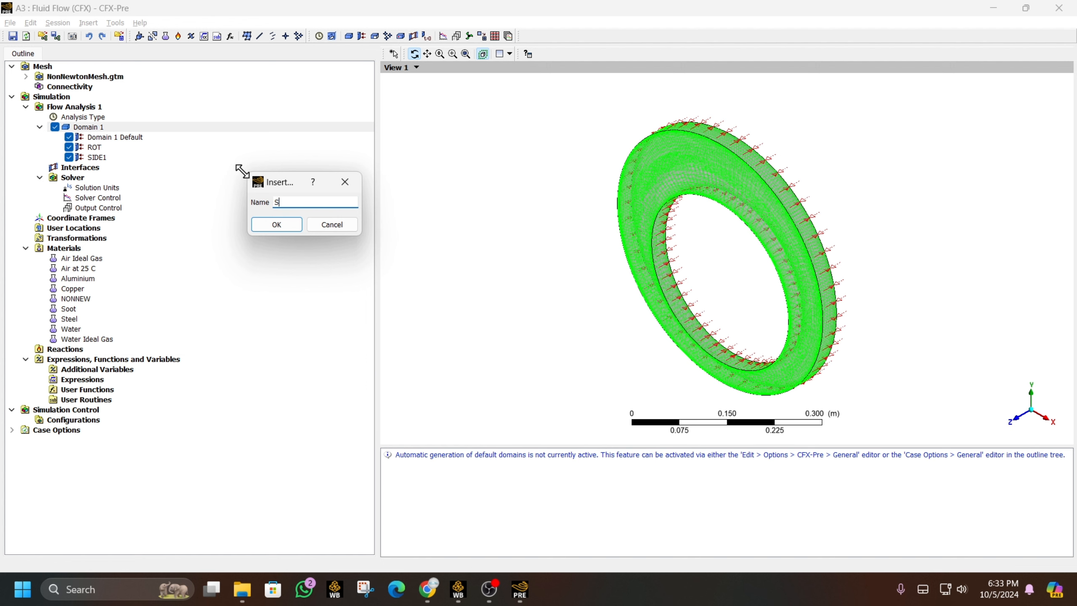
{"action": "type", "text": "IDE2"}
{"action": "key", "text": "Return"}
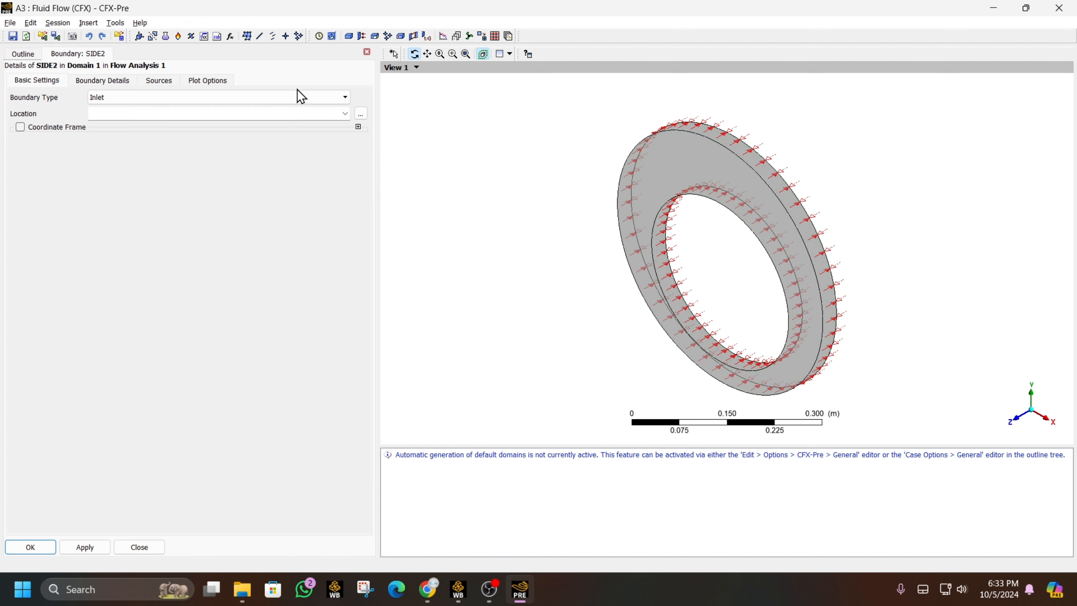
{"action": "left_click", "coordinate": [298, 97]}
{"action": "left_click", "coordinate": [281, 150]}
{"action": "left_click", "coordinate": [344, 114]}
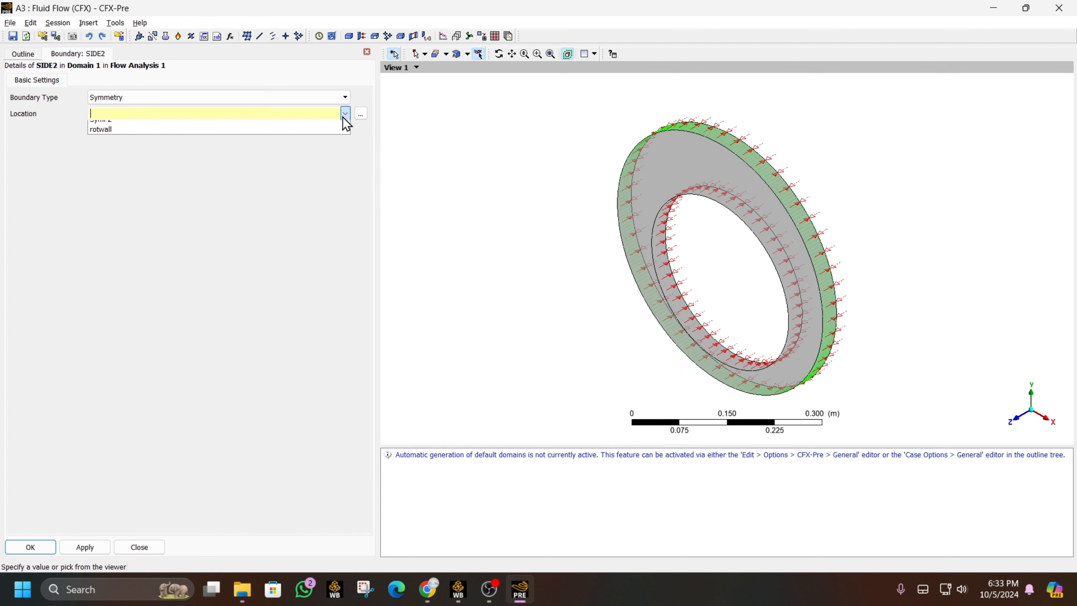
{"action": "left_click", "coordinate": [282, 144]}
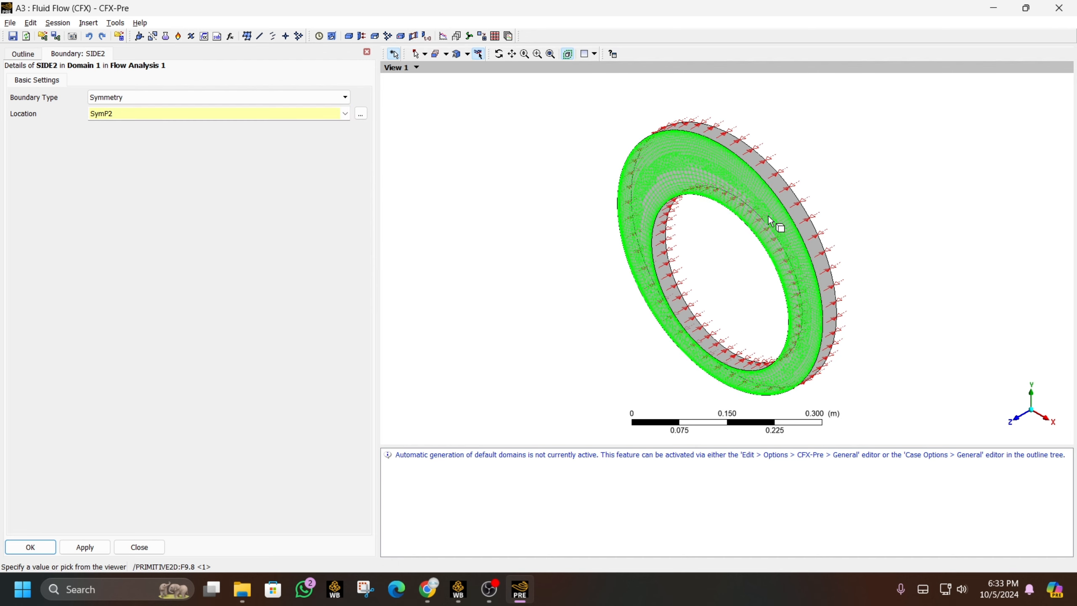
{"action": "left_click_drag", "start_coordinate": [775, 223], "coordinate": [751, 202]}
{"action": "left_click", "coordinate": [47, 543]}
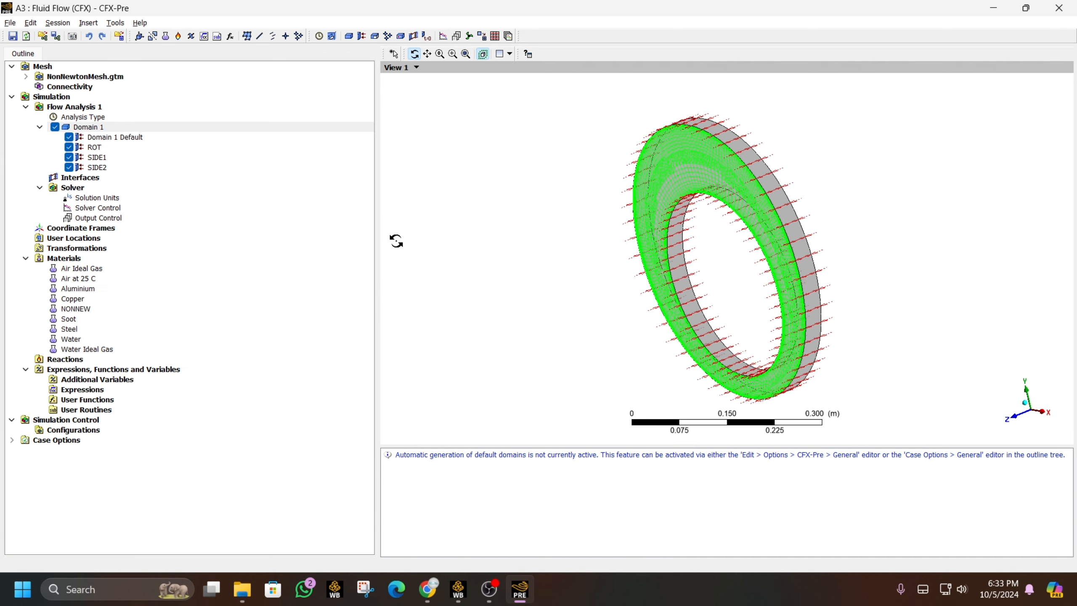
- Change the Solver Control RMS residual target to 0.000001 and apply it
{"action": "double_click", "coordinate": [112, 208]}
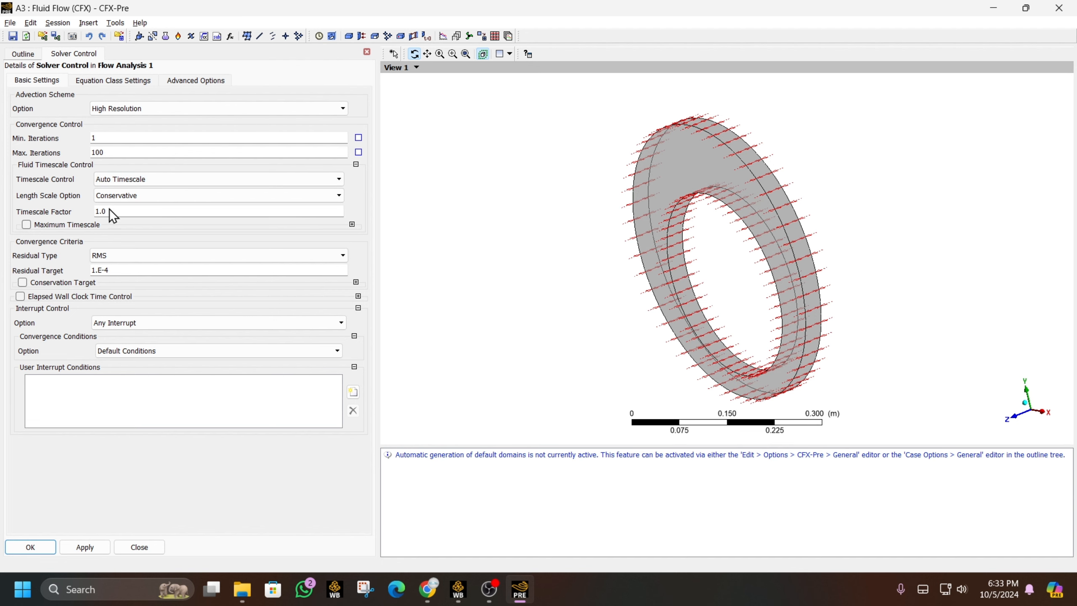
{"action": "double_click", "coordinate": [121, 272]}
{"action": "type", "text": "0.0001"}
{"action": "left_click", "coordinate": [104, 270]}
{"action": "type", "text": "001"}
{"action": "left_click", "coordinate": [186, 210]}
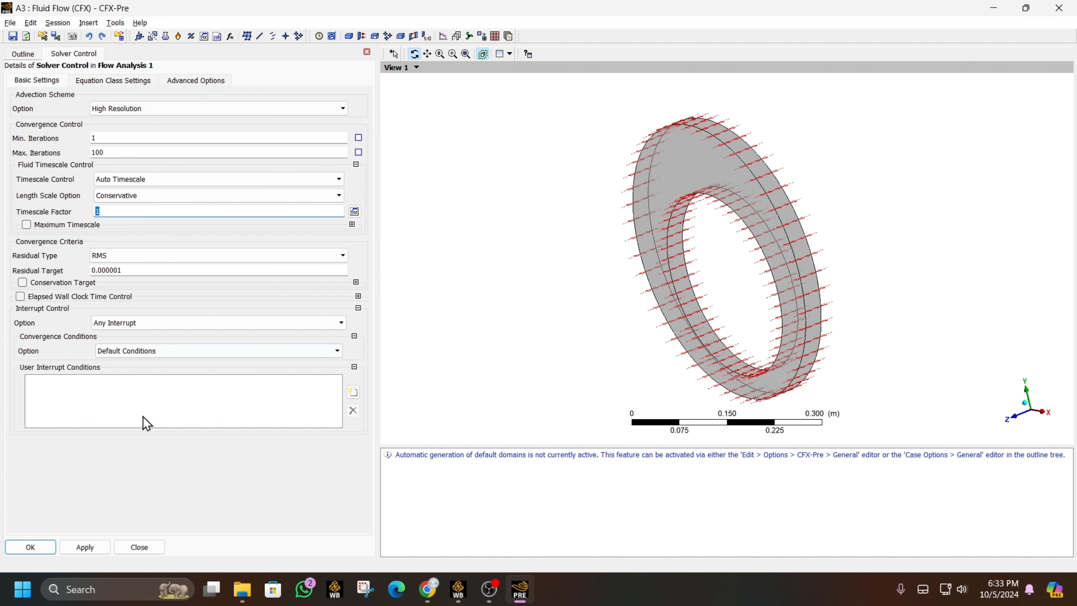
{"action": "left_click", "coordinate": [36, 549]}
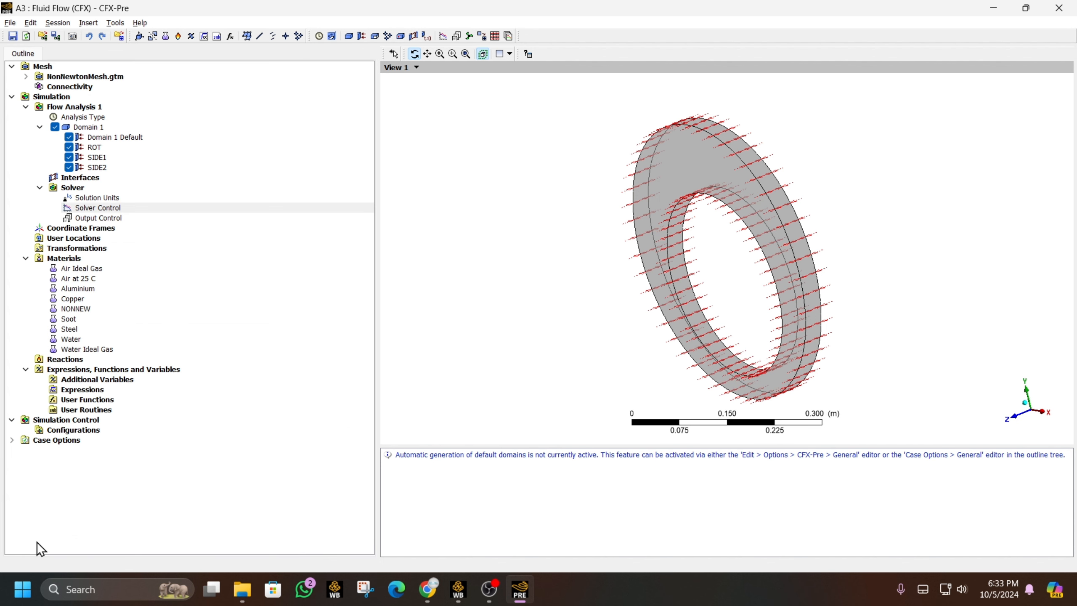
- Try Selected Variables as the results output option in Output Control
{"action": "double_click", "coordinate": [112, 217]}
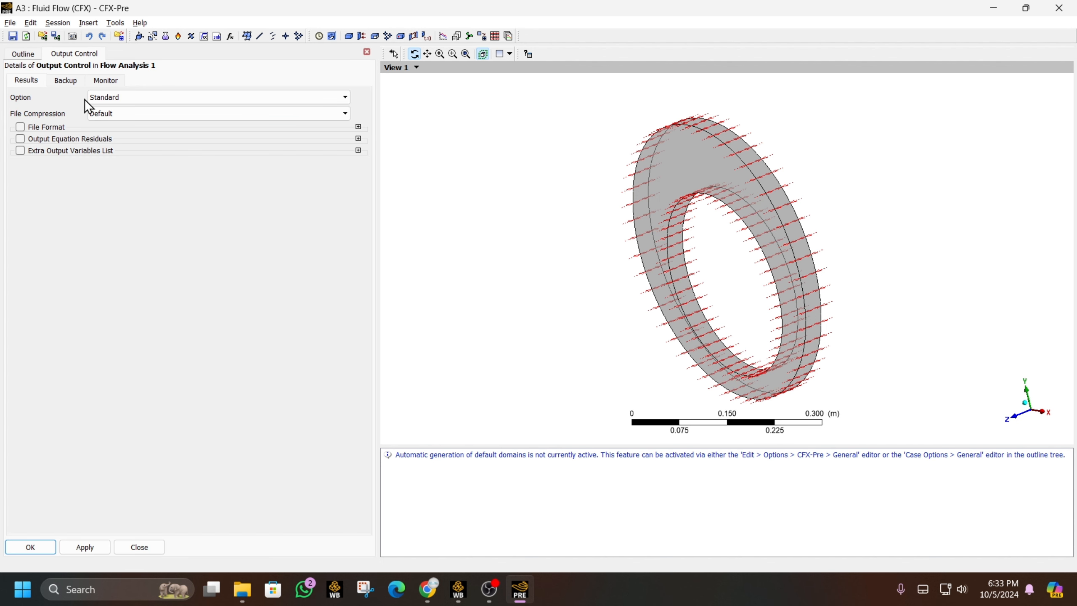
{"action": "left_click", "coordinate": [102, 95]}
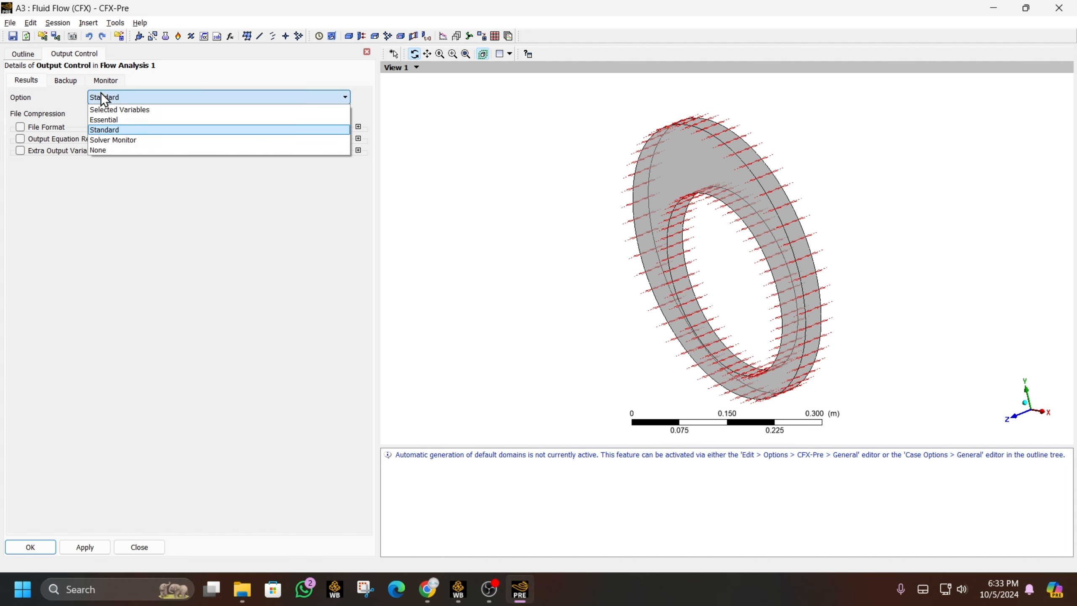
{"action": "left_click", "coordinate": [123, 111]}
{"action": "left_click", "coordinate": [128, 100]}
{"action": "left_click", "coordinate": [128, 101]}
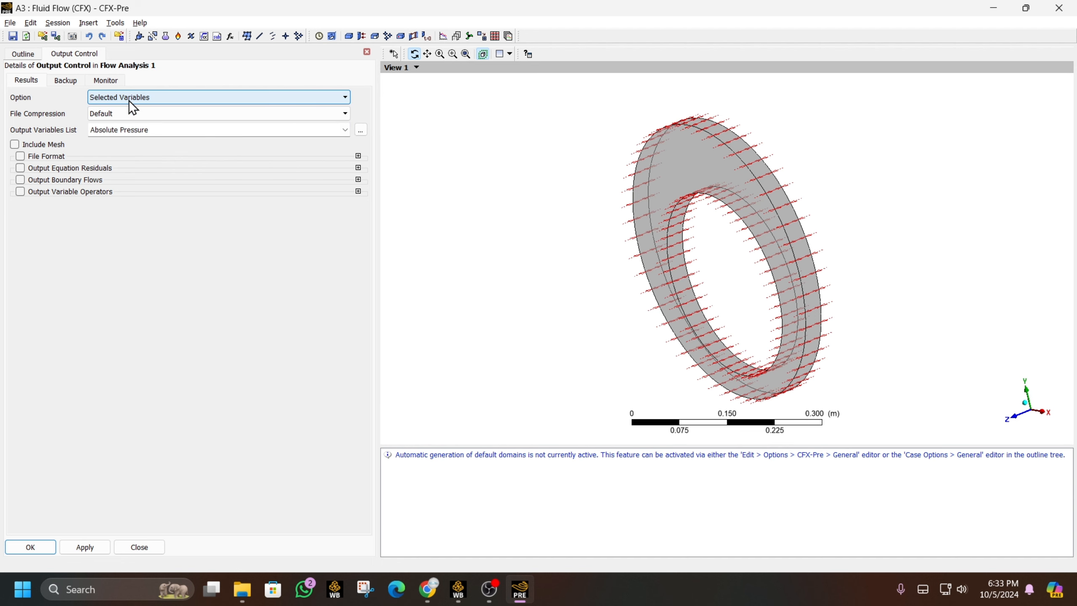
{"action": "left_click", "coordinate": [129, 100]}
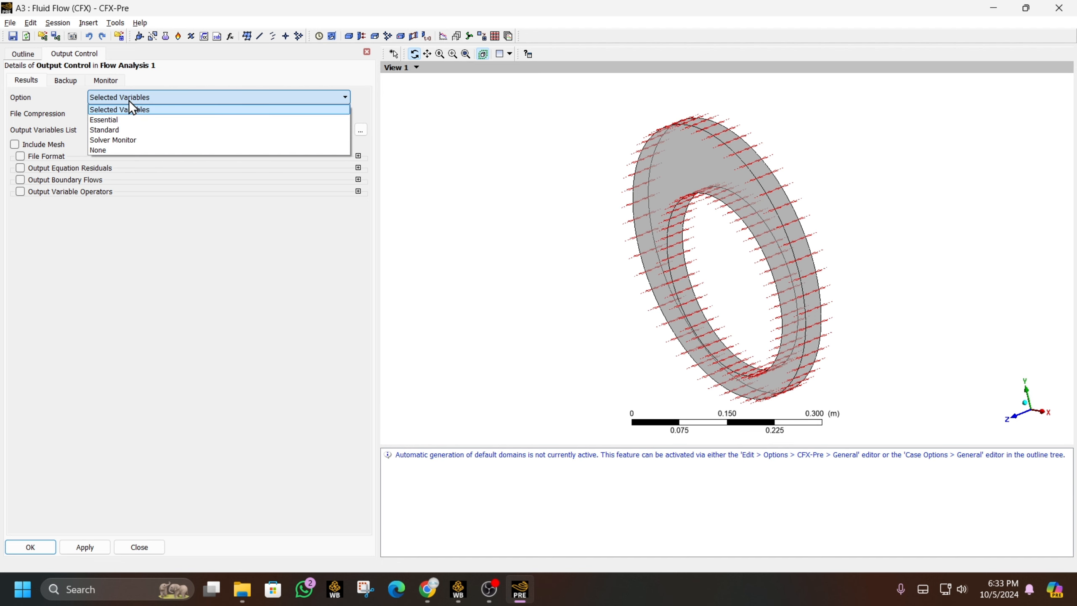
- Return results output to Standard, then launch the Solution cell in CFX-Solver Manager
{"action": "left_click", "coordinate": [124, 130]}
{"action": "left_click", "coordinate": [31, 547]}
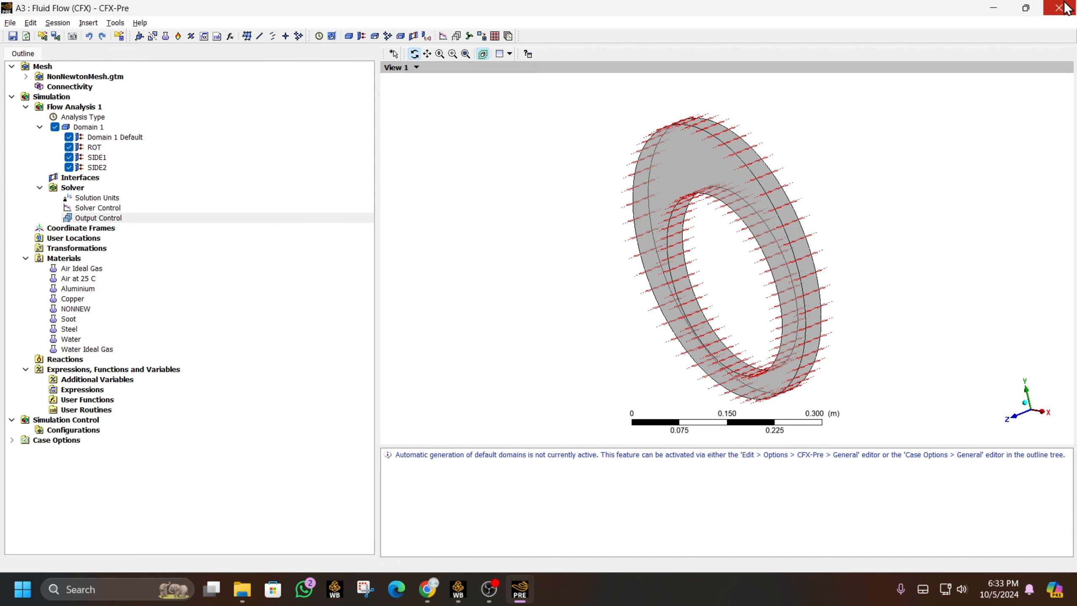
{"action": "left_click", "coordinate": [466, 593]}
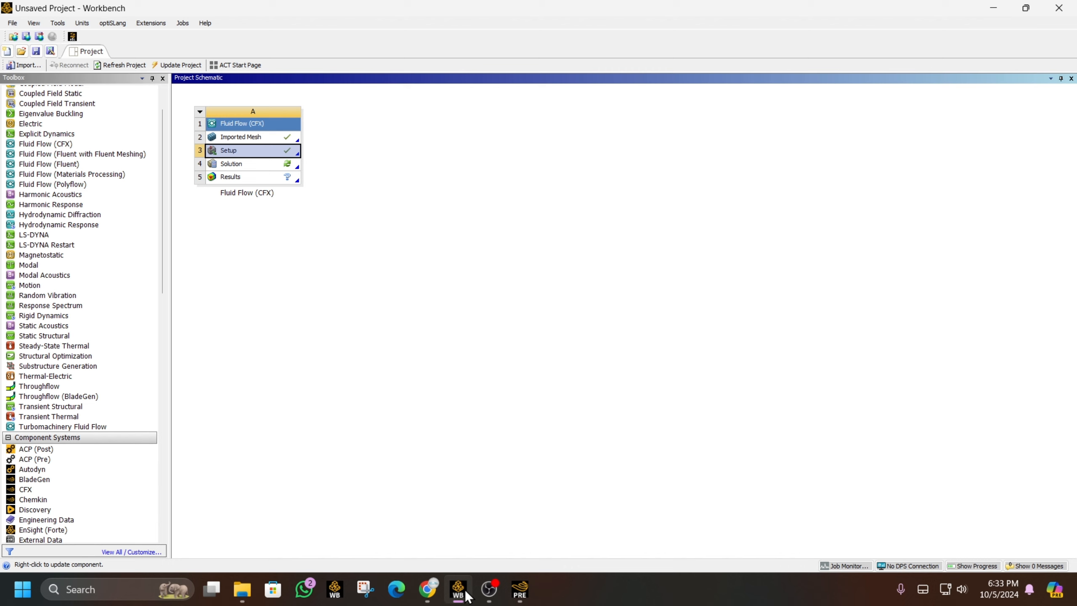
{"action": "double_click", "coordinate": [289, 163]}
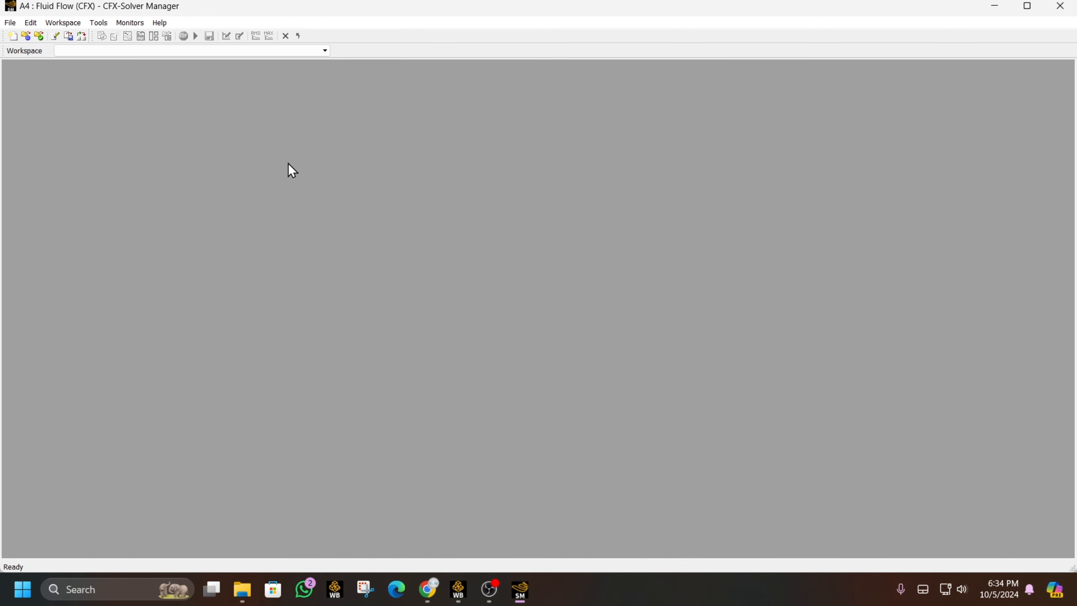
- Define a double-precision direct-start run in Intel MPI Local Parallel from Initial Conditions
{"action": "left_click", "coordinate": [496, 216]}
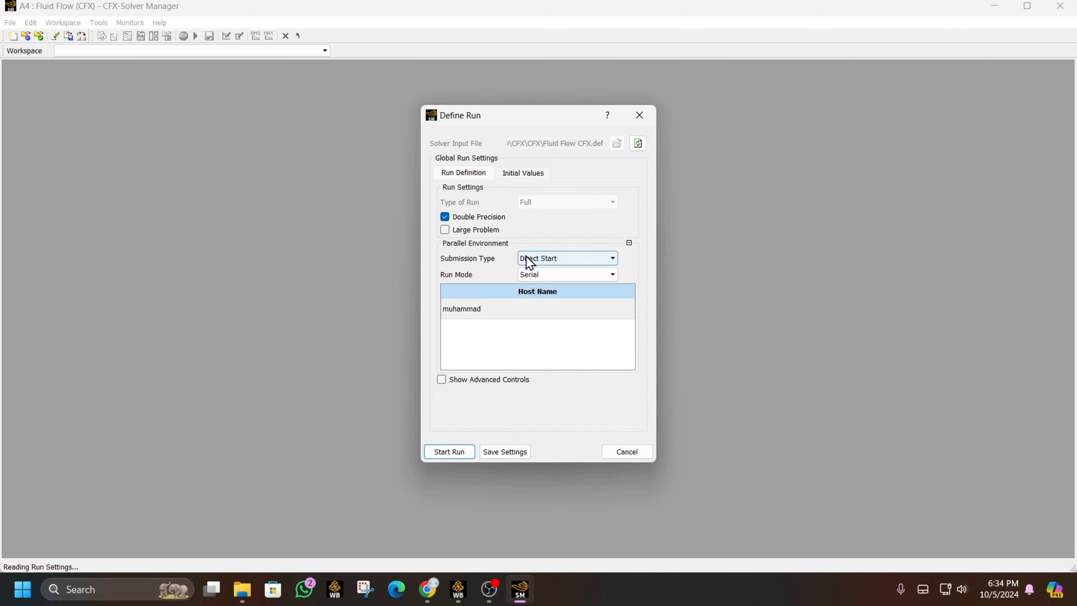
{"action": "left_click", "coordinate": [527, 259]}
{"action": "left_click", "coordinate": [545, 273]}
{"action": "left_click", "coordinate": [562, 274]}
{"action": "left_click", "coordinate": [563, 293]}
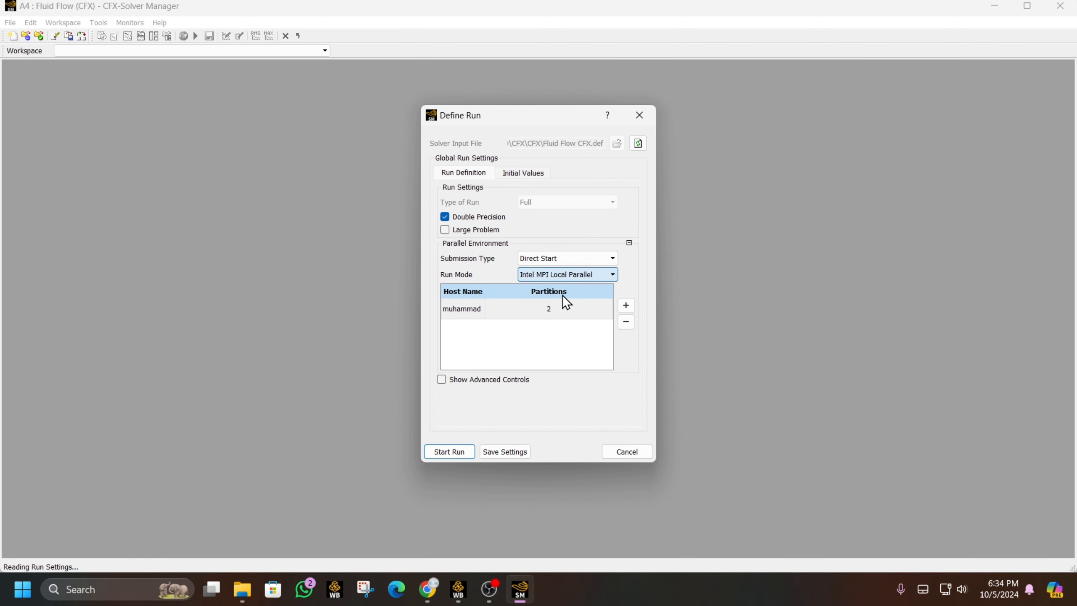
{"action": "left_click", "coordinate": [523, 173]}
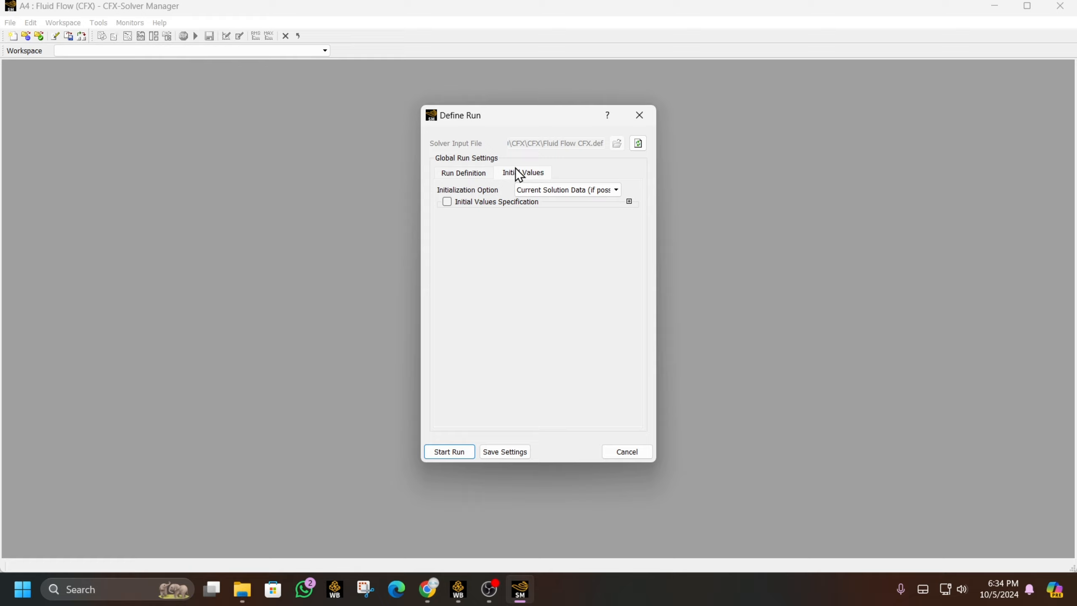
{"action": "left_click", "coordinate": [567, 191]}
{"action": "left_click", "coordinate": [564, 233]}
- Run the solver to normal completion and load the results into CFD-Post
{"action": "left_click", "coordinate": [446, 452]}
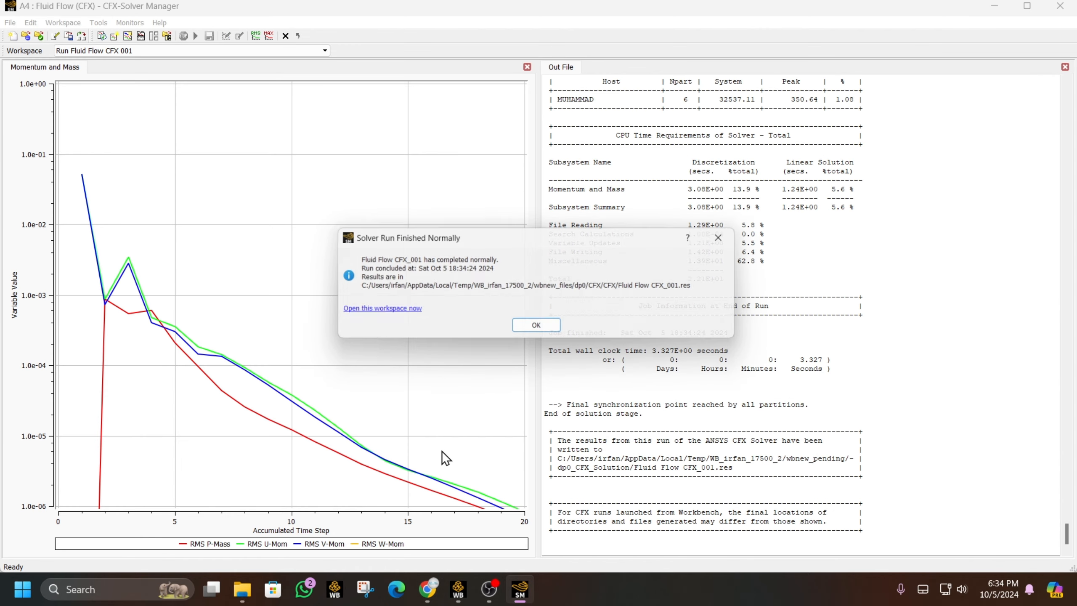
{"action": "left_click", "coordinate": [536, 326]}
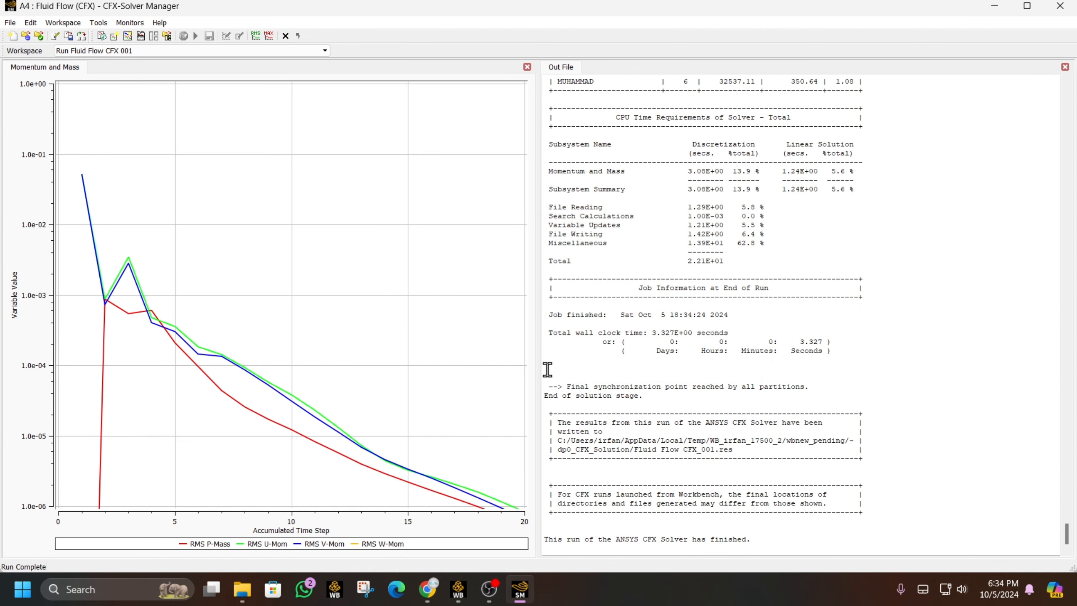
{"action": "left_click", "coordinate": [461, 598]}
{"action": "double_click", "coordinate": [293, 178]}
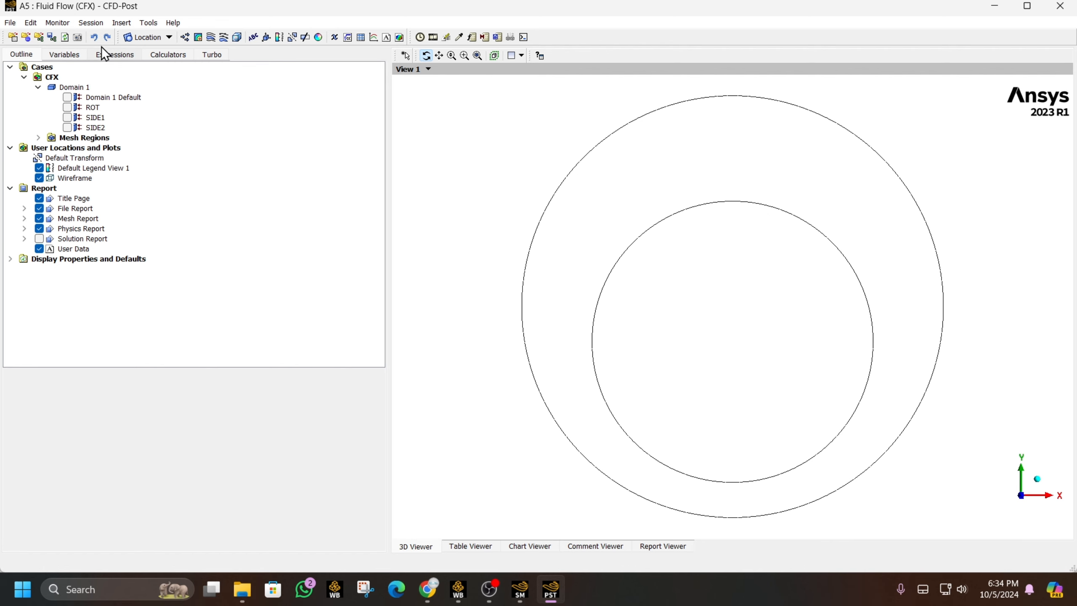
- Insert Contour 1 on the SIDE1 location with its default Pressure variable
{"action": "left_click", "coordinate": [142, 37]}
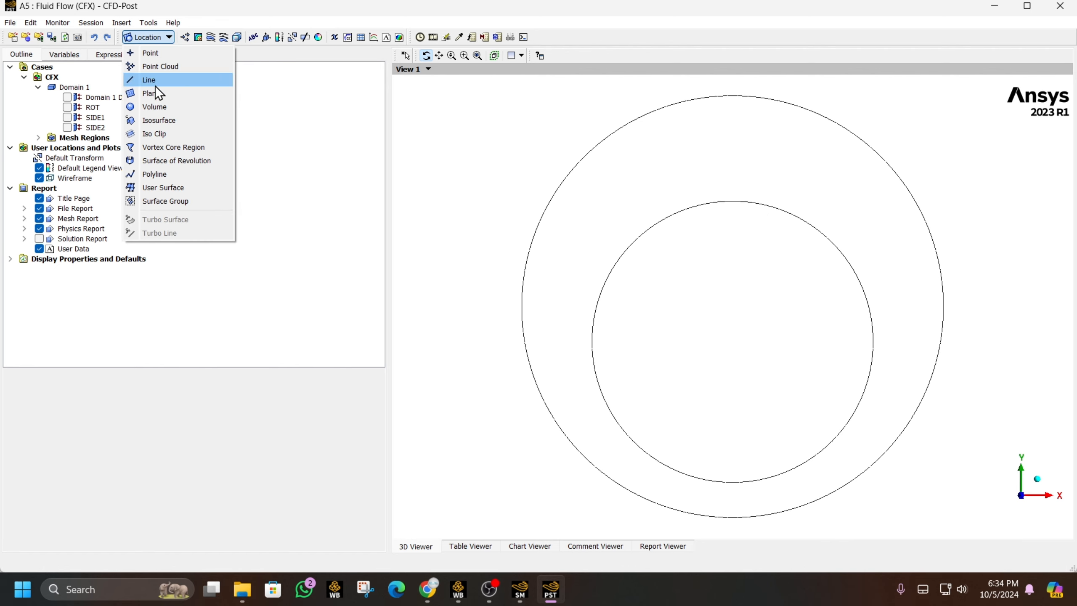
{"action": "left_click", "coordinate": [197, 37]}
{"action": "left_click", "coordinate": [238, 92]}
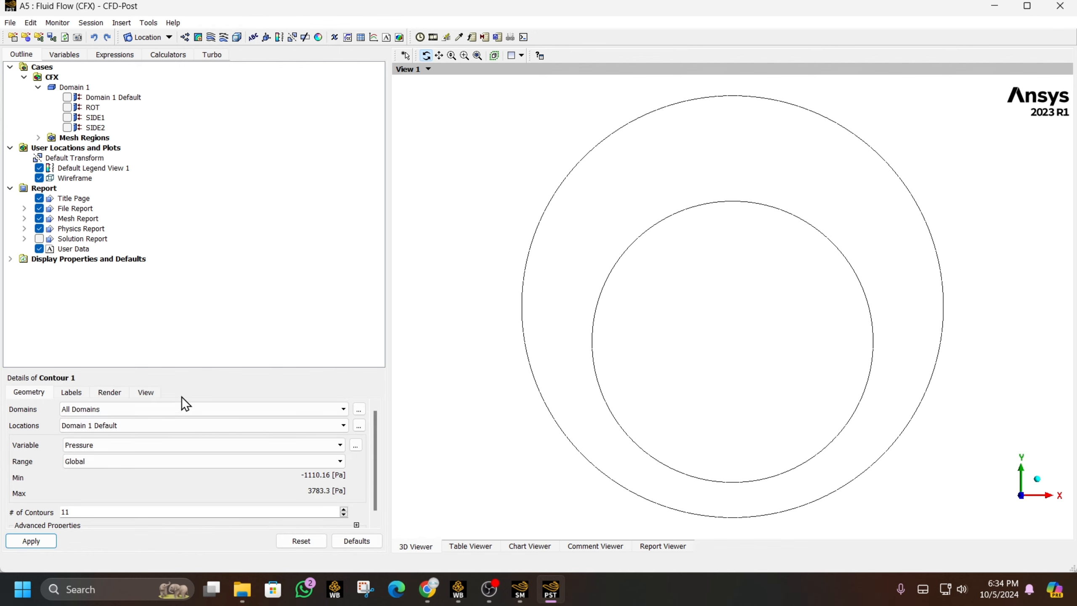
{"action": "left_click_drag", "start_coordinate": [197, 370], "coordinate": [177, 271]}
{"action": "left_click", "coordinate": [136, 329]}
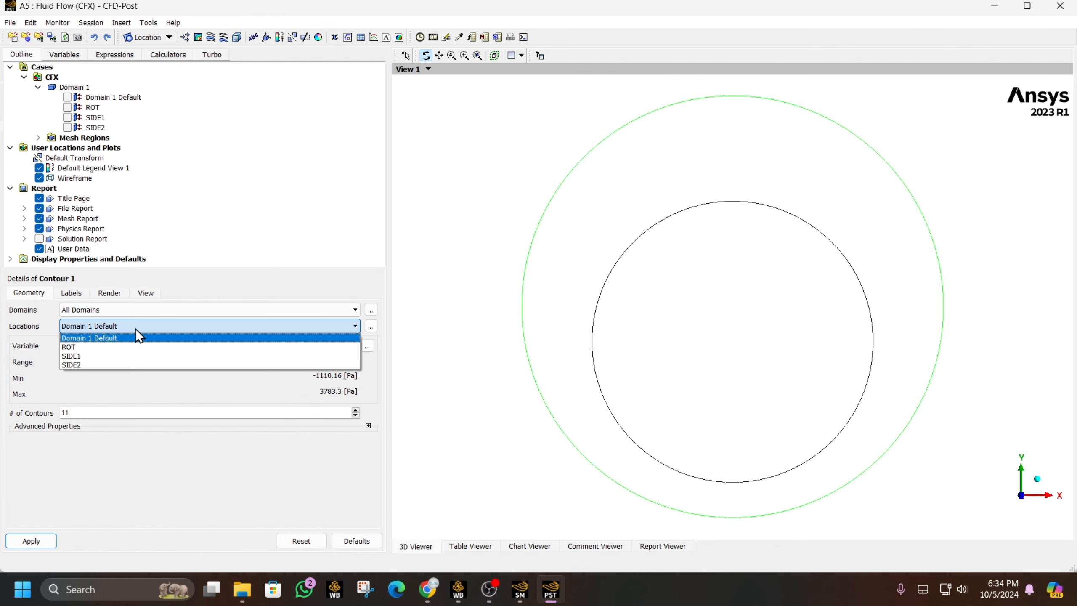
{"action": "left_click", "coordinate": [129, 355]}
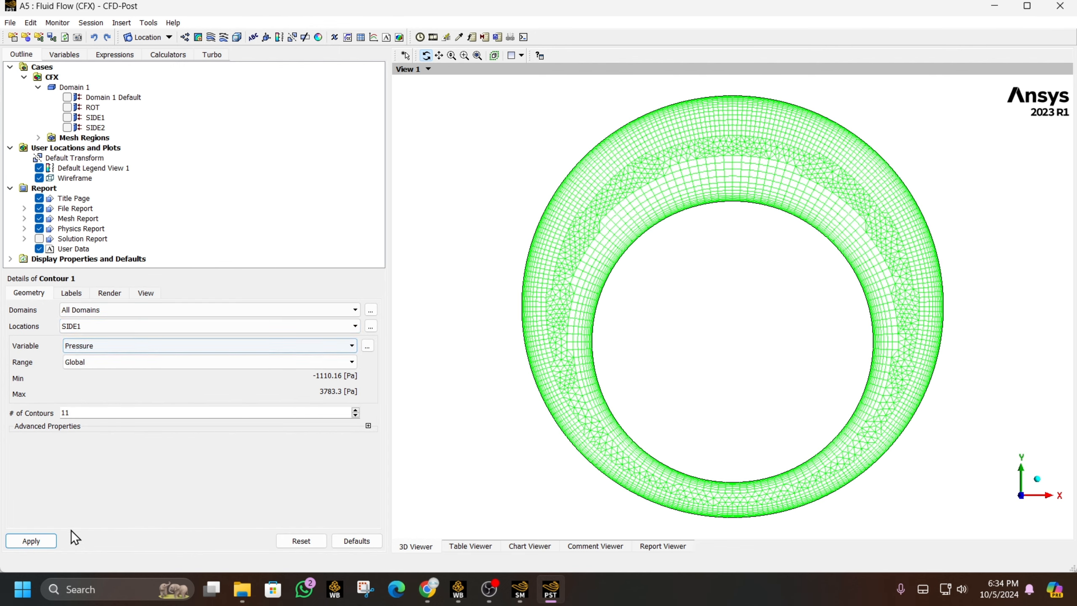
{"action": "left_click", "coordinate": [47, 542]}
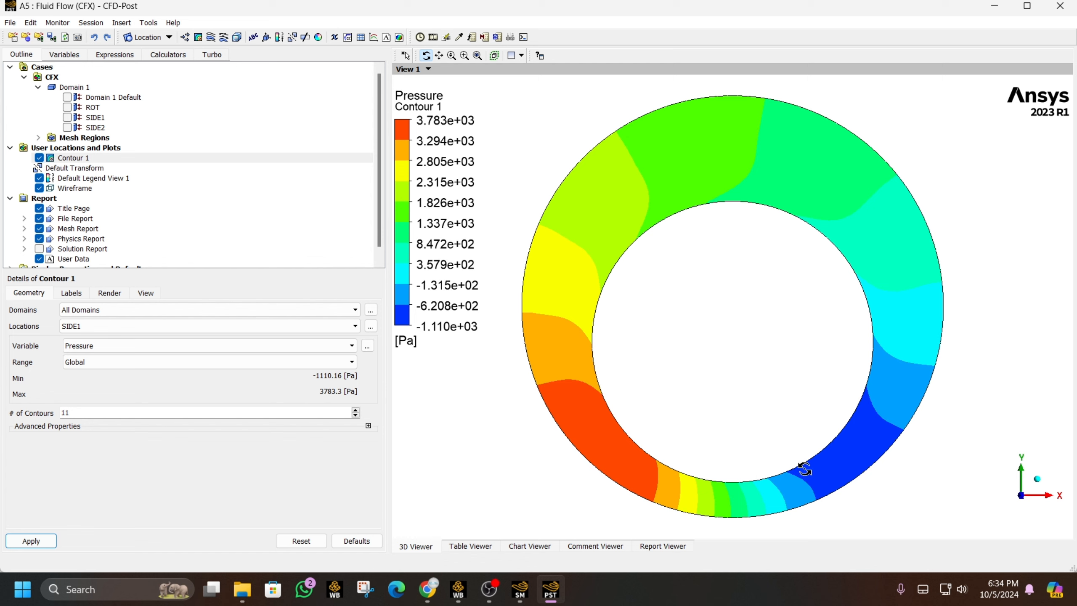
- Switch Contour 1 to 50 Velocity levels and tilt the annulus obliquely
{"action": "left_click", "coordinate": [76, 413]}
{"action": "type", "text": "50"}
{"action": "left_click", "coordinate": [36, 547]}
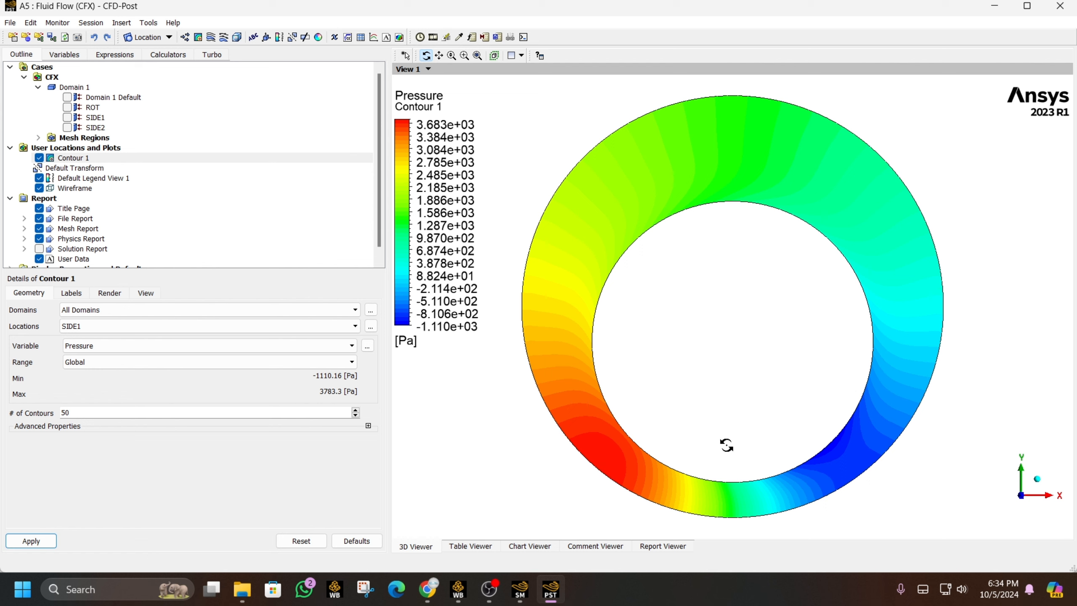
{"action": "left_click", "coordinate": [124, 351]}
{"action": "left_click", "coordinate": [123, 374]}
{"action": "left_click", "coordinate": [31, 541]}
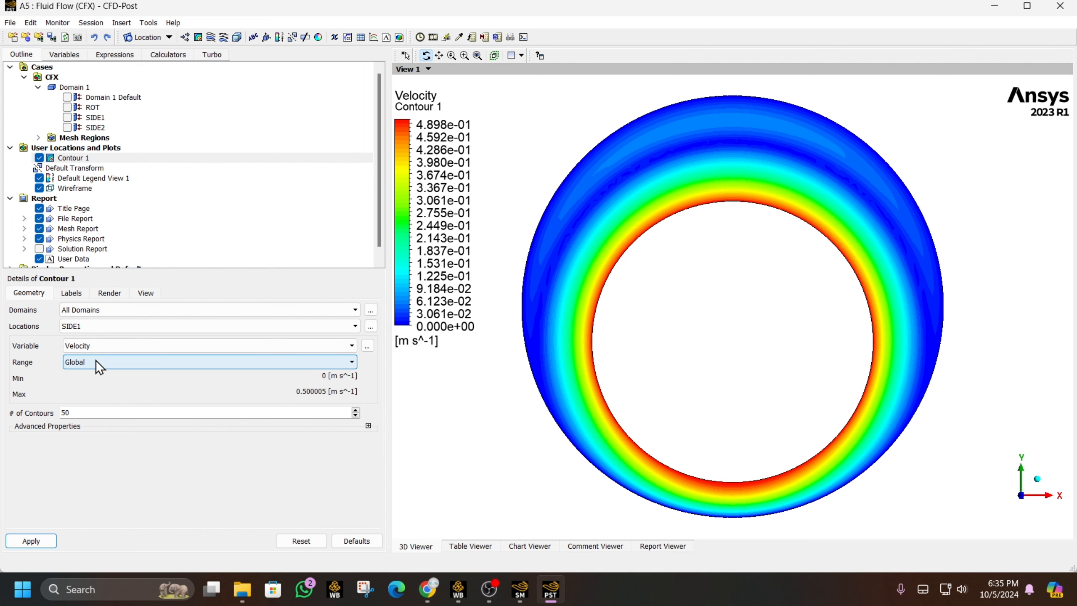
{"action": "left_click_drag", "start_coordinate": [822, 210], "coordinate": [729, 295]}
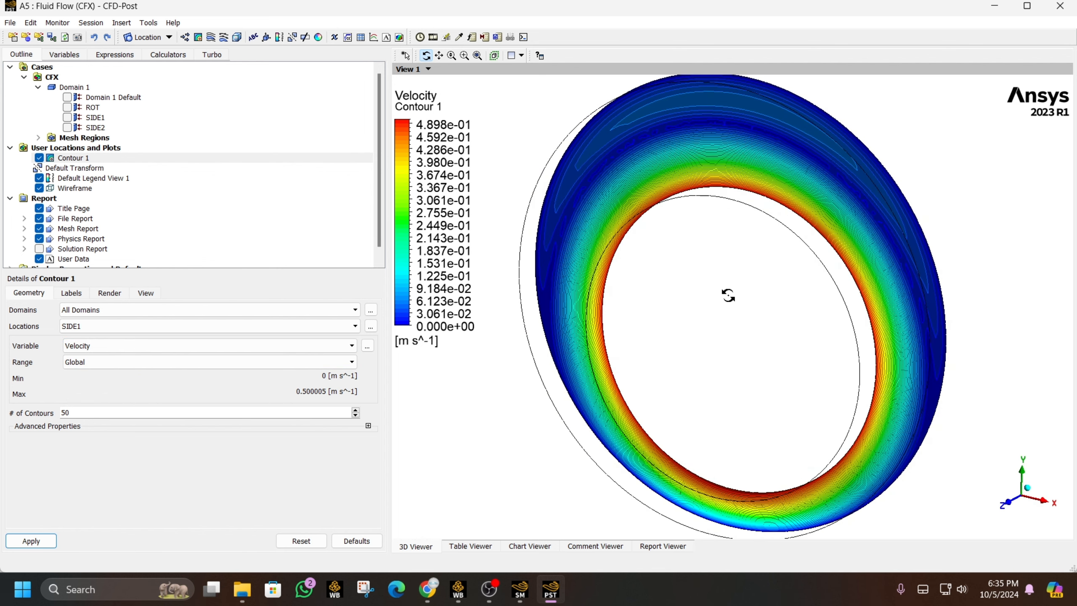
- Show the ROT wall coloured by the Velocity variable
{"action": "left_click", "coordinate": [67, 107]}
{"action": "left_click", "coordinate": [88, 107]}
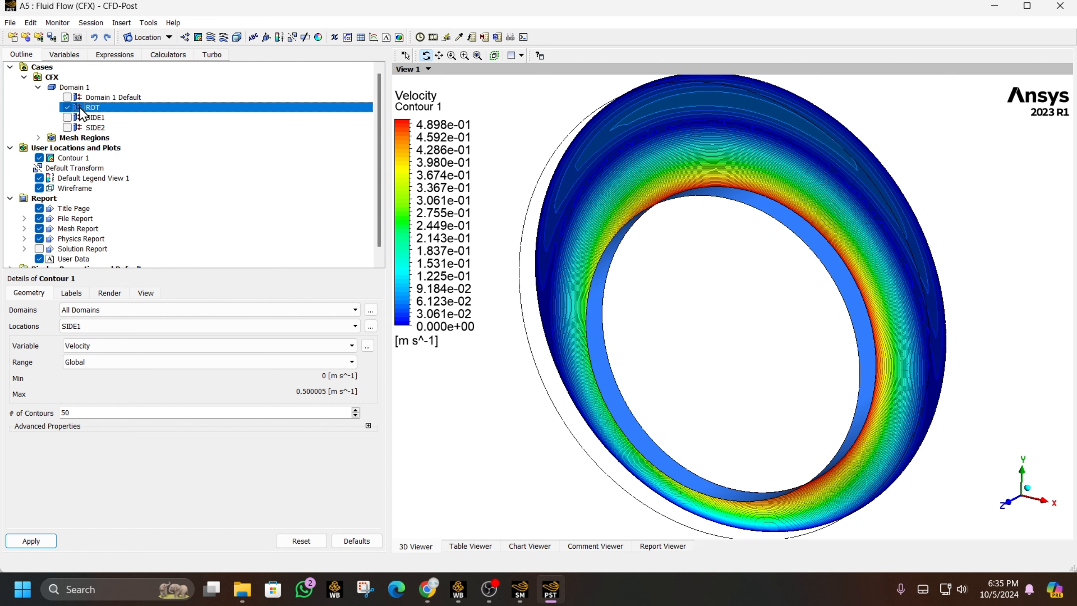
{"action": "left_click", "coordinate": [199, 309]}
{"action": "left_click", "coordinate": [187, 333]}
{"action": "left_click", "coordinate": [140, 329]}
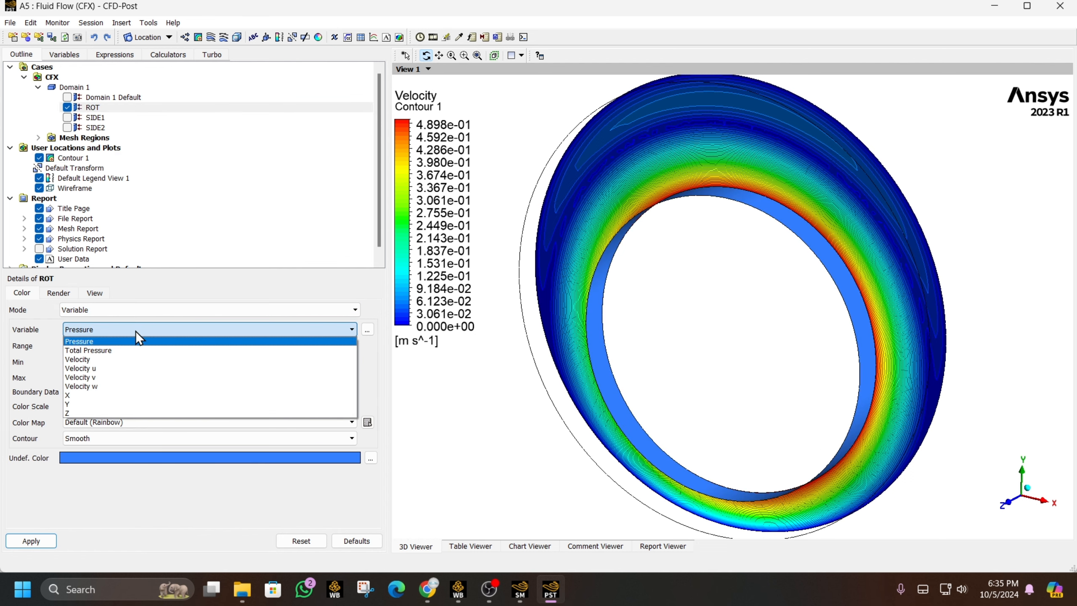
{"action": "left_click", "coordinate": [127, 359]}
{"action": "left_click", "coordinate": [45, 546]}
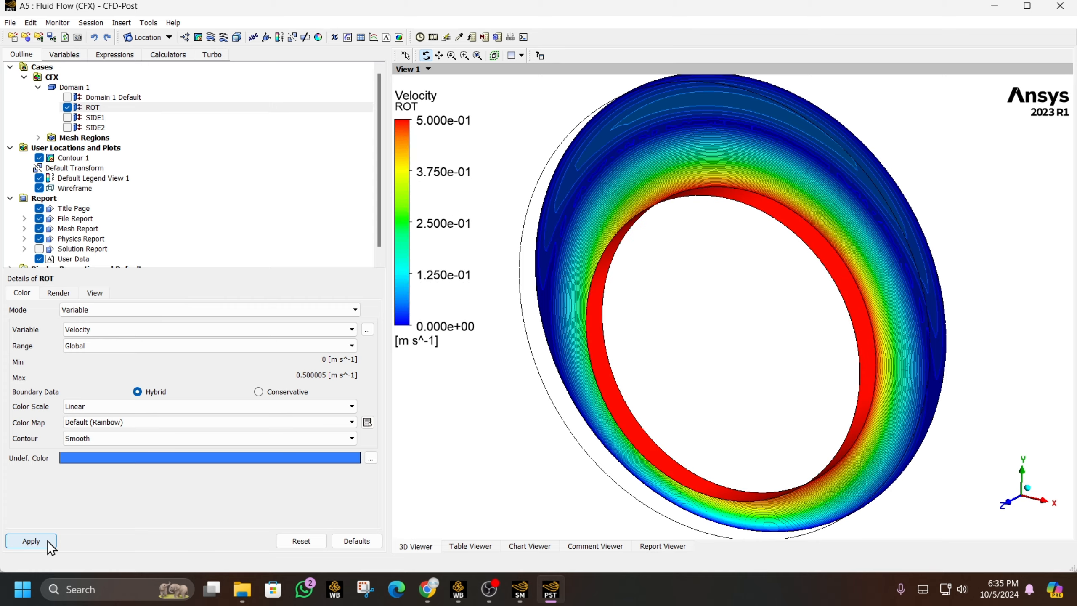
{"action": "left_click_drag", "start_coordinate": [732, 344], "coordinate": [585, 266]}
- Recolour the ROT wall by Pressure, then hide it and select Contour 1
{"action": "left_click", "coordinate": [115, 330]}
{"action": "left_click", "coordinate": [90, 339]}
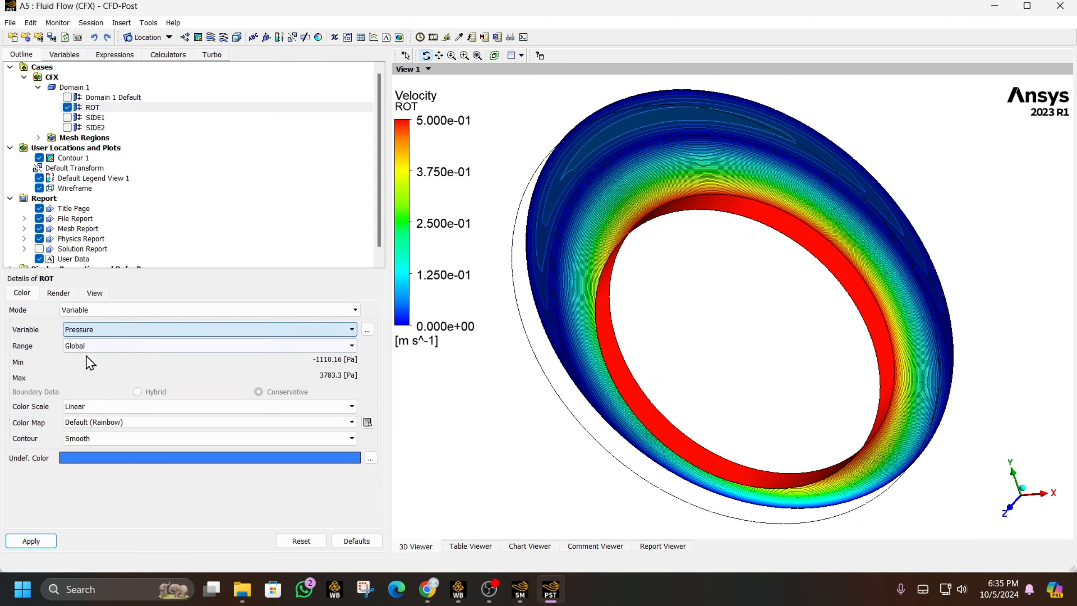
{"action": "left_click", "coordinate": [34, 542]}
{"action": "left_click_drag", "start_coordinate": [602, 447], "coordinate": [639, 392]}
{"action": "left_click", "coordinate": [67, 107]}
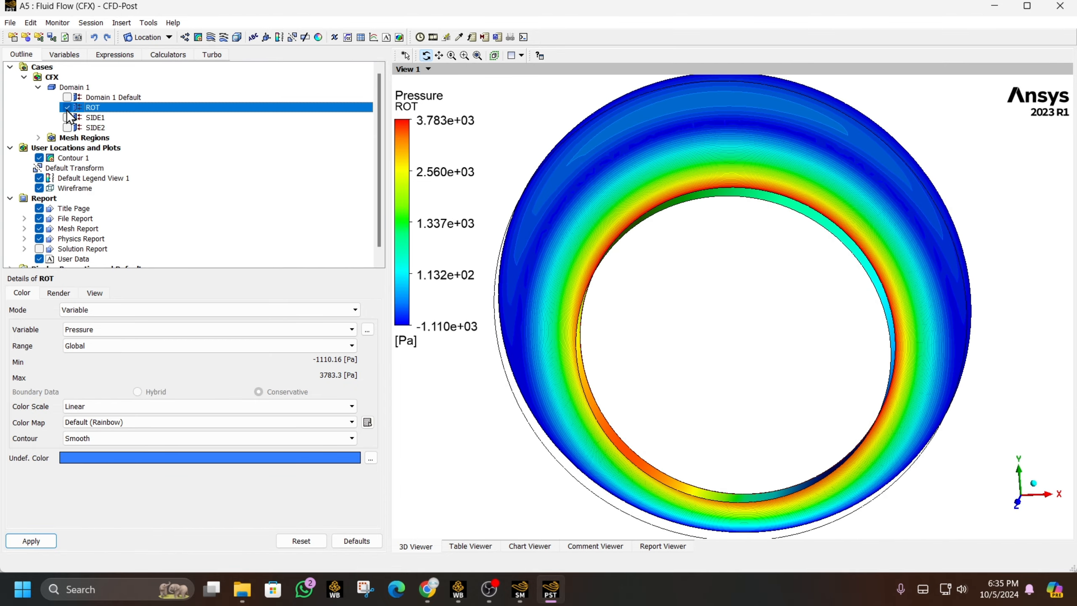
{"action": "scroll", "coordinate": [64, 255], "scroll_direction": "down", "scroll_amount": 1}
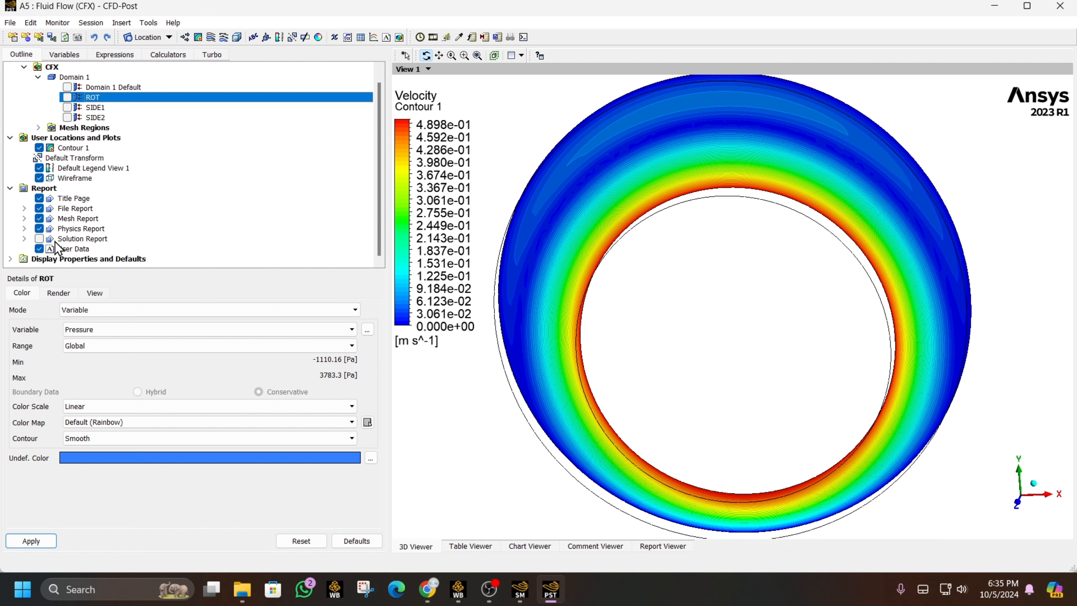
{"action": "left_click", "coordinate": [63, 148]}
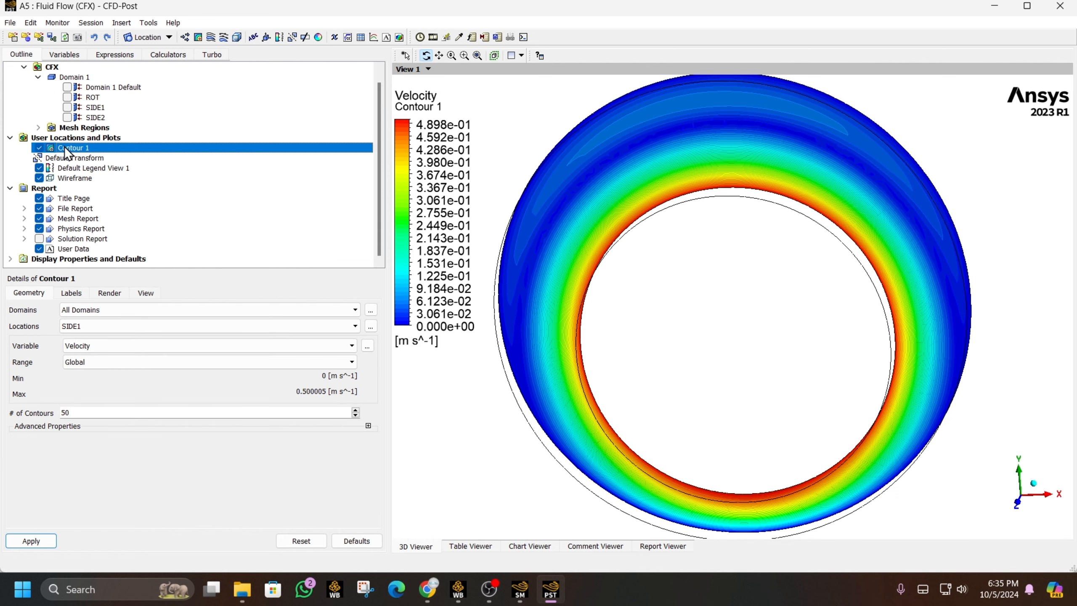
- Hide Contour 1, face the view along Z, and insert Plane 1
{"action": "left_click", "coordinate": [38, 149]}
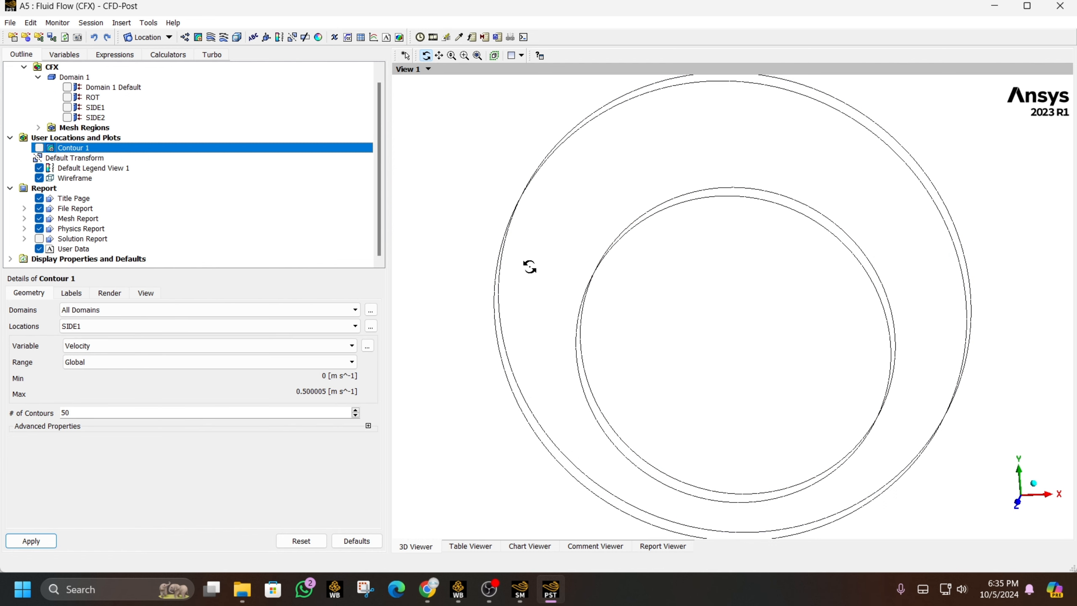
{"action": "scroll", "coordinate": [529, 267], "scroll_direction": "up", "scroll_amount": 1}
{"action": "left_click", "coordinate": [1018, 502]}
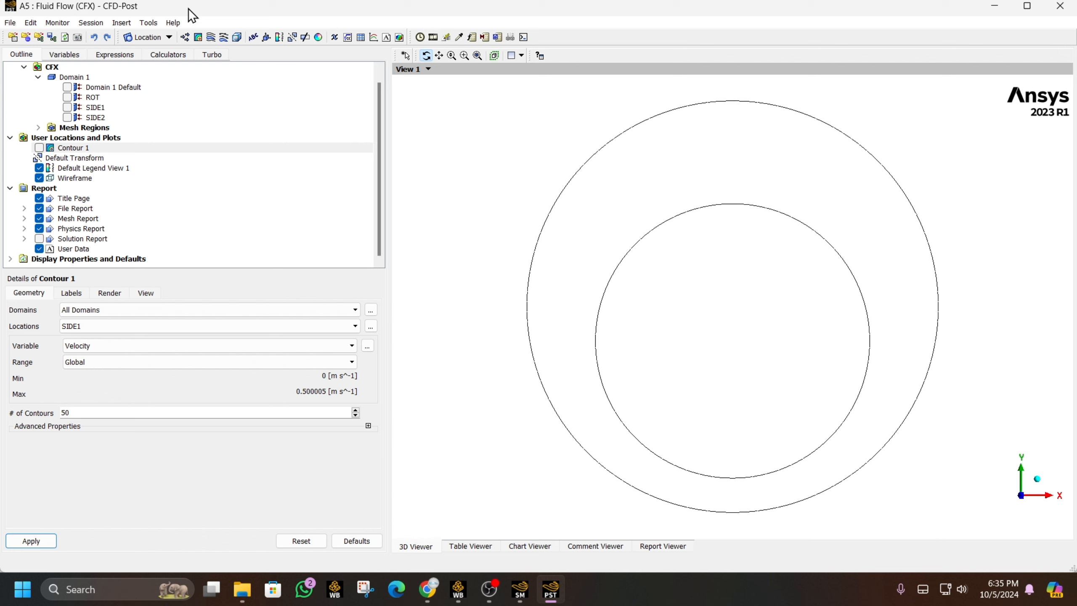
{"action": "left_click", "coordinate": [148, 37]}
{"action": "left_click", "coordinate": [174, 94]}
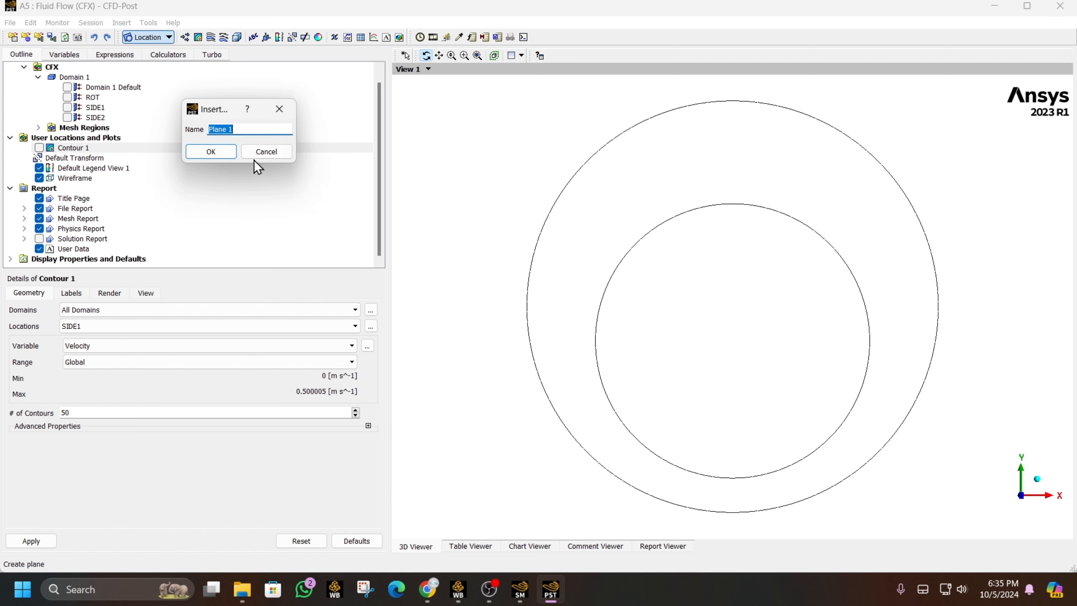
{"action": "left_click", "coordinate": [208, 149]}
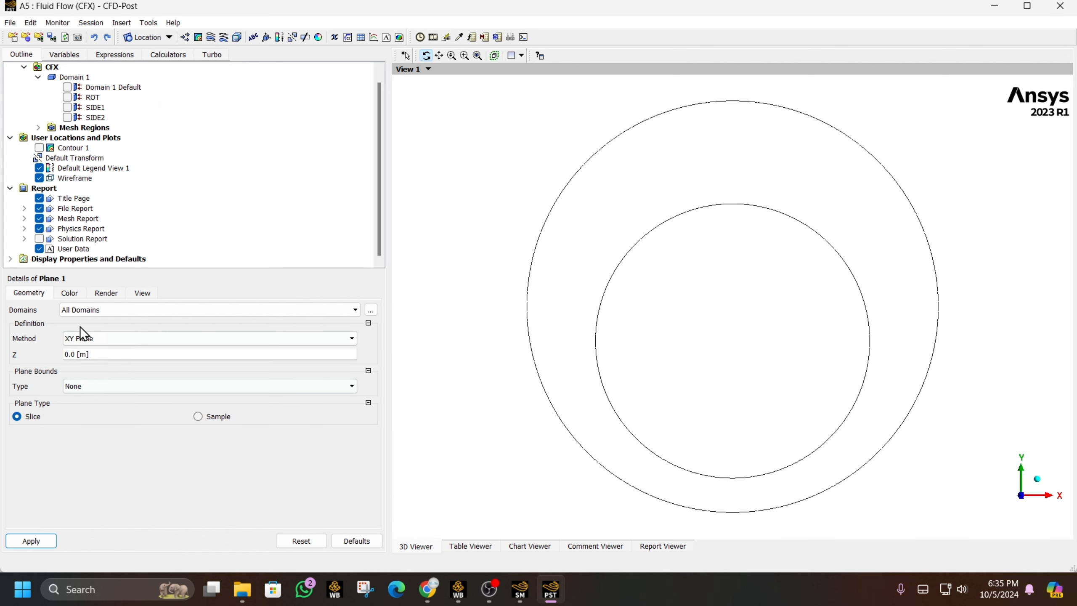
- Try a sampled rectangular Plane 1, then revert it to a full slice
{"action": "left_click", "coordinate": [70, 295]}
{"action": "left_click", "coordinate": [34, 294]}
{"action": "left_click", "coordinate": [219, 417]}
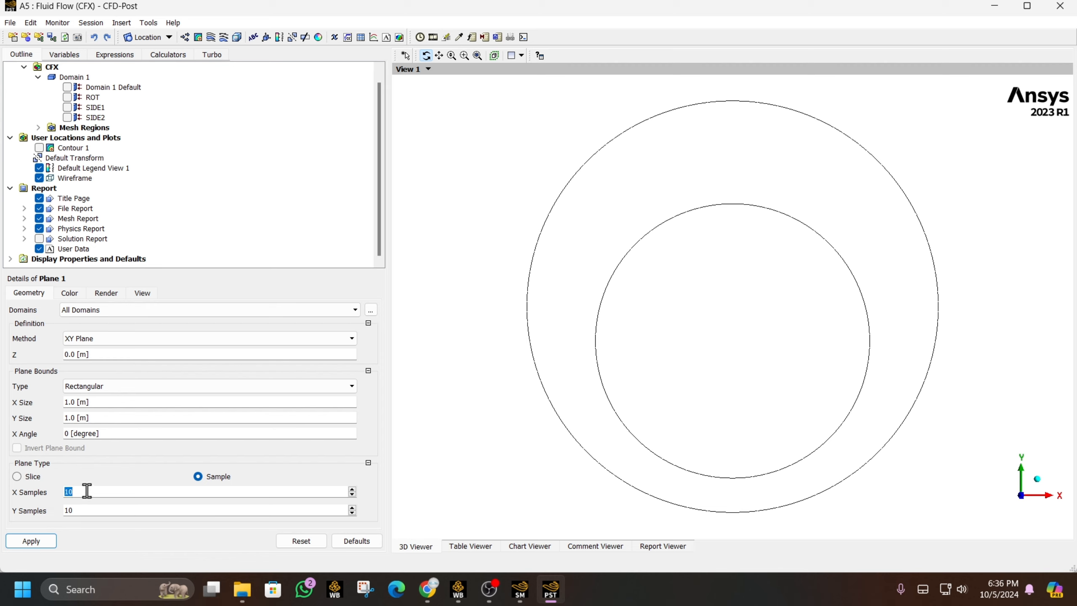
{"action": "left_click", "coordinate": [35, 478]}
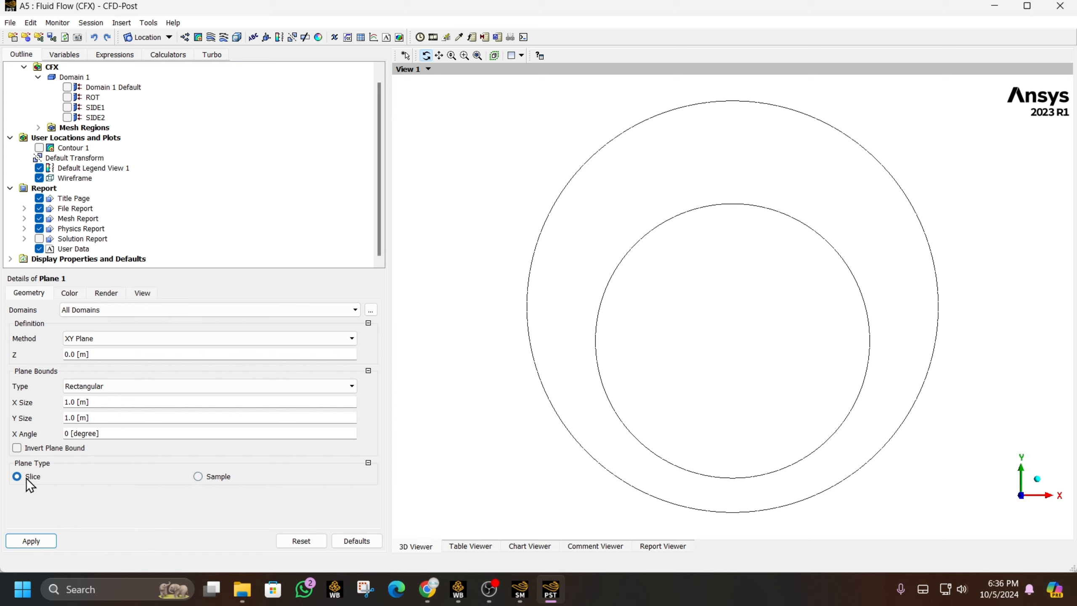
- Make Plane 1 a sampled plane bounded by a circle of radius 0.3
{"action": "left_click", "coordinate": [86, 387]}
{"action": "left_click", "coordinate": [87, 408]}
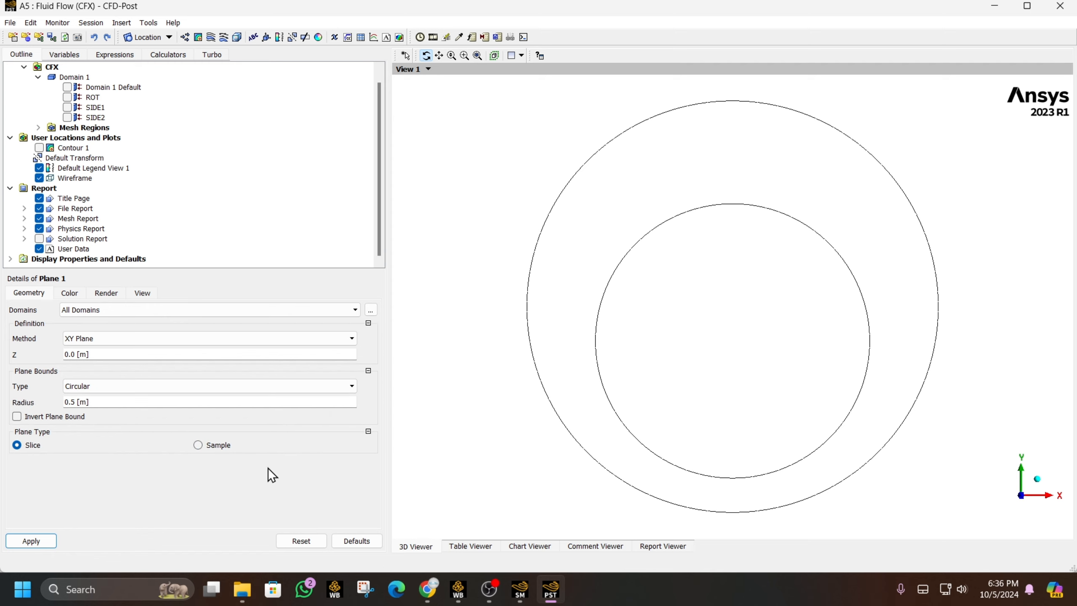
{"action": "left_click", "coordinate": [210, 450]}
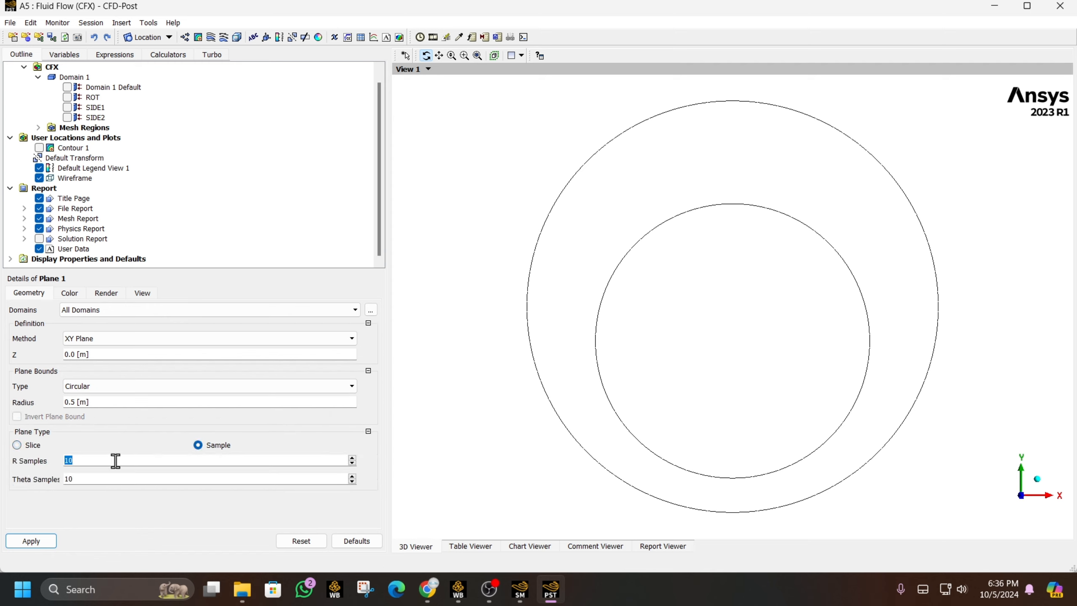
{"action": "left_click", "coordinate": [110, 475]}
{"action": "left_click", "coordinate": [77, 403]}
{"action": "type", "text": "0"}
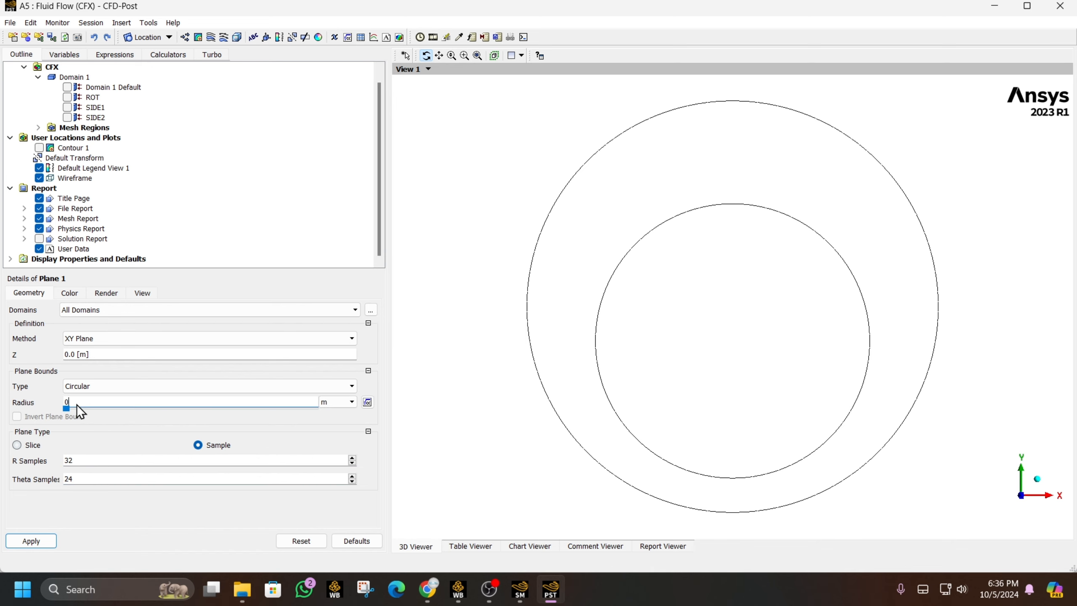
{"action": "type", "text": ".3"}
{"action": "left_click", "coordinate": [32, 542]}
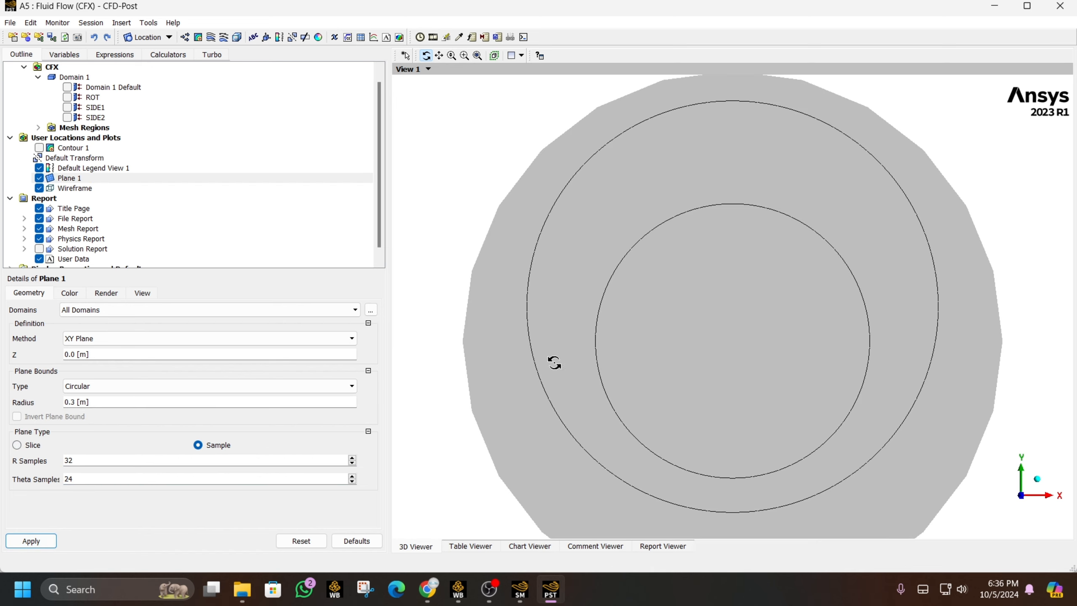
- Render Plane 1 as blue user-specified mesh lines without faces, viewed along Z
{"action": "scroll", "coordinate": [554, 362], "scroll_direction": "down", "scroll_amount": 2}
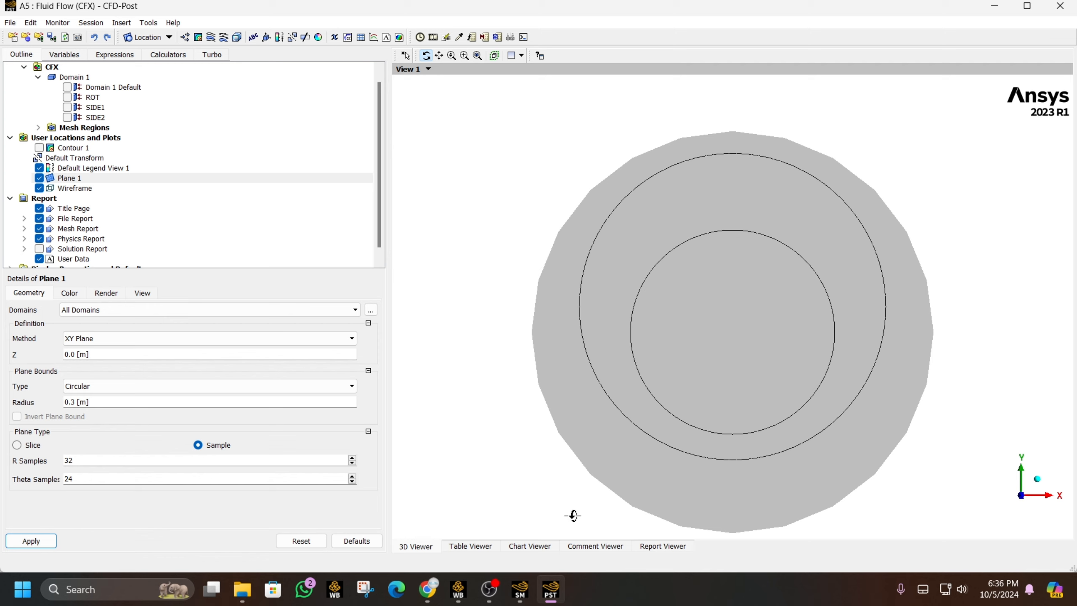
{"action": "left_click", "coordinate": [98, 295]}
{"action": "left_click", "coordinate": [35, 305]}
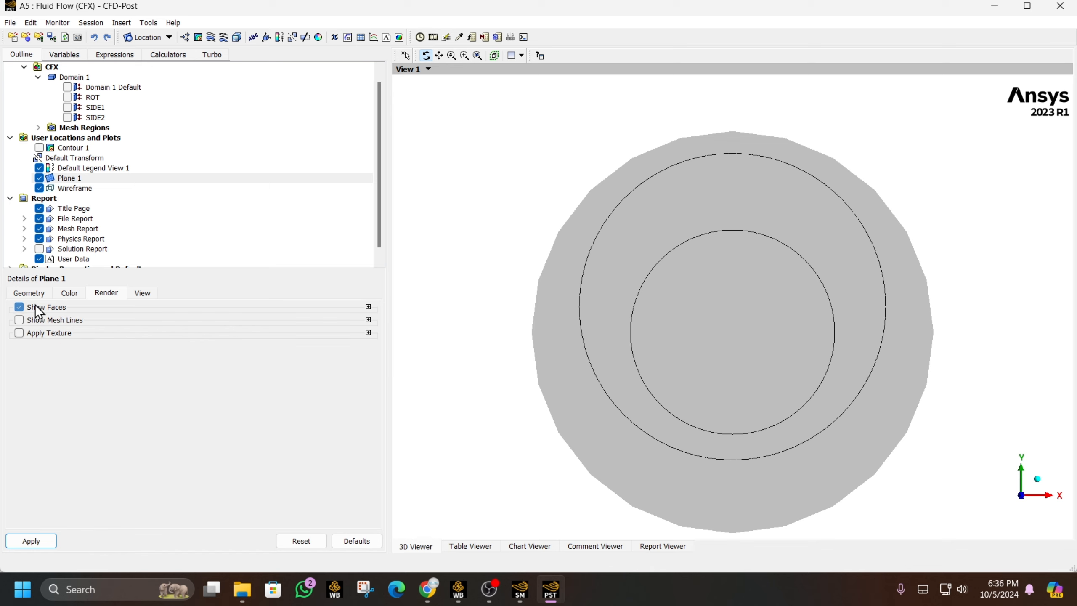
{"action": "left_click", "coordinate": [57, 322]}
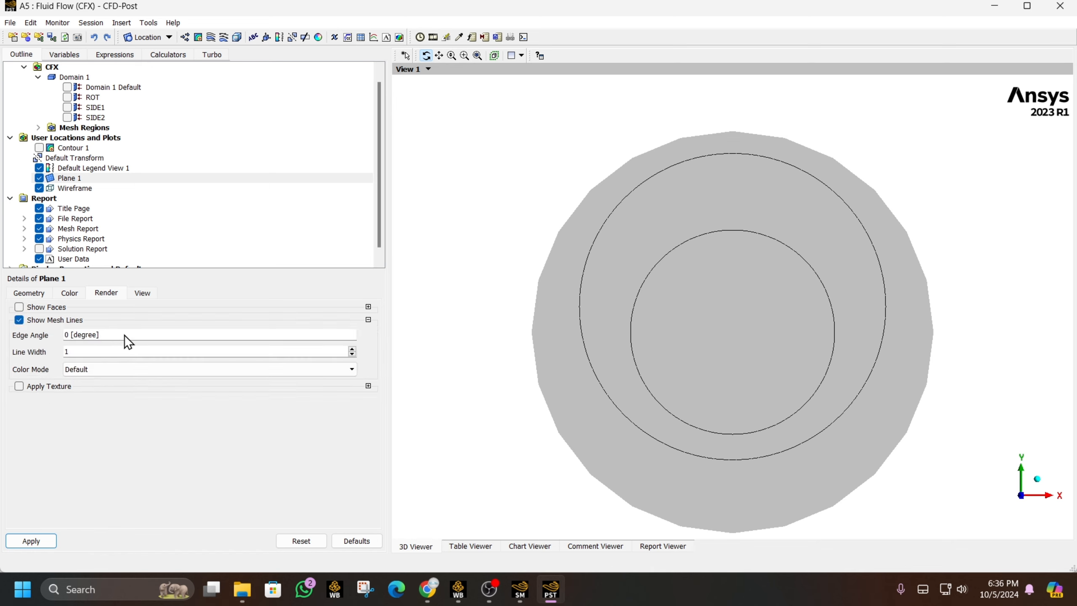
{"action": "left_click", "coordinate": [144, 369]}
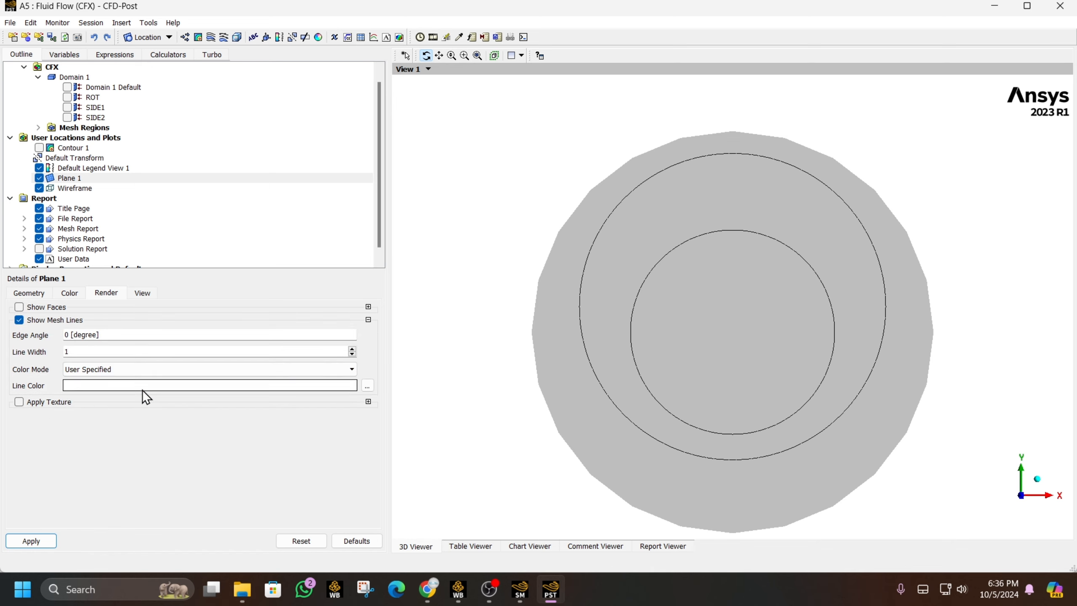
{"action": "left_click", "coordinate": [367, 385]}
{"action": "left_click", "coordinate": [570, 210]}
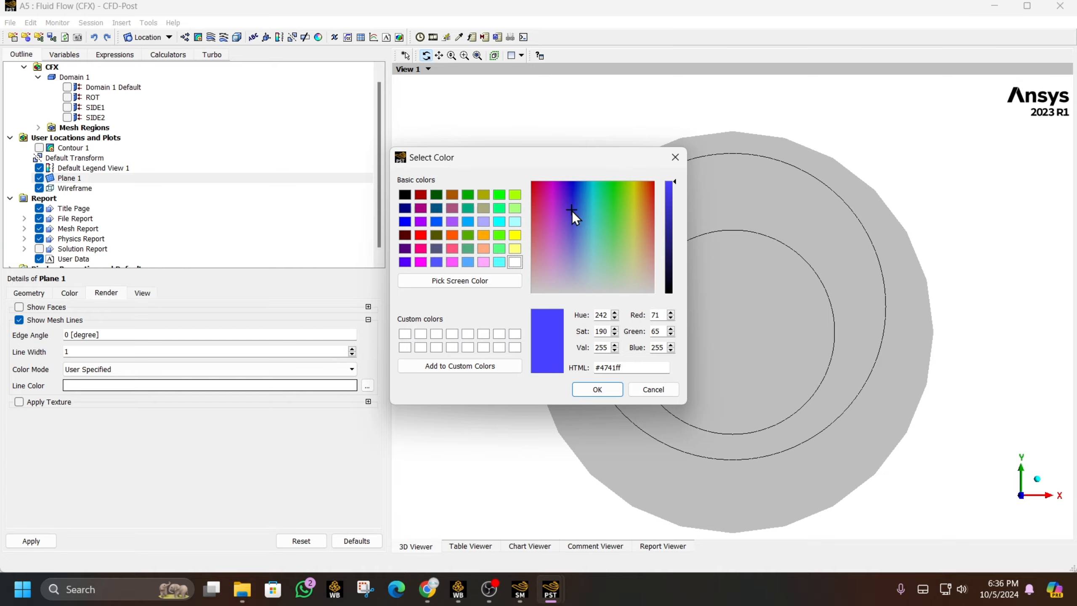
{"action": "left_click", "coordinate": [584, 390]}
{"action": "left_click", "coordinate": [50, 541]}
{"action": "left_click_drag", "start_coordinate": [732, 338], "coordinate": [784, 324]}
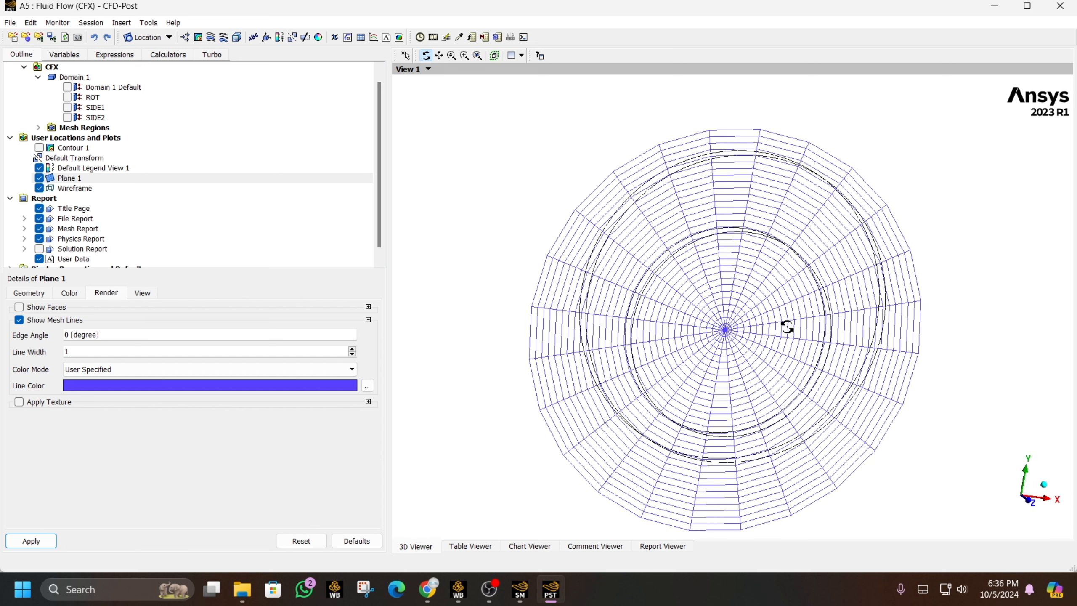
{"action": "left_click", "coordinate": [1032, 509]}
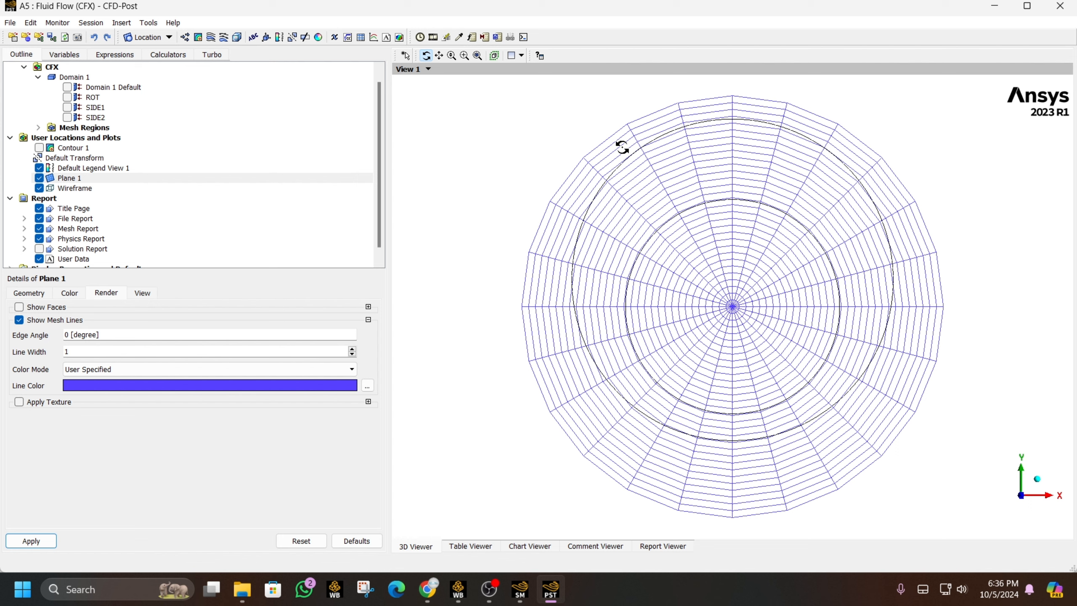
- Insert Vector 1 on Plane 1, hide Plane 1, and fit the view face-on along Z
{"action": "left_click", "coordinate": [186, 36]}
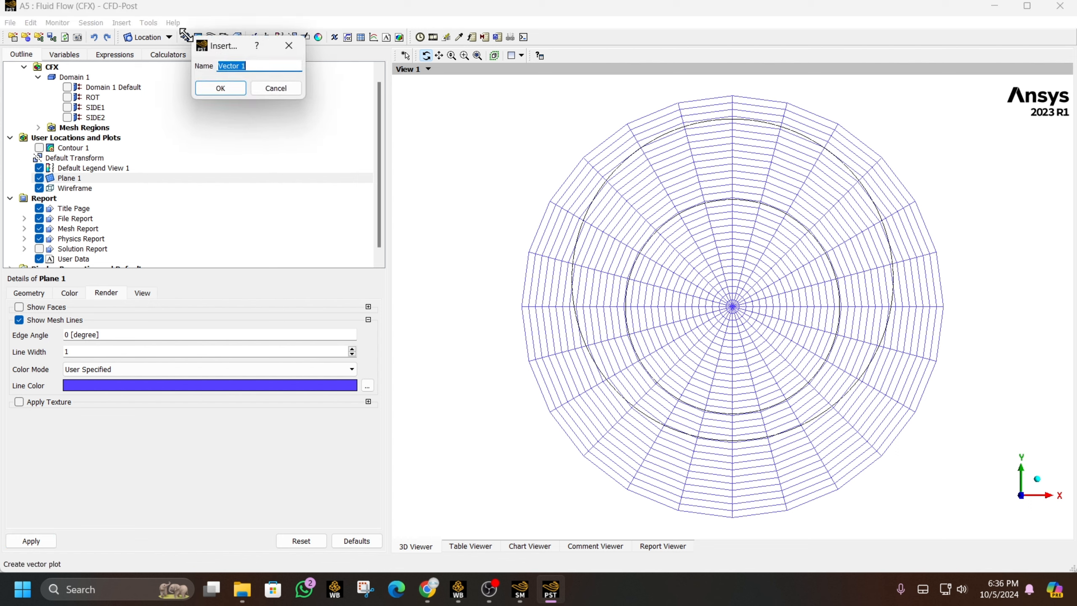
{"action": "left_click", "coordinate": [236, 92]}
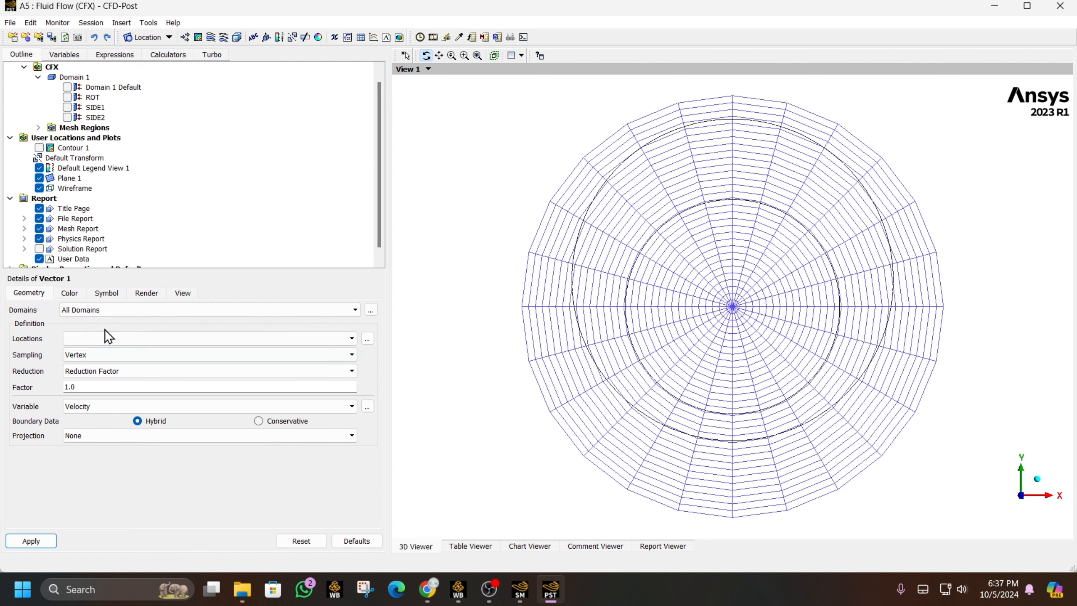
{"action": "left_click", "coordinate": [112, 340]}
{"action": "left_click", "coordinate": [91, 393]}
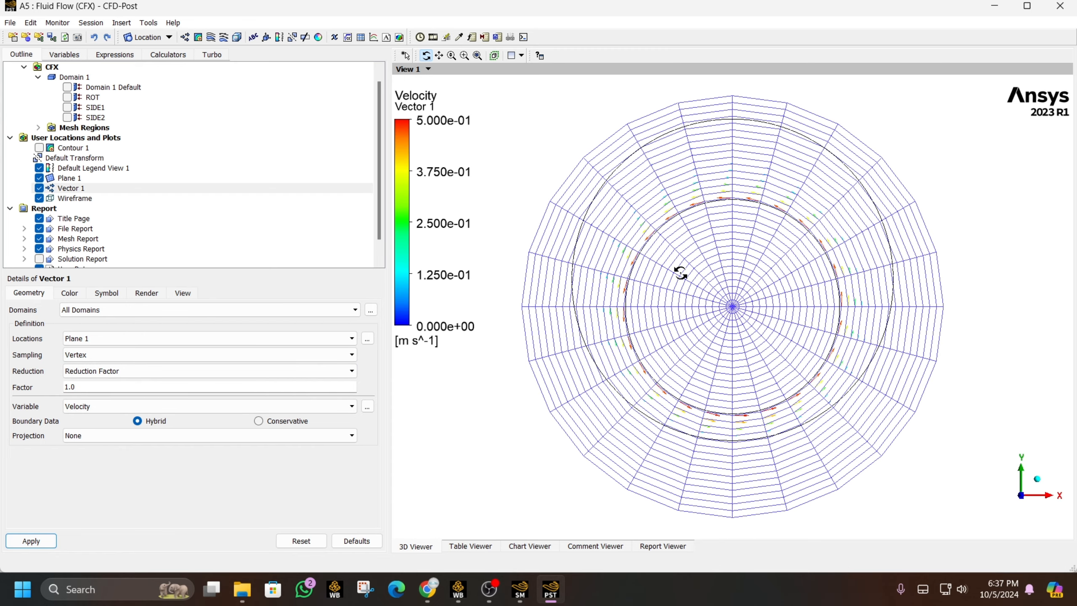
{"action": "left_click_drag", "start_coordinate": [680, 272], "coordinate": [624, 272]}
{"action": "left_click", "coordinate": [39, 178]}
{"action": "left_click", "coordinate": [477, 60]}
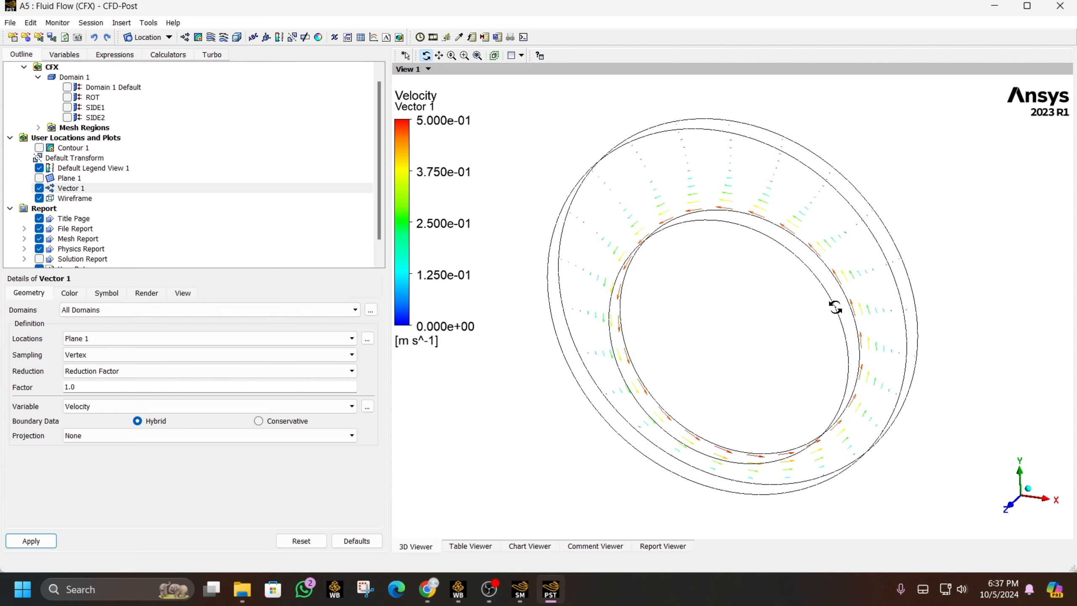
{"action": "scroll", "coordinate": [836, 308], "scroll_direction": "up", "scroll_amount": 3}
{"action": "left_click", "coordinate": [1011, 505]}
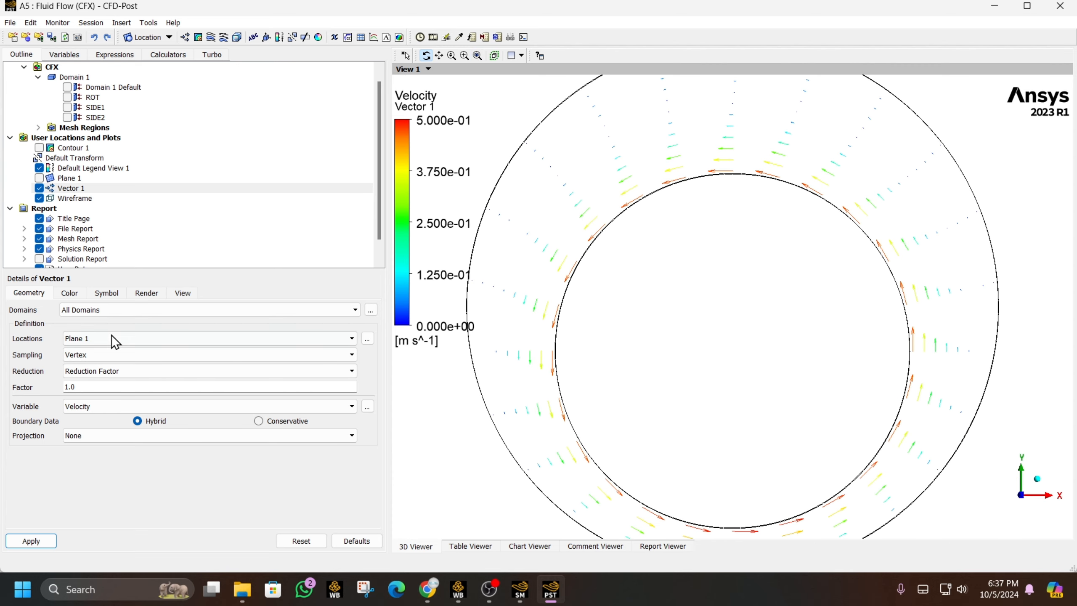
- Enlarge the Vector 1 arrows to symbol size 3
{"action": "left_click", "coordinate": [63, 293]}
{"action": "left_click", "coordinate": [106, 293]}
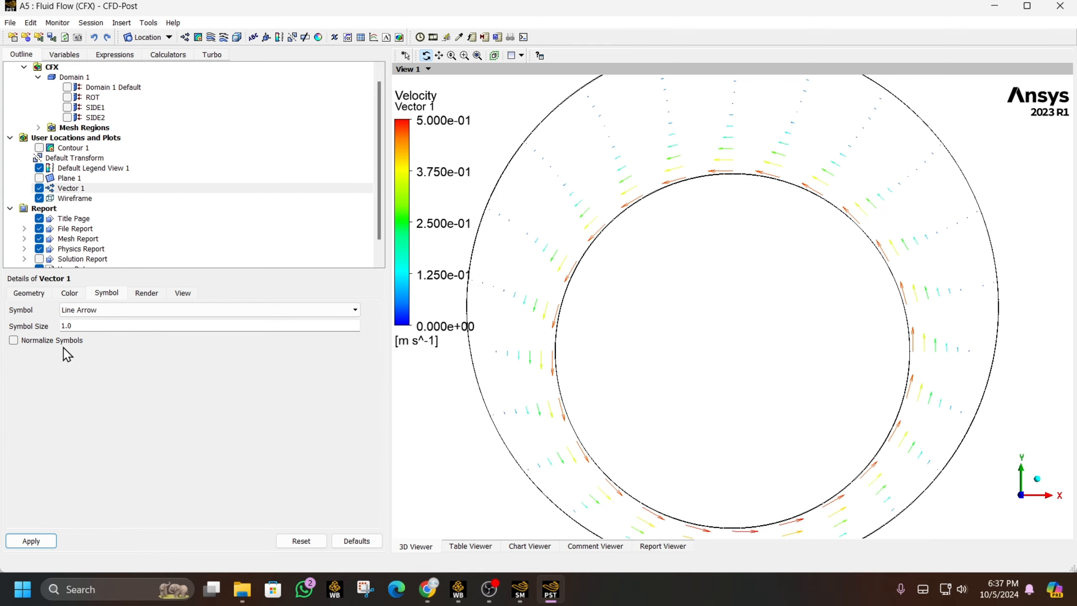
{"action": "double_click", "coordinate": [70, 325]}
{"action": "type", "text": "3"}
{"action": "left_click", "coordinate": [43, 540]}
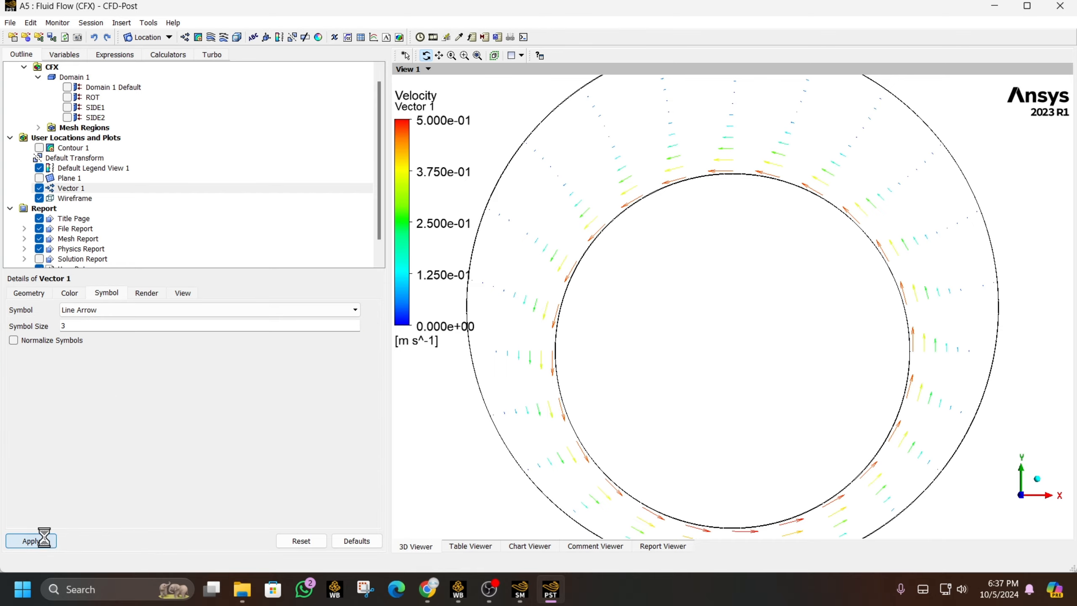
{"action": "left_click_drag", "start_coordinate": [635, 308], "coordinate": [837, 390]}
{"action": "left_click", "coordinate": [1020, 498]}
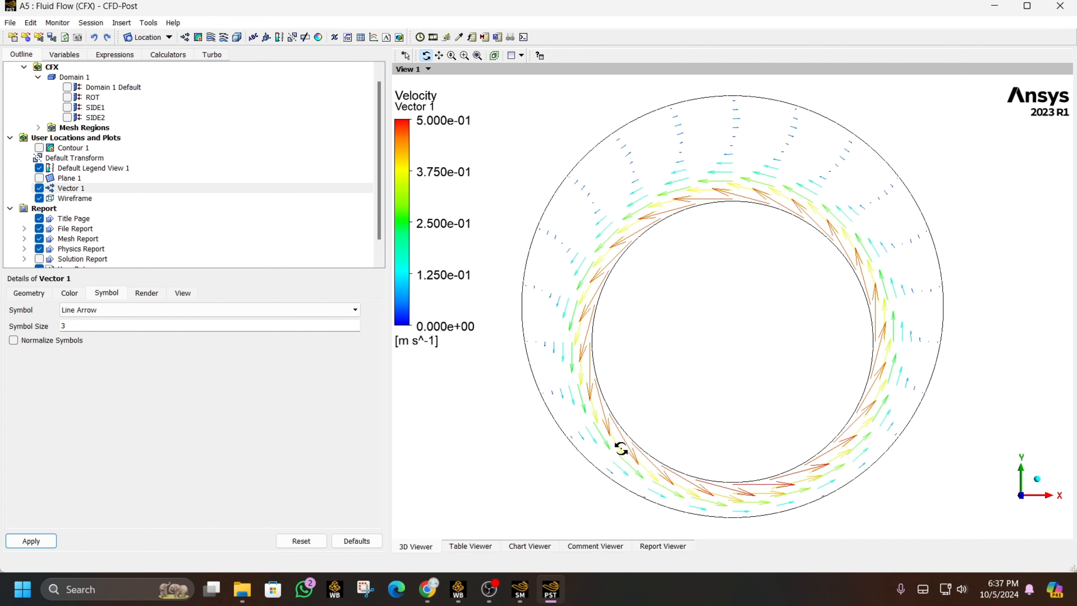
- Try Vector 1 reduction factors of 5 and then 0.5
{"action": "left_click", "coordinate": [45, 293]}
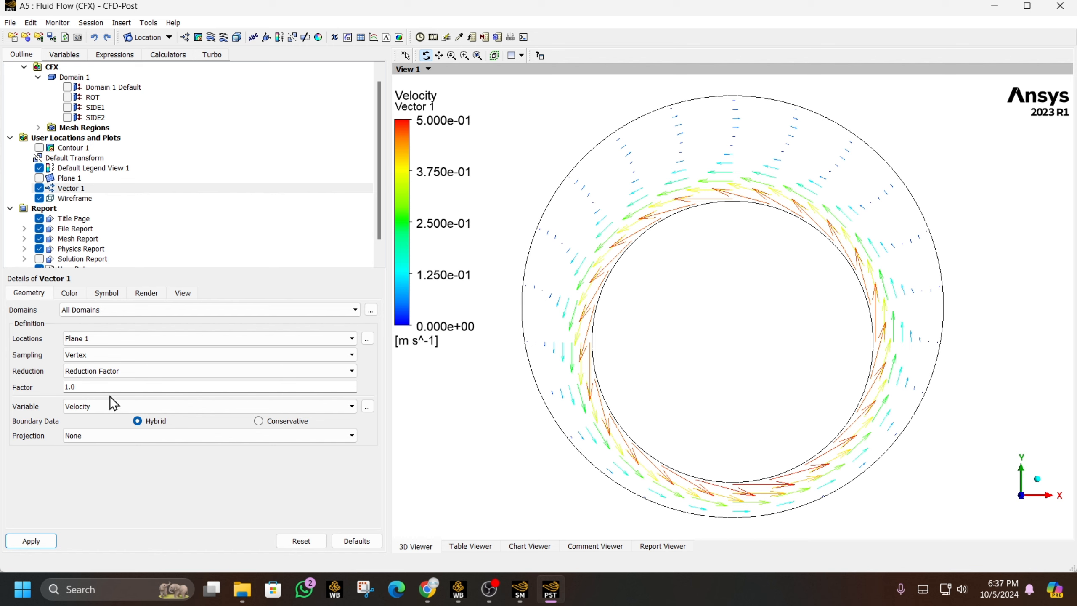
{"action": "left_click", "coordinate": [140, 387]}
{"action": "type", "text": "5"}
{"action": "left_click", "coordinate": [45, 540]}
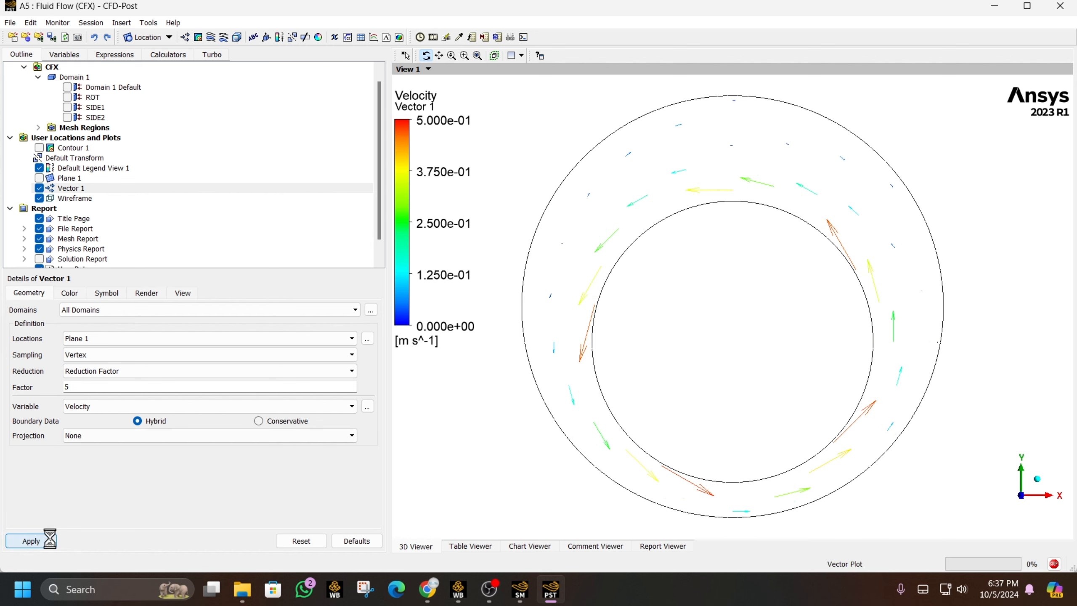
{"action": "left_click", "coordinate": [79, 391]}
{"action": "type", "text": "0.5"}
{"action": "left_click", "coordinate": [26, 540]}
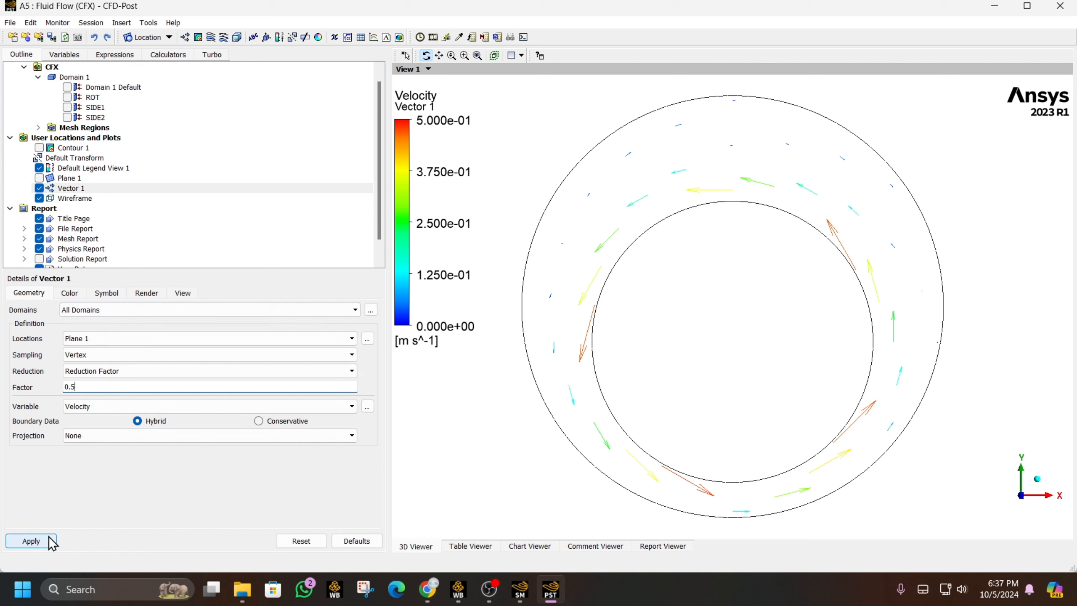
{"action": "left_click", "coordinate": [88, 388]}
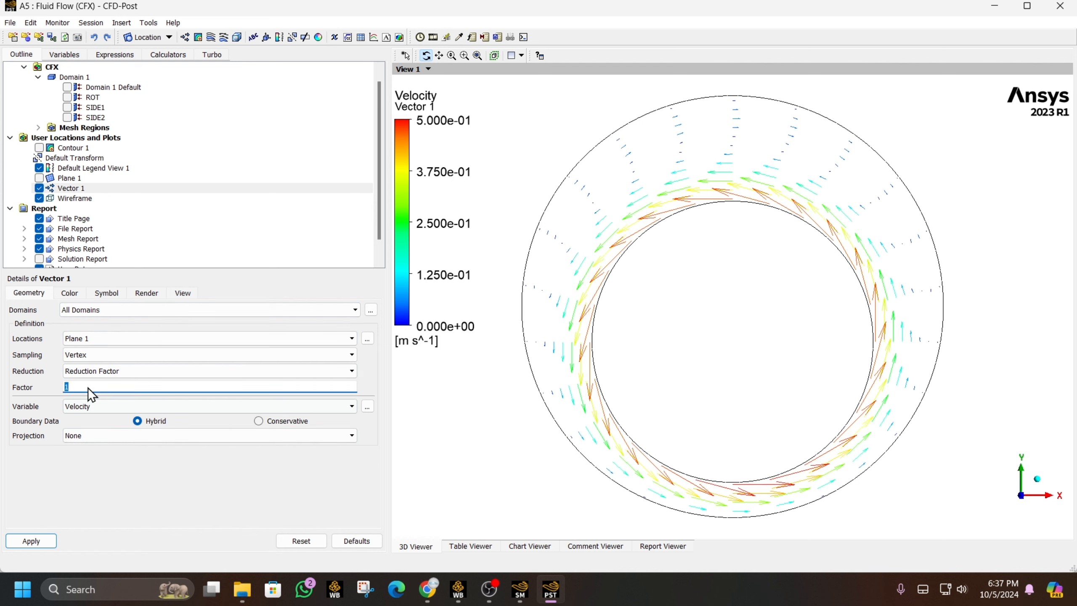
- Limit Vector 1 by maximum number of points, trying 250, 1200 and 2000
{"action": "left_click", "coordinate": [91, 372]}
{"action": "left_click", "coordinate": [85, 382]}
{"action": "left_click", "coordinate": [80, 385]}
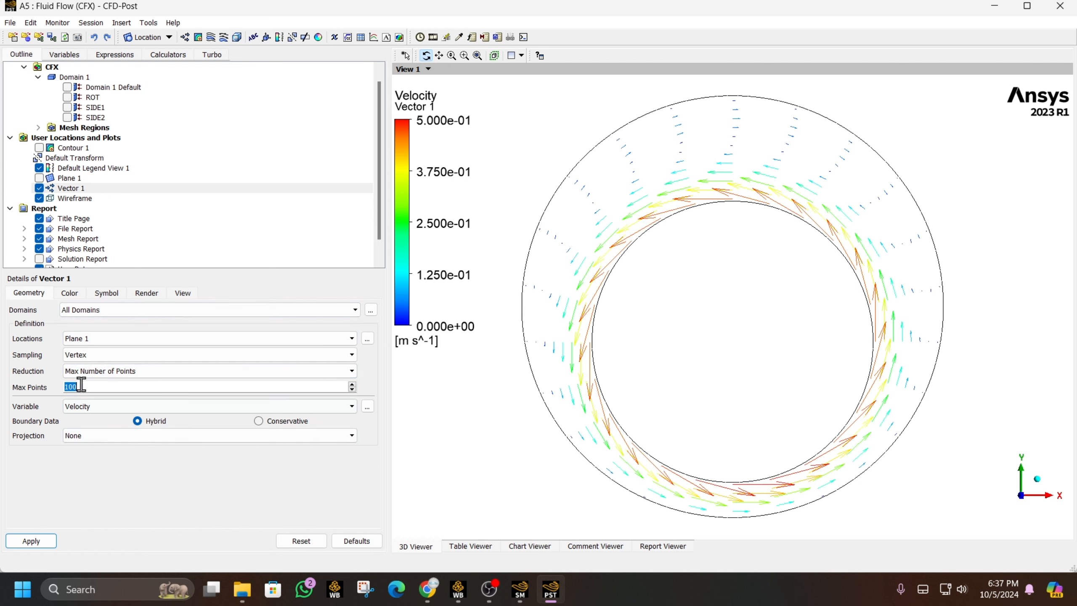
{"action": "type", "text": "250"}
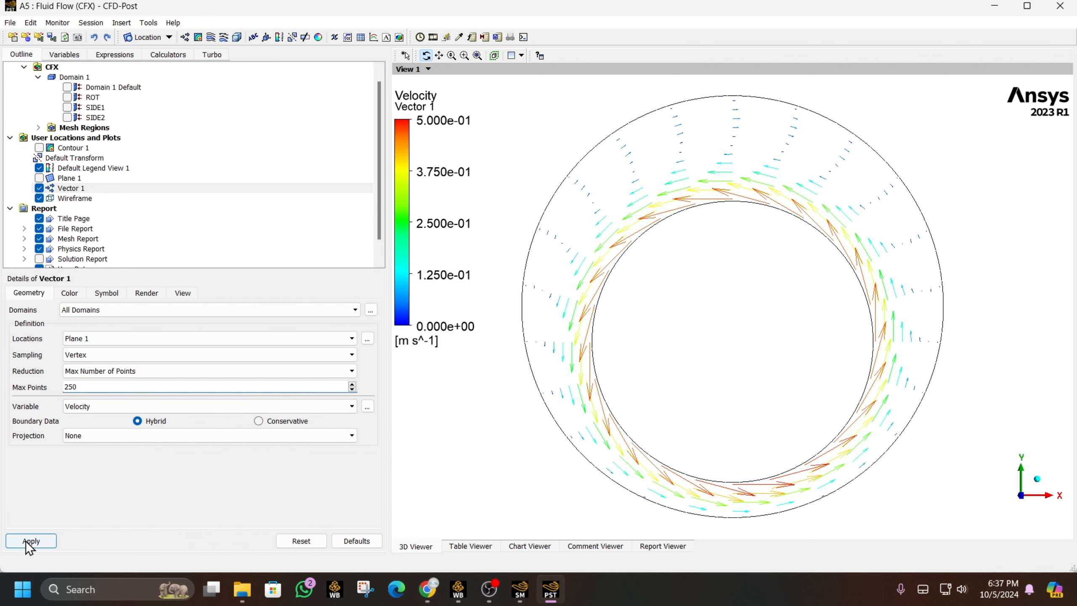
{"action": "left_click", "coordinate": [26, 541]}
{"action": "left_click", "coordinate": [95, 388]}
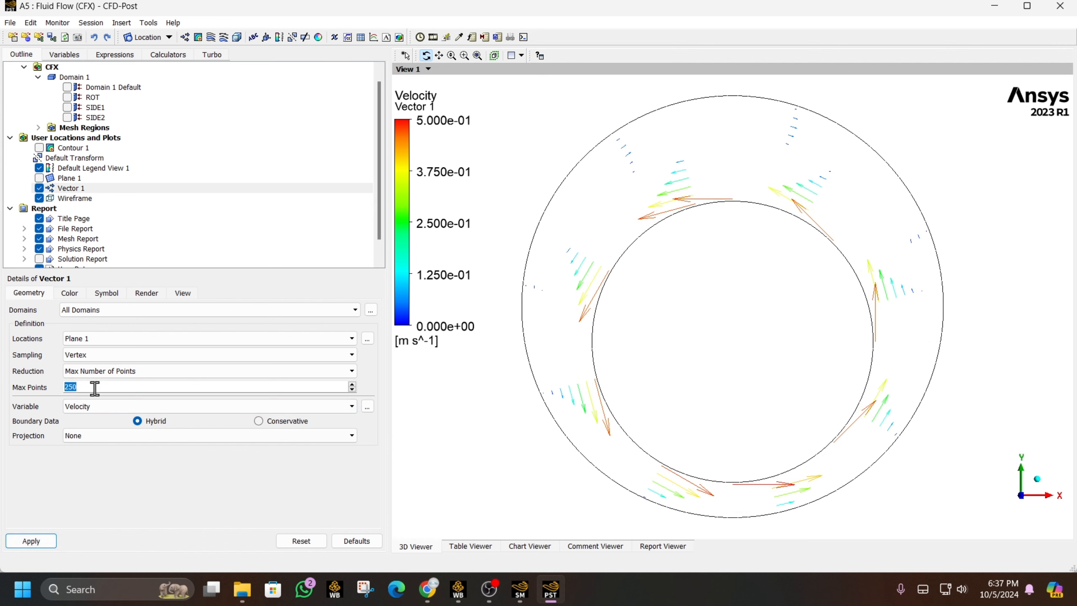
{"action": "type", "text": "1200"}
{"action": "left_click", "coordinate": [31, 541]}
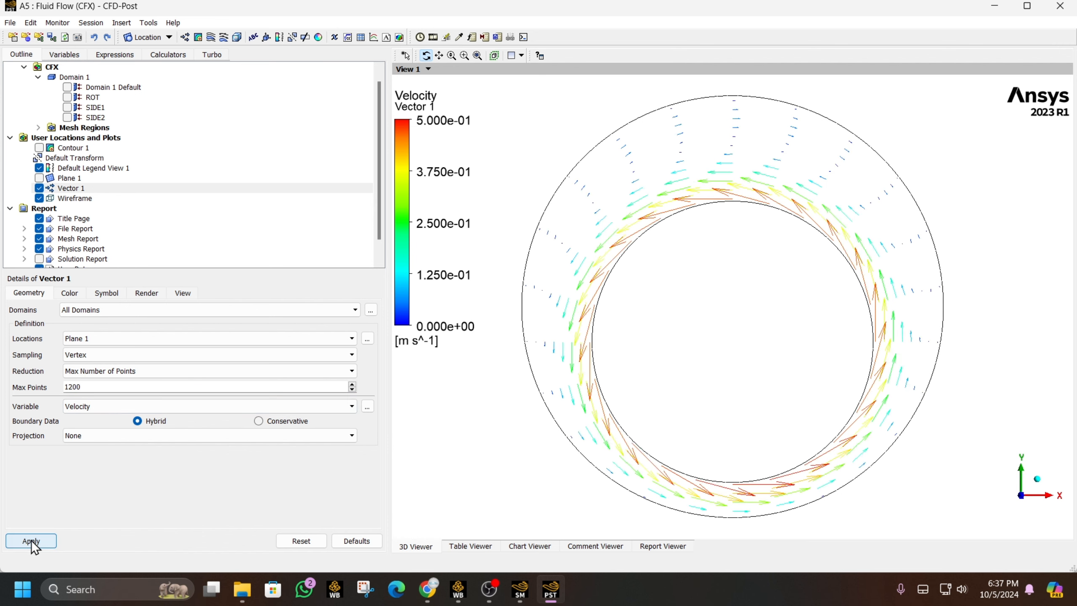
{"action": "left_click", "coordinate": [105, 389]}
{"action": "double_click", "coordinate": [104, 389]}
{"action": "type", "text": "2000"}
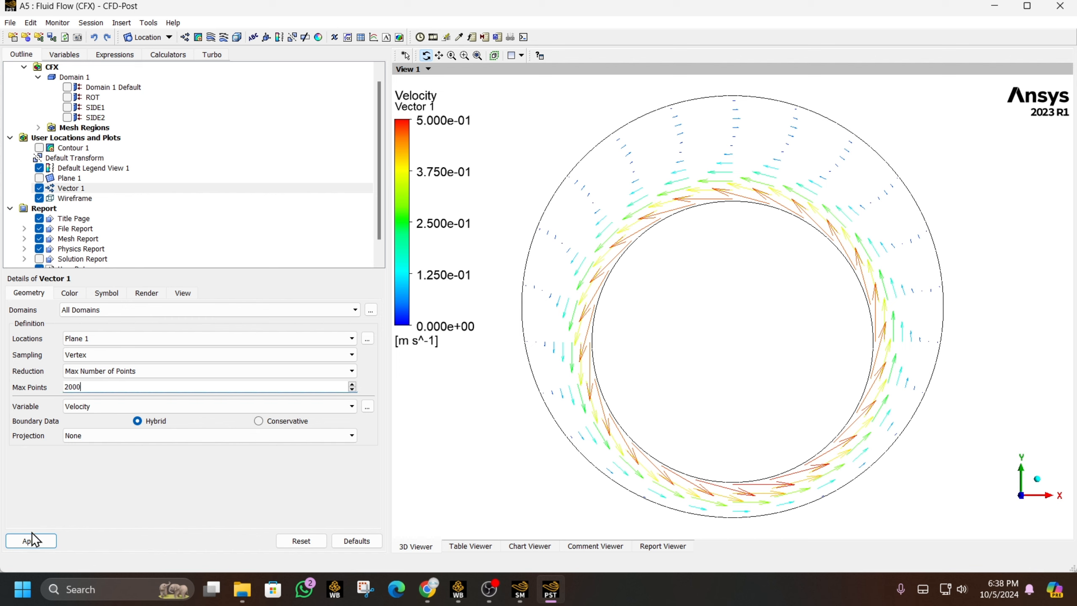
{"action": "left_click", "coordinate": [33, 541]}
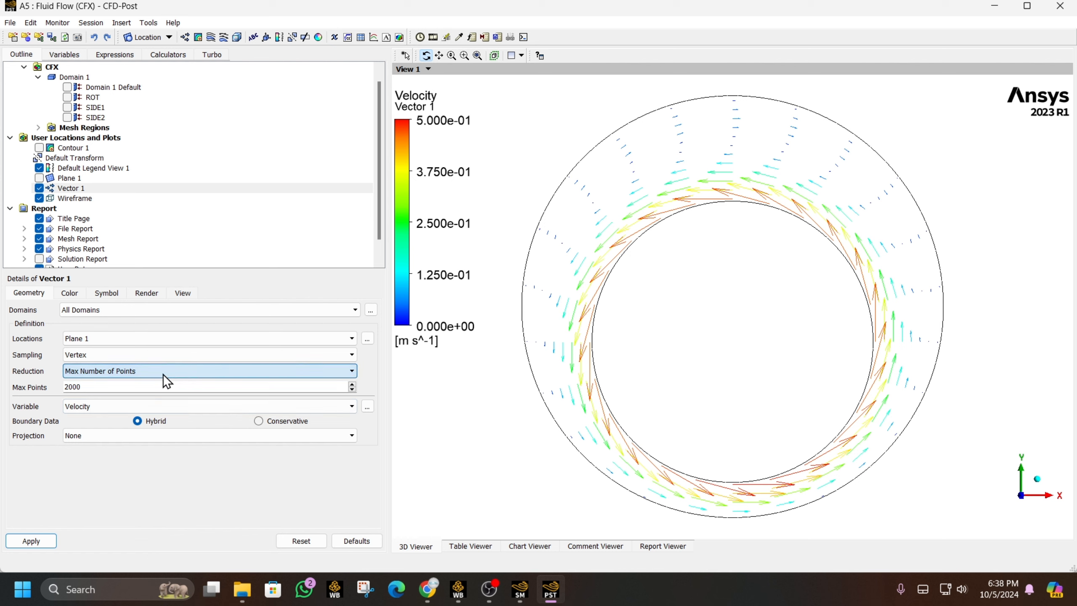
- Sample Vector 1 at 1000 equally spaced points, then hide it
{"action": "left_click", "coordinate": [150, 357]}
{"action": "left_click", "coordinate": [150, 366]}
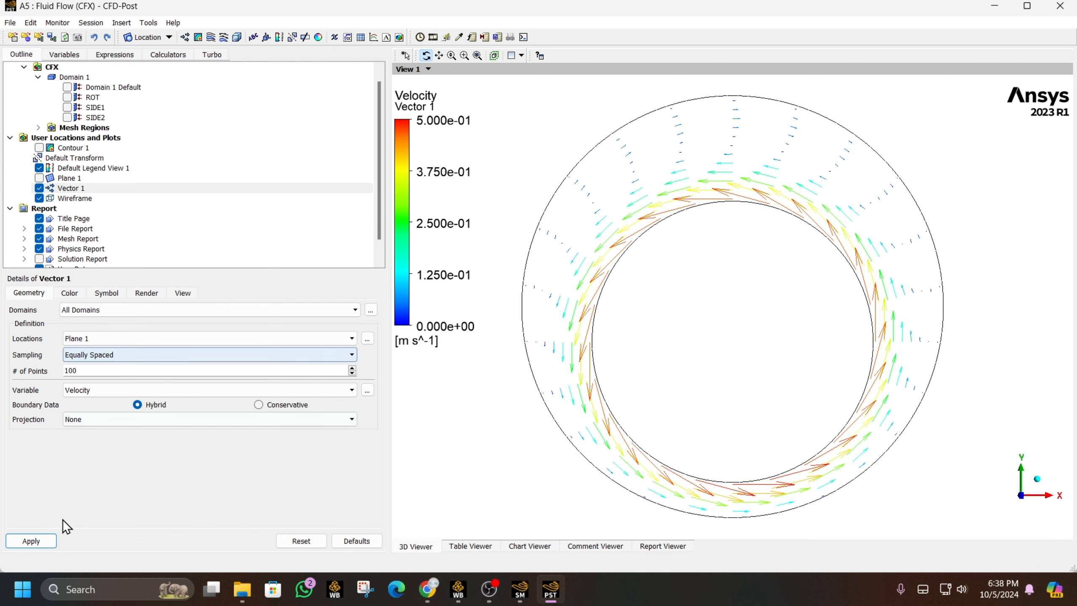
{"action": "left_click", "coordinate": [31, 541]}
{"action": "left_click", "coordinate": [100, 369]}
{"action": "type", "text": "0"}
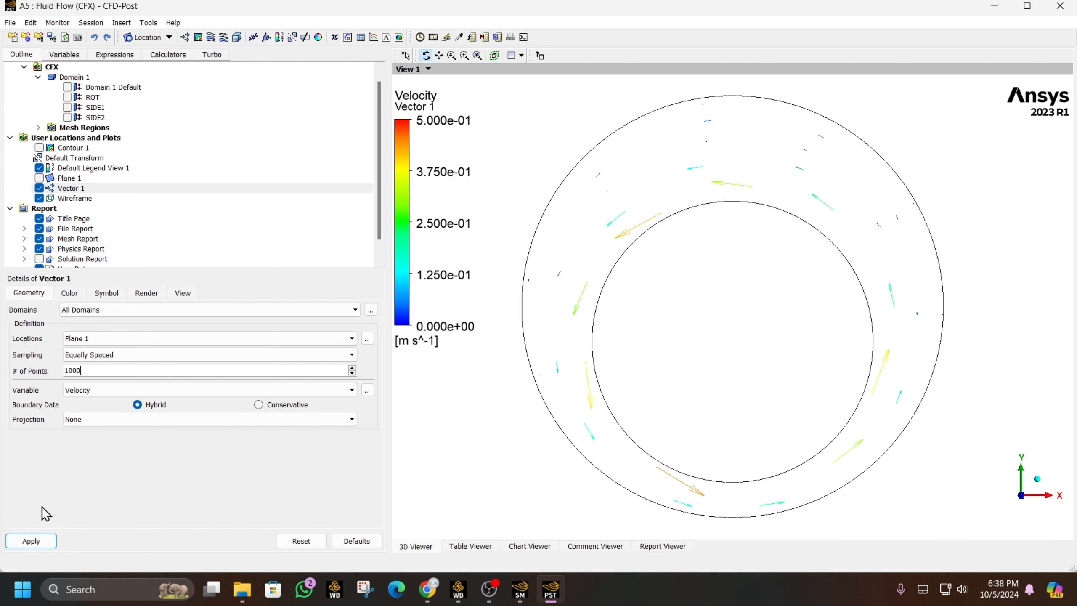
{"action": "left_click", "coordinate": [34, 541]}
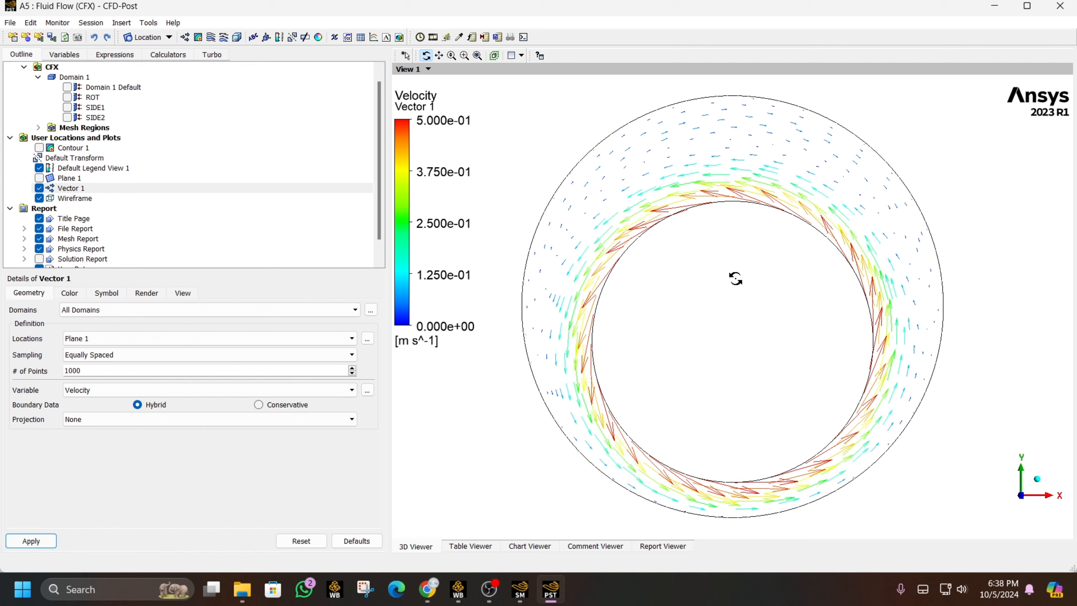
{"action": "left_click", "coordinate": [39, 188]}
{"action": "left_click", "coordinate": [64, 178]}
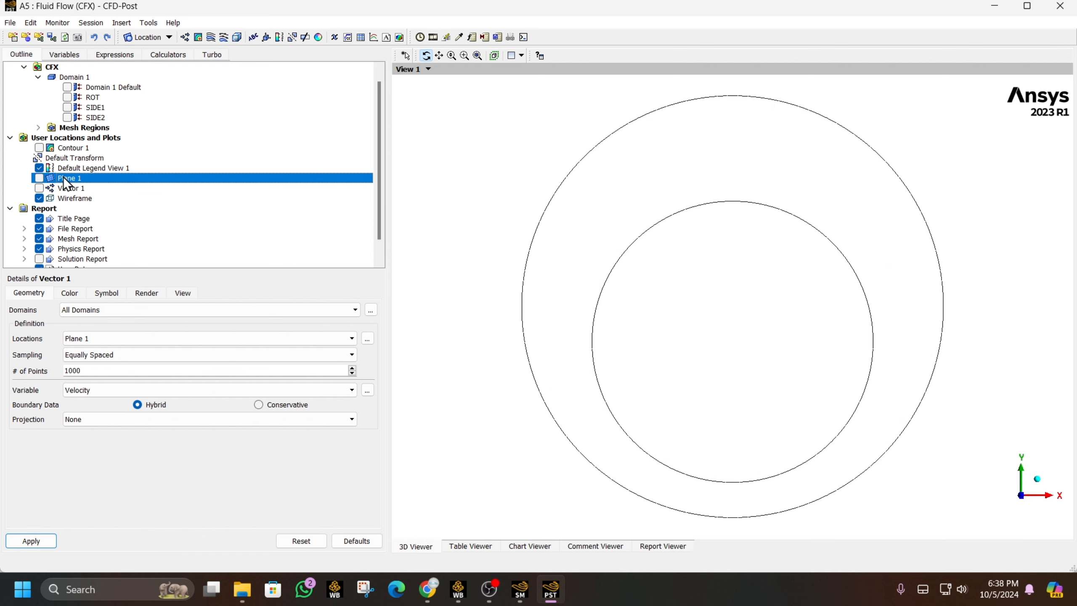
- Insert Contour 2 on Plane 1 plotting Dynamic Viscosity from the Variable Selector
{"action": "left_click", "coordinate": [199, 37]}
{"action": "left_click", "coordinate": [254, 90]}
{"action": "left_click", "coordinate": [113, 326]}
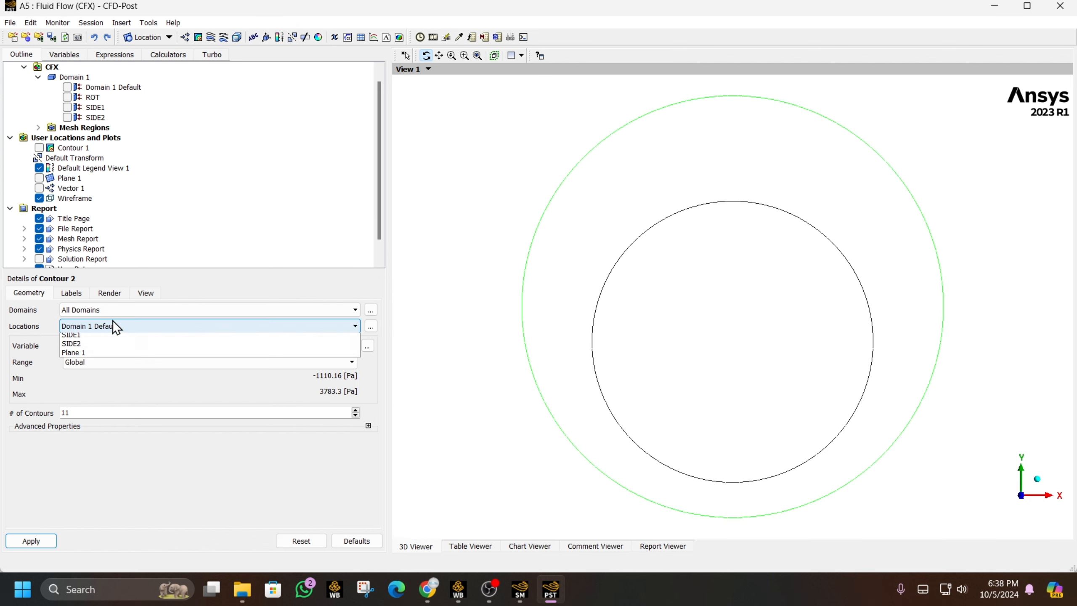
{"action": "left_click", "coordinate": [78, 373]}
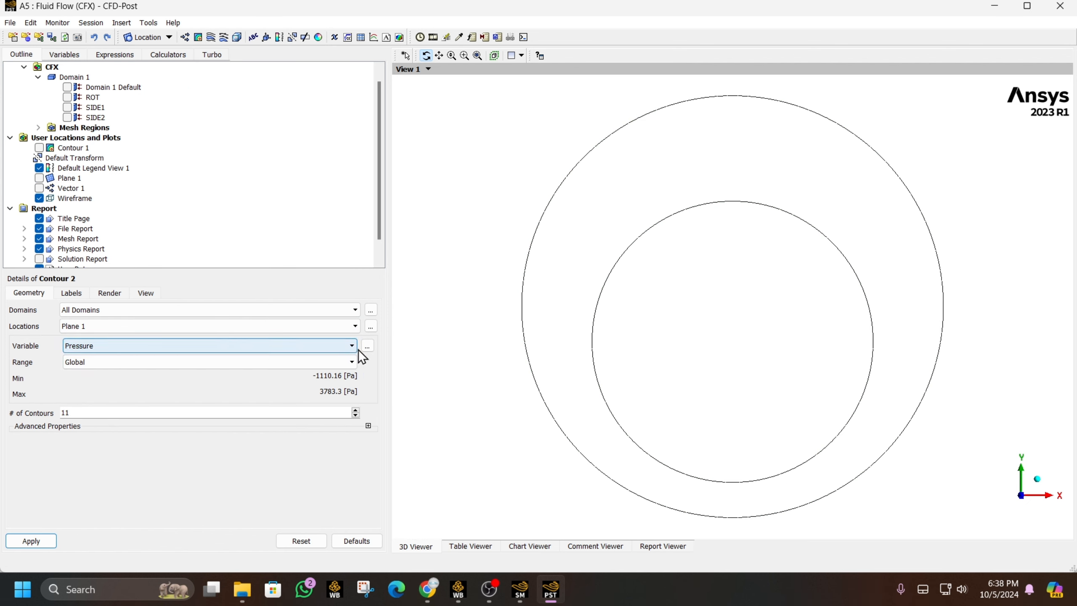
{"action": "left_click", "coordinate": [336, 349]}
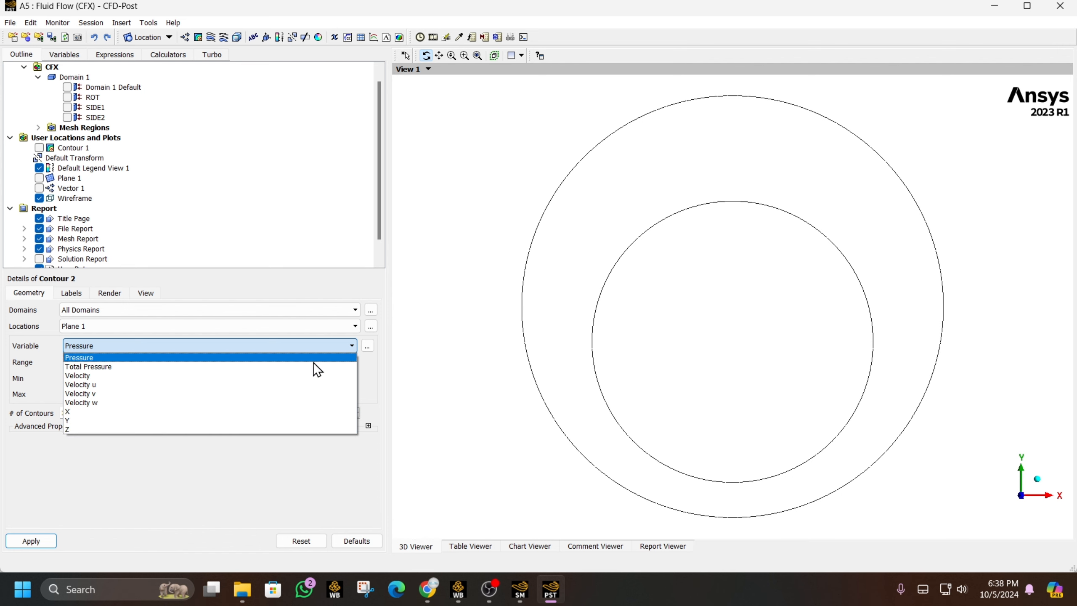
{"action": "left_click", "coordinate": [366, 349]}
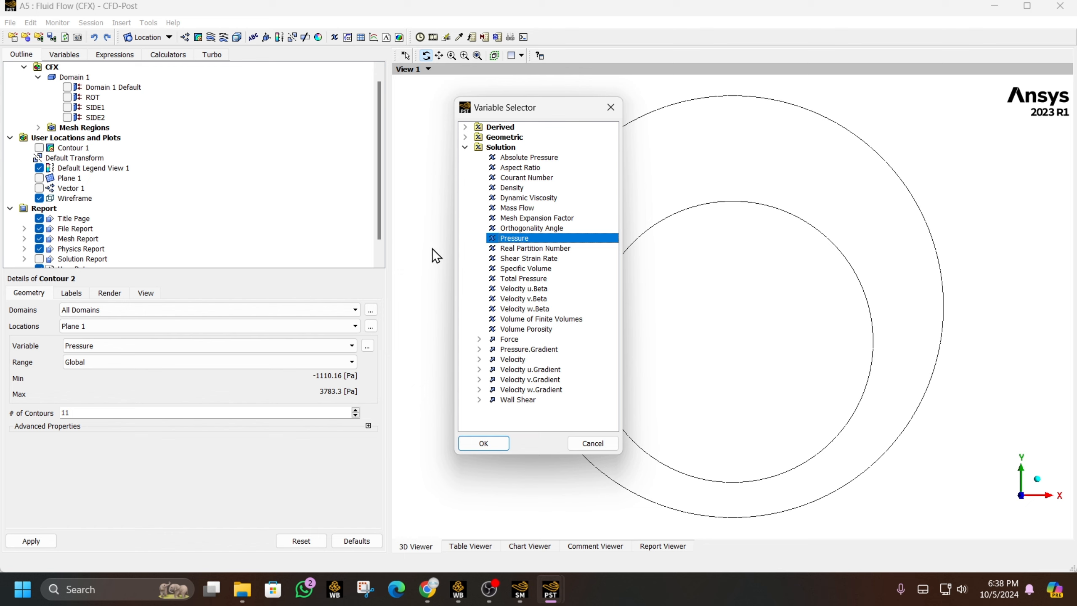
{"action": "left_click", "coordinate": [547, 199]}
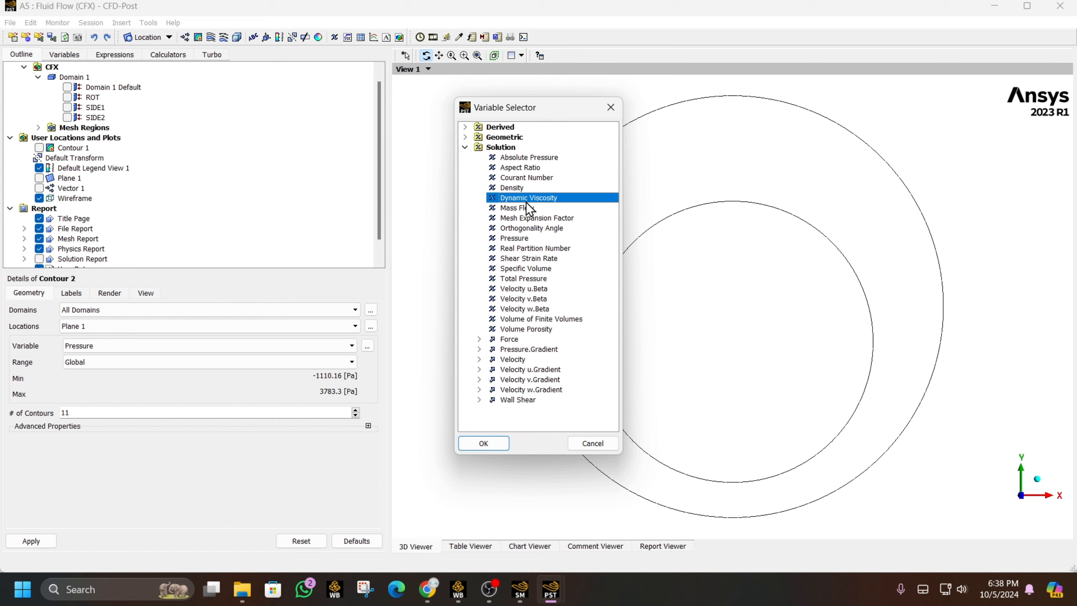
{"action": "left_click", "coordinate": [483, 443]}
{"action": "left_click", "coordinate": [17, 541]}
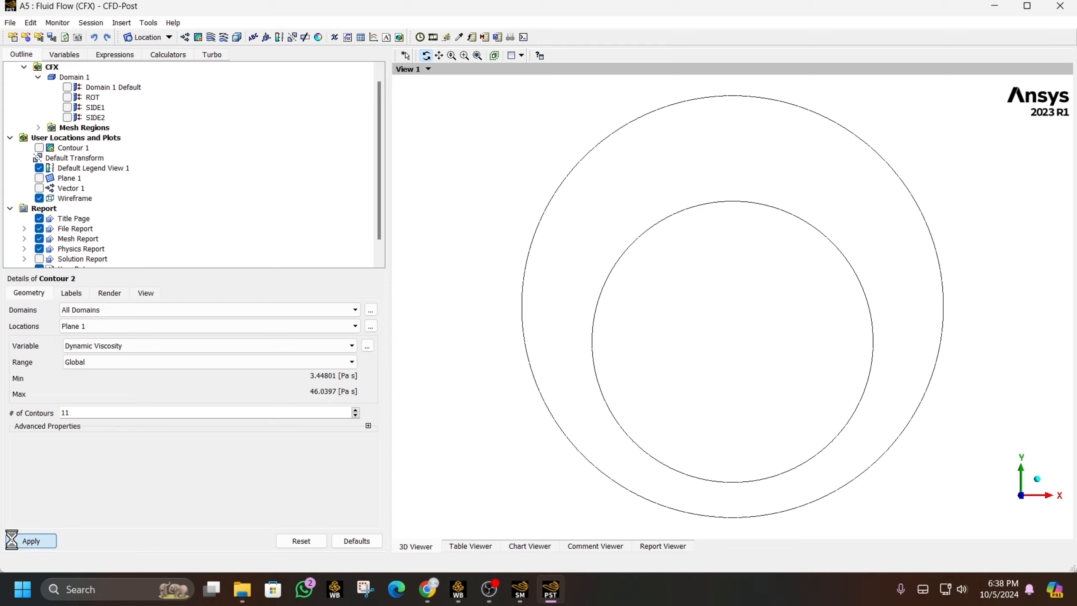
{"action": "left_click_drag", "start_coordinate": [858, 272], "coordinate": [799, 349]}
- Set Contour 2's Dynamic Viscosity plot on Plane 1 to 50 contour levels, then zoom to inspect it
{"action": "left_click", "coordinate": [1011, 495]}
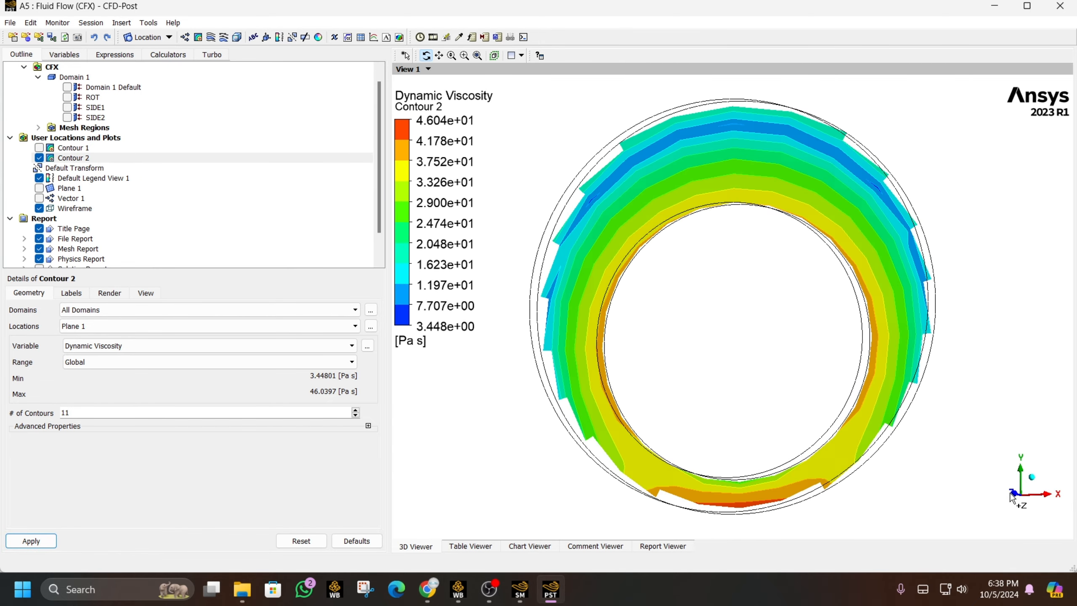
{"action": "double_click", "coordinate": [93, 412]}
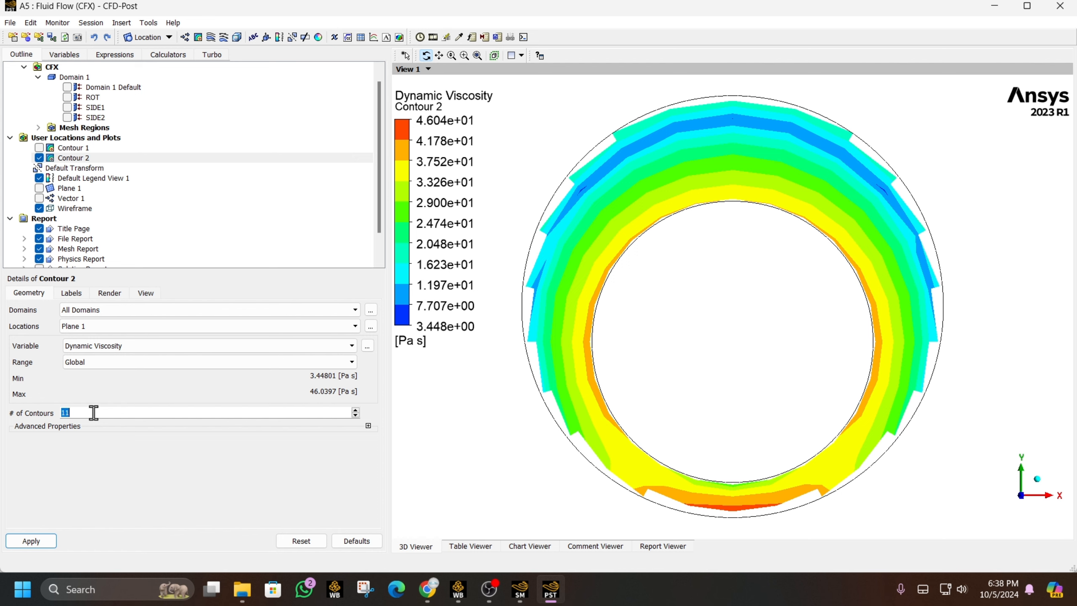
{"action": "type", "text": "50"}
{"action": "left_click", "coordinate": [33, 540]}
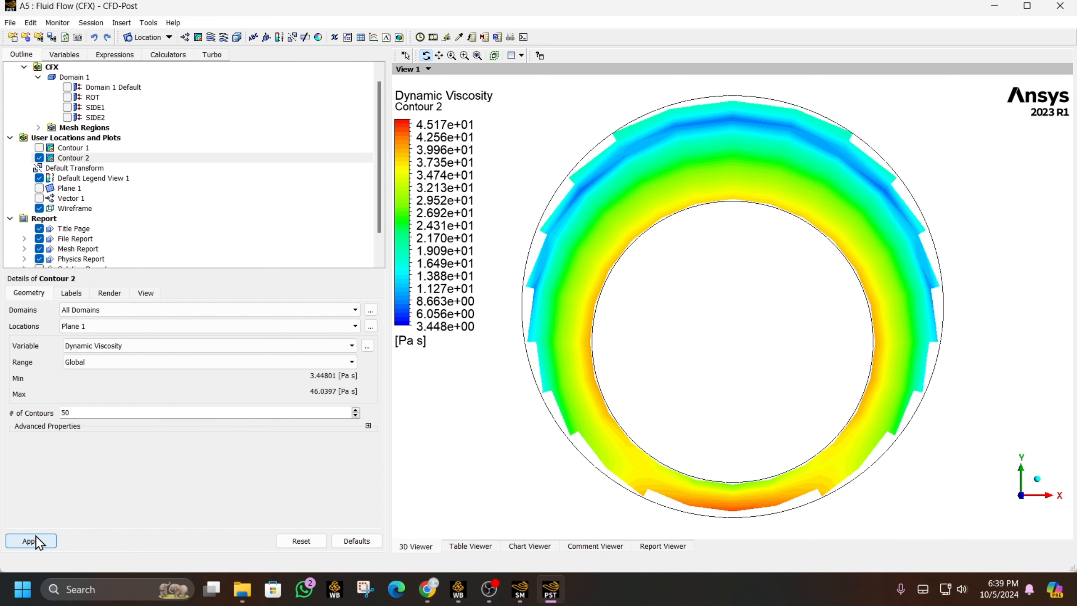
{"action": "scroll", "coordinate": [800, 278], "scroll_direction": "up", "scroll_amount": 3}
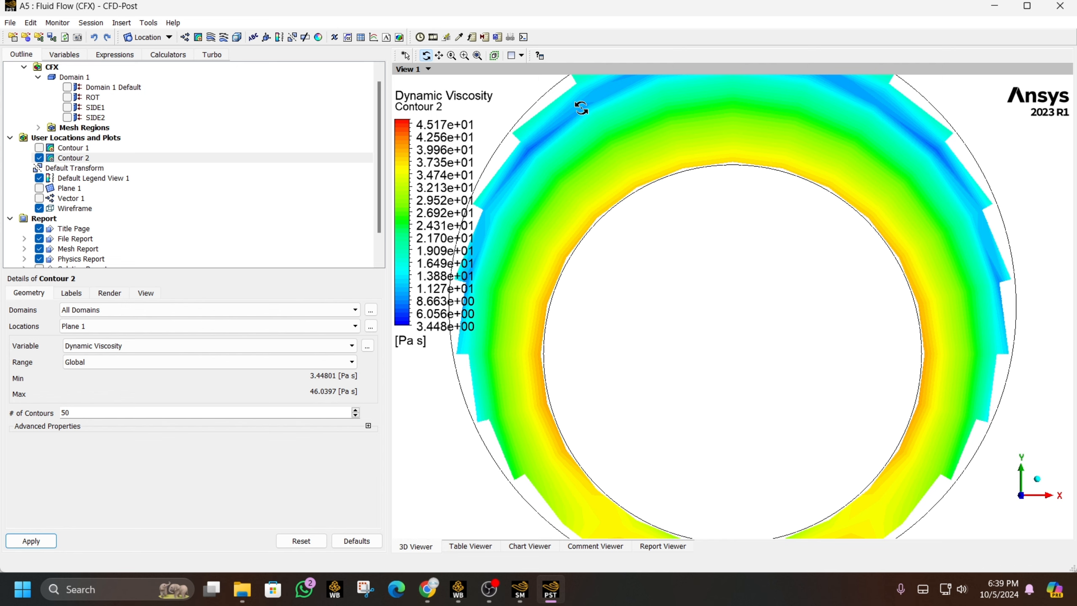
{"action": "scroll", "coordinate": [695, 213], "scroll_direction": "down", "scroll_amount": 2}
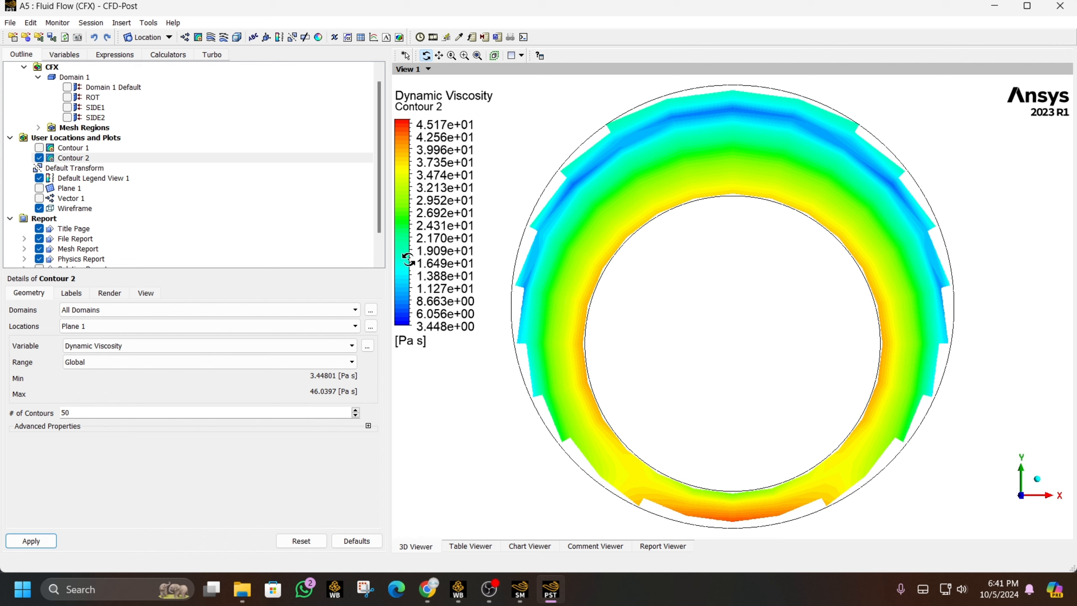
{"action": "scroll", "coordinate": [167, 232], "scroll_direction": "down", "scroll_amount": 1}
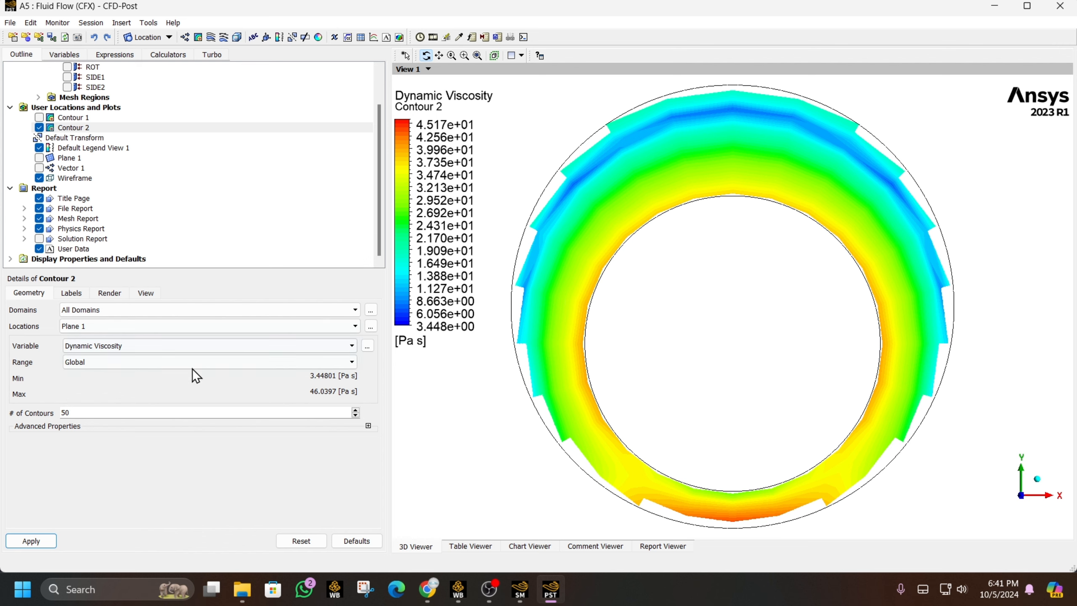
- Change Contour 2's variable to Shear Strain Rate, apply it, then hide Contour 2
{"action": "left_click", "coordinate": [372, 347]}
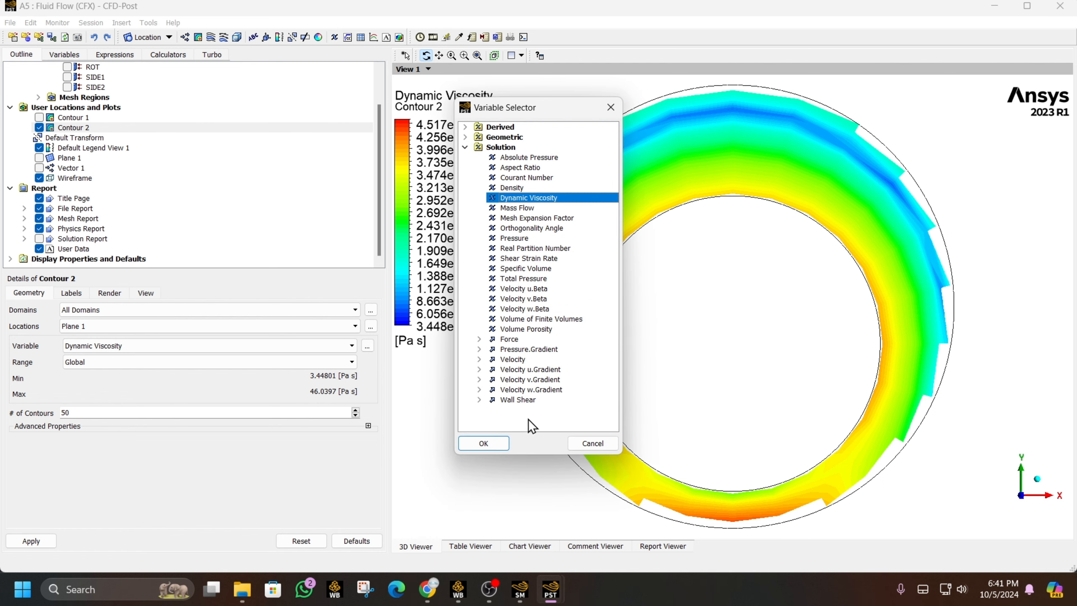
{"action": "left_click", "coordinate": [527, 259]}
{"action": "left_click", "coordinate": [482, 443]}
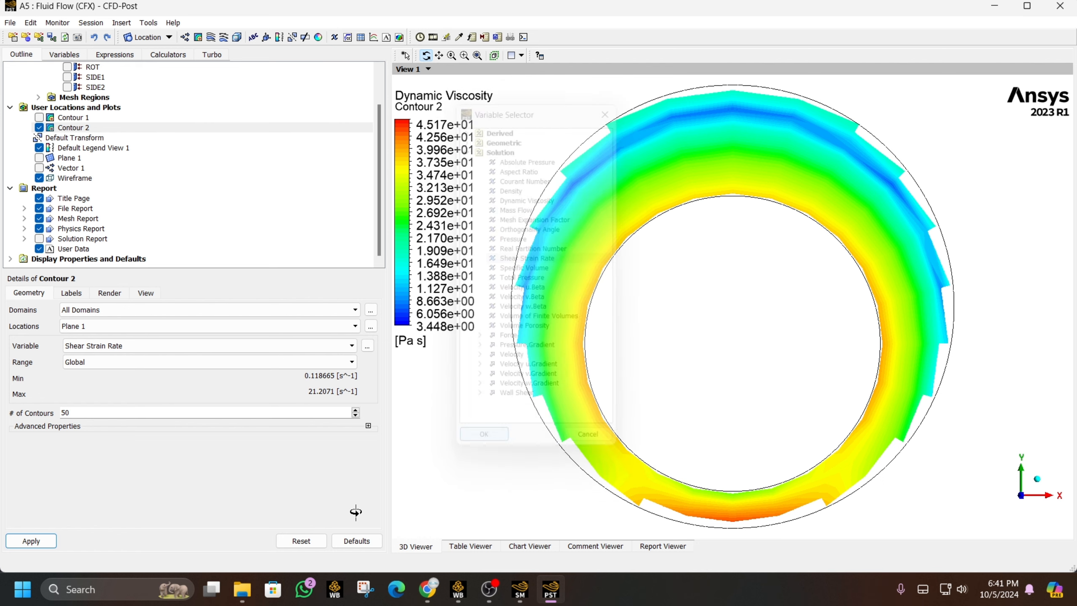
{"action": "left_click", "coordinate": [45, 540]}
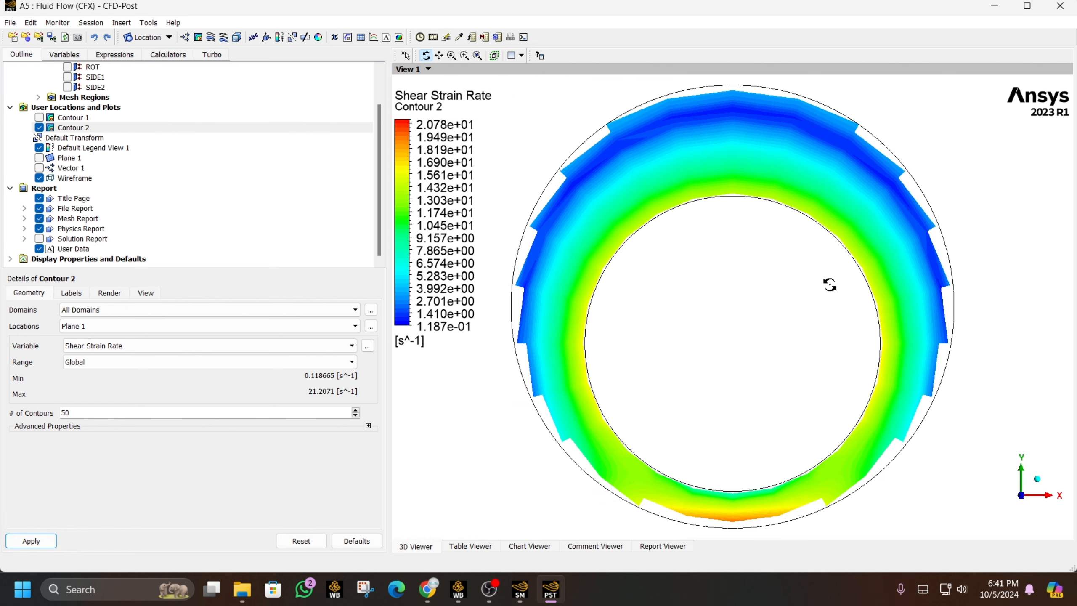
{"action": "left_click", "coordinate": [39, 127]}
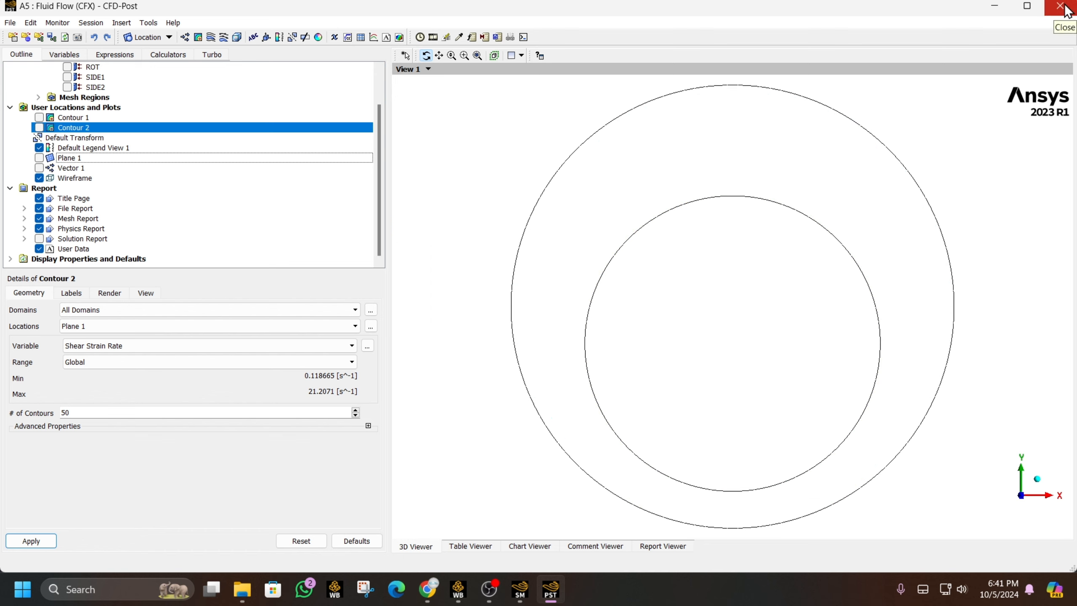
- Duplicate the Fluid Flow (CFX) system in the Workbench project
{"action": "left_click", "coordinate": [466, 594]}
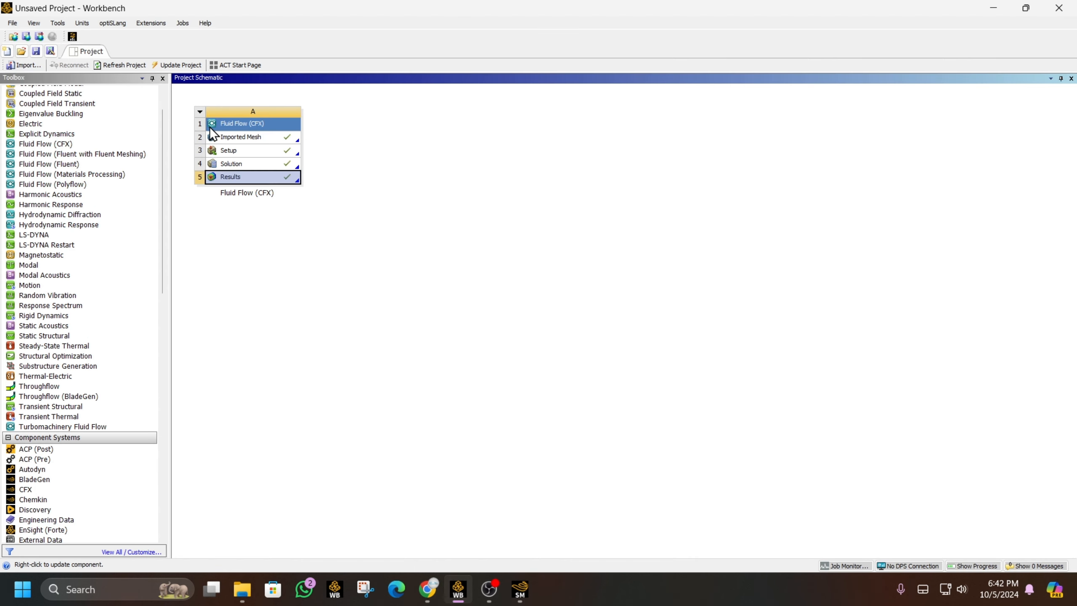
{"action": "left_click", "coordinate": [200, 112]}
{"action": "left_click", "coordinate": [248, 163]}
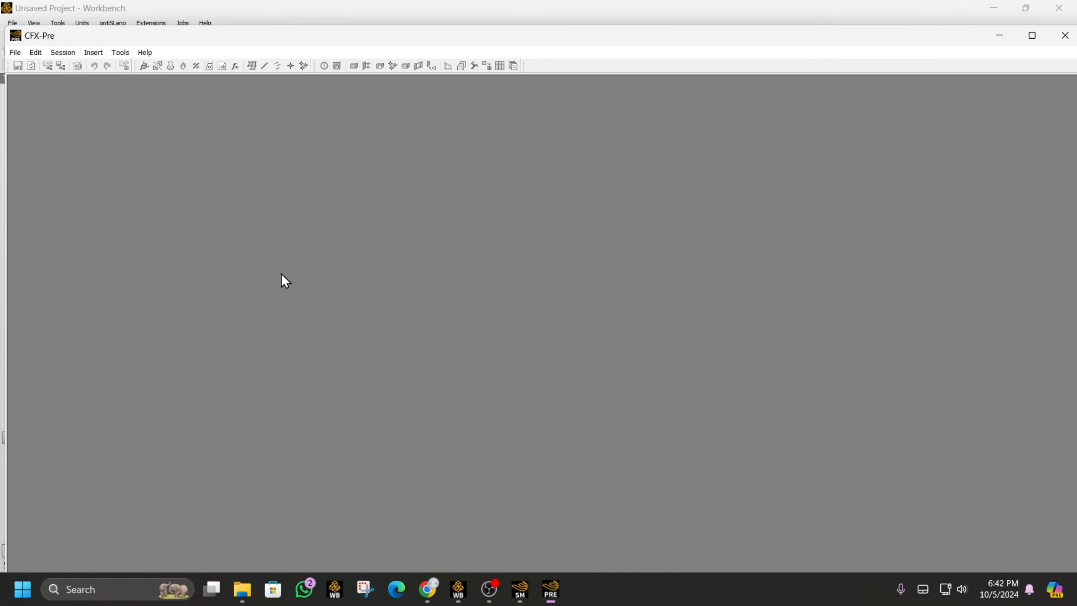
- In CFX-Pre, open the copy's Analysis Type options to choose a new analysis type
{"action": "left_click", "coordinate": [1031, 36]}
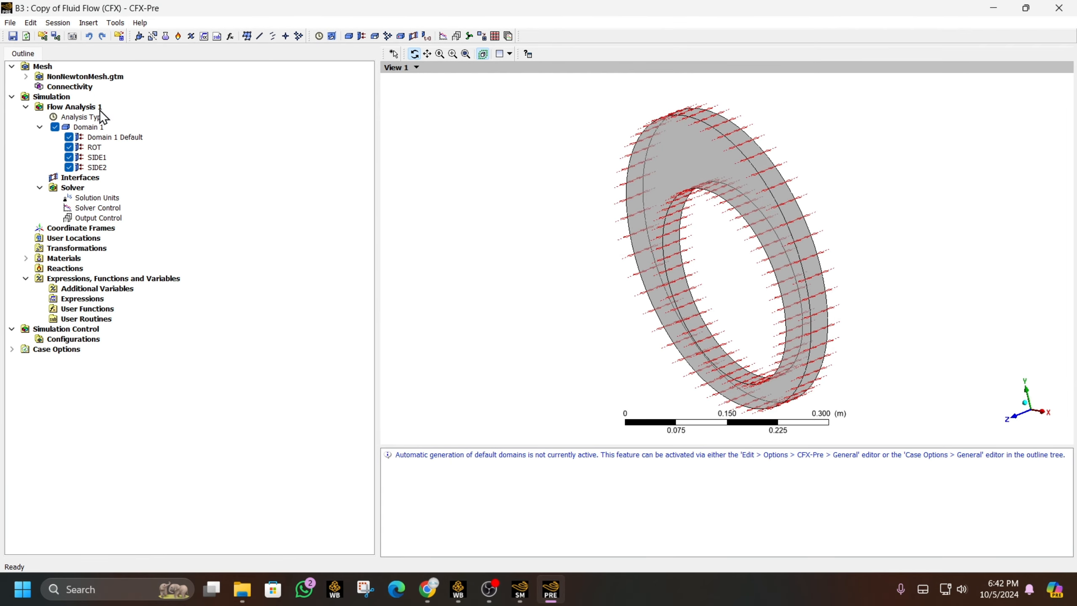
{"action": "double_click", "coordinate": [96, 119]}
{"action": "left_click", "coordinate": [129, 98]}
- Make the analysis Transient with 5 s total time and 0.01 s timesteps
{"action": "left_click", "coordinate": [127, 119]}
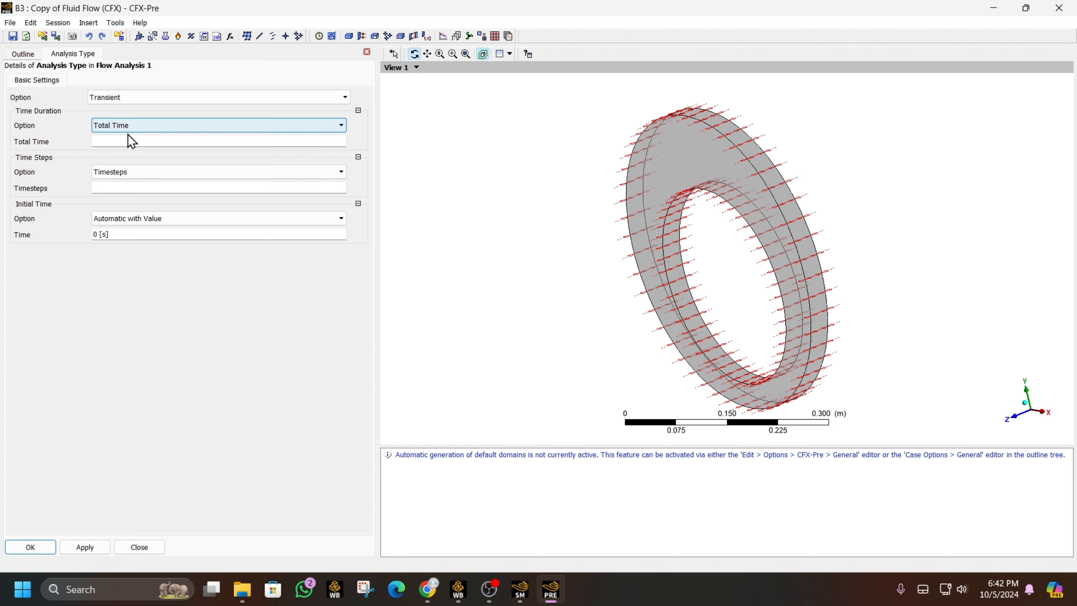
{"action": "left_click", "coordinate": [127, 141]}
{"action": "type", "text": "5"}
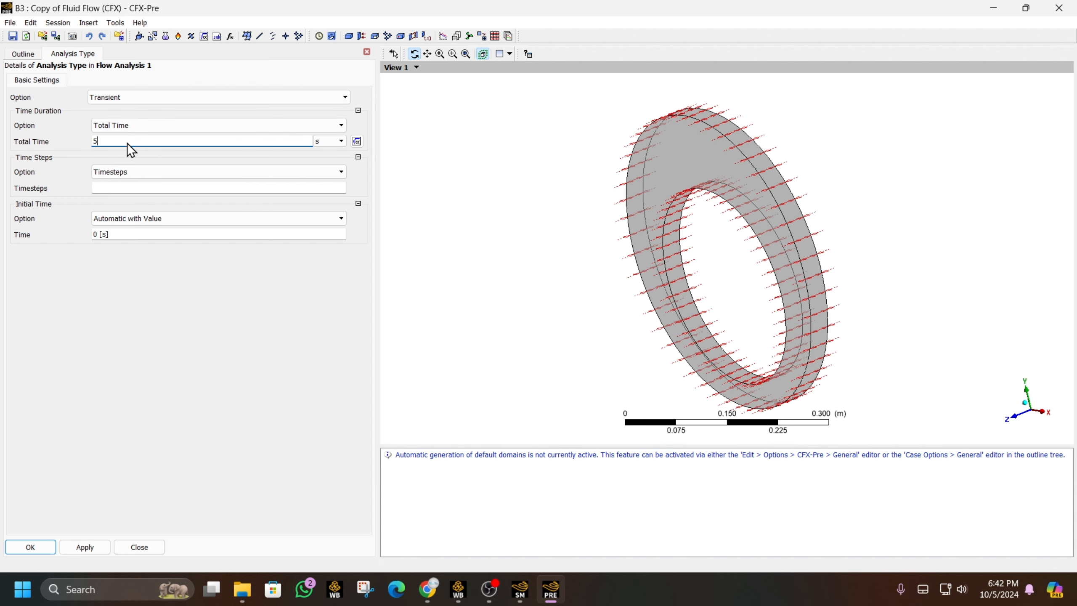
{"action": "left_click", "coordinate": [135, 186]}
{"action": "type", "text": "0."}
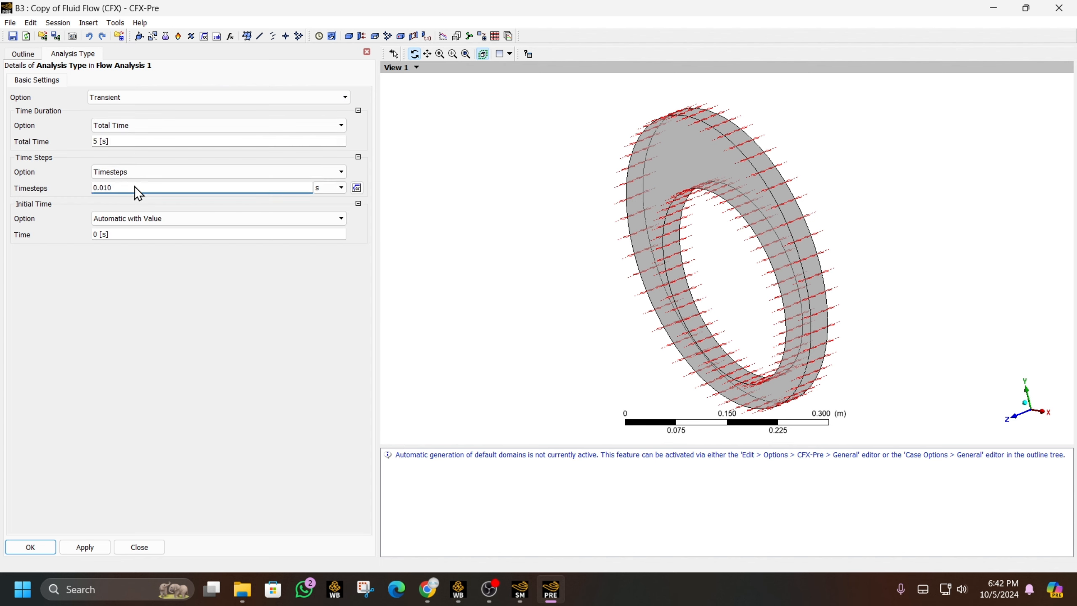
{"action": "type", "text": "01"}
{"action": "left_click", "coordinate": [27, 547]}
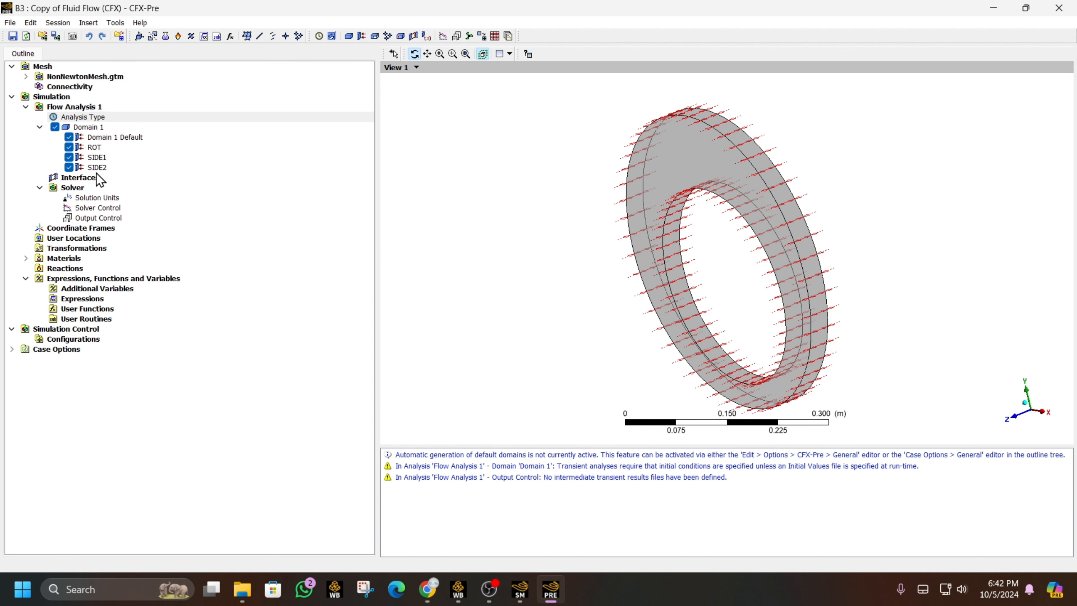
- Add Transient Results 1 in Output Control with timestep interval 1, then close CFX-Pre
{"action": "double_click", "coordinate": [102, 219]}
{"action": "left_click", "coordinate": [122, 79]}
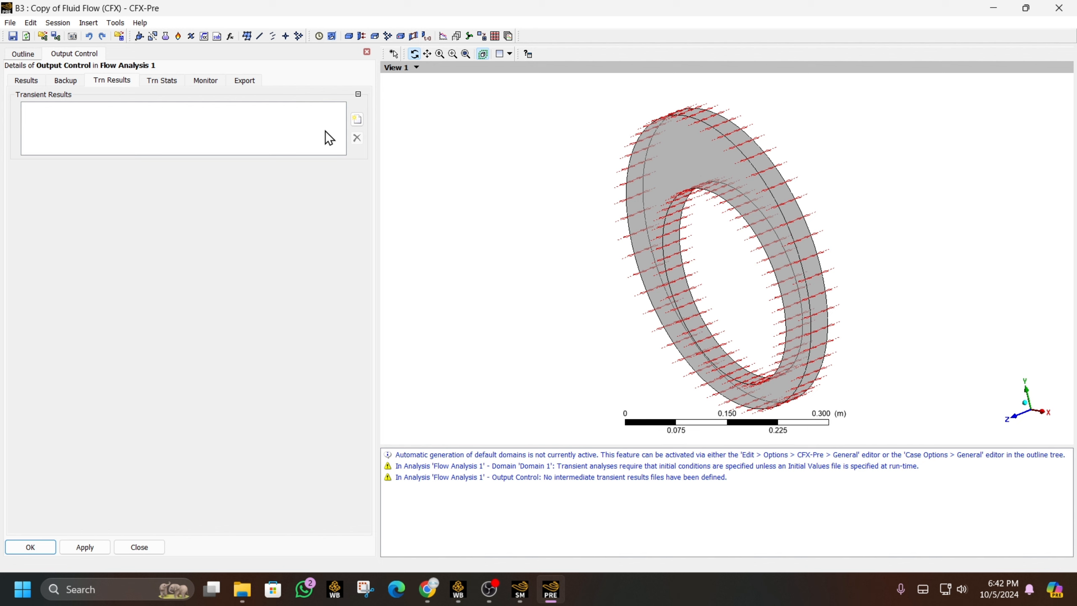
{"action": "left_click", "coordinate": [354, 118]}
{"action": "left_click", "coordinate": [388, 176]}
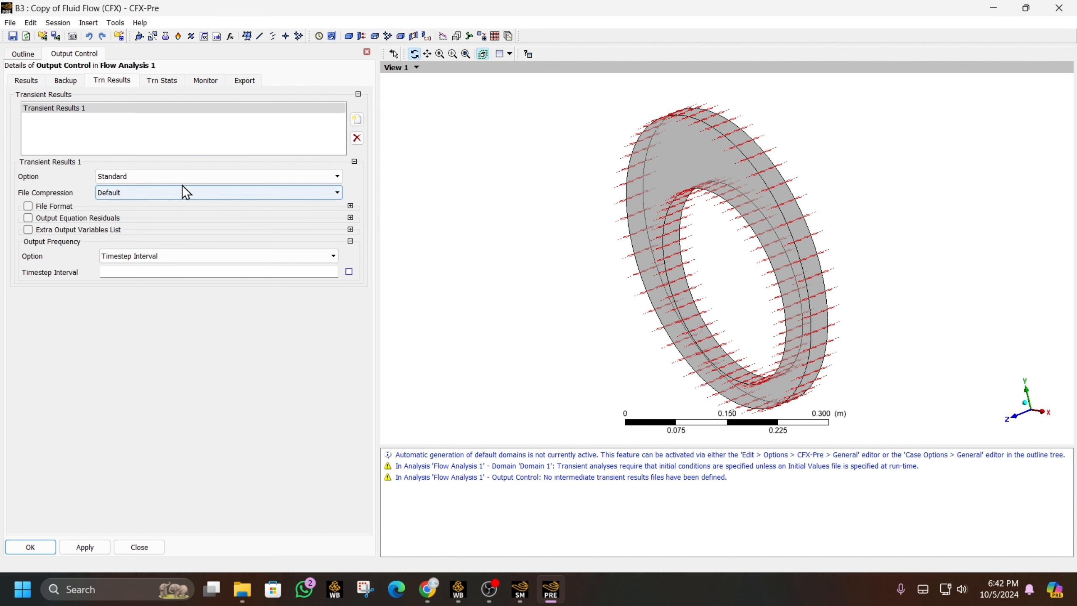
{"action": "left_click", "coordinate": [150, 271]}
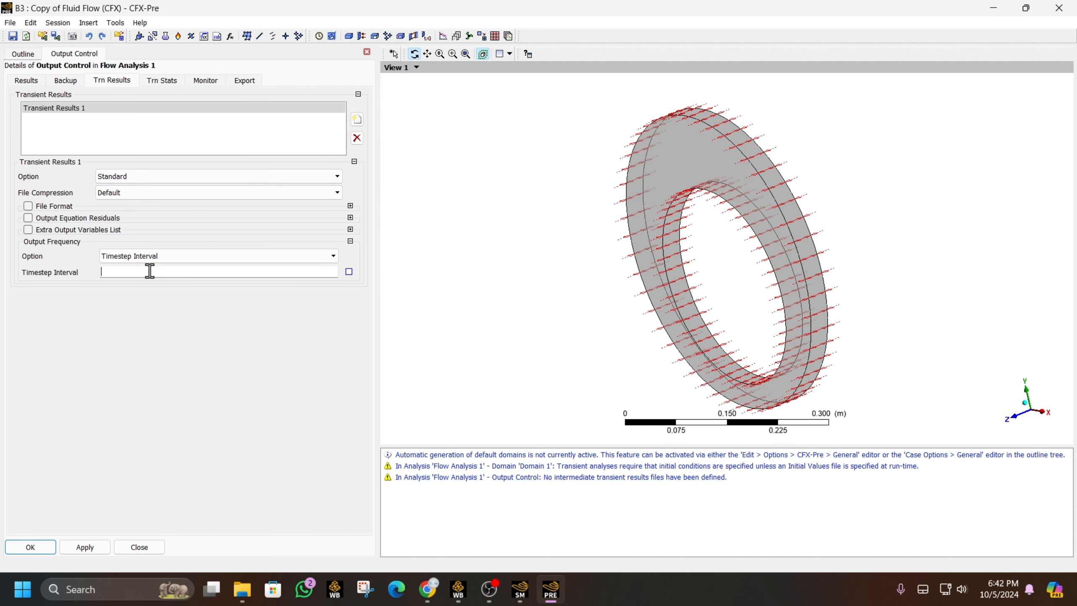
{"action": "type", "text": "1"}
{"action": "left_click", "coordinate": [25, 547]}
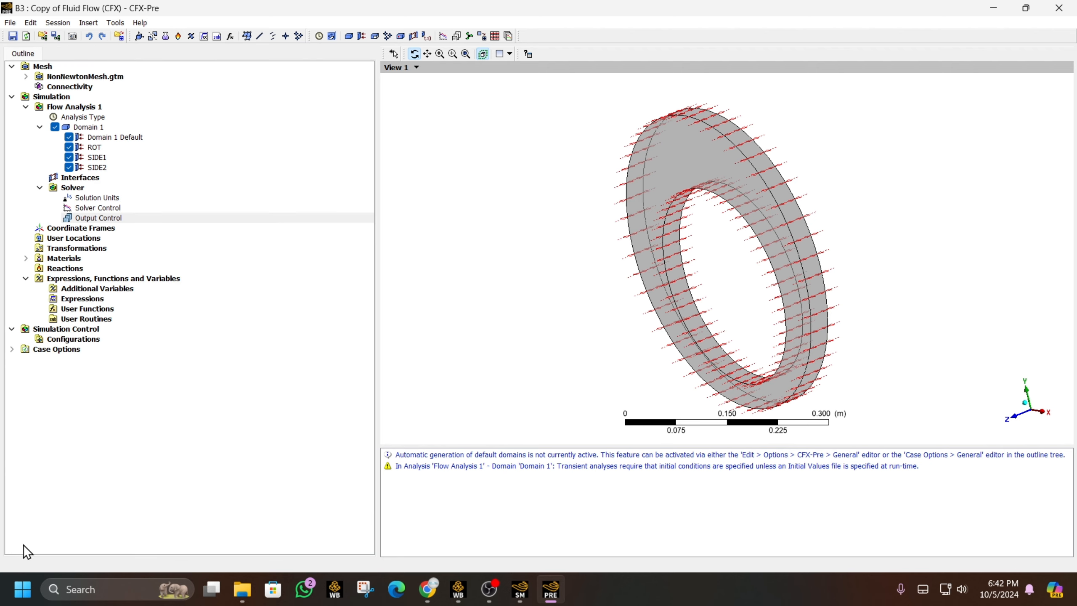
{"action": "left_click", "coordinate": [1049, 7]}
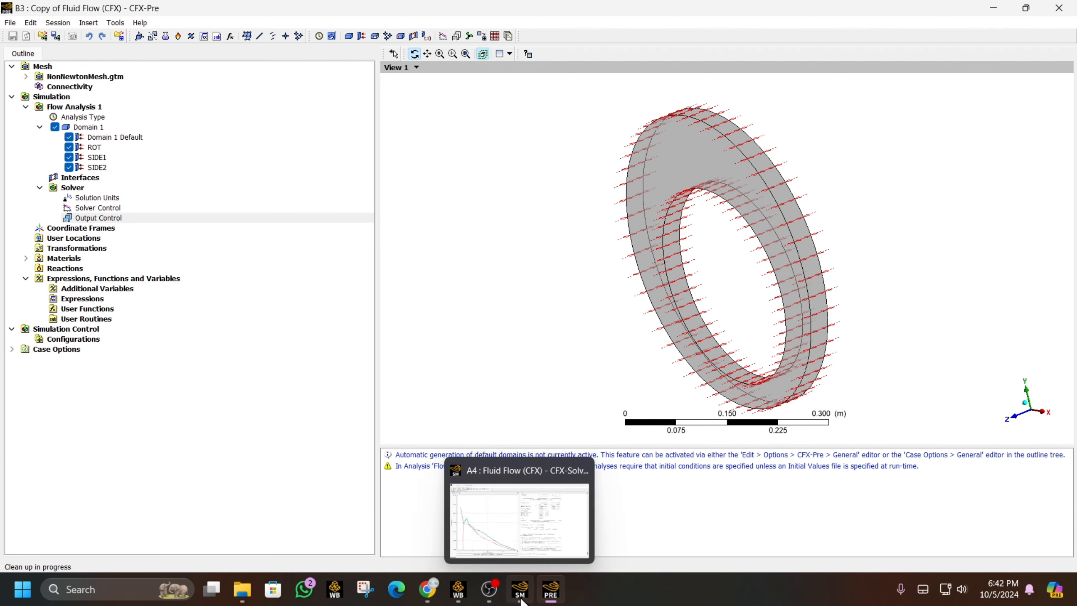
- Close the old Solver Manager, set the copy's run to 8 partitions, and exit without running
{"action": "left_click", "coordinate": [521, 590]}
{"action": "left_click", "coordinate": [1068, 8]}
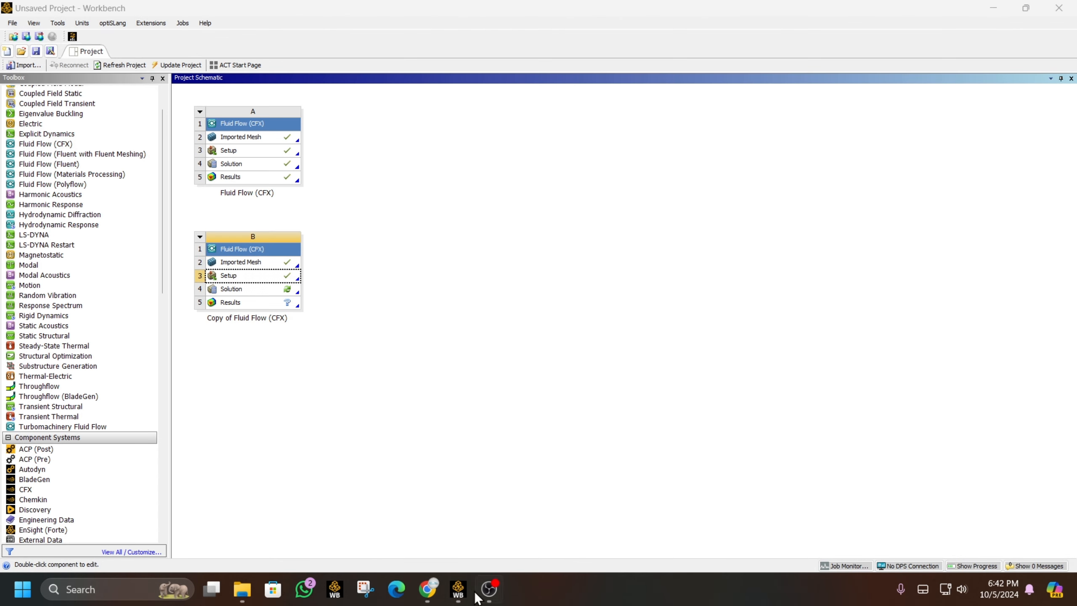
{"action": "double_click", "coordinate": [265, 292]}
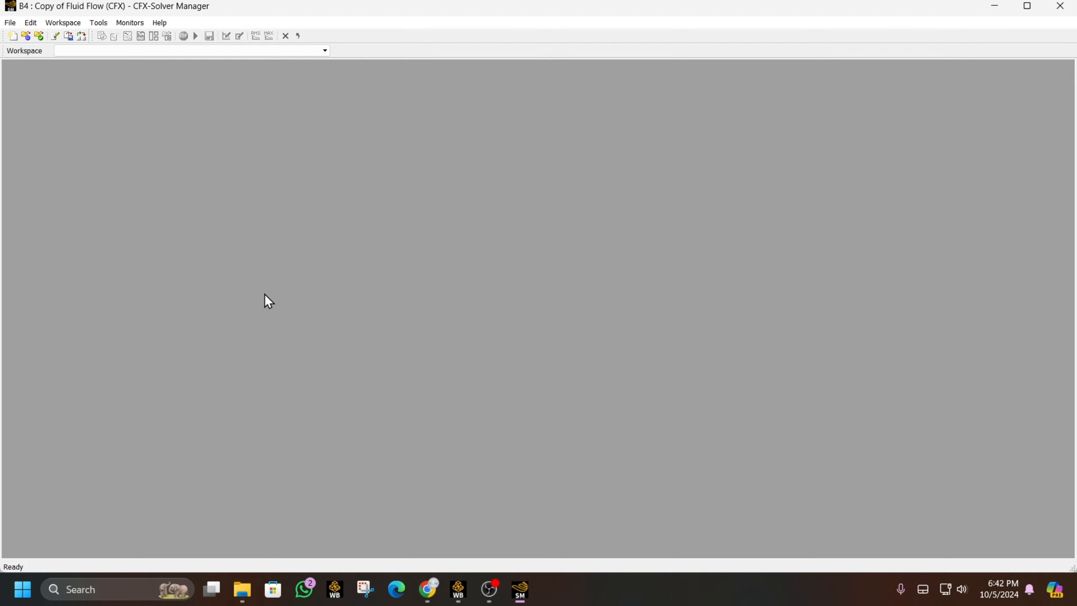
{"action": "left_click", "coordinate": [622, 305]}
{"action": "left_click", "coordinate": [623, 306]}
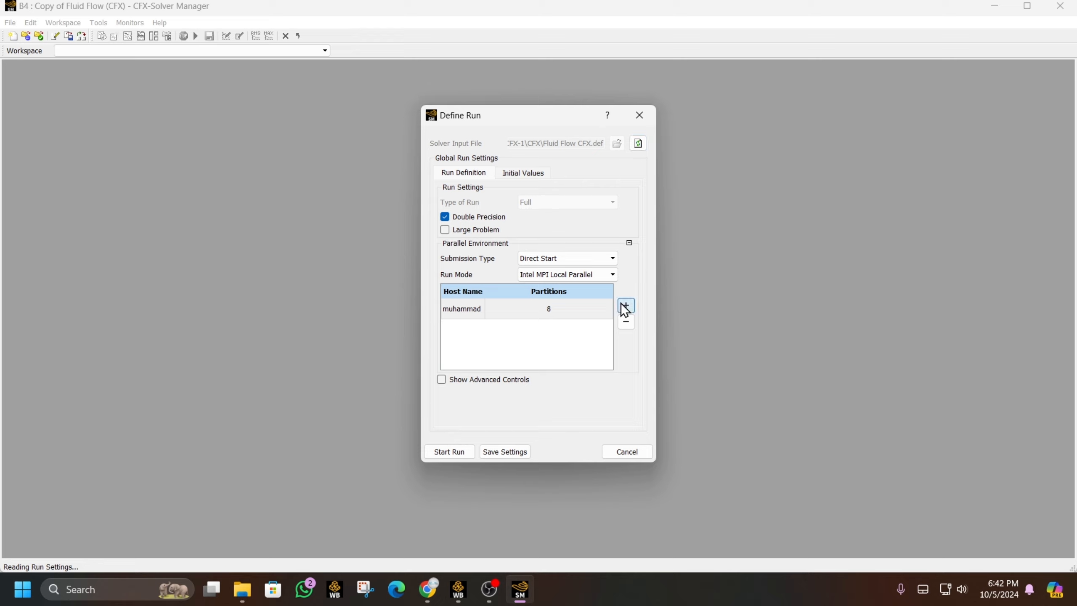
{"action": "left_click", "coordinate": [525, 173]}
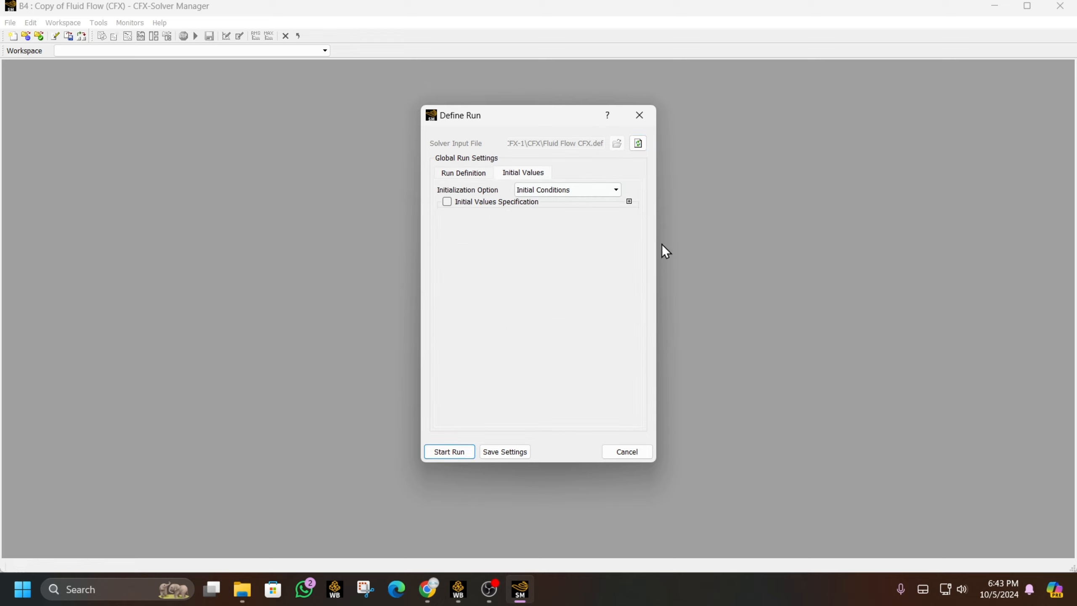
{"action": "left_click", "coordinate": [641, 115]}
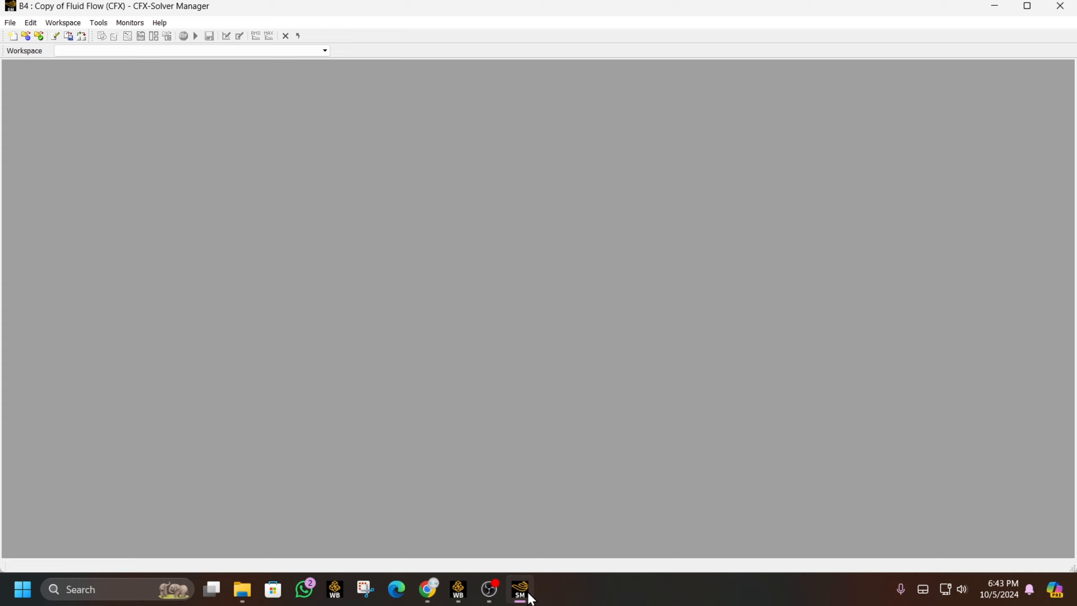
{"action": "left_click", "coordinate": [1059, 12]}
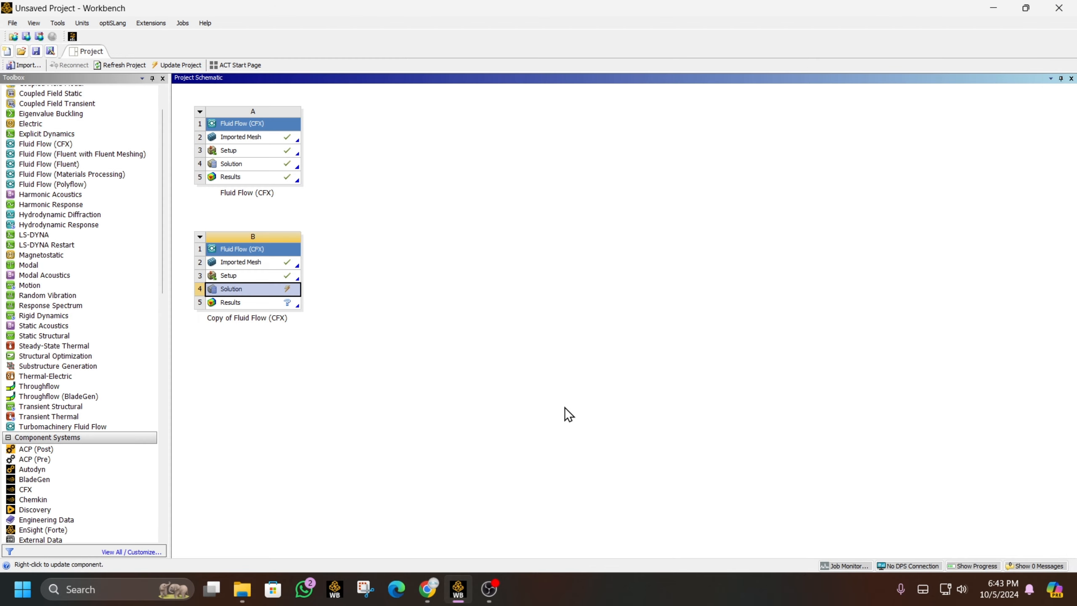
- Reopen the copy's setup and enable Domain Initialization for Domain 1
{"action": "double_click", "coordinate": [281, 280]}
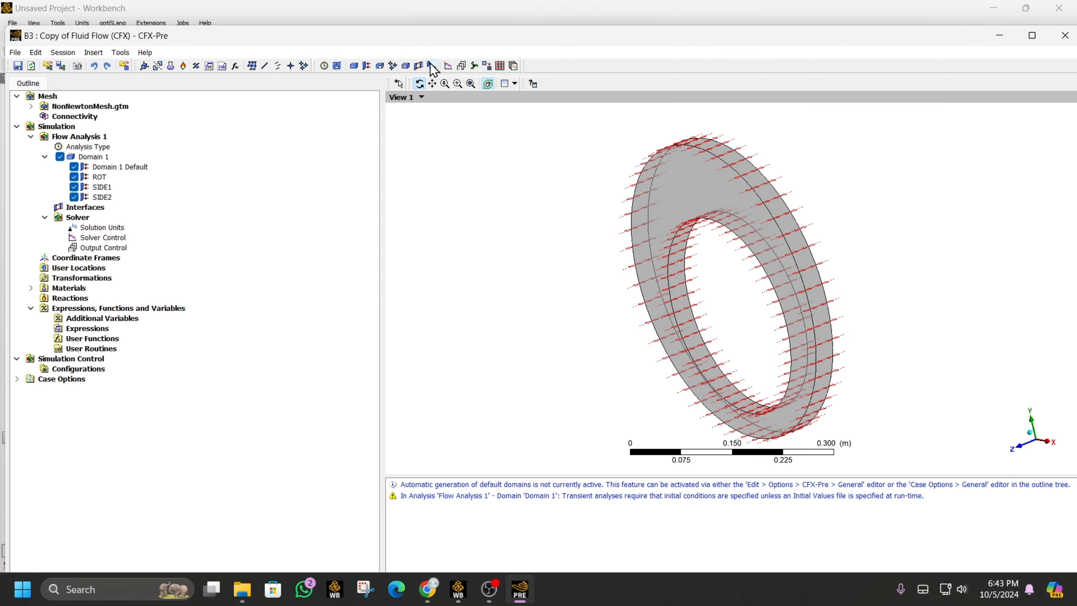
{"action": "double_click", "coordinate": [93, 156]}
{"action": "left_click", "coordinate": [156, 109]}
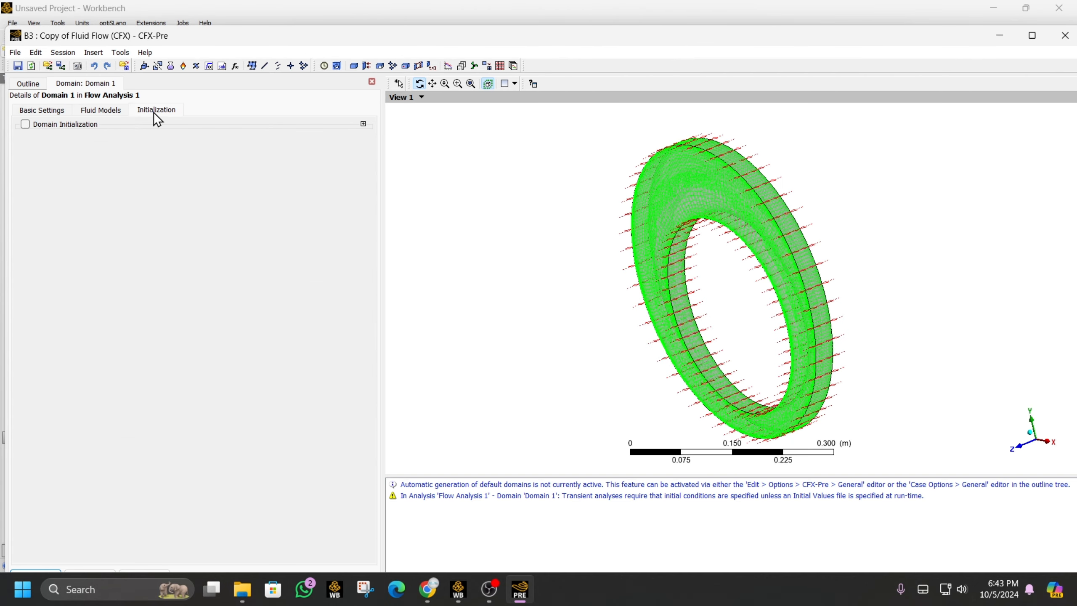
{"action": "left_click", "coordinate": [71, 122]}
- Set U, V, W velocity and relative pressure to 0, confirm, and close CFX-Pre
{"action": "left_click", "coordinate": [118, 206]}
{"action": "type", "text": "0"}
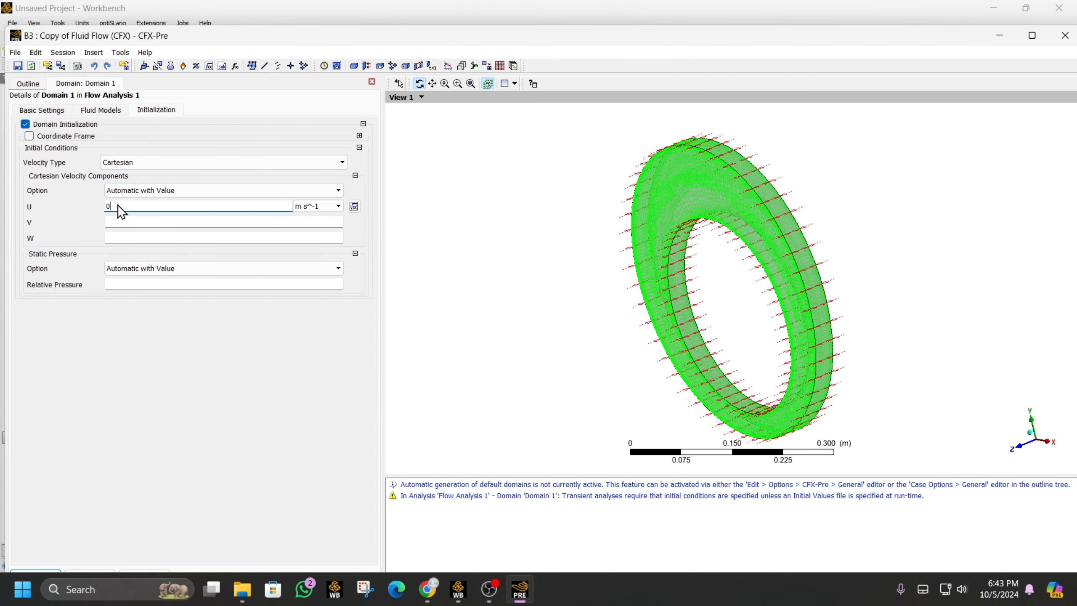
{"action": "left_click", "coordinate": [130, 225]}
{"action": "type", "text": "0"}
{"action": "left_click", "coordinate": [132, 238]}
{"action": "type", "text": "0"}
{"action": "left_click", "coordinate": [128, 284]}
{"action": "type", "text": "0"}
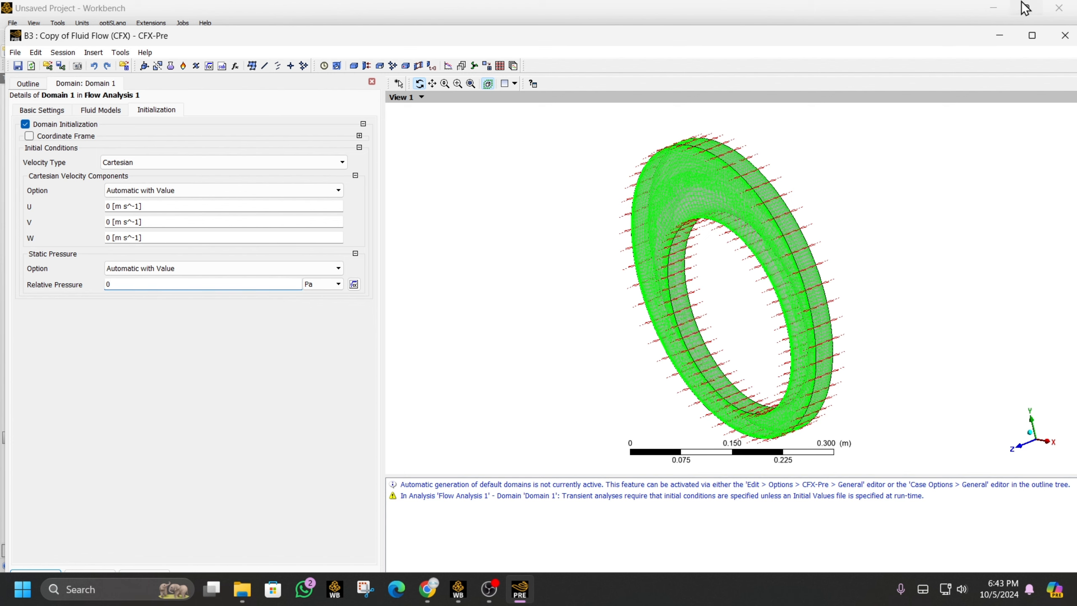
{"action": "left_click", "coordinate": [1032, 36]}
{"action": "left_click", "coordinate": [24, 552]}
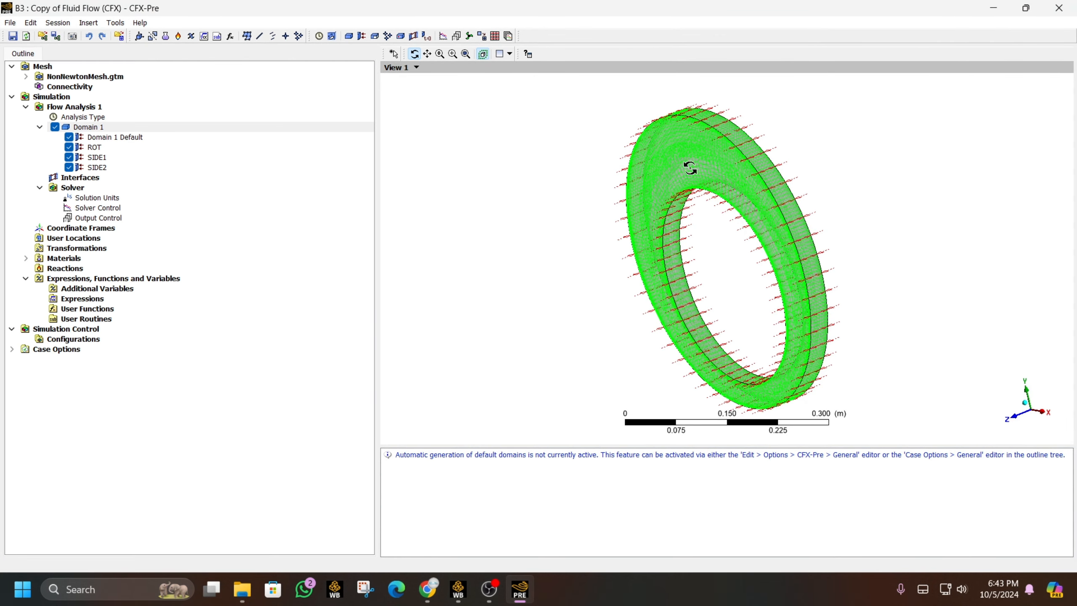
{"action": "left_click", "coordinate": [1063, 12]}
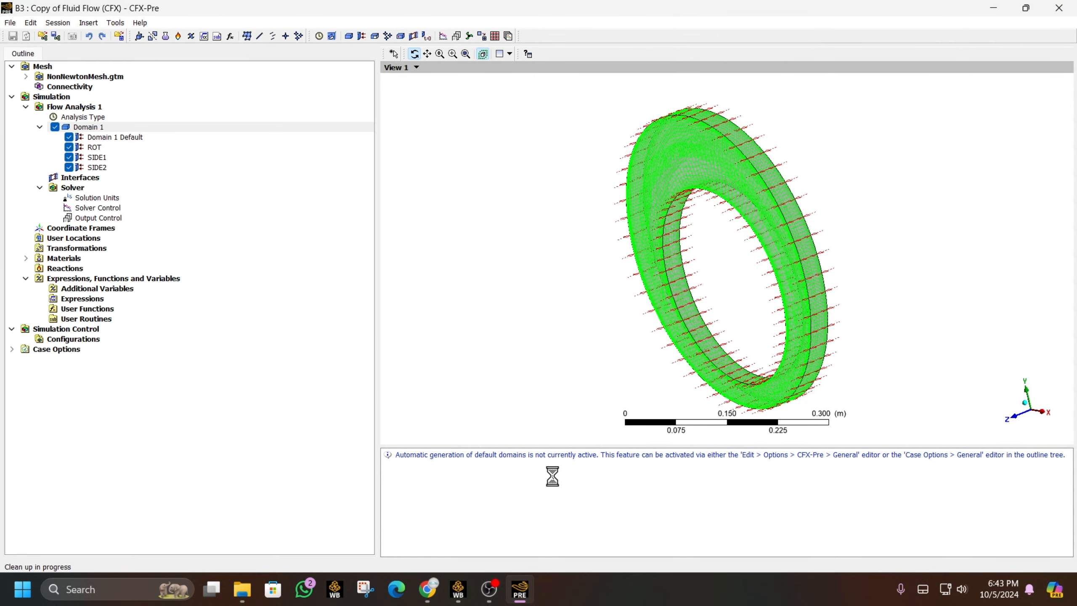
{"action": "left_click", "coordinate": [458, 590]}
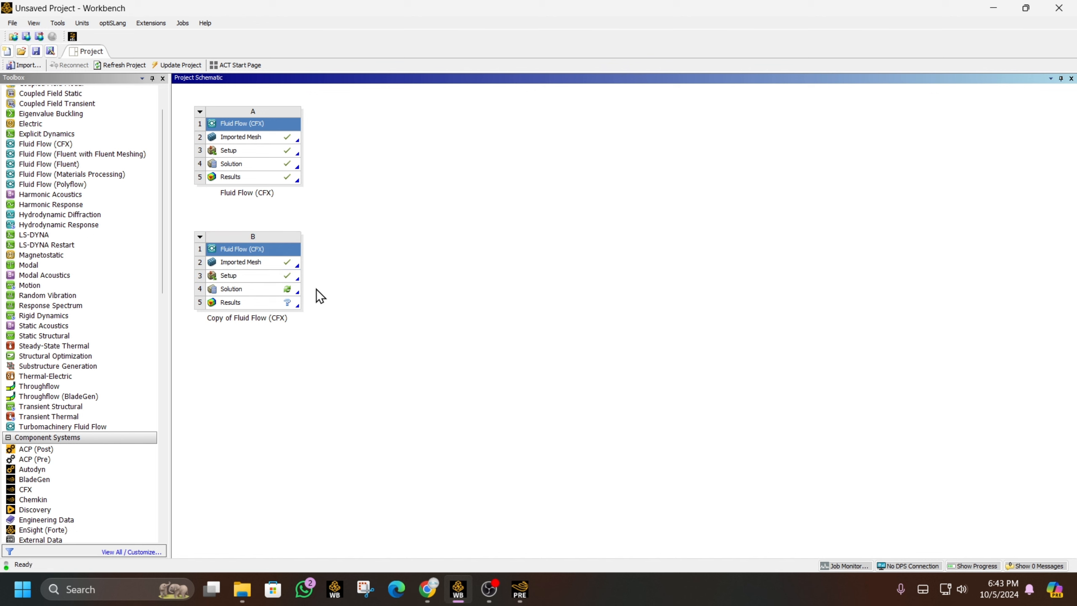
- Start the copied case's solver run, dismiss the finished notice, and return to Workbench
{"action": "double_click", "coordinate": [278, 291]}
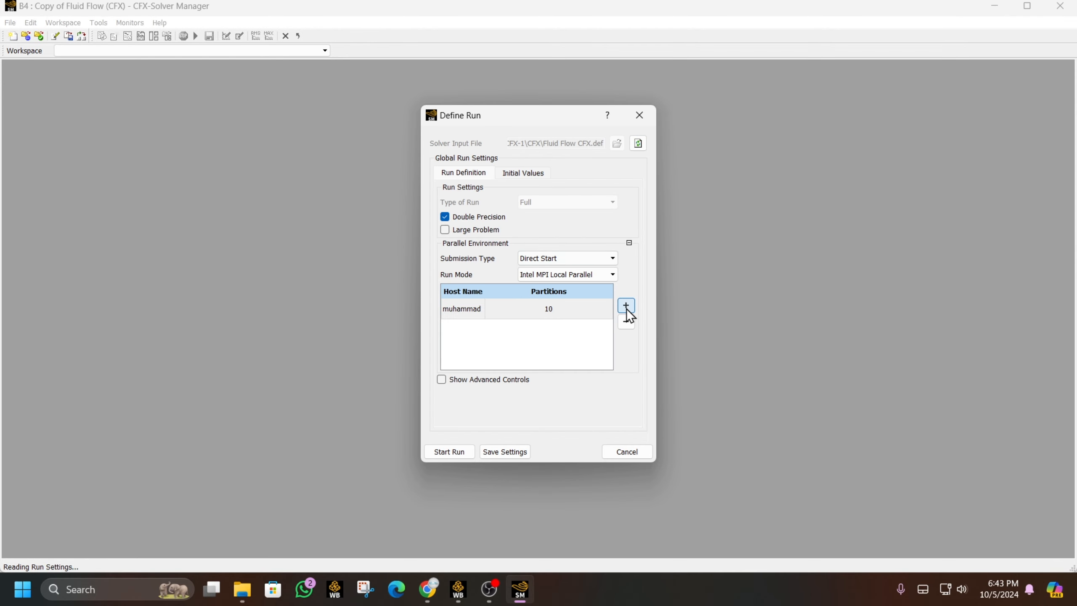
{"action": "left_click", "coordinate": [506, 172]}
{"action": "left_click", "coordinate": [448, 452]}
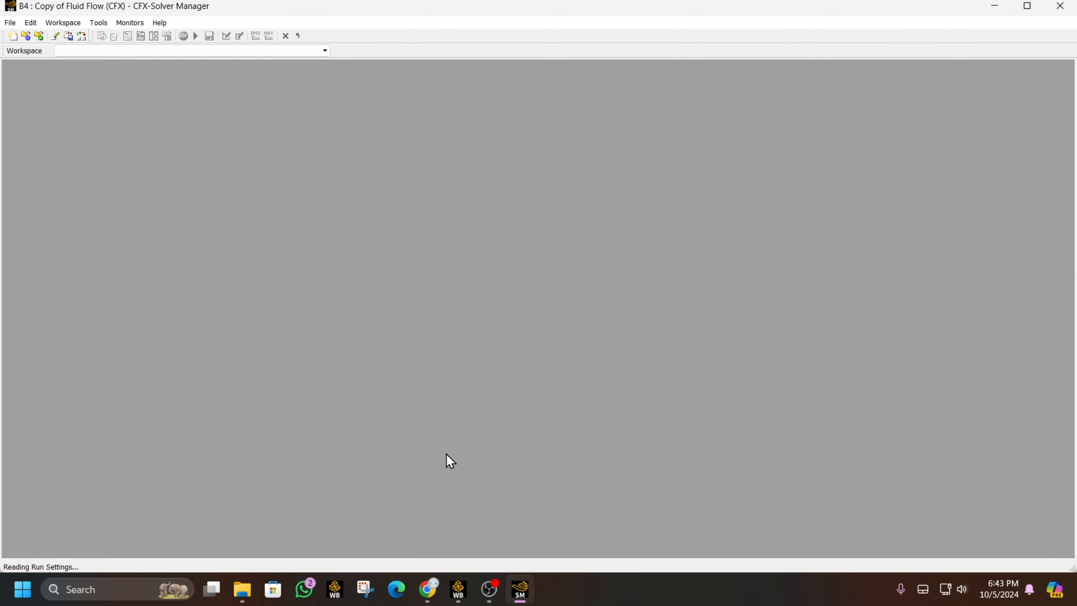
{"action": "left_click", "coordinate": [1035, 6]}
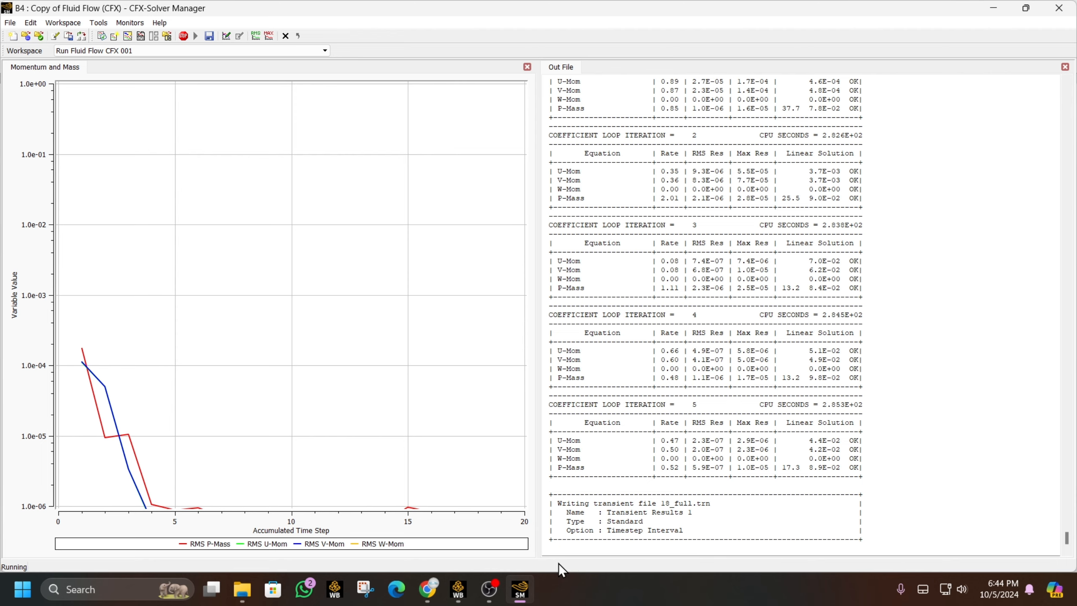
{"action": "left_click", "coordinate": [489, 589]}
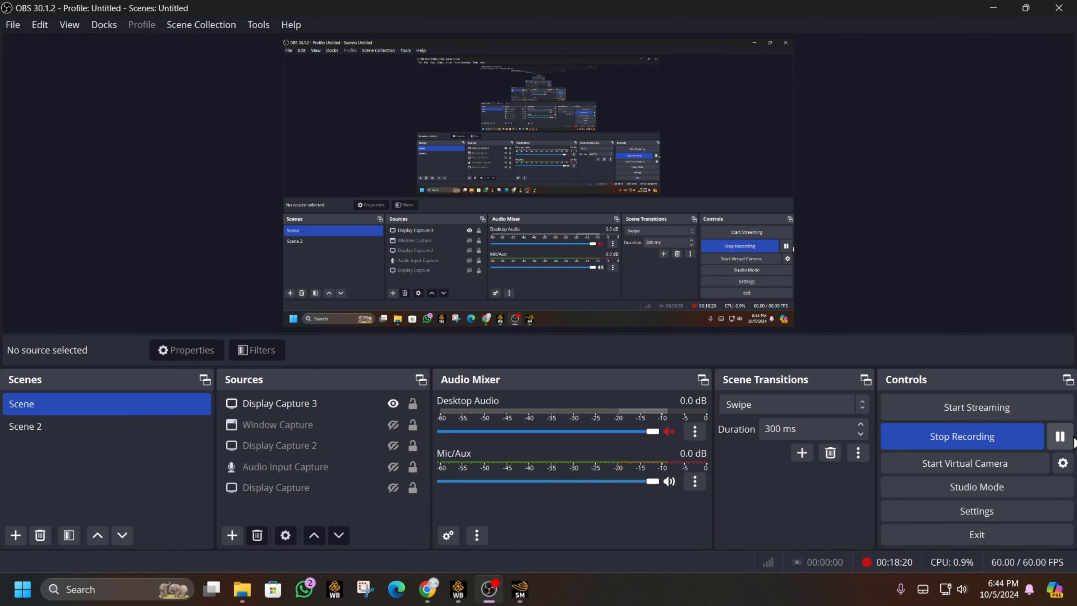
{"action": "left_click", "coordinate": [1053, 438]}
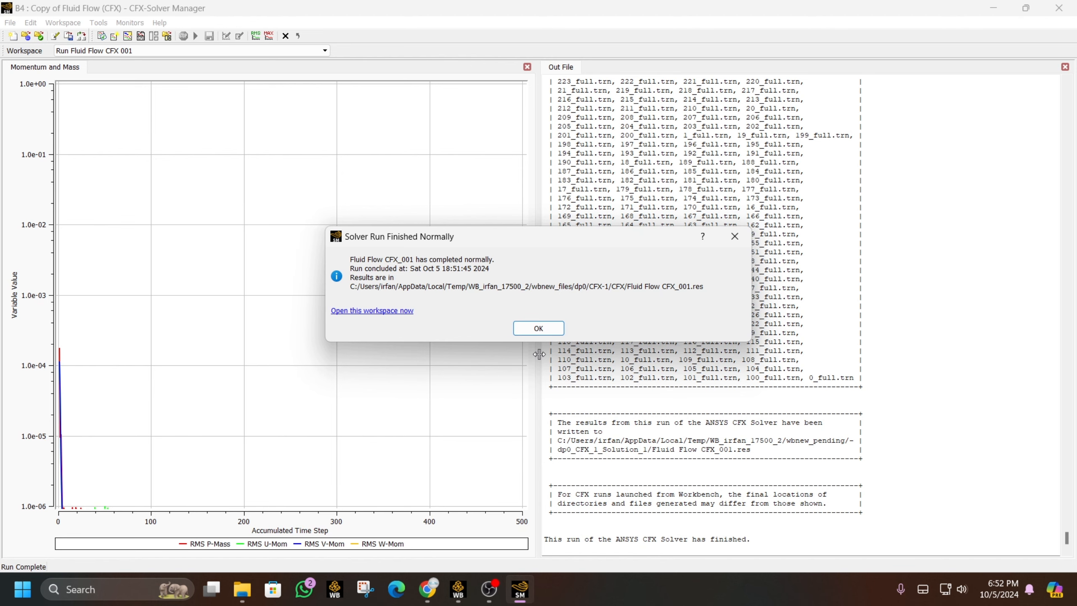
{"action": "left_click", "coordinate": [542, 331]}
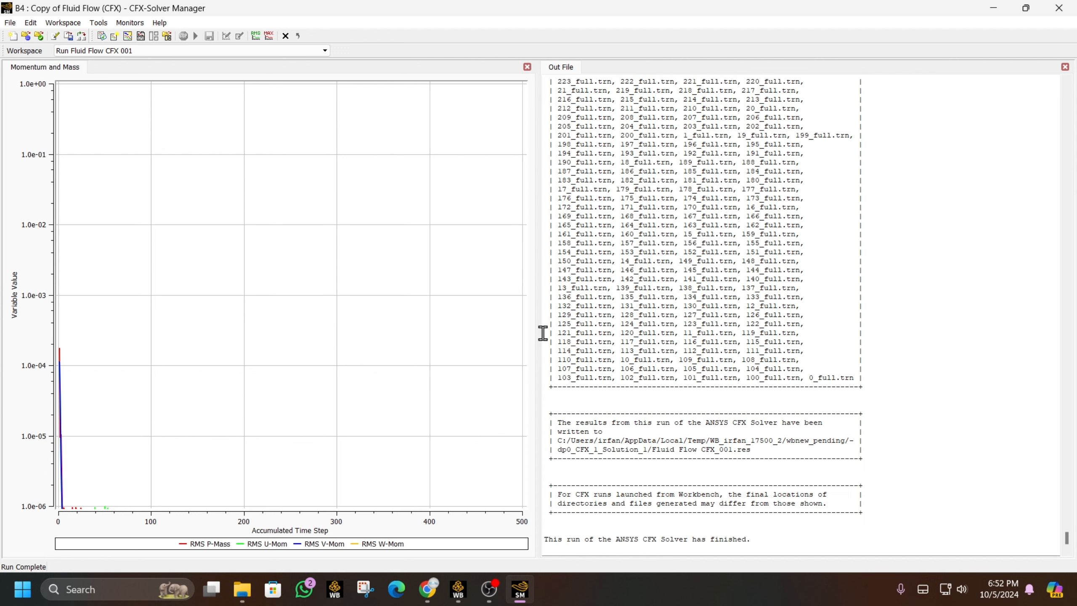
{"action": "left_click", "coordinate": [458, 589]}
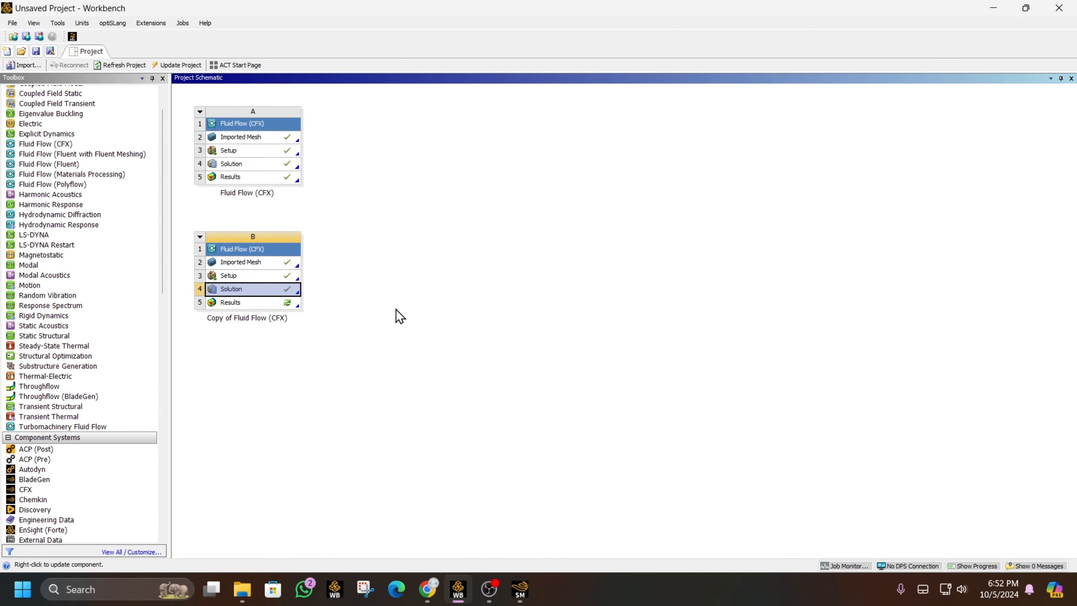
- Open the copy's results in CFD-Post, show Vector 1, and play the timestep animation
{"action": "double_click", "coordinate": [294, 302]}
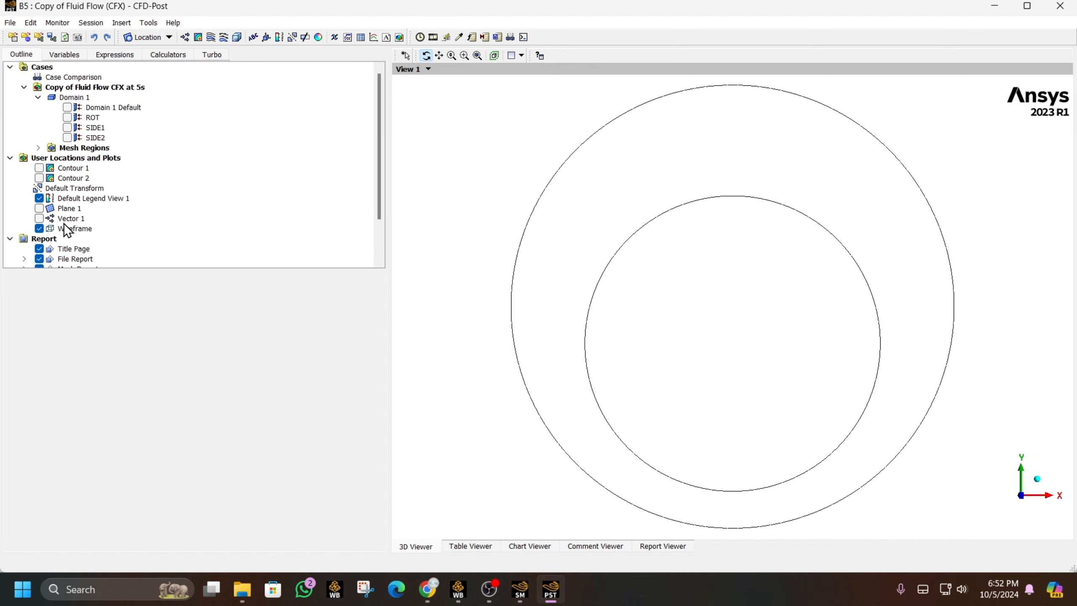
{"action": "left_click", "coordinate": [39, 218]}
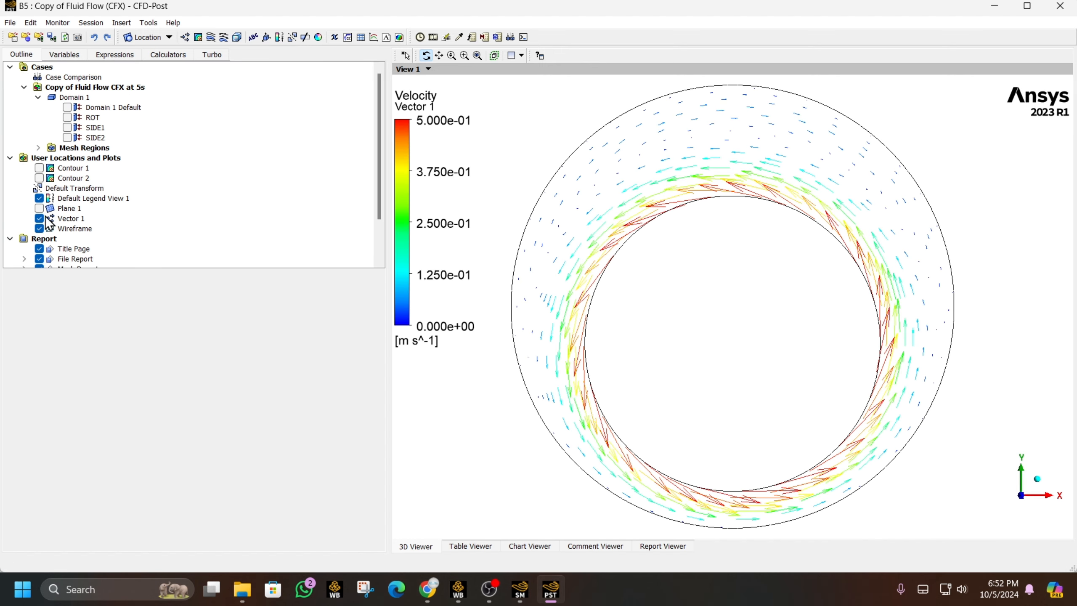
{"action": "left_click", "coordinate": [433, 37]}
{"action": "left_click", "coordinate": [34, 166]}
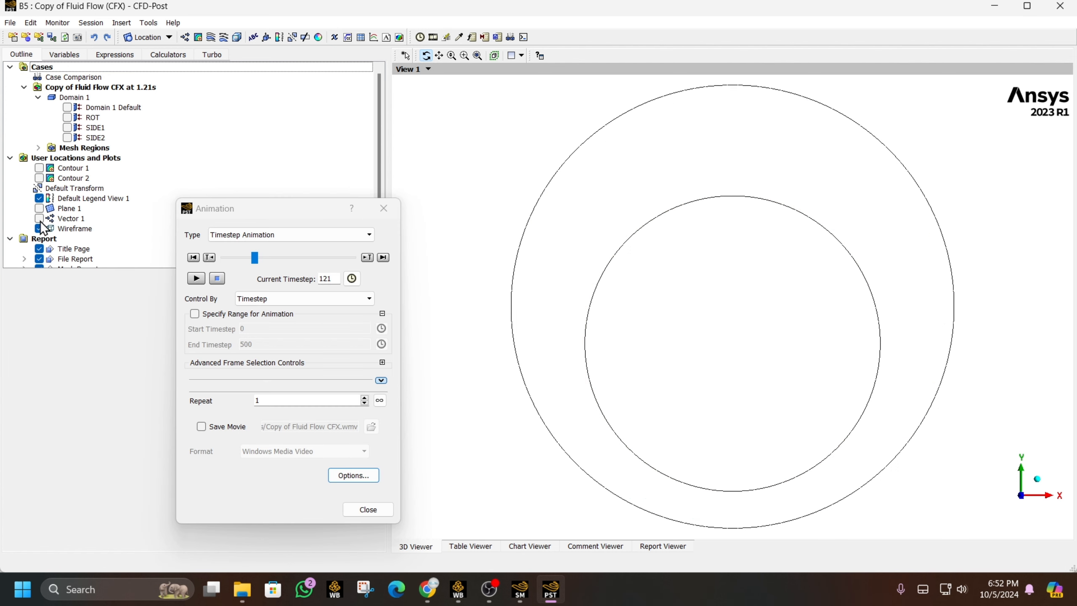
- Show the Contour 1 velocity plot and replay the animation from timestep 0
{"action": "left_click", "coordinate": [39, 167]}
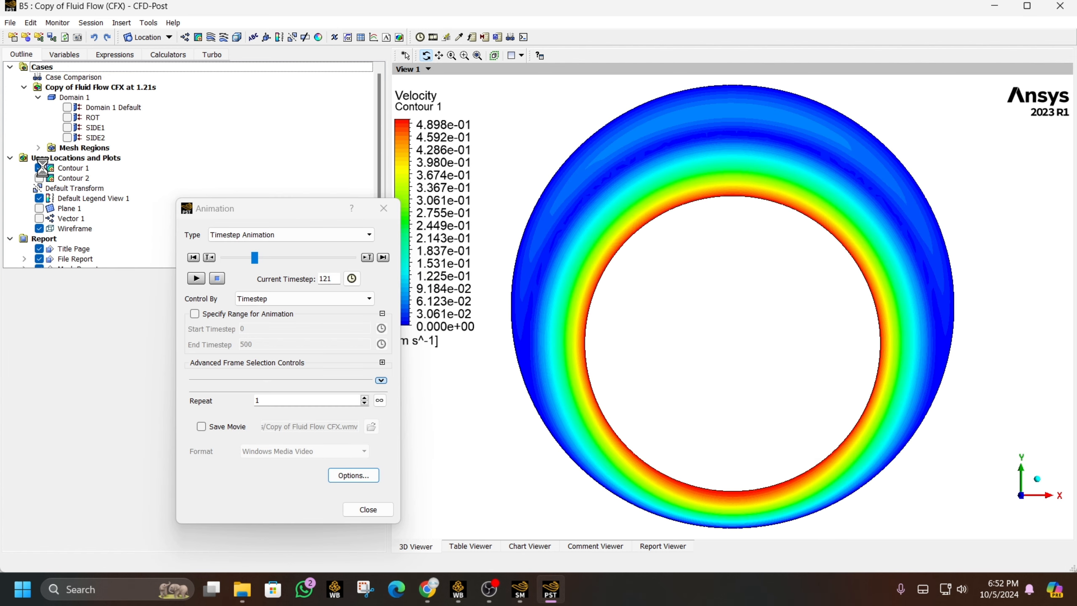
{"action": "left_click", "coordinate": [65, 169]}
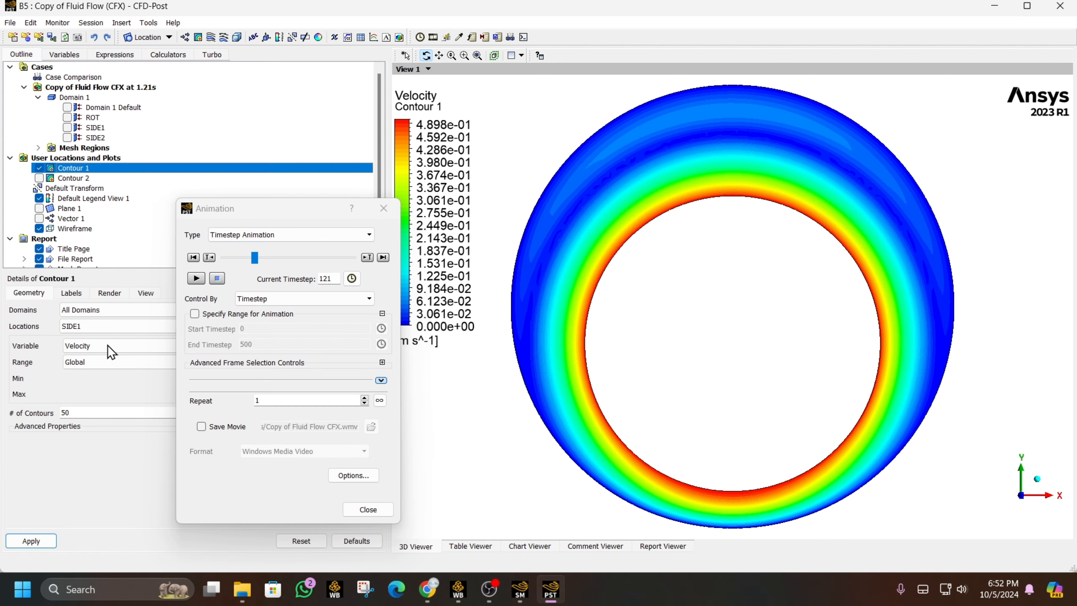
{"action": "left_click_drag", "start_coordinate": [222, 209], "coordinate": [87, 81]}
{"action": "left_click", "coordinate": [73, 129]}
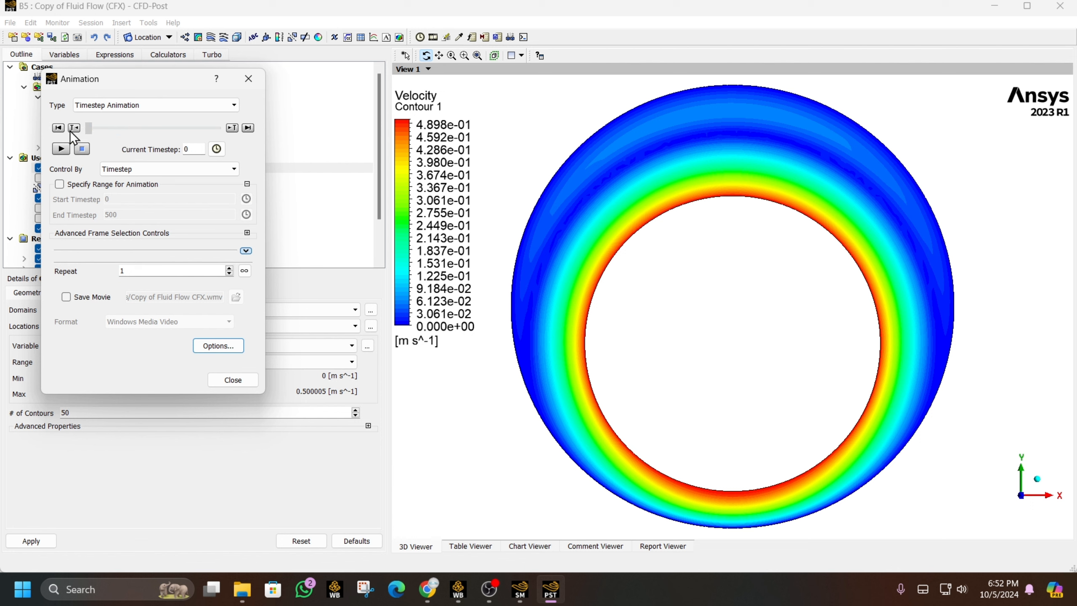
{"action": "left_click", "coordinate": [61, 149]}
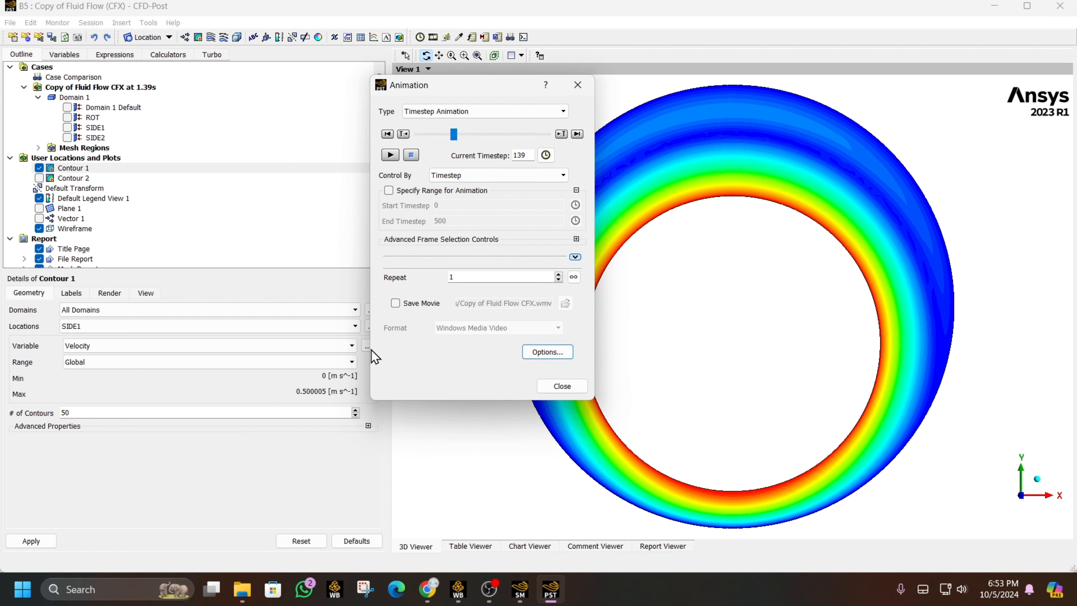
- Plot Dynamic Viscosity on Contour 1 of SIDE1 and replay the animation from timestep 0
{"action": "left_click", "coordinate": [350, 346]}
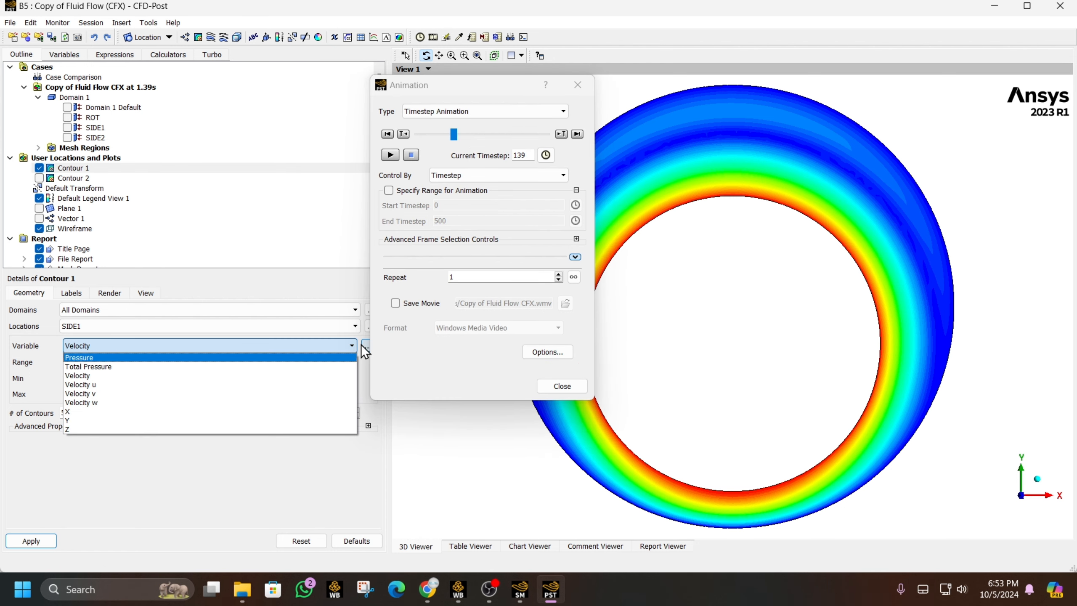
{"action": "left_click", "coordinate": [364, 345]}
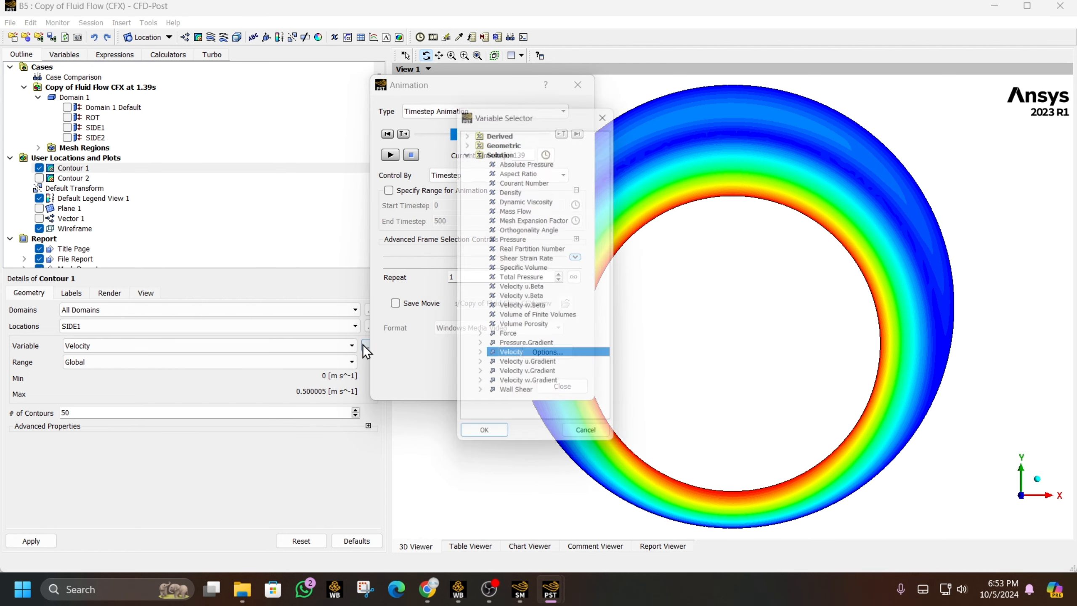
{"action": "left_click", "coordinate": [530, 198]}
{"action": "left_click", "coordinate": [472, 442]}
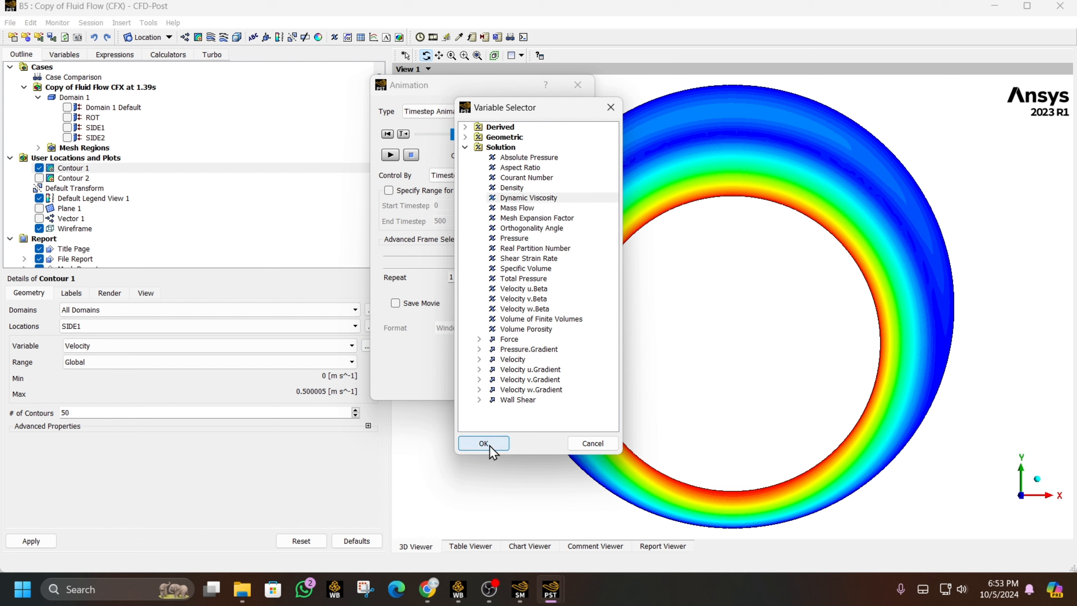
{"action": "left_click", "coordinate": [30, 541]}
{"action": "left_click_drag", "start_coordinate": [454, 134], "coordinate": [418, 134]}
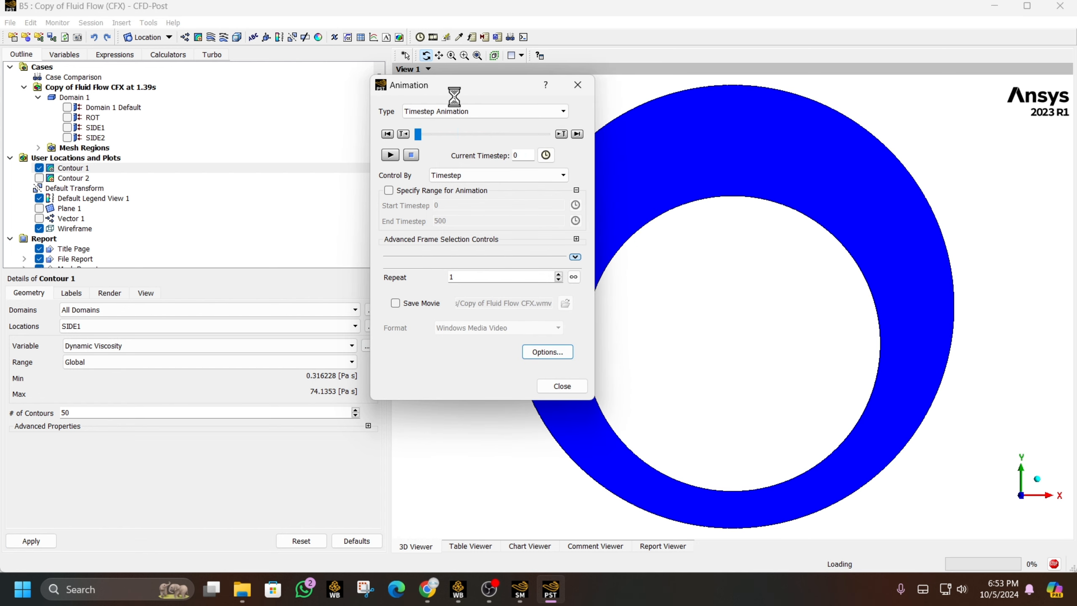
{"action": "left_click_drag", "start_coordinate": [504, 89], "coordinate": [265, 101]}
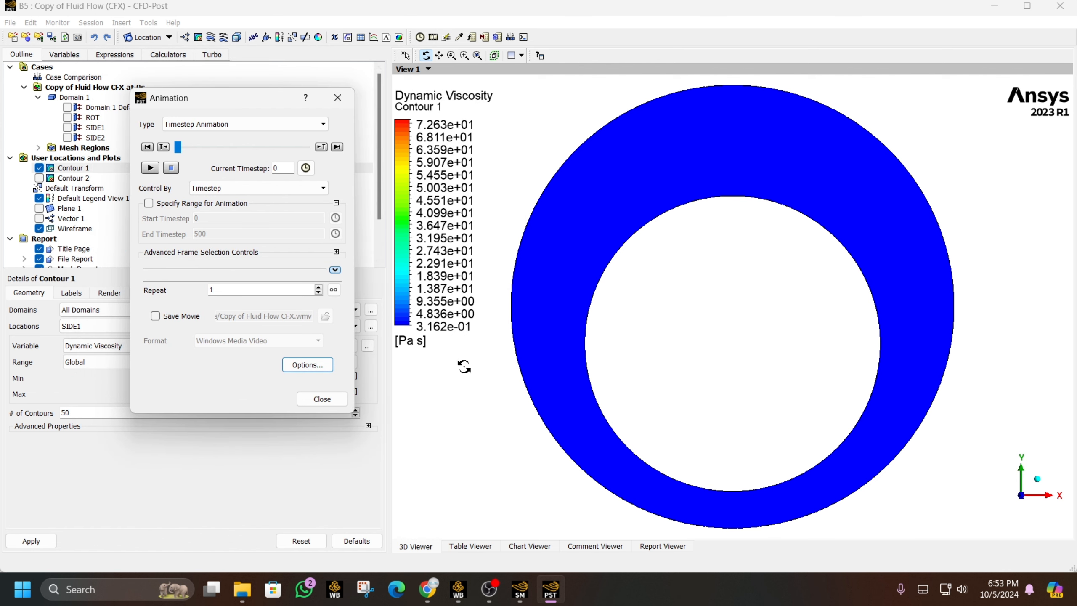
{"action": "left_click", "coordinate": [150, 169]}
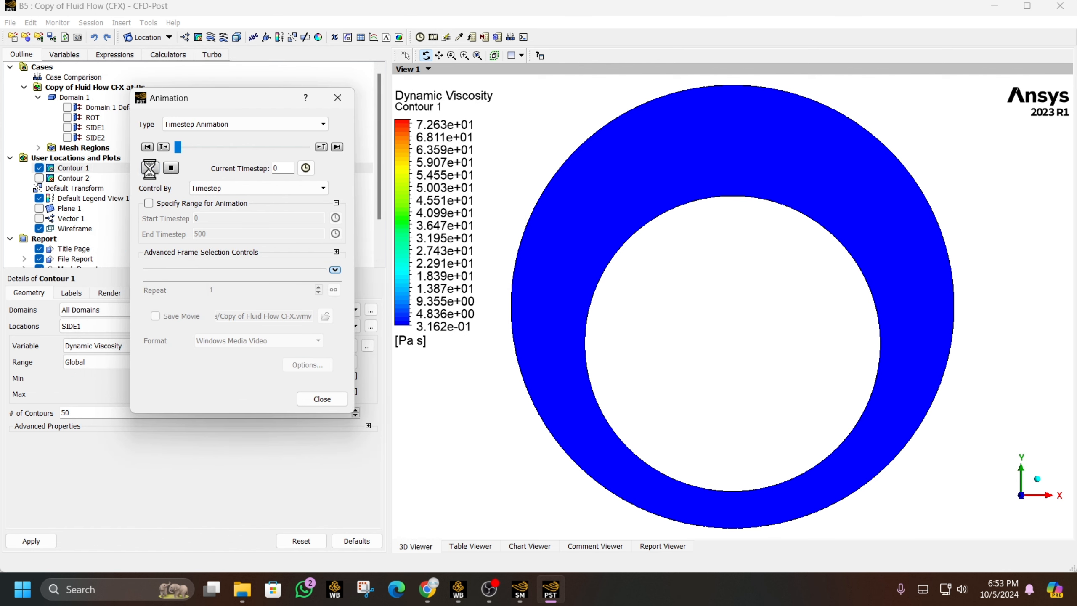
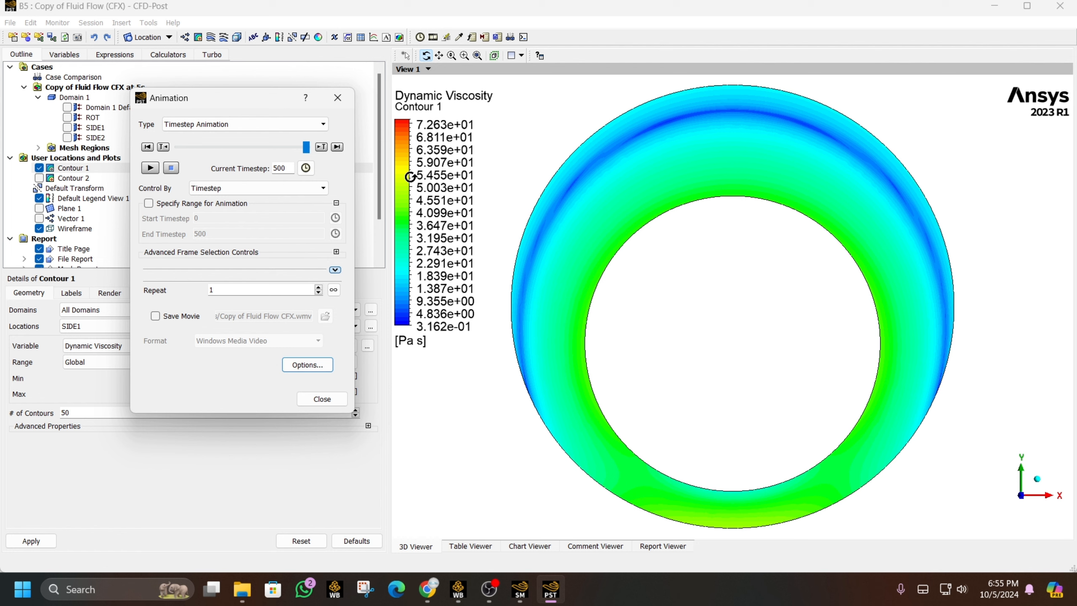
- Hide Contour 1's viscosity plot and show Contour 2's shear strain rate contour instead
{"action": "left_click", "coordinate": [337, 98]}
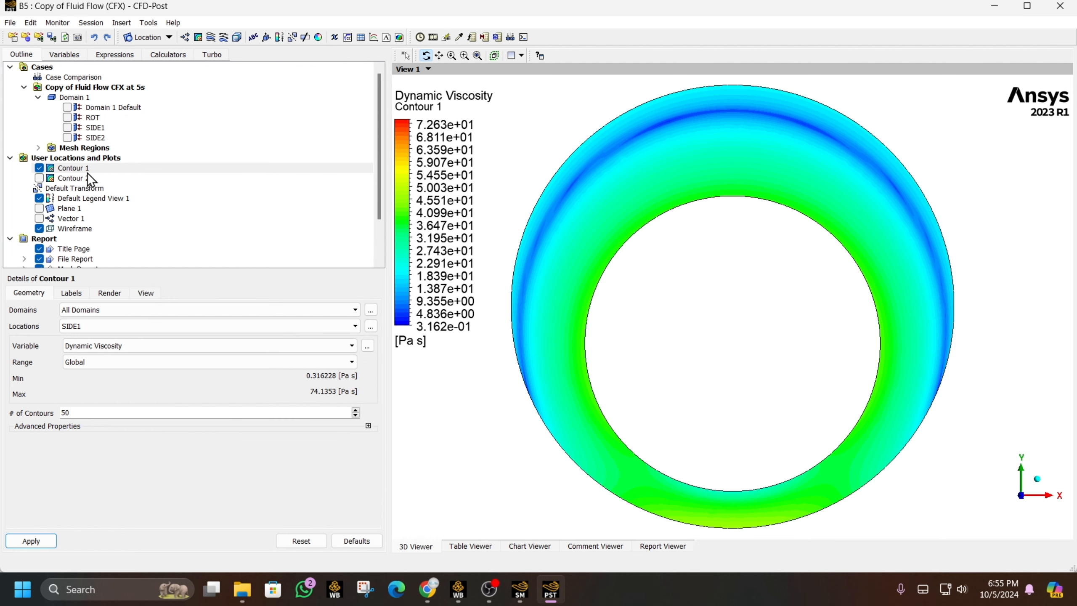
{"action": "left_click", "coordinate": [352, 345]}
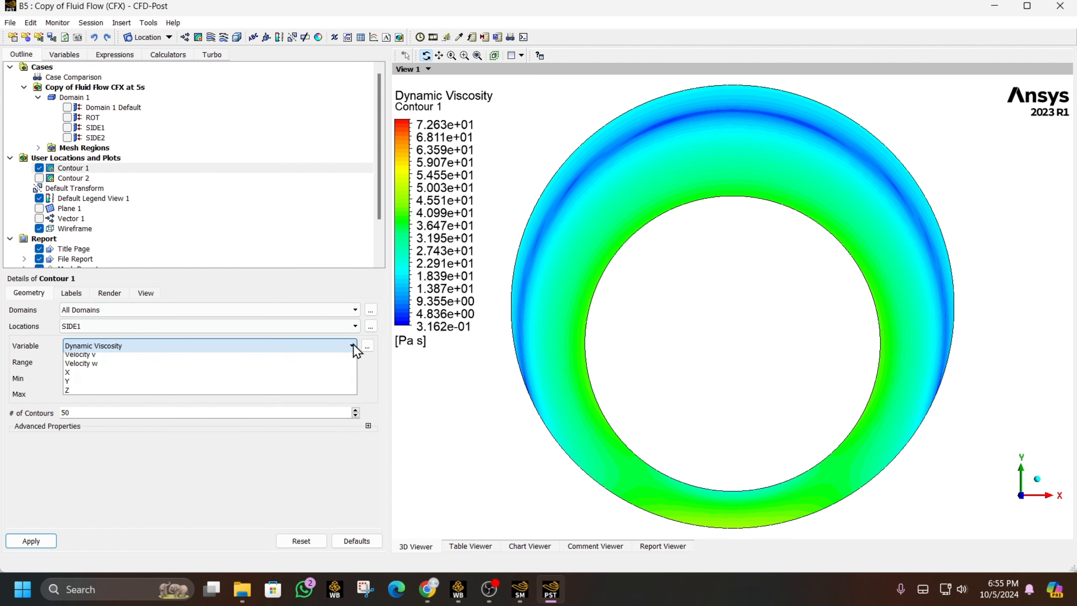
{"action": "left_click", "coordinate": [368, 345]}
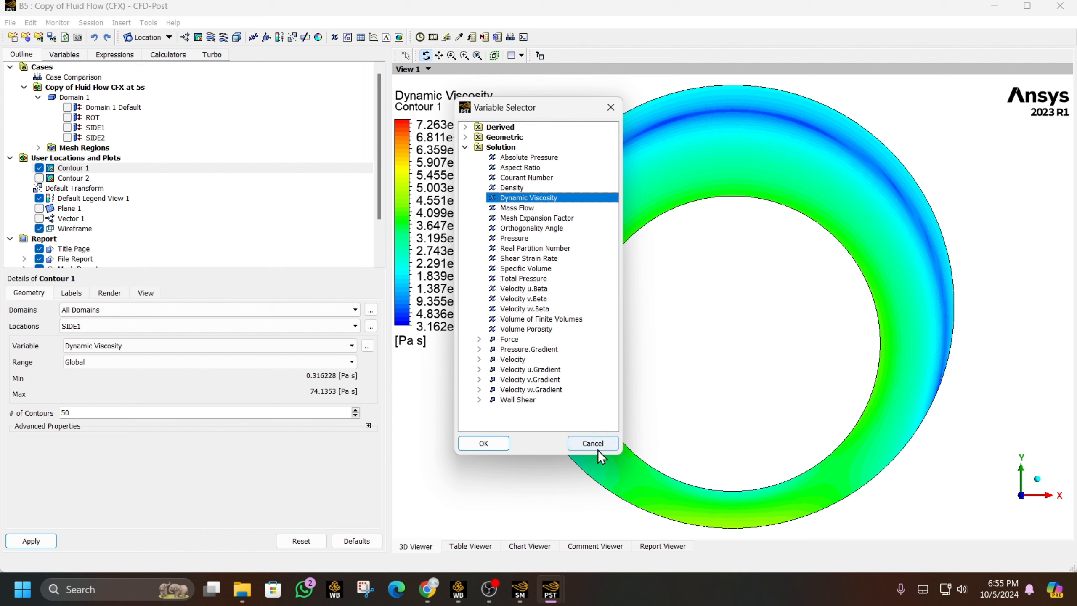
{"action": "left_click", "coordinate": [595, 443]}
{"action": "left_click", "coordinate": [39, 208]}
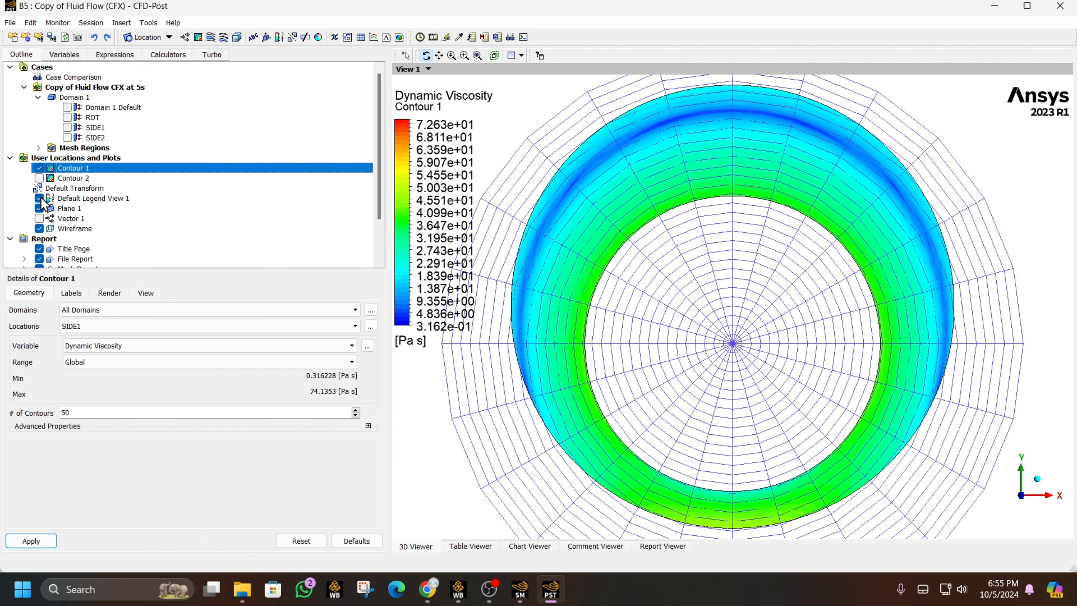
{"action": "left_click", "coordinate": [39, 167]}
{"action": "left_click", "coordinate": [39, 178]}
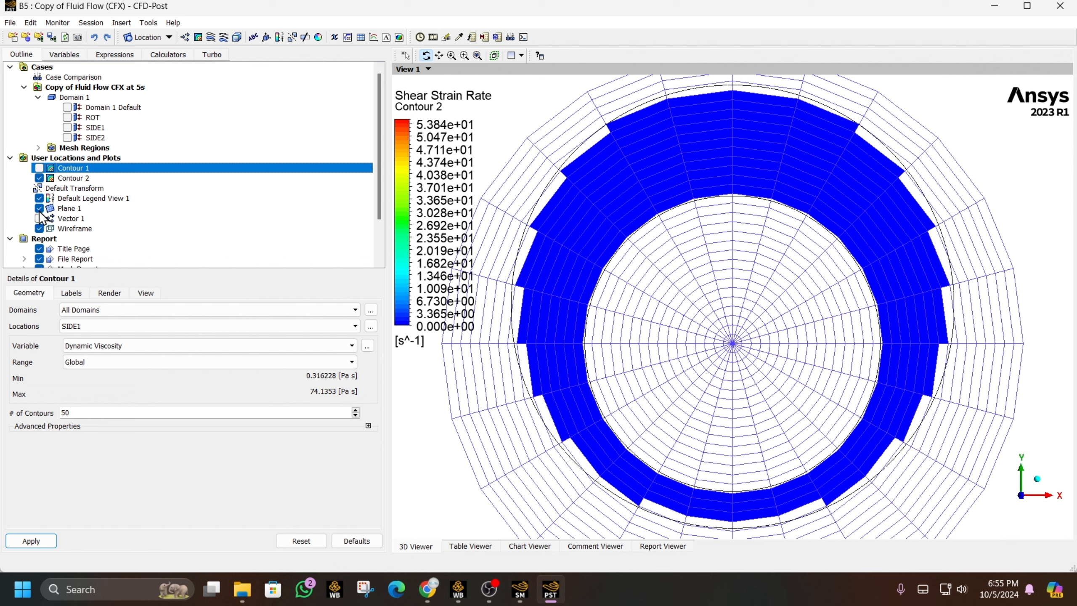
{"action": "left_click", "coordinate": [39, 209]}
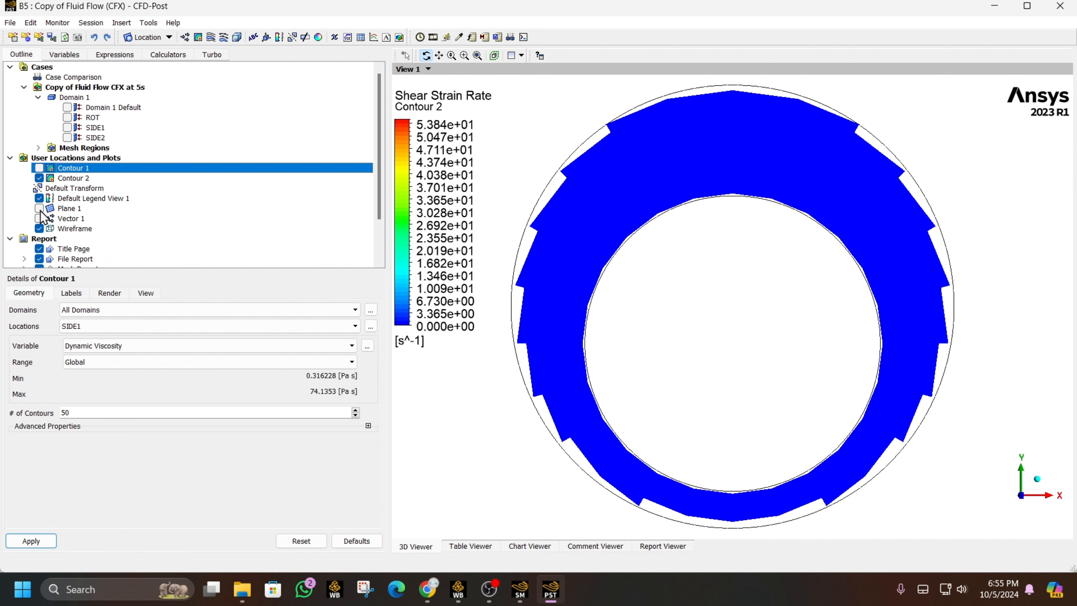
- Set Contour 1's variable to Shear Strain Rate
{"action": "left_click", "coordinate": [147, 346]}
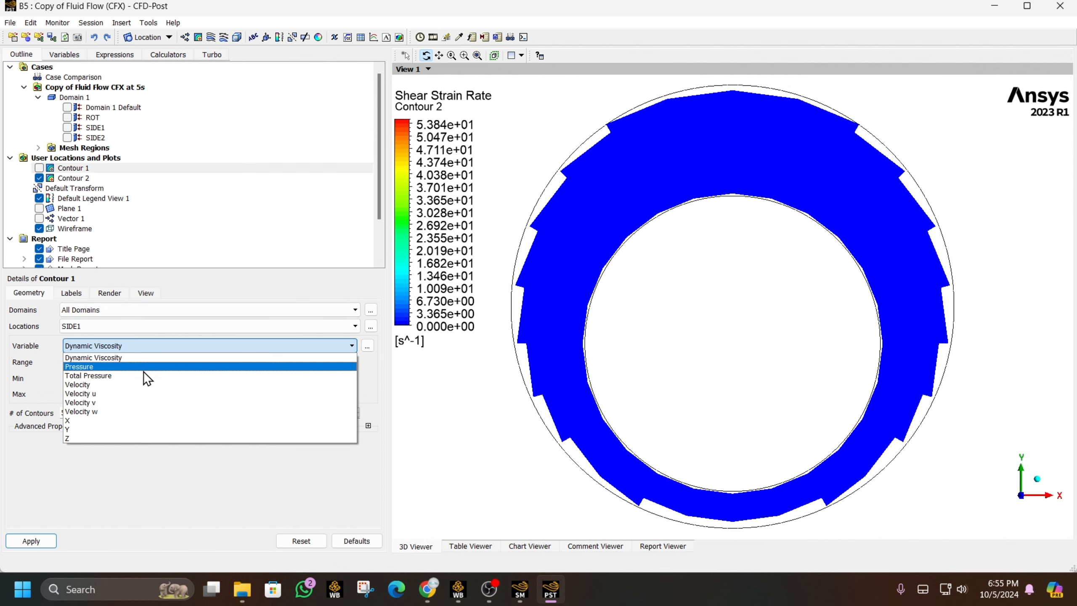
{"action": "left_click", "coordinate": [367, 346]}
{"action": "left_click", "coordinate": [526, 258]}
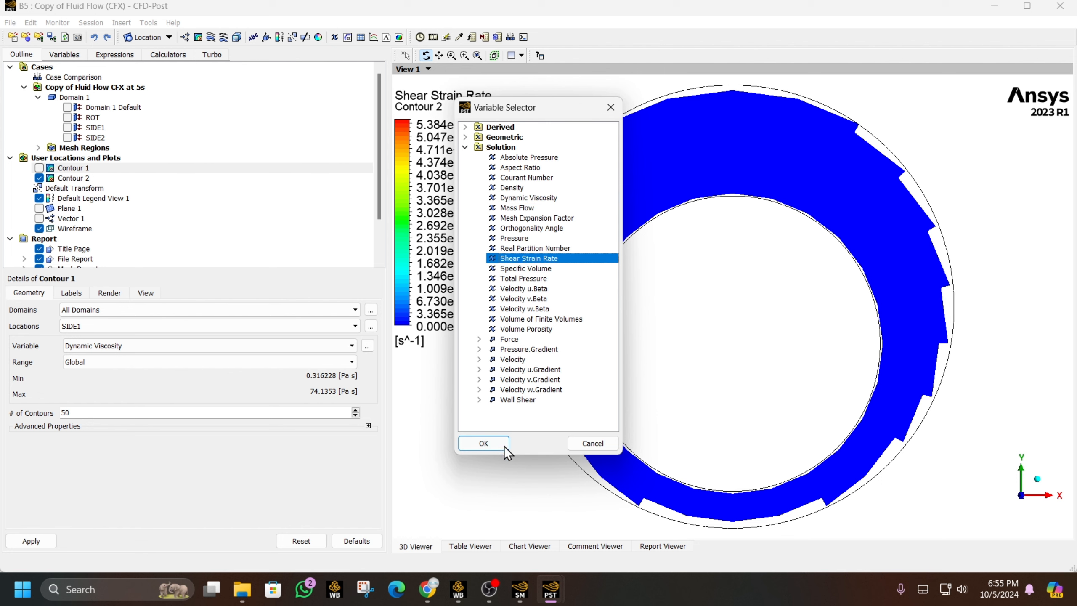
{"action": "left_click", "coordinate": [484, 443]}
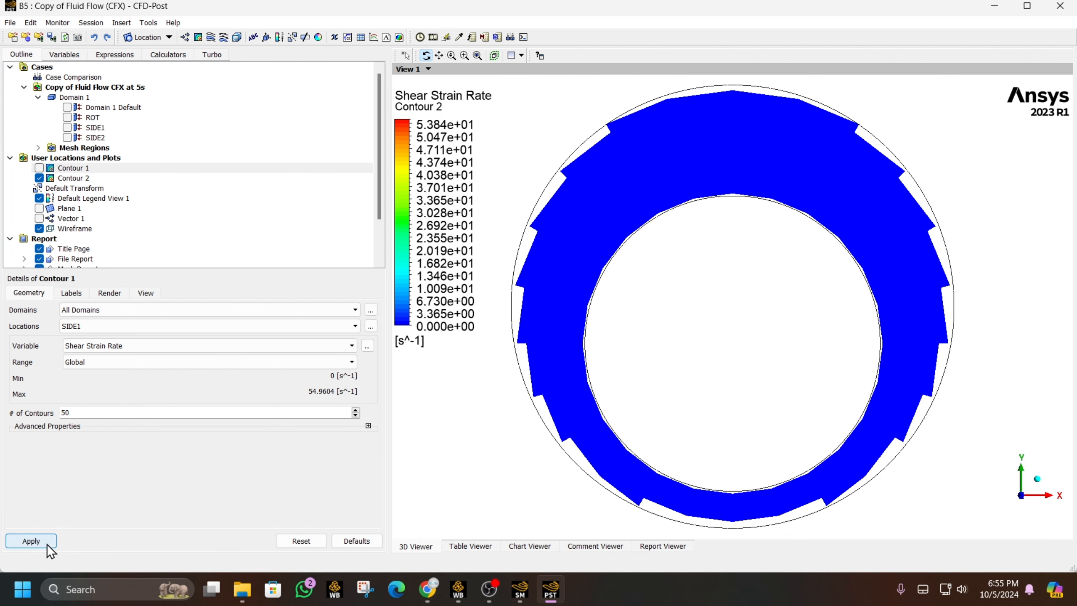
{"action": "left_click", "coordinate": [421, 37]}
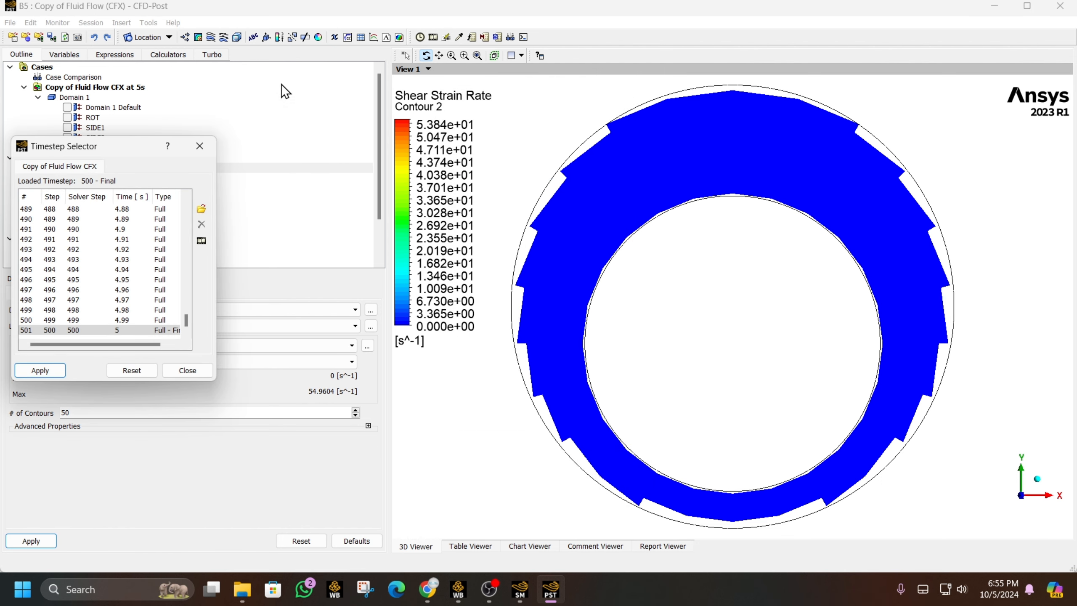
- Rewind the animation to timestep 0 and play the shear strain rate contours
{"action": "left_click", "coordinate": [200, 145]}
{"action": "left_click", "coordinate": [434, 37]}
{"action": "left_click", "coordinate": [147, 147]}
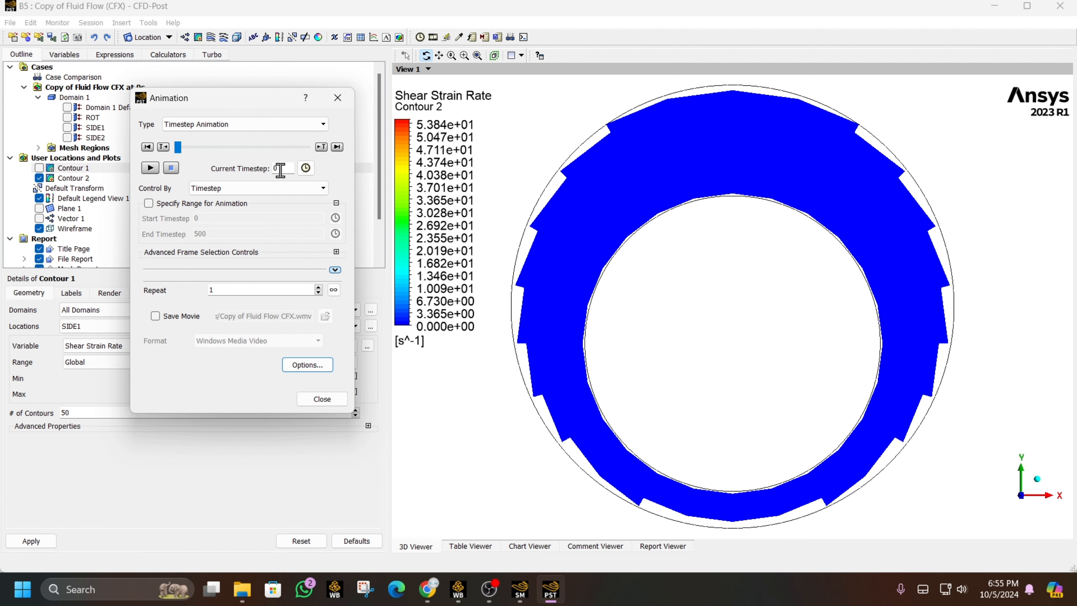
{"action": "left_click", "coordinate": [165, 203]}
{"action": "left_click", "coordinate": [167, 205]}
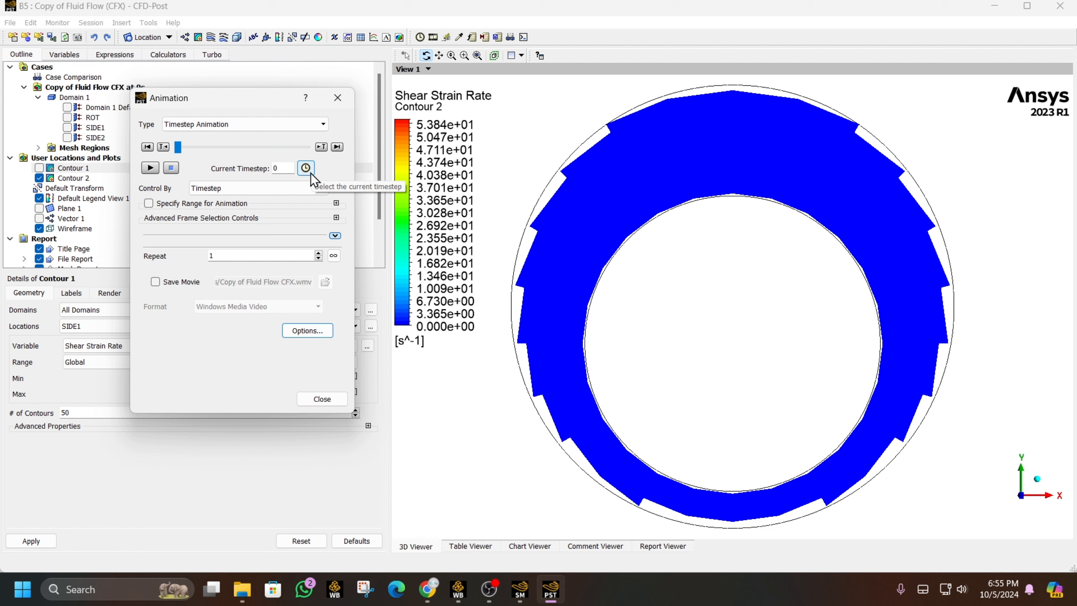
{"action": "left_click", "coordinate": [150, 167]}
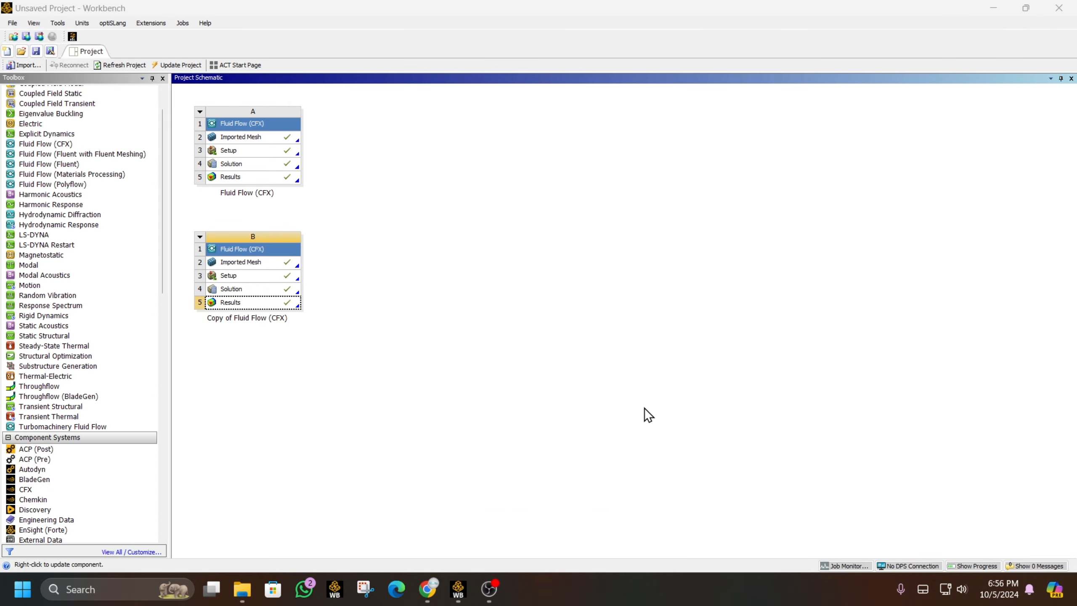
- Duplicate system B into case C, 'Copy of Copy of Fluid Flow (CFX)'
{"action": "right_click", "coordinate": [207, 237]}
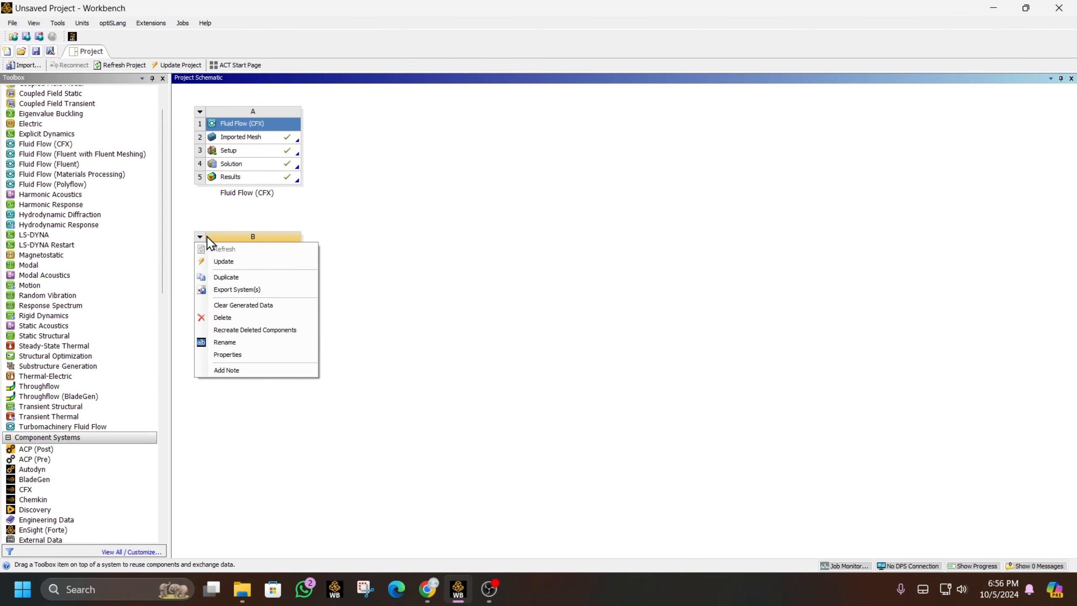
{"action": "left_click", "coordinate": [291, 279]}
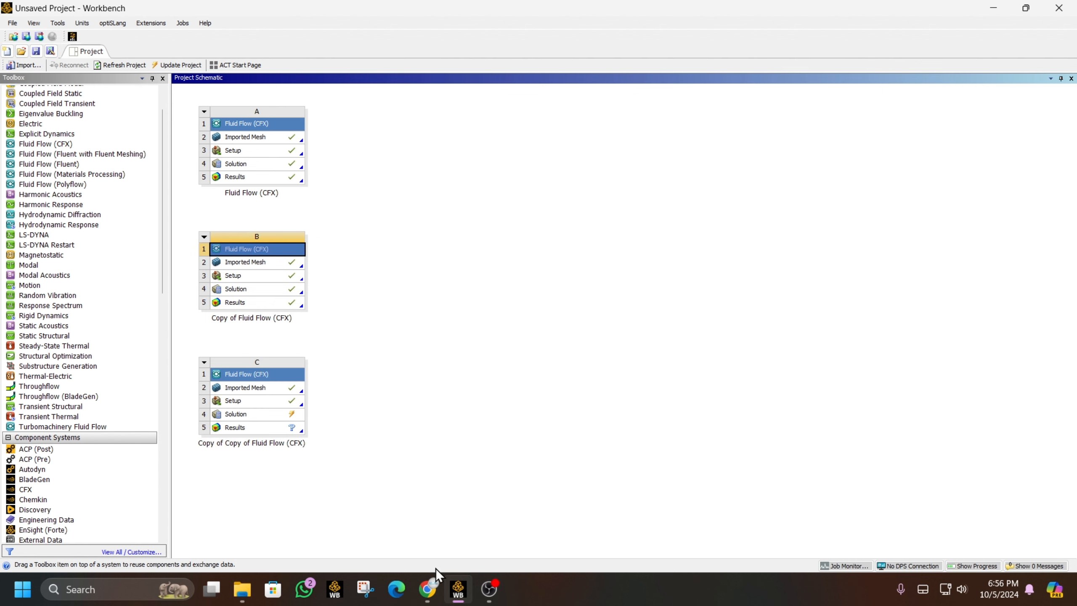
{"action": "left_click", "coordinate": [427, 589]}
- Scroll the annulus flow PDF to the diagram with 0.46 m and 0.30 m pipes
{"action": "scroll", "coordinate": [753, 288], "scroll_direction": "up", "scroll_amount": 12}
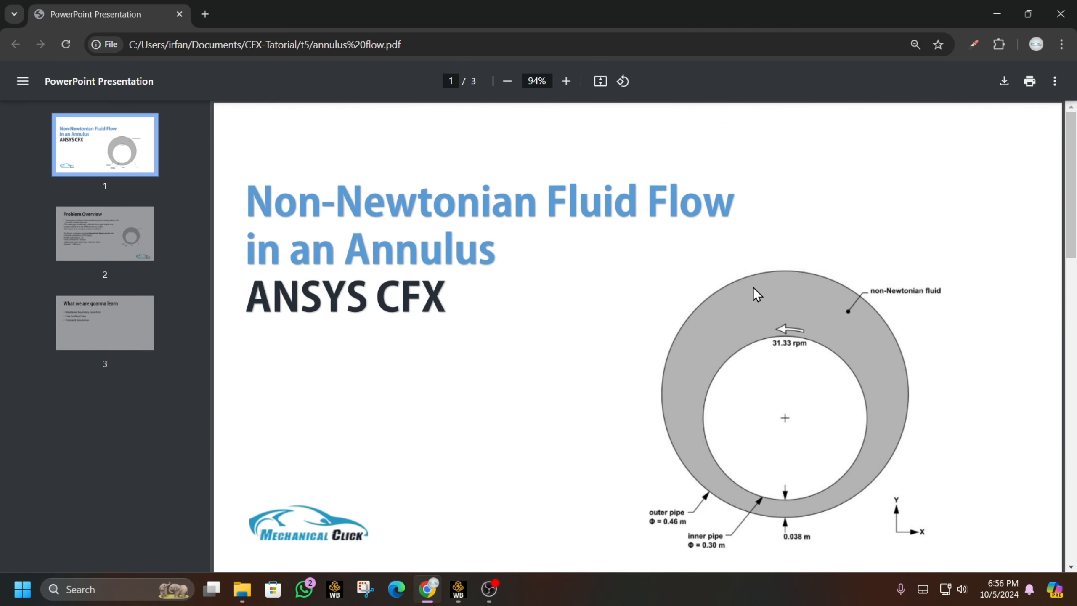
{"action": "scroll", "coordinate": [715, 166], "scroll_direction": "down", "scroll_amount": 4}
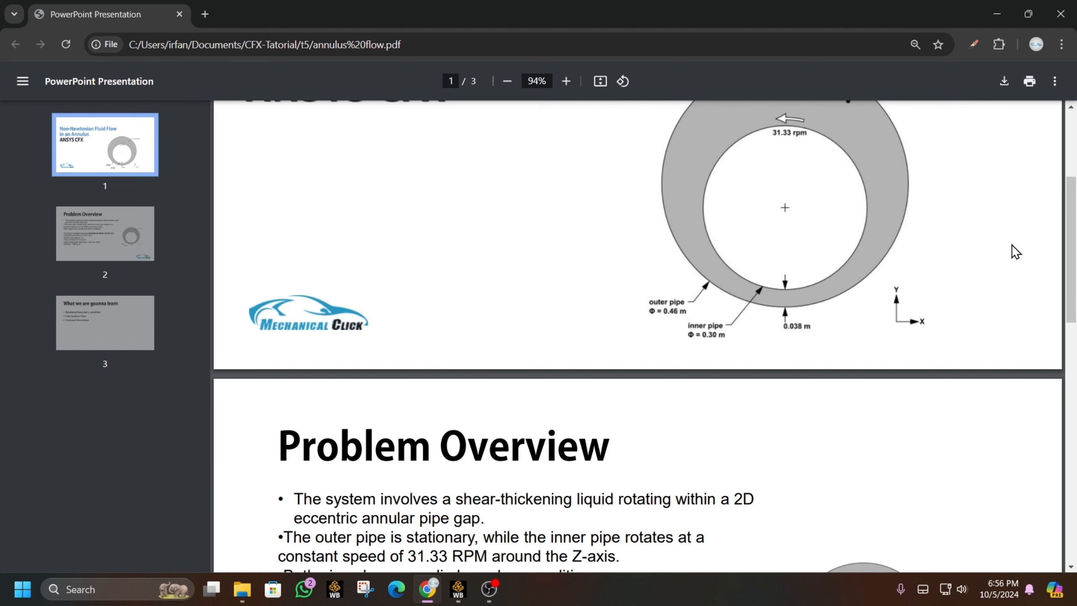
{"action": "scroll", "coordinate": [891, 259], "scroll_direction": "up", "scroll_amount": 2}
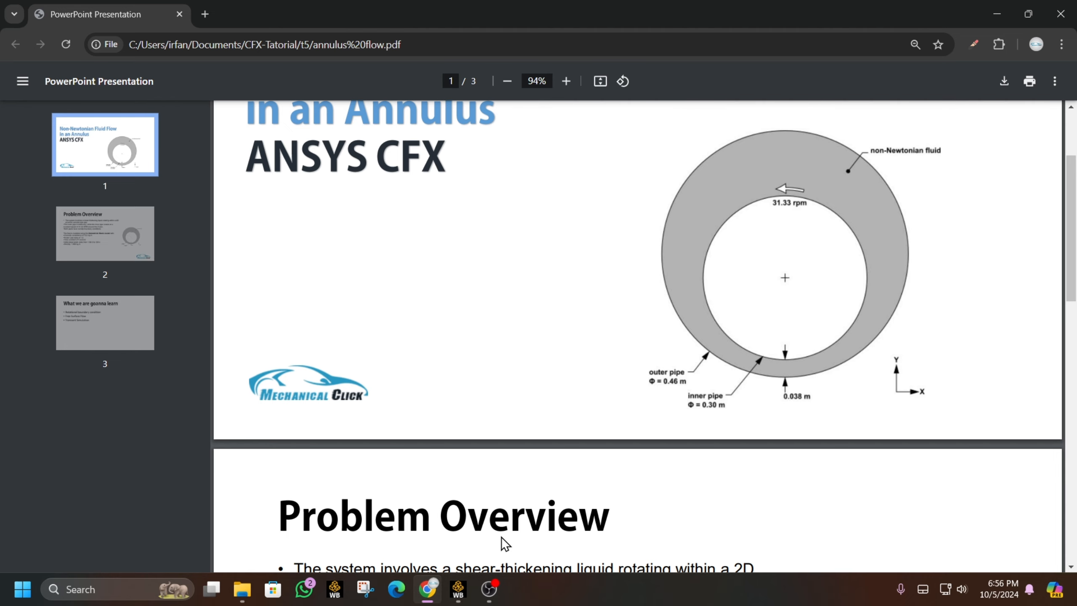
- Open case C's Setup in maximised CFX-Pre and view the annulus mesh along Z
{"action": "mouse_move", "coordinate": [458, 590]}
{"action": "left_click", "coordinate": [450, 505]}
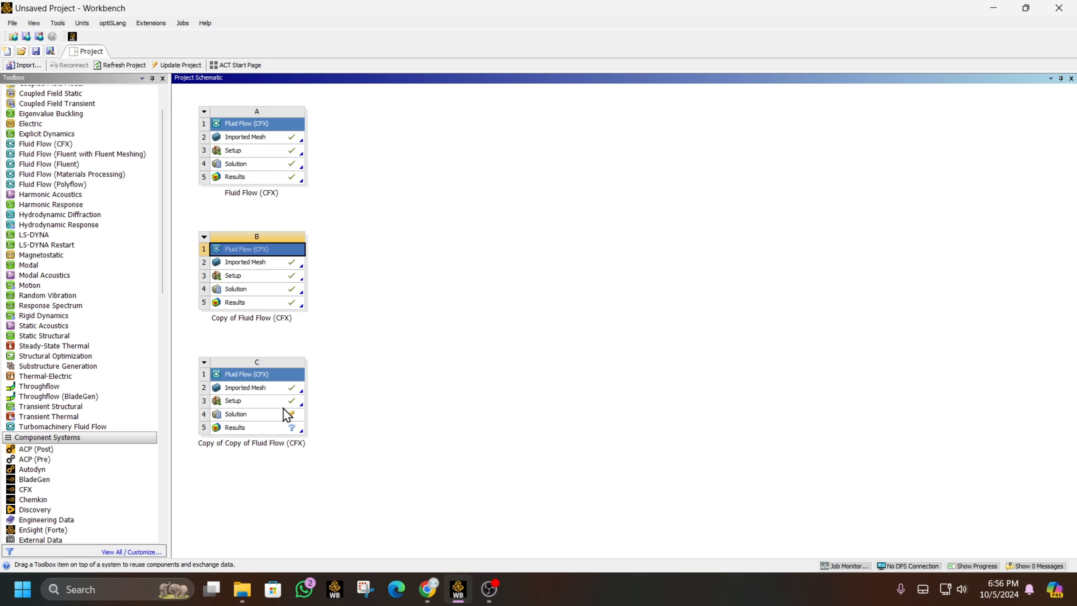
{"action": "double_click", "coordinate": [285, 403]}
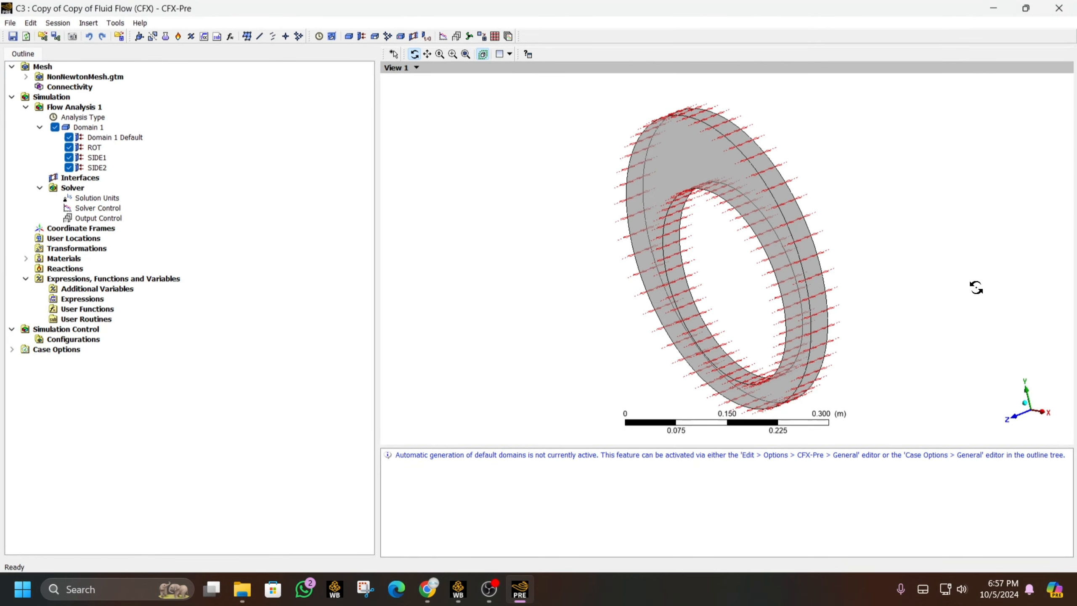
{"action": "left_click", "coordinate": [1032, 35]}
{"action": "left_click", "coordinate": [1011, 419]}
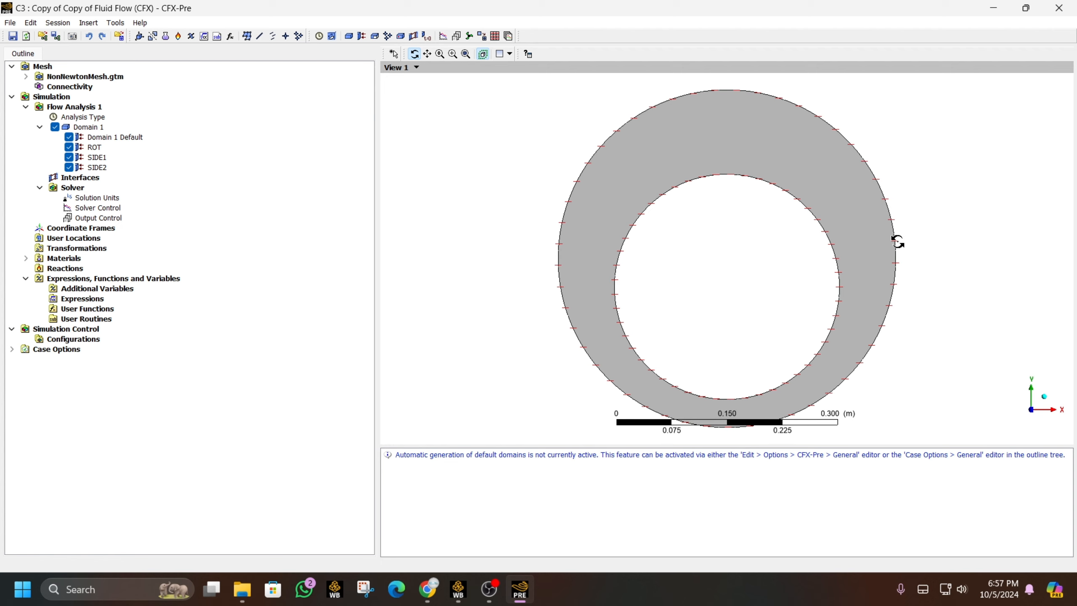
- Insert coordinate frame Coord 1 by Axis Points: origin 0,0,0, Z axis toward 0,0,1
{"action": "right_click", "coordinate": [58, 230]}
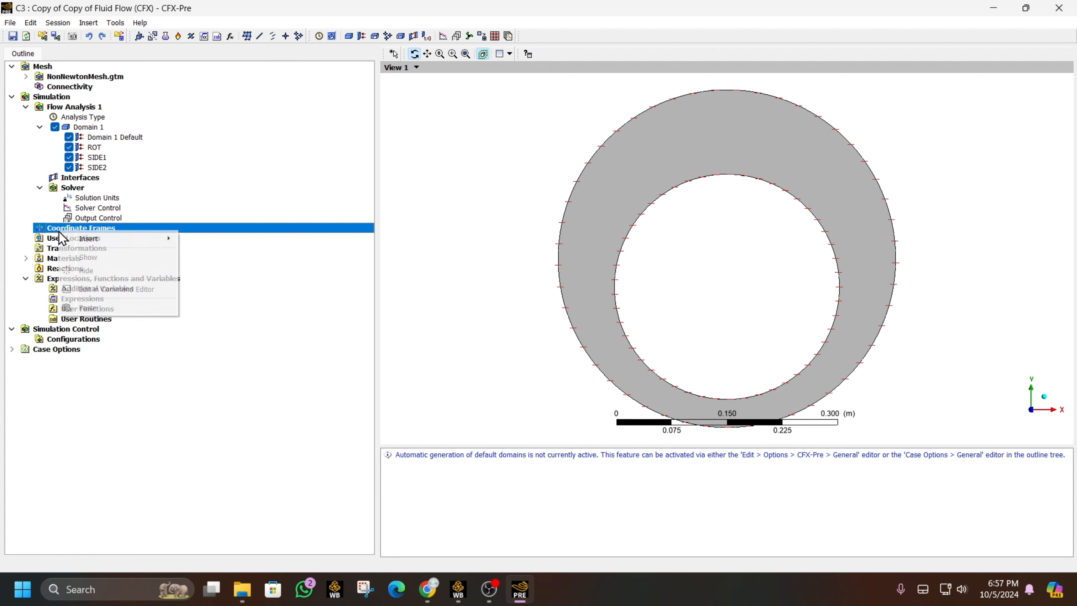
{"action": "left_click", "coordinate": [225, 243]}
{"action": "right_click", "coordinate": [115, 229]}
{"action": "mouse_move", "coordinate": [127, 233]}
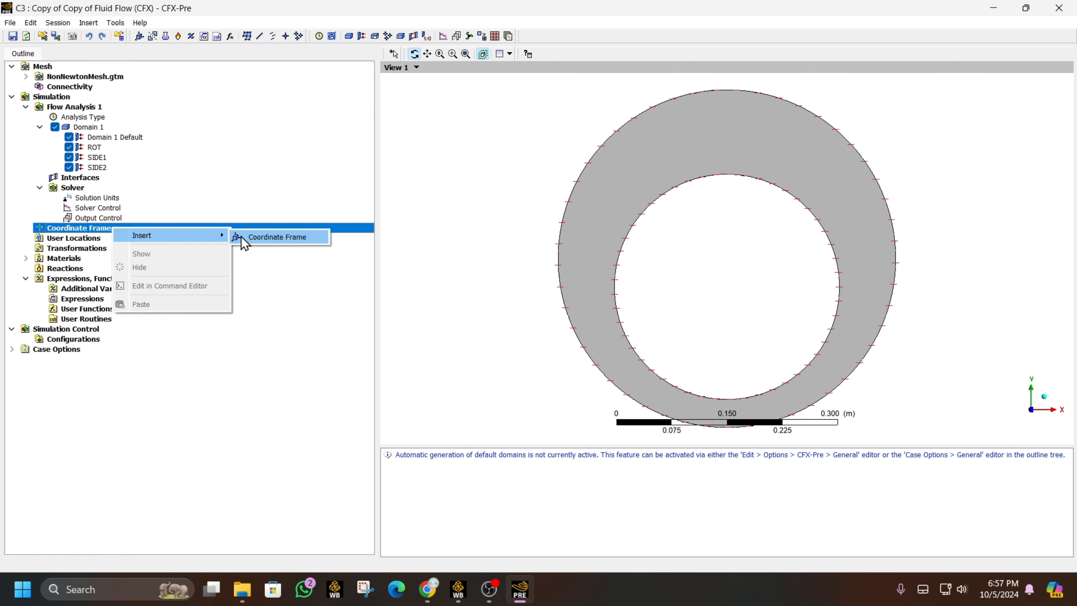
{"action": "left_click", "coordinate": [241, 234]}
{"action": "left_click", "coordinate": [275, 288]}
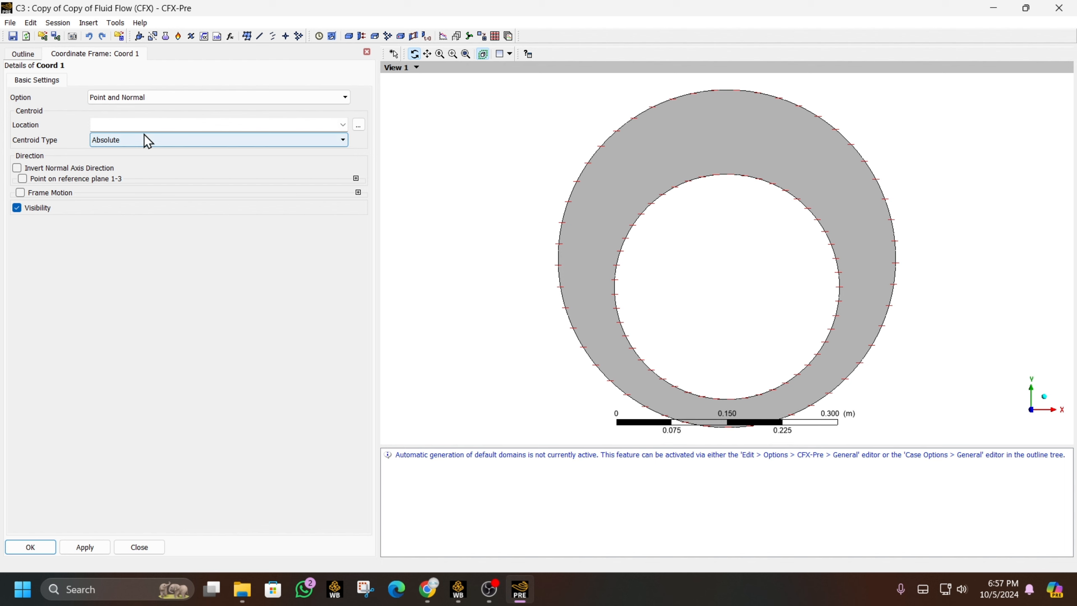
{"action": "left_click", "coordinate": [154, 125]}
{"action": "left_click", "coordinate": [238, 97]}
{"action": "left_click", "coordinate": [231, 116]}
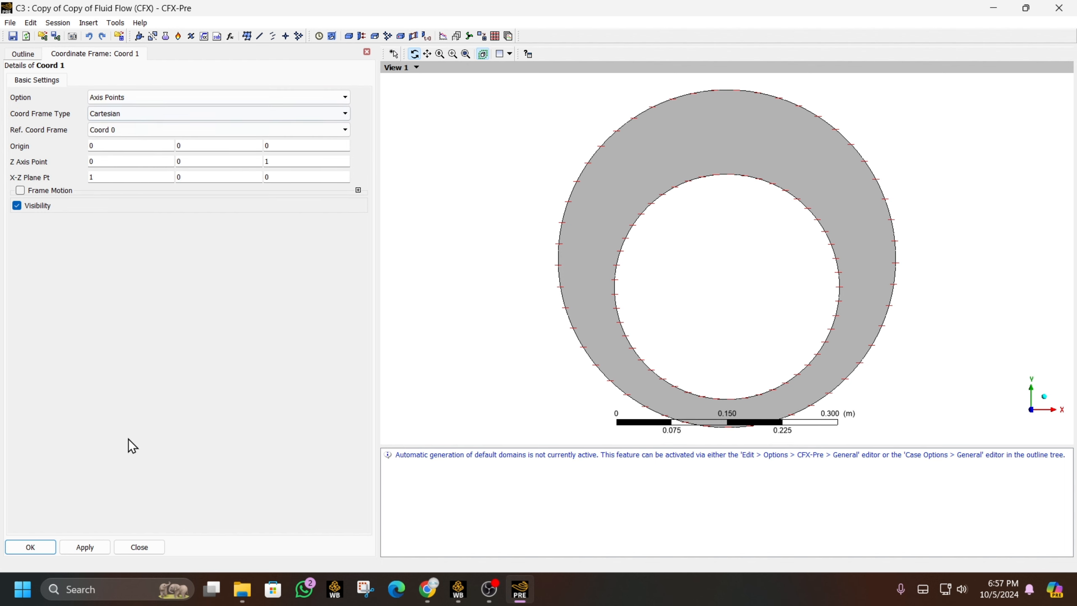
{"action": "left_click", "coordinate": [43, 547]}
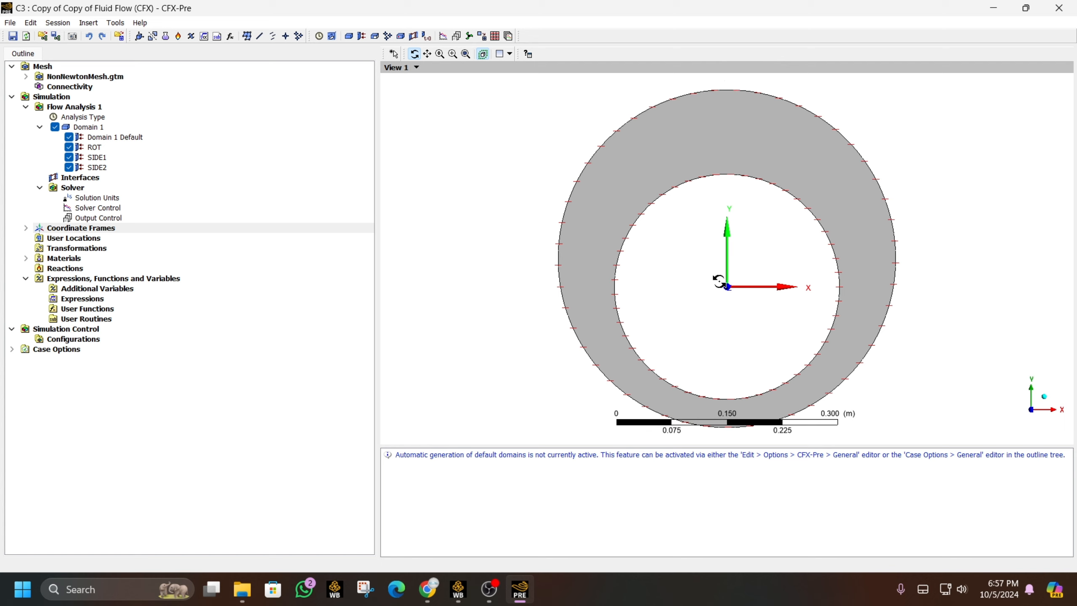
- Create Expression 1 defined as if(y<0 [m],1,0)
{"action": "right_click", "coordinate": [74, 299]}
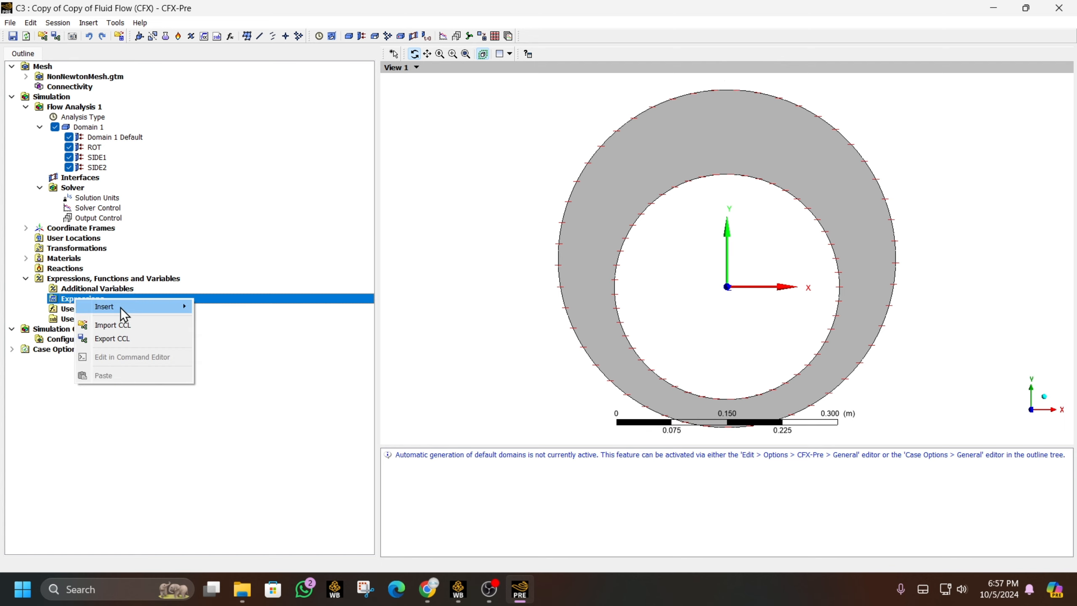
{"action": "mouse_move", "coordinate": [121, 307]}
{"action": "left_click", "coordinate": [224, 307]}
{"action": "key", "text": "Return"}
{"action": "right_click", "coordinate": [106, 297]}
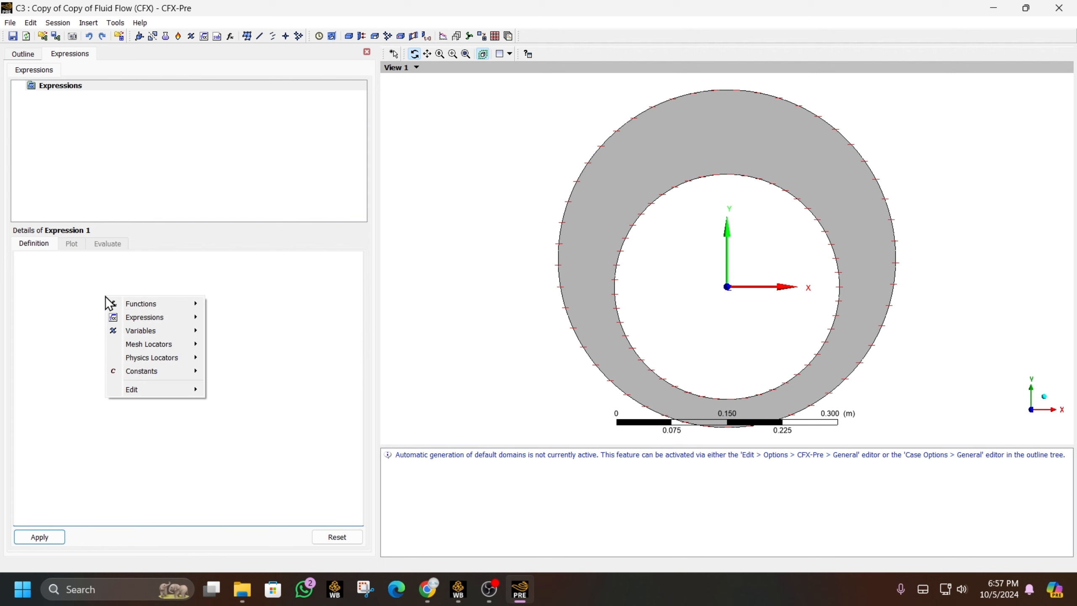
{"action": "mouse_move", "coordinate": [192, 304]}
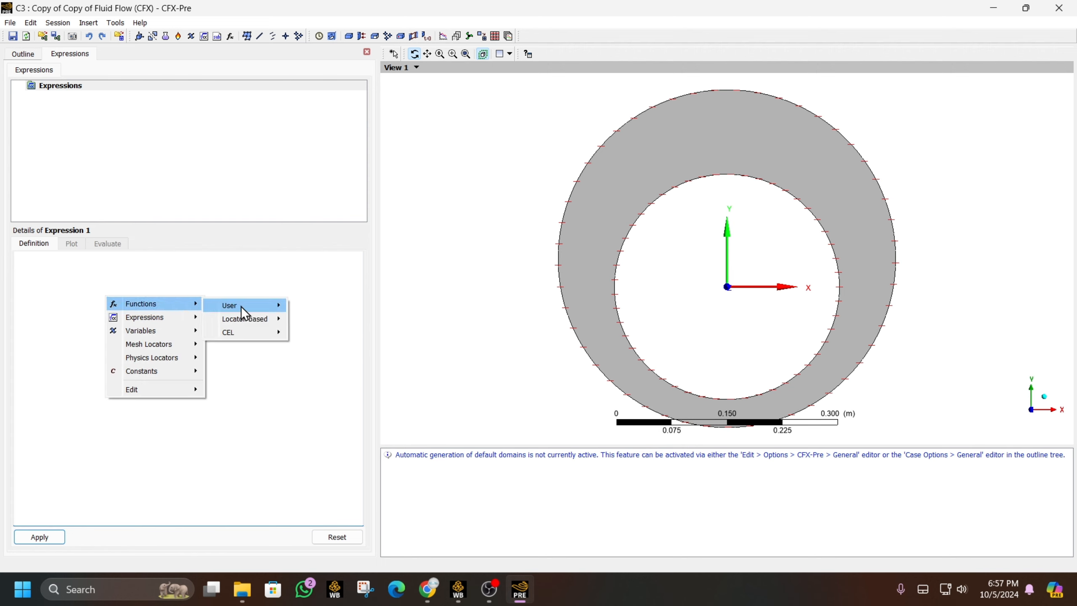
{"action": "mouse_move", "coordinate": [261, 322]}
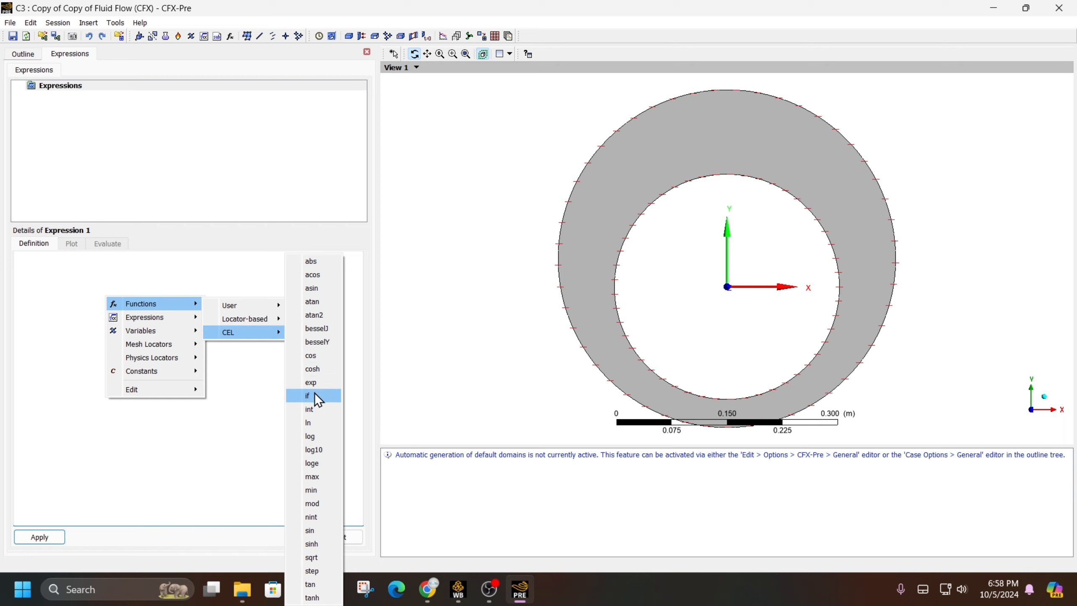
{"action": "left_click", "coordinate": [315, 395]}
{"action": "type", "text": "Y"}
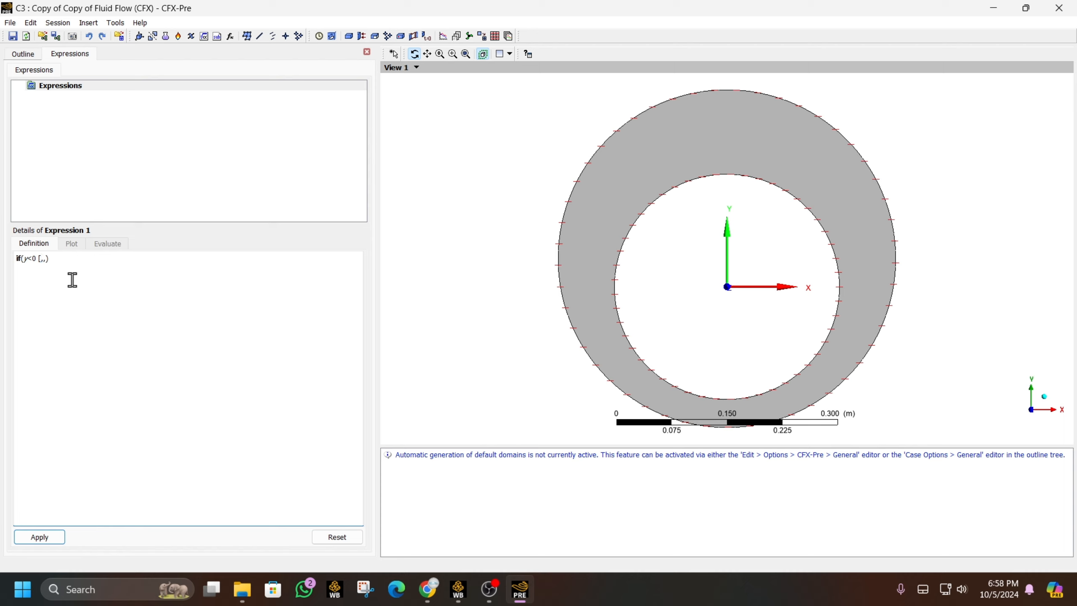
{"action": "type", "text": "<0 [m]"}
{"action": "left_click", "coordinate": [48, 536]}
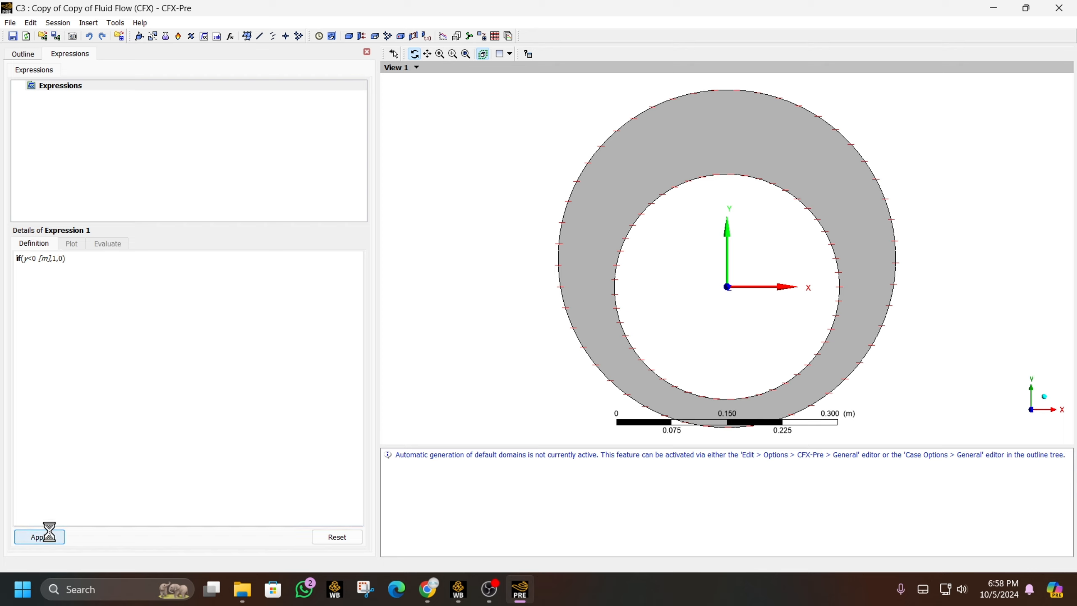
- Create Expression 2 defined as 1-Expression 1
{"action": "right_click", "coordinate": [77, 85]}
{"action": "mouse_move", "coordinate": [143, 88]}
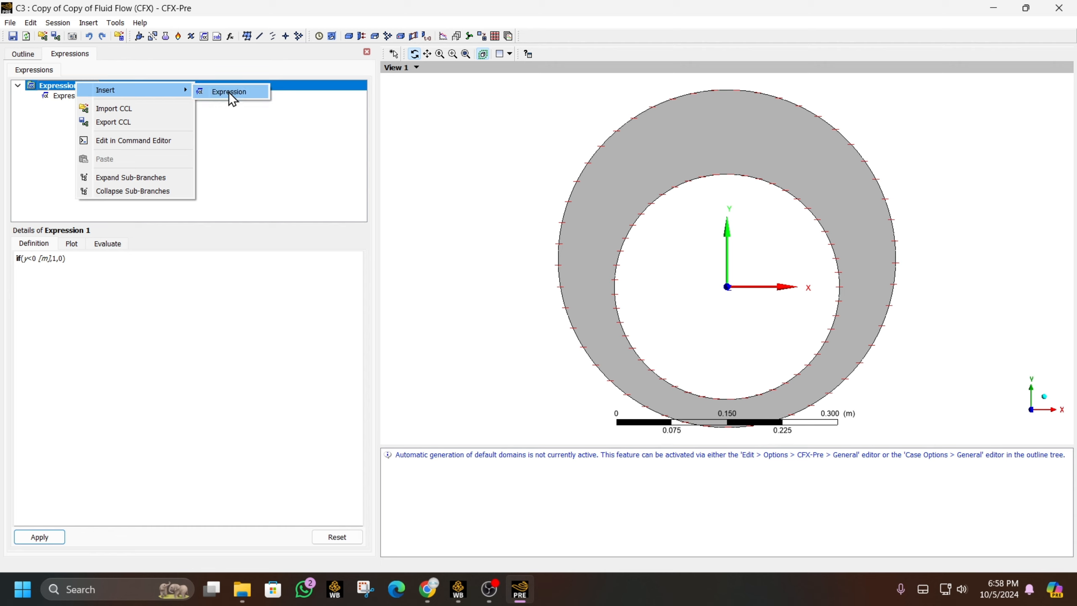
{"action": "left_click", "coordinate": [228, 92]}
{"action": "left_click", "coordinate": [270, 142]}
{"action": "right_click", "coordinate": [64, 272]}
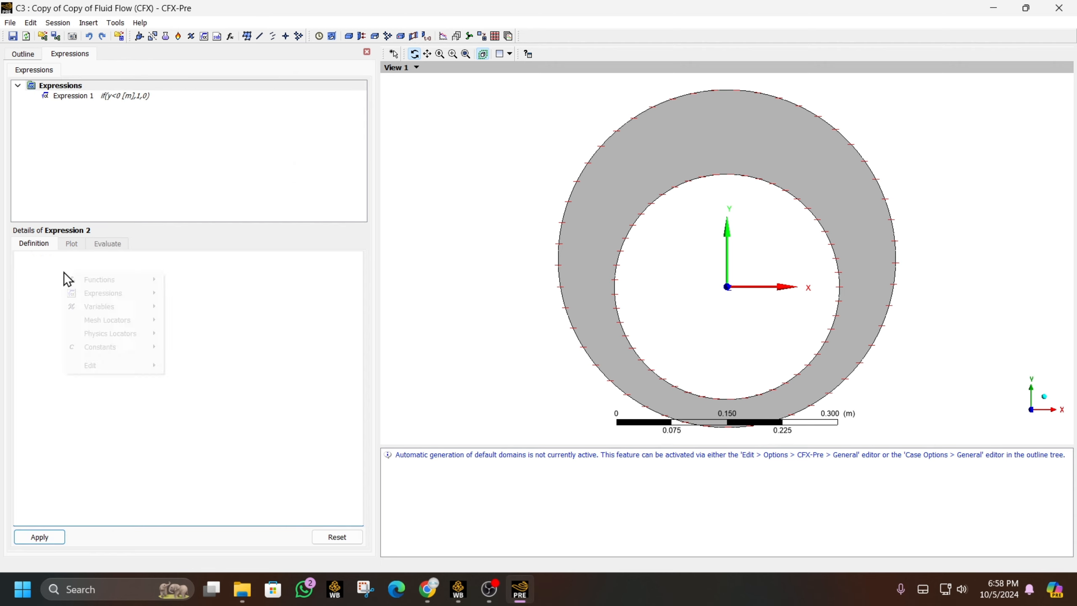
{"action": "left_click", "coordinate": [59, 258]}
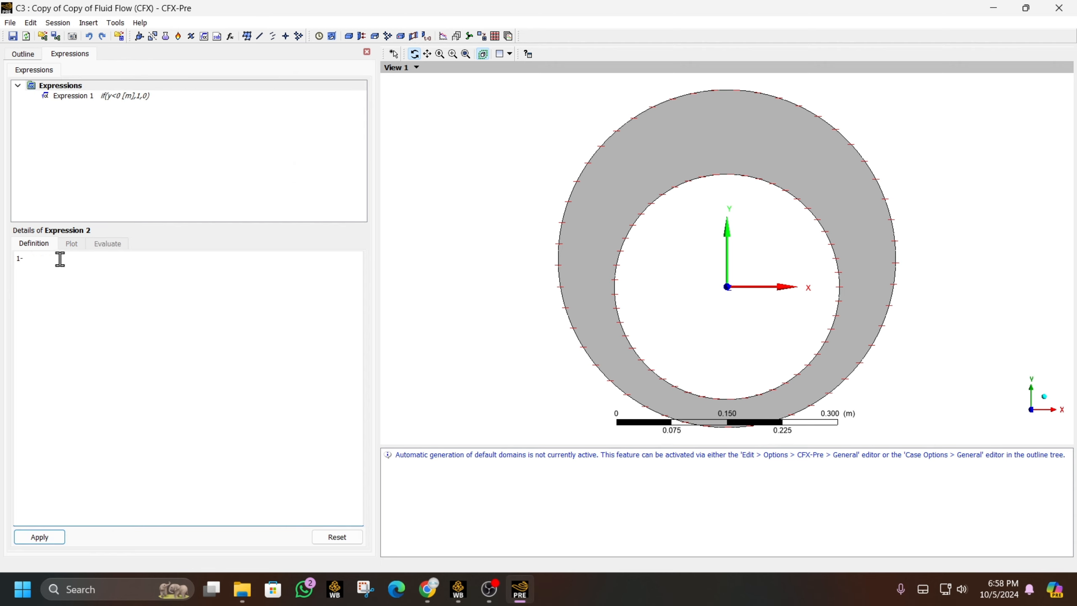
{"action": "type", "text": "1-"}
{"action": "right_click", "coordinate": [60, 259]}
{"action": "key", "text": "Down"}
{"action": "key", "text": "Right"}
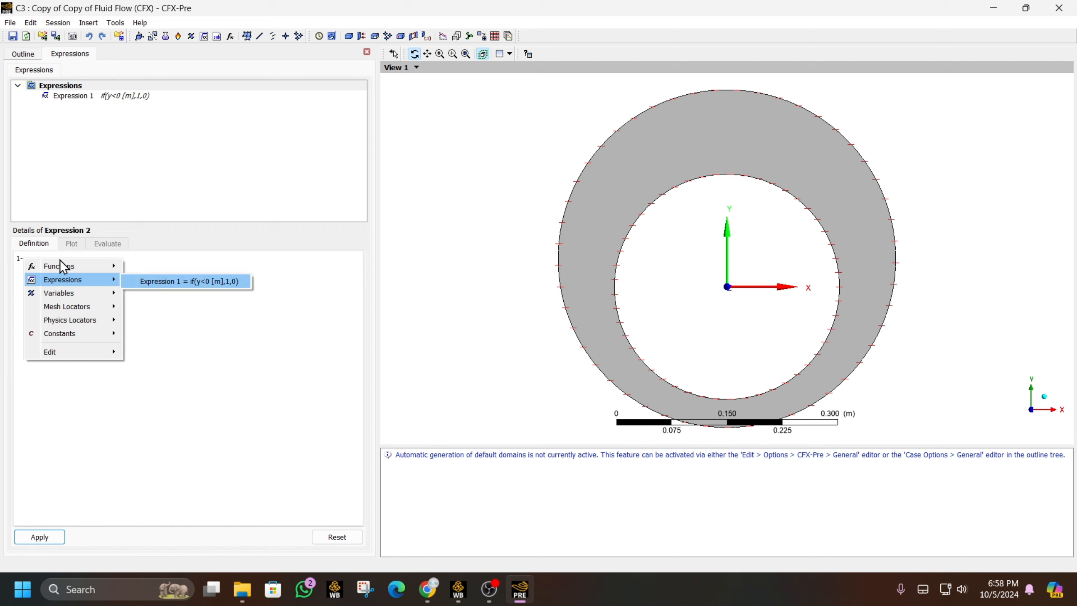
{"action": "key", "text": "Return"}
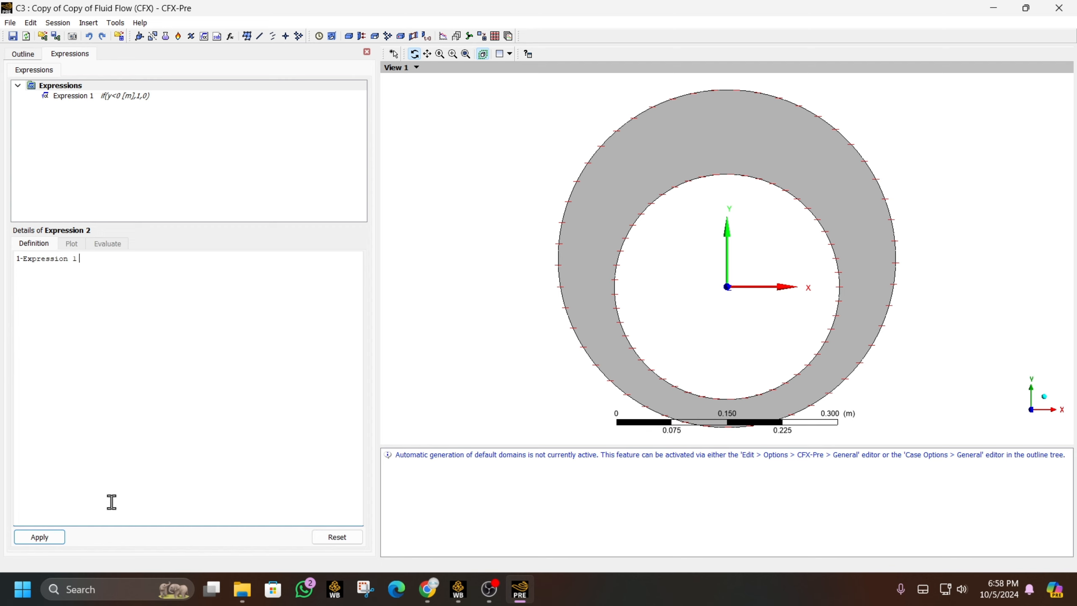
{"action": "left_click", "coordinate": [64, 537]}
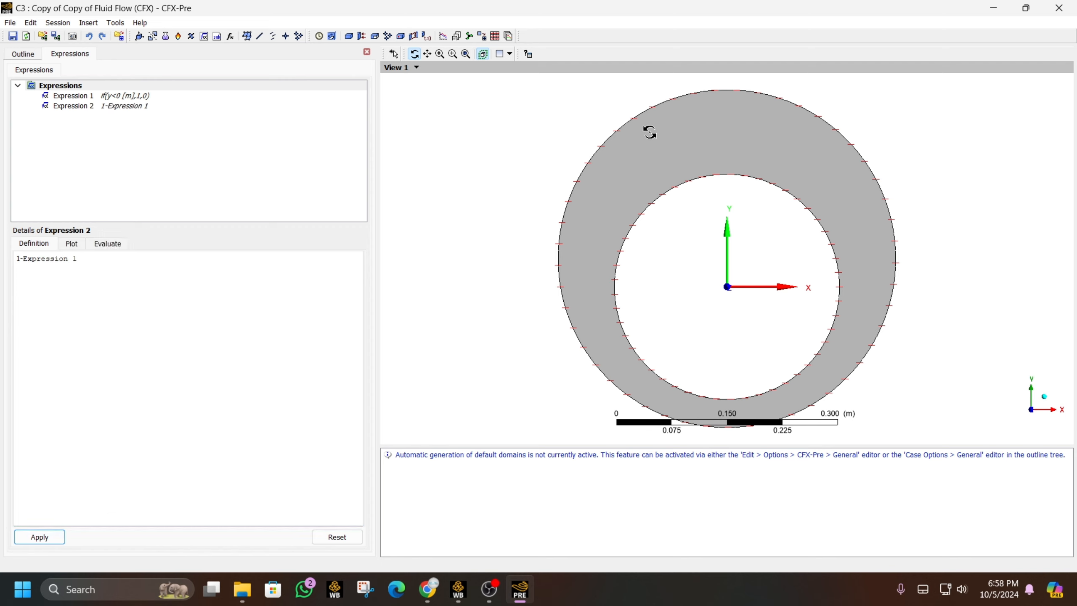
{"action": "left_click", "coordinate": [25, 54]}
- Add a fluid named airr, Air at 25 C, to Domain 1
{"action": "double_click", "coordinate": [98, 127]}
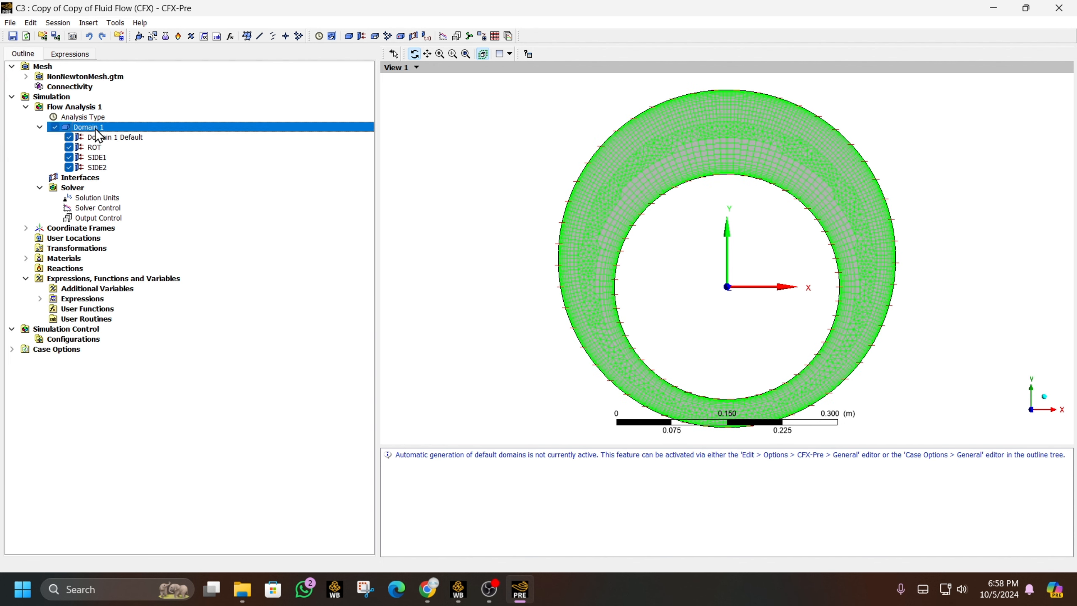
{"action": "left_click", "coordinate": [357, 178]}
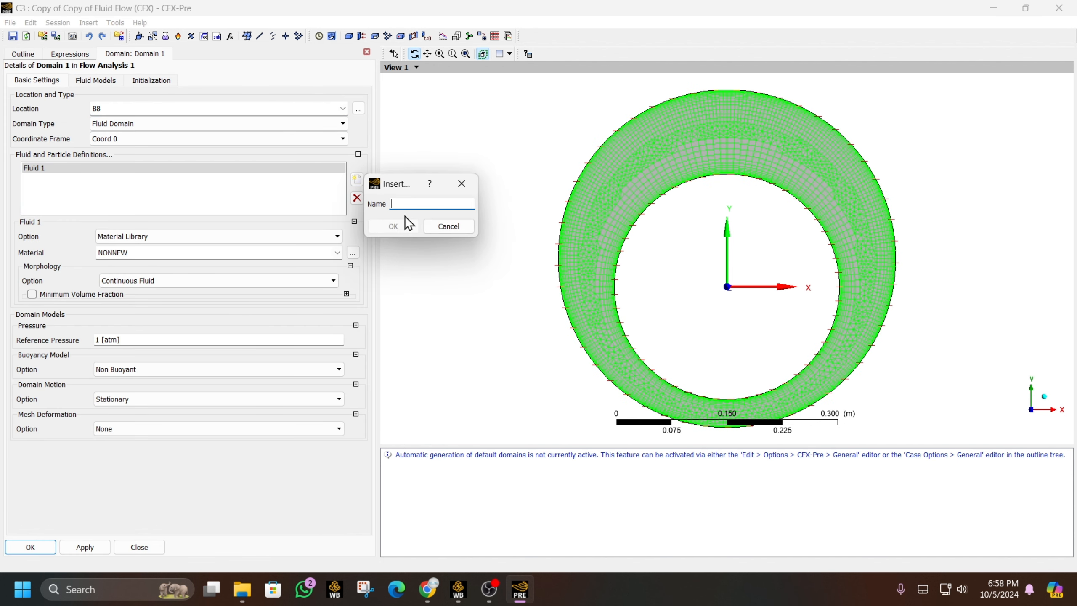
{"action": "type", "text": "airr"}
{"action": "key", "text": "Return"}
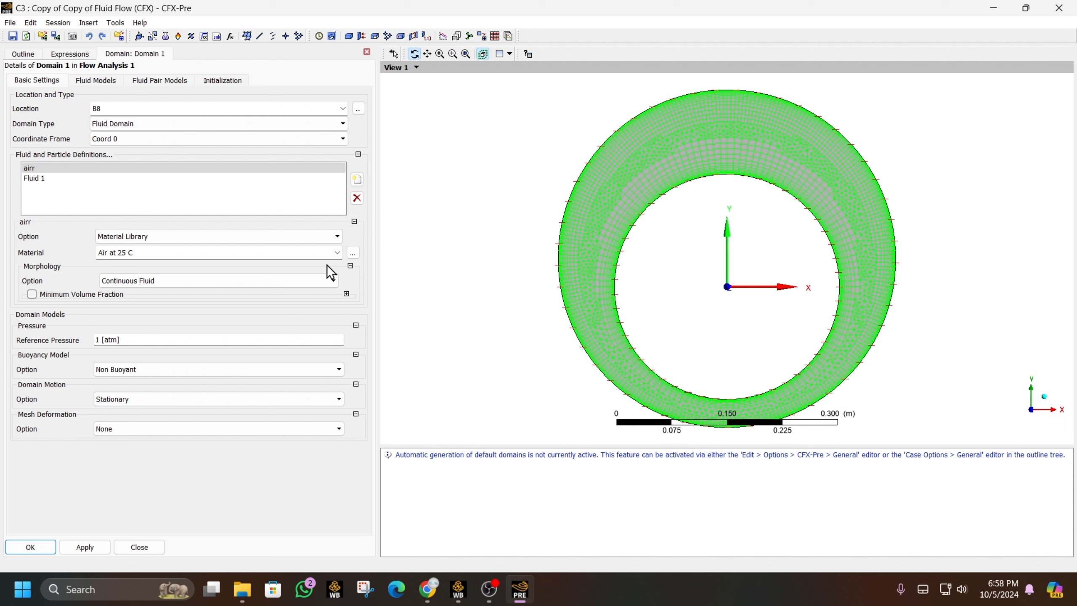
{"action": "left_click", "coordinate": [46, 178]}
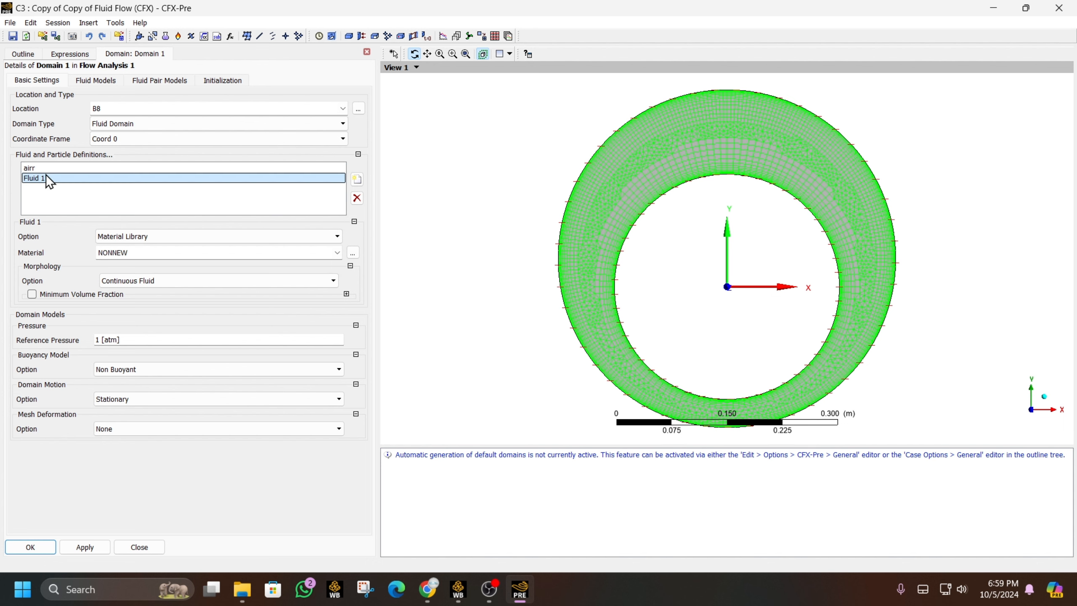
{"action": "left_click", "coordinate": [72, 168]}
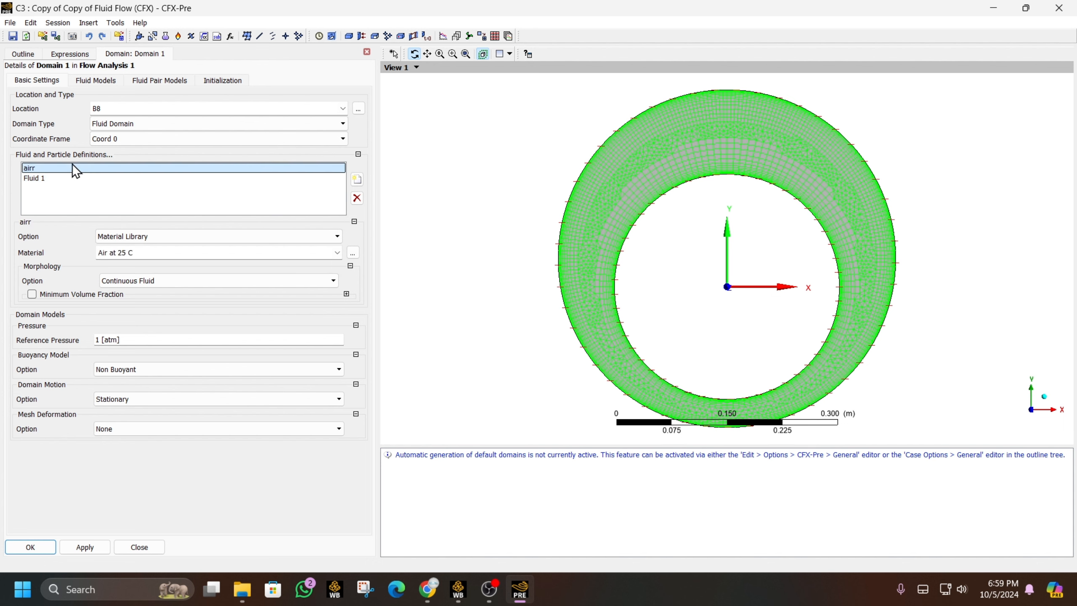
- Make Domain 1 buoyant with gravity 0, -9.81, 0 and reference density 1.25 kg m^-3
{"action": "left_click", "coordinate": [154, 369]}
{"action": "left_click", "coordinate": [150, 391]}
{"action": "left_click", "coordinate": [144, 385]}
{"action": "type", "text": "0 [m s^-2"}
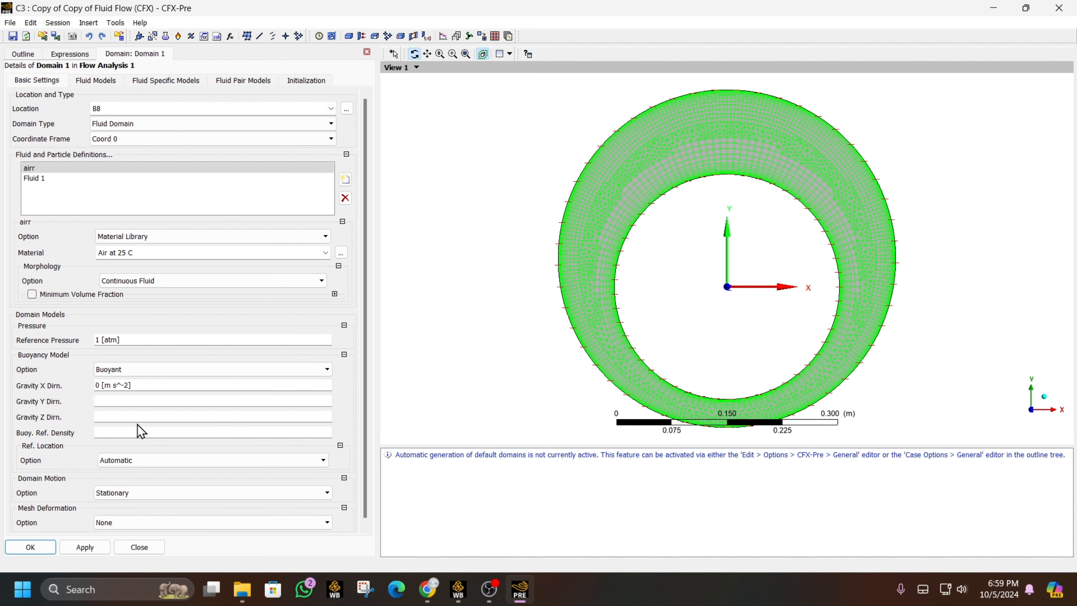
{"action": "left_click", "coordinate": [144, 417]}
{"action": "left_click", "coordinate": [143, 433]}
{"action": "type", "text": "1.2"}
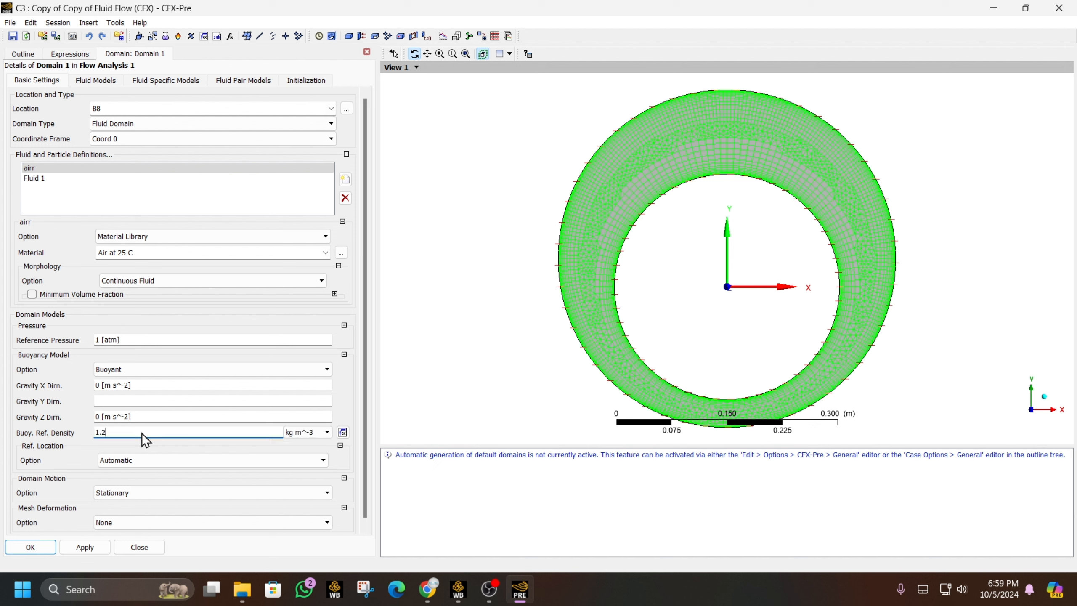
{"action": "type", "text": "5"}
{"action": "left_click", "coordinate": [133, 401]}
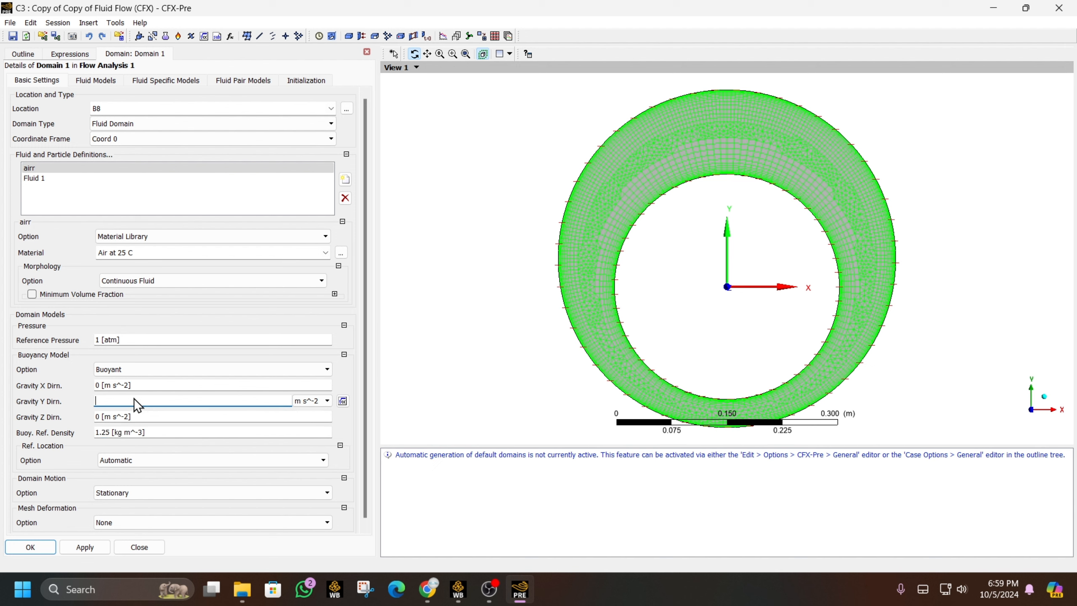
{"action": "type", "text": "-9.81"}
{"action": "left_click", "coordinate": [143, 416]}
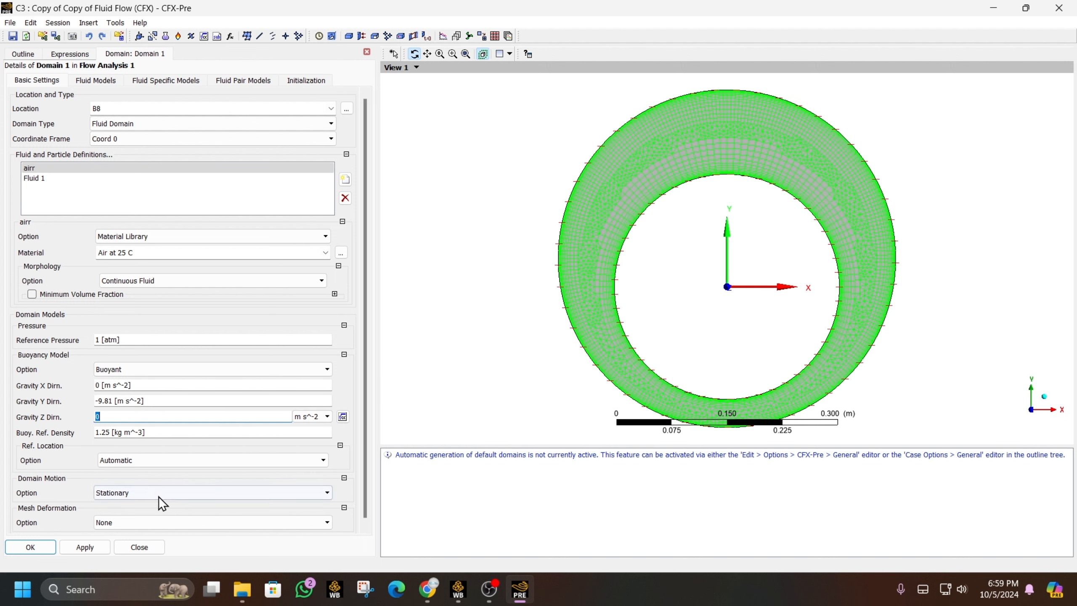
{"action": "left_click", "coordinate": [114, 81]}
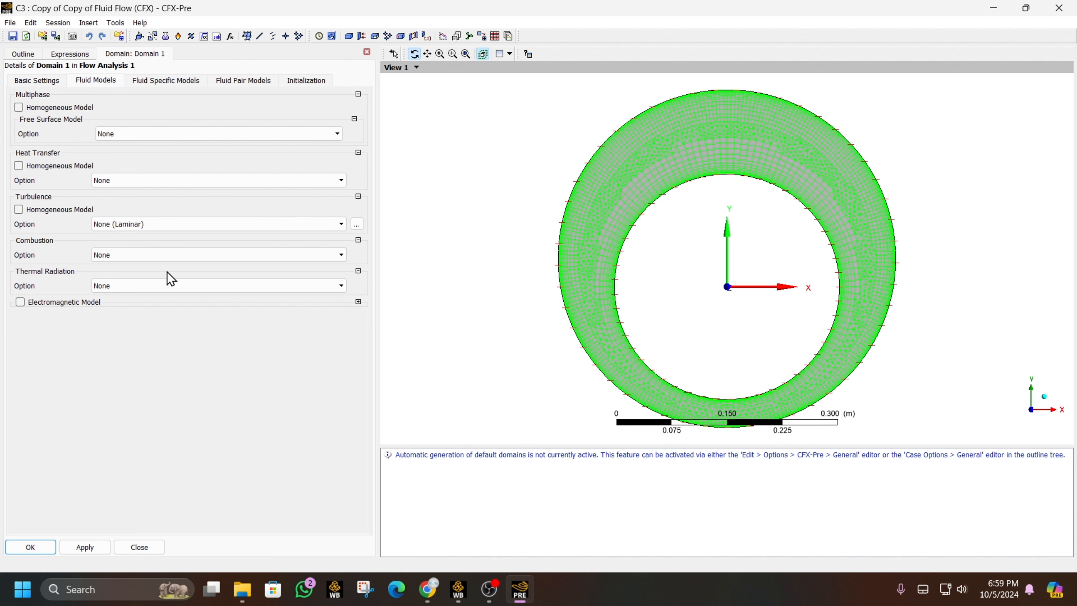
- Use the Standard free surface model for the Fluid 1 | airr pair
{"action": "left_click", "coordinate": [135, 135]}
{"action": "left_click", "coordinate": [143, 155]}
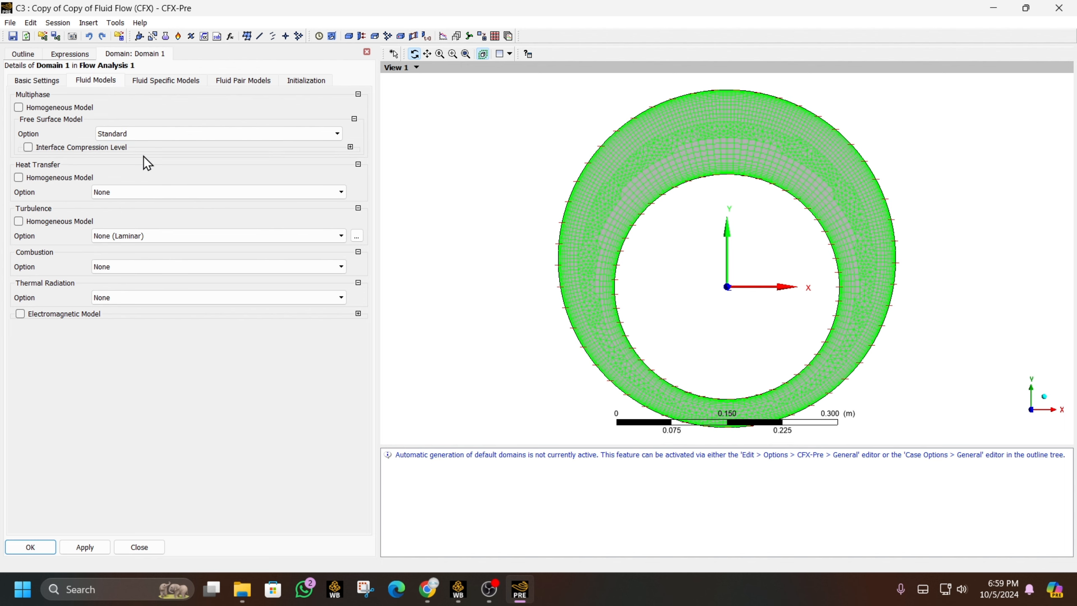
{"action": "left_click", "coordinate": [182, 80]}
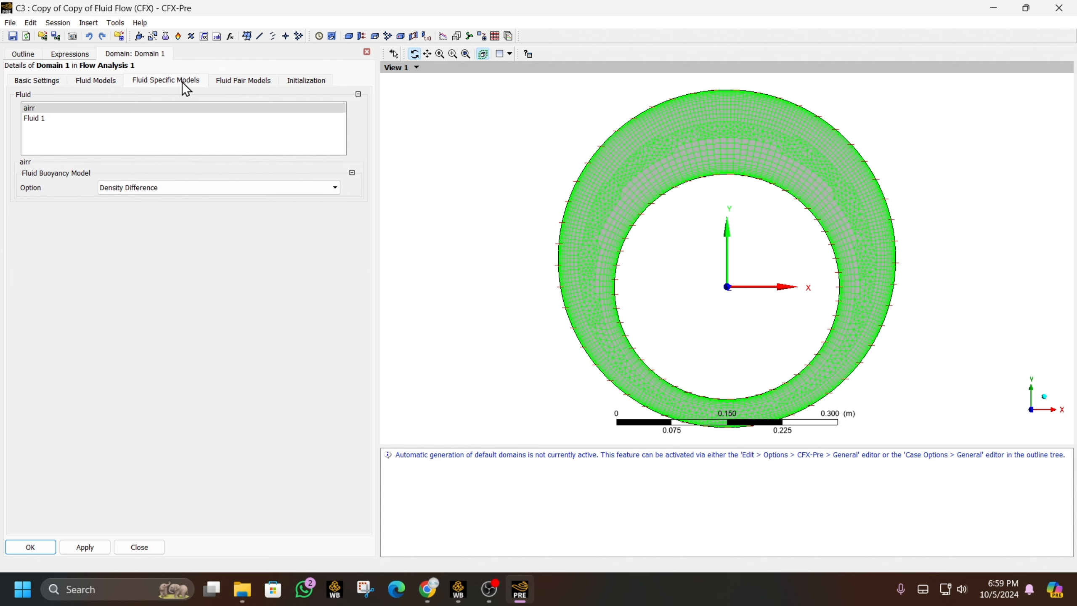
{"action": "left_click", "coordinate": [79, 121]}
{"action": "left_click", "coordinate": [88, 110]}
{"action": "left_click", "coordinate": [229, 82]}
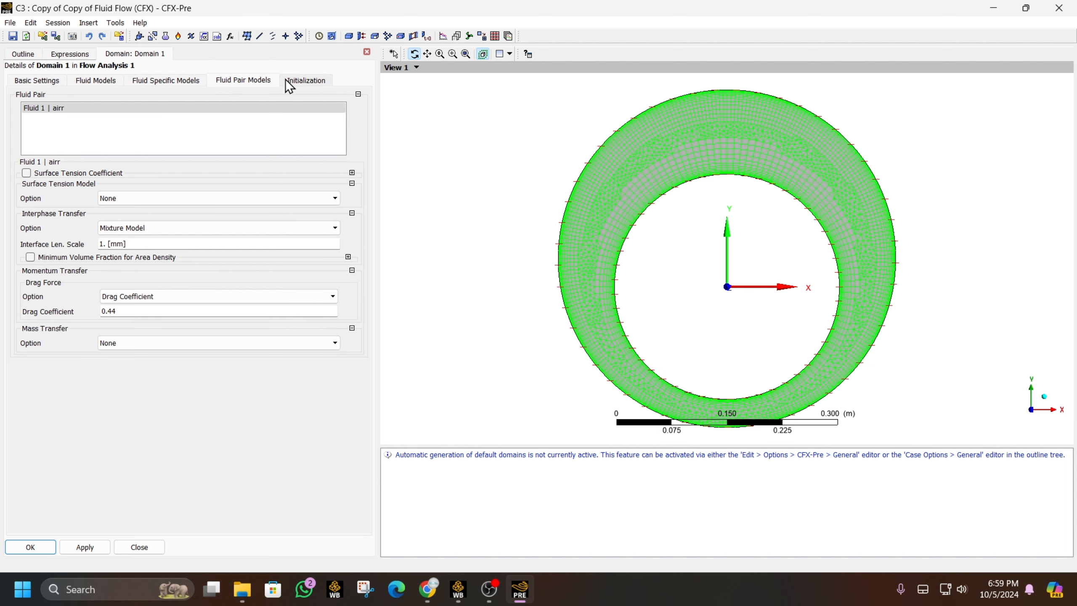
- Initialise airr at rest (U, V, W = 0) with volume fraction Expression 2
{"action": "left_click", "coordinate": [298, 81]}
{"action": "left_click", "coordinate": [150, 325]}
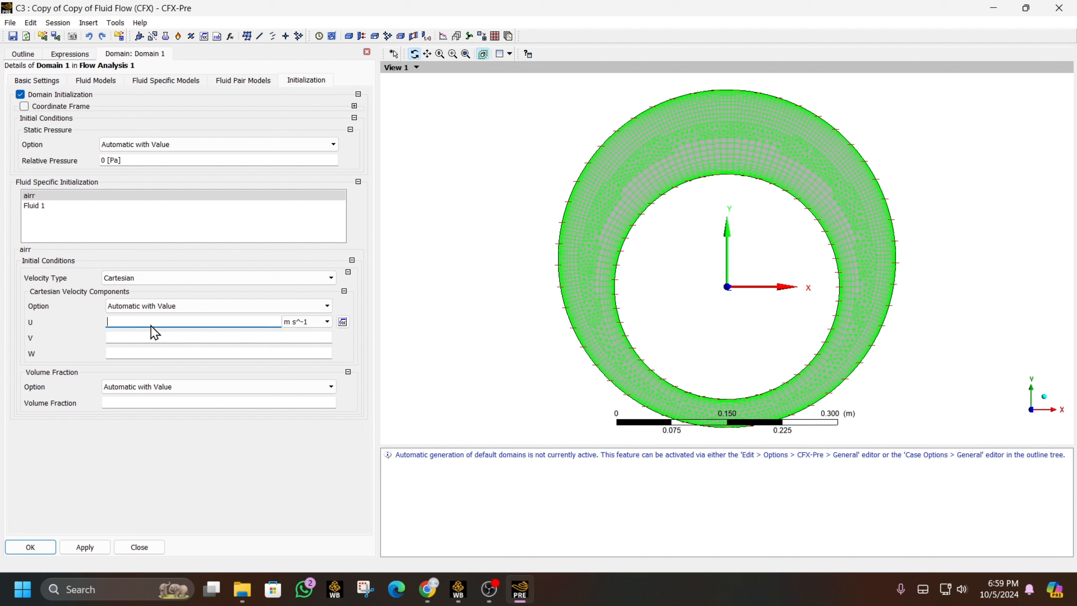
{"action": "type", "text": "0"}
{"action": "left_click", "coordinate": [150, 338]}
{"action": "type", "text": "0"}
{"action": "left_click", "coordinate": [154, 354]}
{"action": "type", "text": "0"}
{"action": "left_click", "coordinate": [161, 490]}
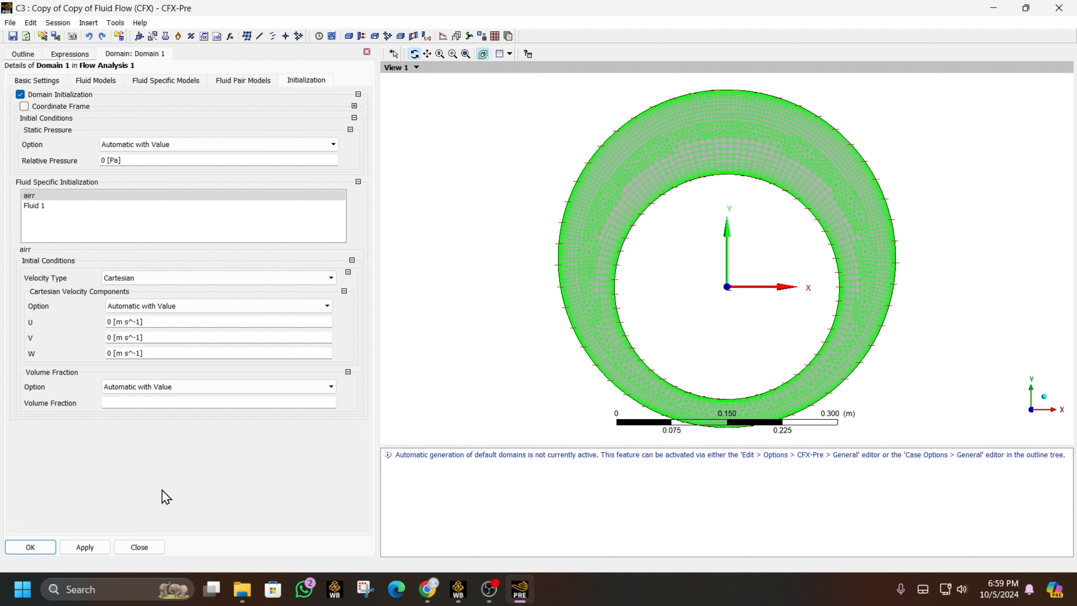
{"action": "left_click", "coordinate": [143, 403]}
{"action": "left_click", "coordinate": [347, 402]}
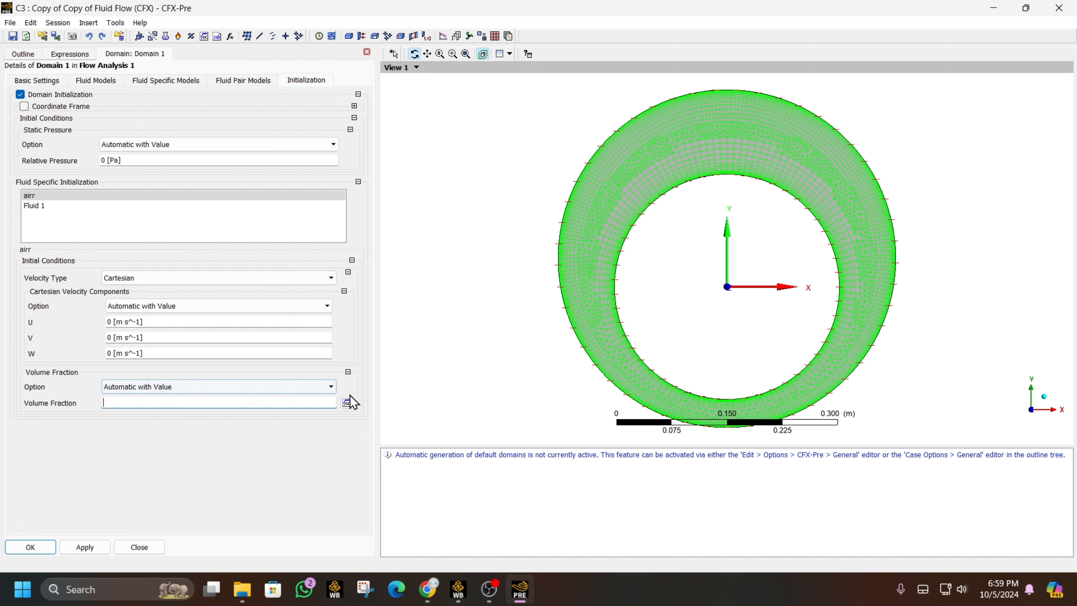
{"action": "right_click", "coordinate": [267, 408]}
{"action": "mouse_move", "coordinate": [311, 422]}
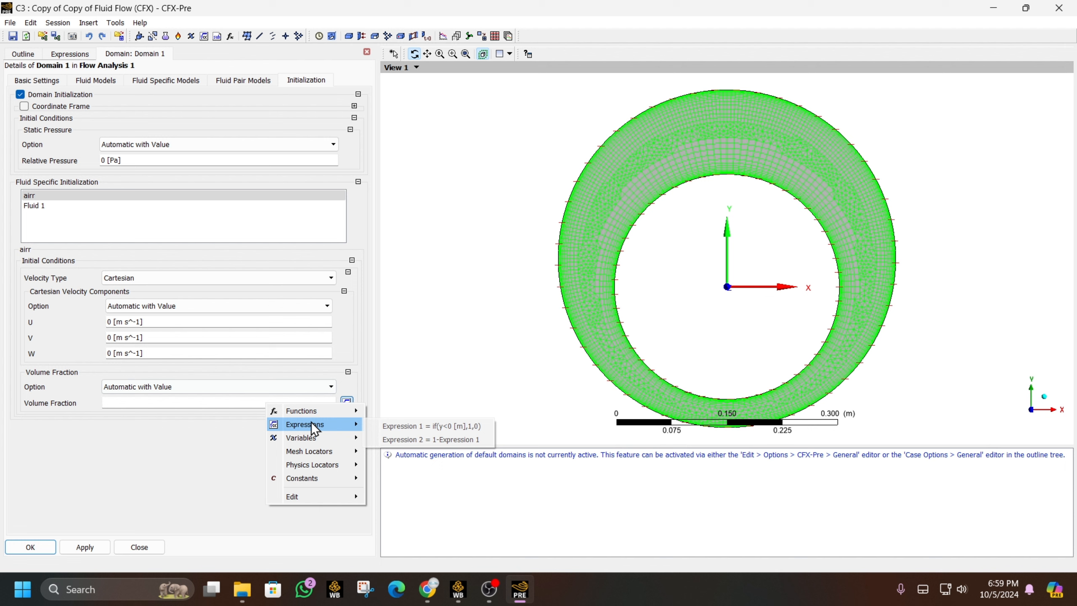
{"action": "left_click", "coordinate": [449, 445]}
- Initialise Fluid 1 at rest (U, V, W = 0) with volume fraction Expression 1
{"action": "left_click", "coordinate": [59, 206]}
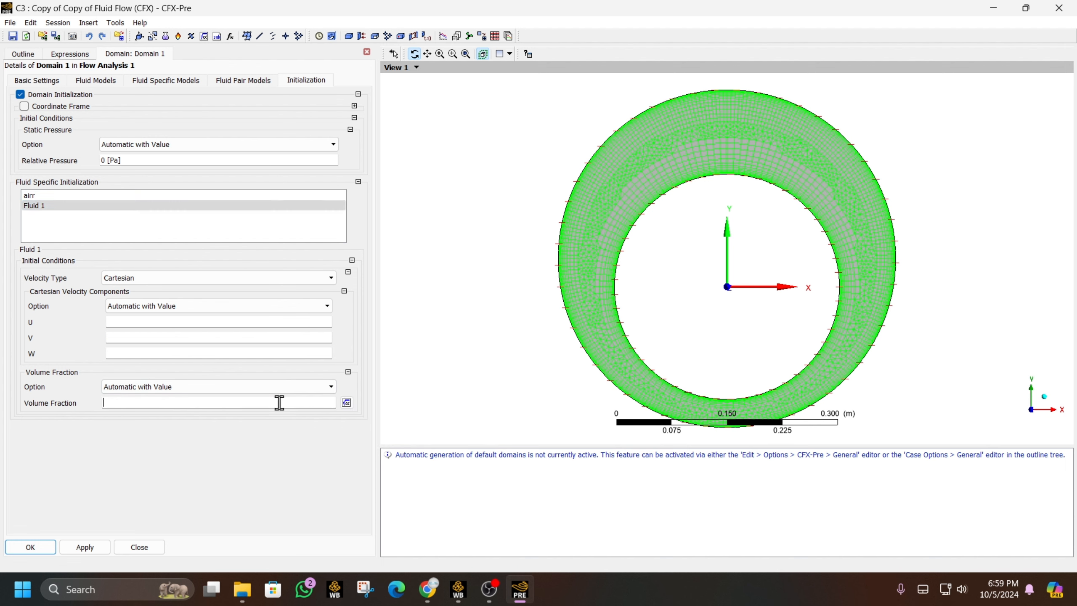
{"action": "left_click", "coordinate": [347, 402]}
{"action": "right_click", "coordinate": [243, 409]}
{"action": "mouse_move", "coordinate": [316, 424]}
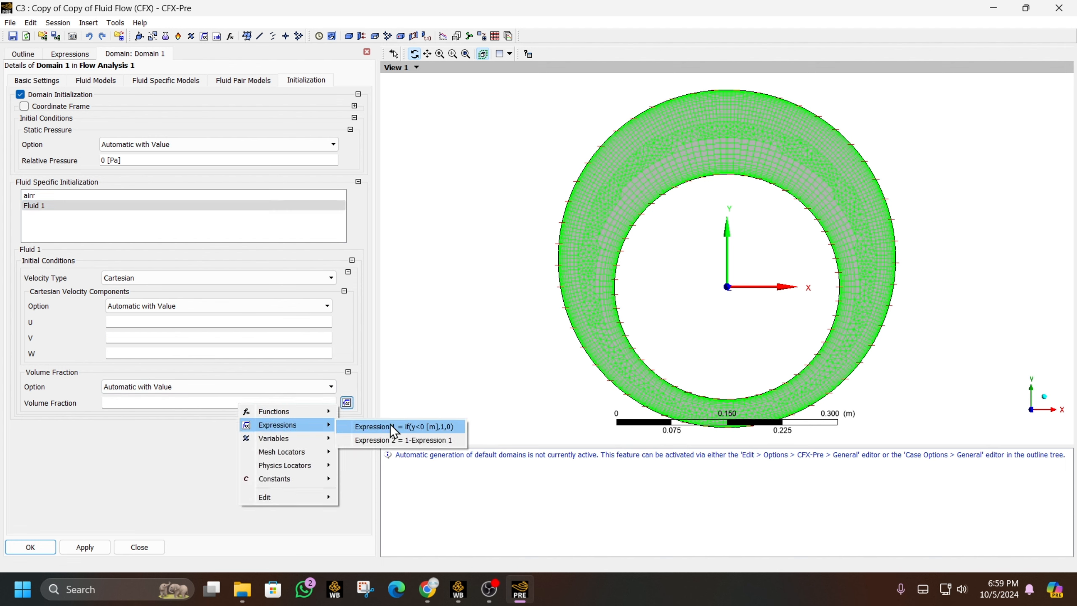
{"action": "left_click", "coordinate": [391, 424]}
{"action": "left_click", "coordinate": [62, 194]}
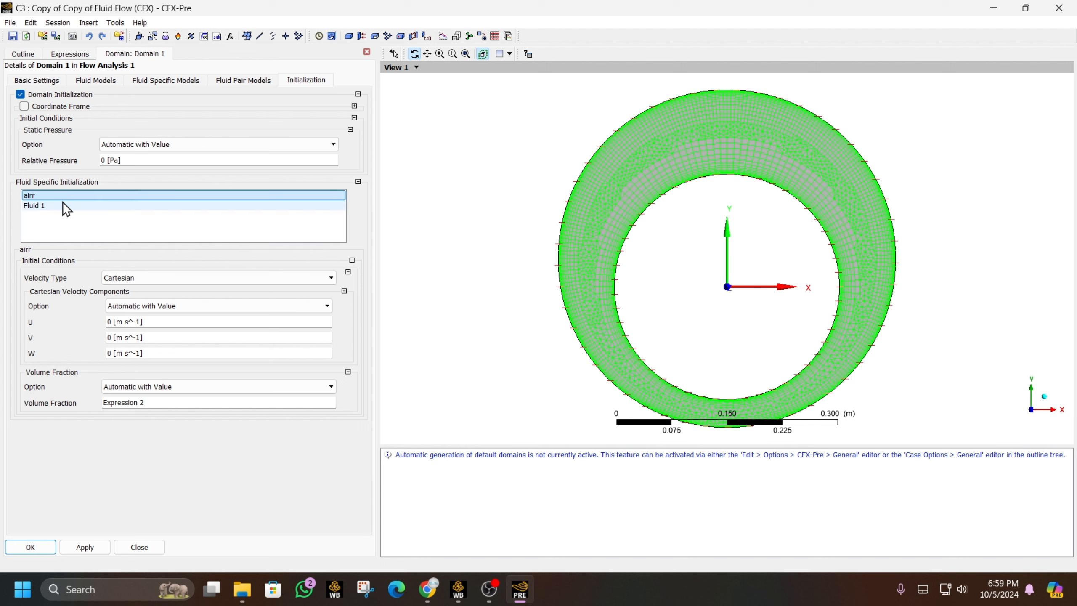
{"action": "left_click", "coordinate": [62, 203]}
{"action": "left_click", "coordinate": [135, 323]}
{"action": "type", "text": "0"}
{"action": "left_click", "coordinate": [131, 340]}
{"action": "type", "text": "0"}
{"action": "left_click", "coordinate": [129, 355]}
{"action": "type", "text": "0"}
{"action": "left_click", "coordinate": [38, 344]}
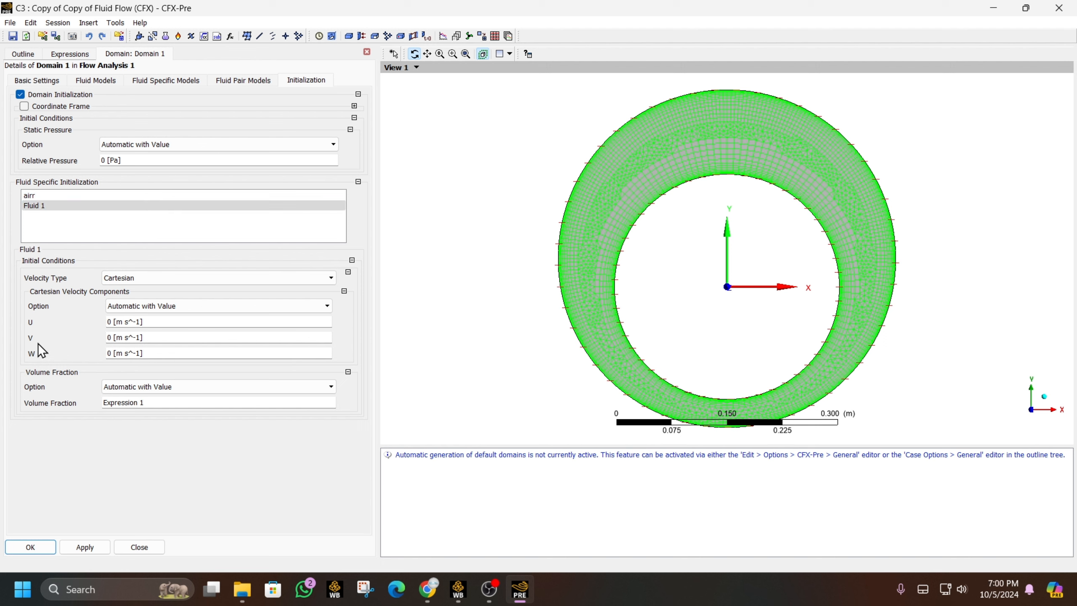
- Review the domain's model tabs and accept the Domain 1 settings
{"action": "left_click", "coordinate": [246, 82]}
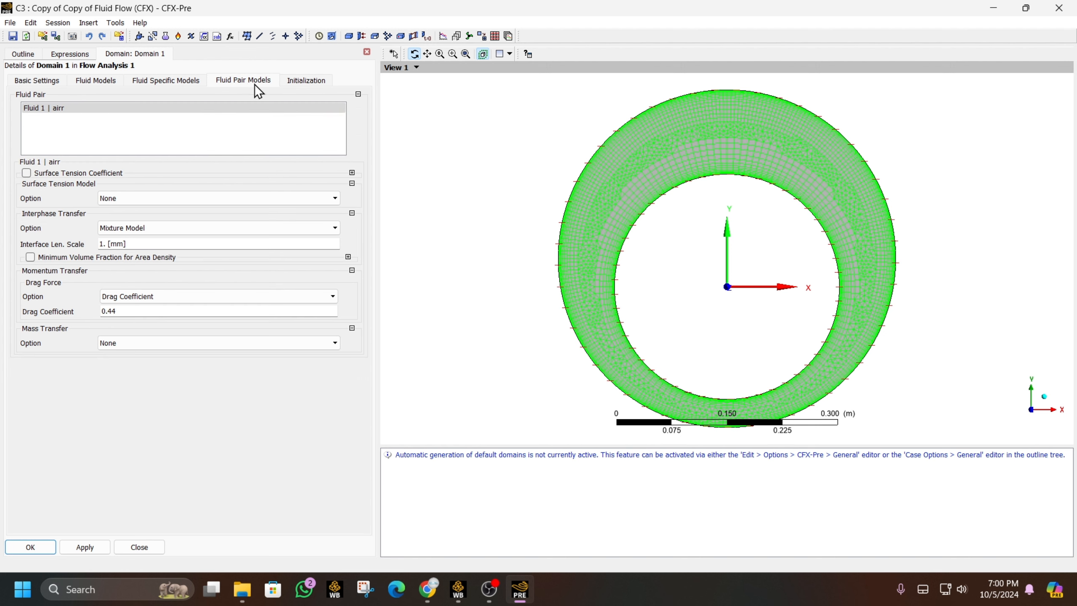
{"action": "left_click", "coordinate": [171, 87]}
{"action": "left_click", "coordinate": [92, 87]}
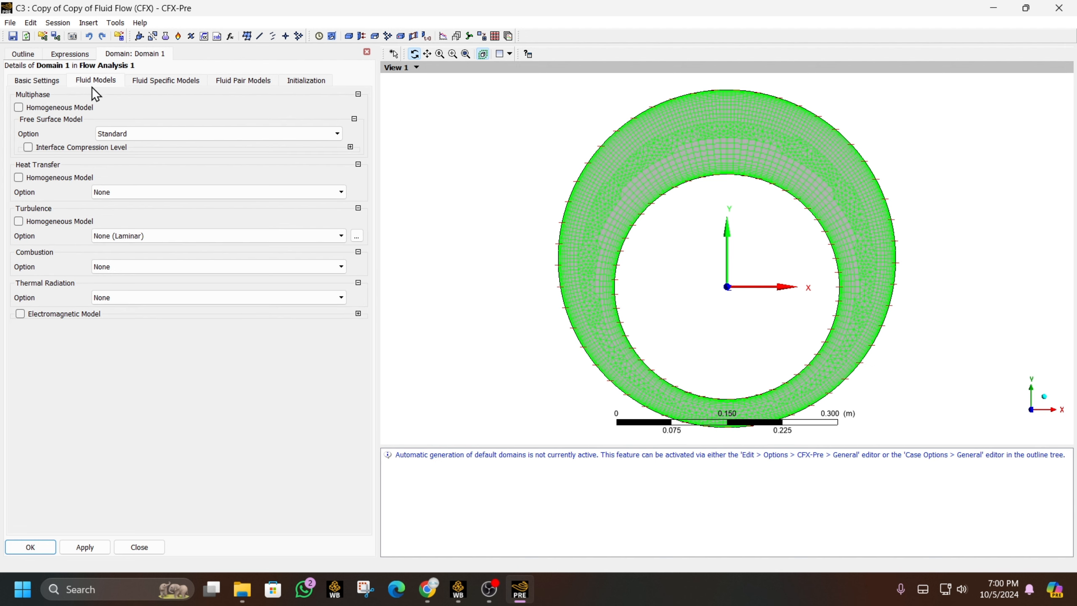
{"action": "left_click", "coordinate": [54, 83]}
{"action": "left_click", "coordinate": [30, 547]}
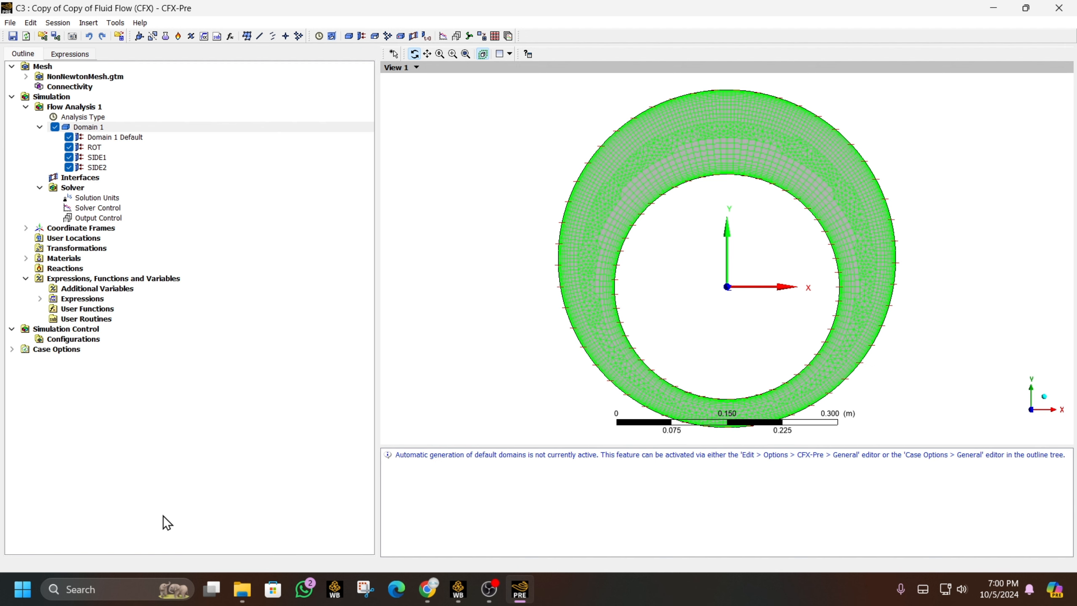
- Set transient results to be written every 10 timesteps
{"action": "double_click", "coordinate": [104, 217]}
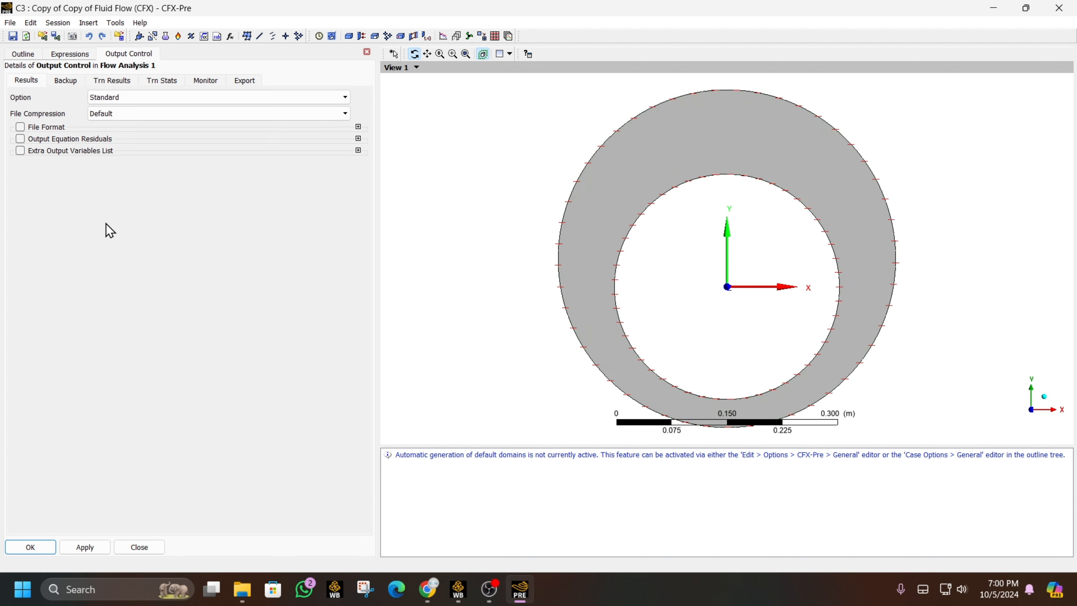
{"action": "left_click", "coordinate": [106, 80]}
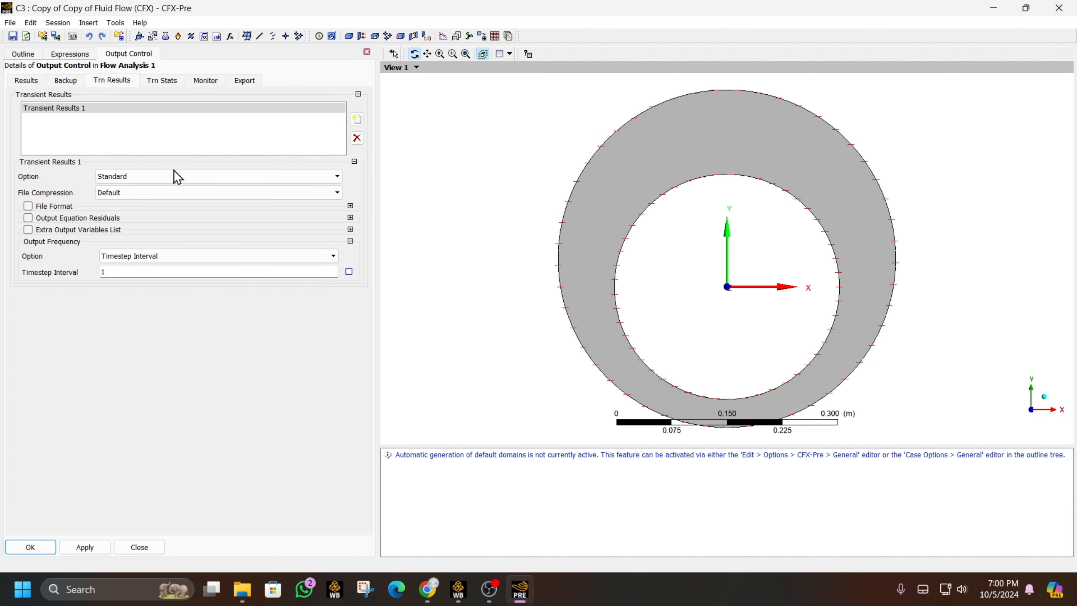
{"action": "left_click", "coordinate": [106, 270]}
{"action": "type", "text": "0"}
{"action": "left_click", "coordinate": [324, 180]}
{"action": "left_click", "coordinate": [325, 181]}
{"action": "left_click", "coordinate": [324, 180]}
{"action": "left_click", "coordinate": [325, 181]}
{"action": "left_click", "coordinate": [30, 547]}
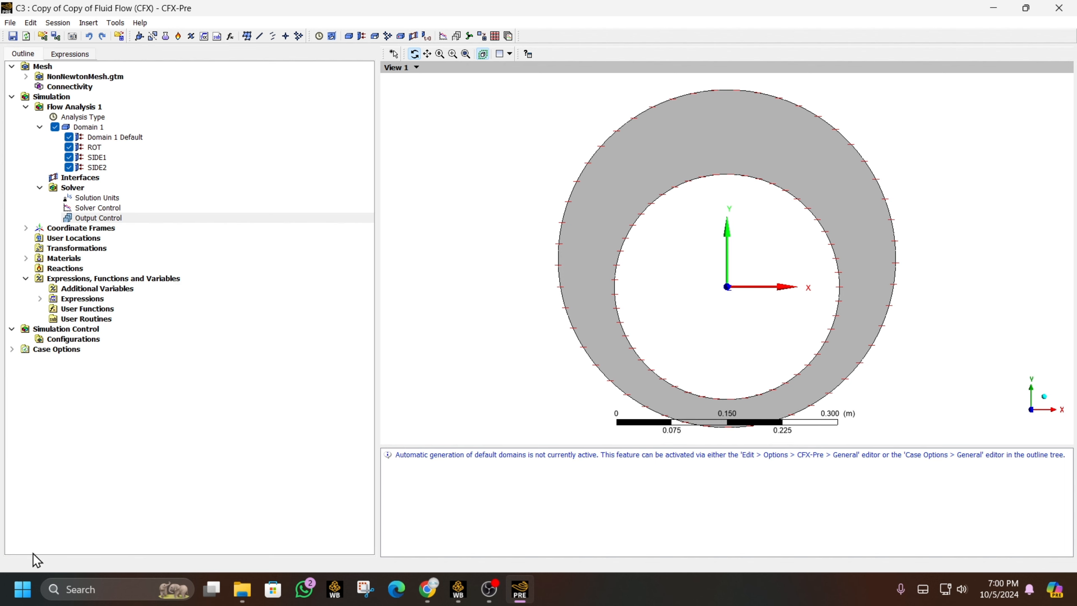
- Set the ROT wall's angular velocity to 5 rev min^-1
{"action": "double_click", "coordinate": [96, 148]}
{"action": "left_click", "coordinate": [106, 82]}
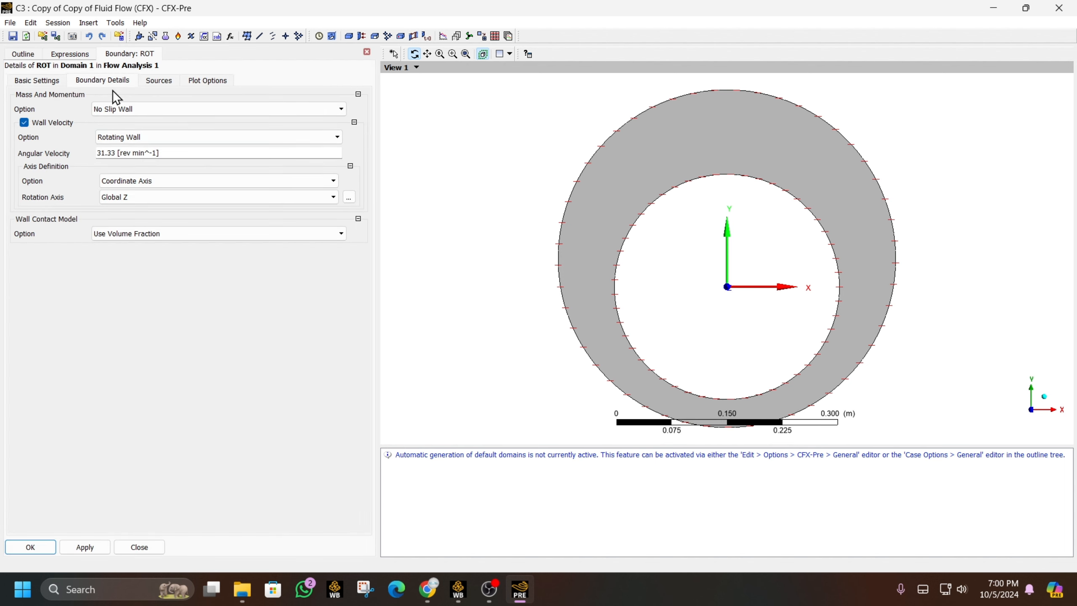
{"action": "left_click", "coordinate": [112, 155]}
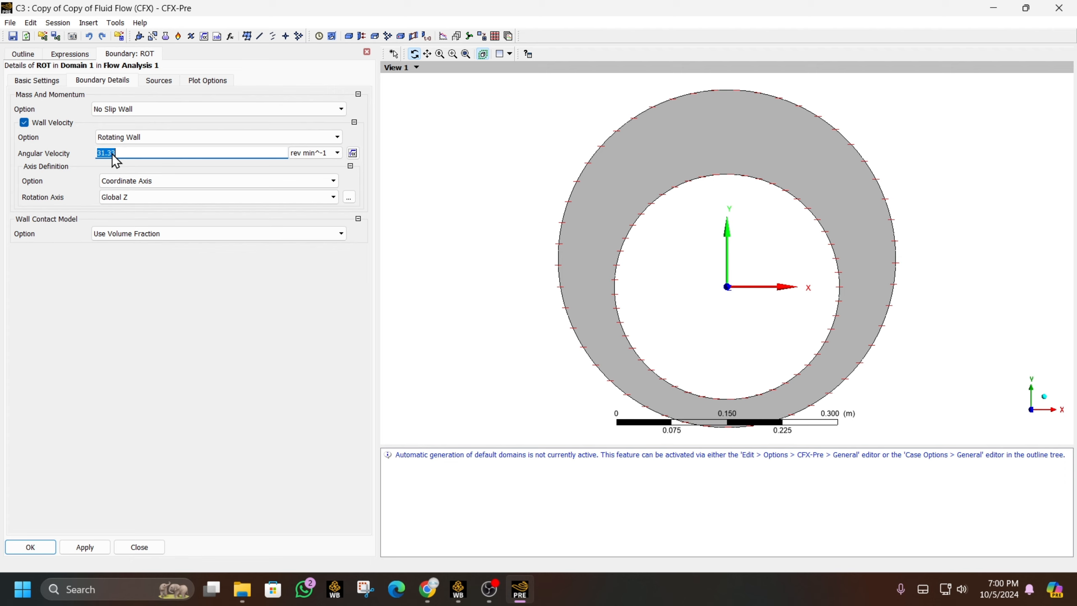
{"action": "type", "text": "5"}
{"action": "key", "text": "Return"}
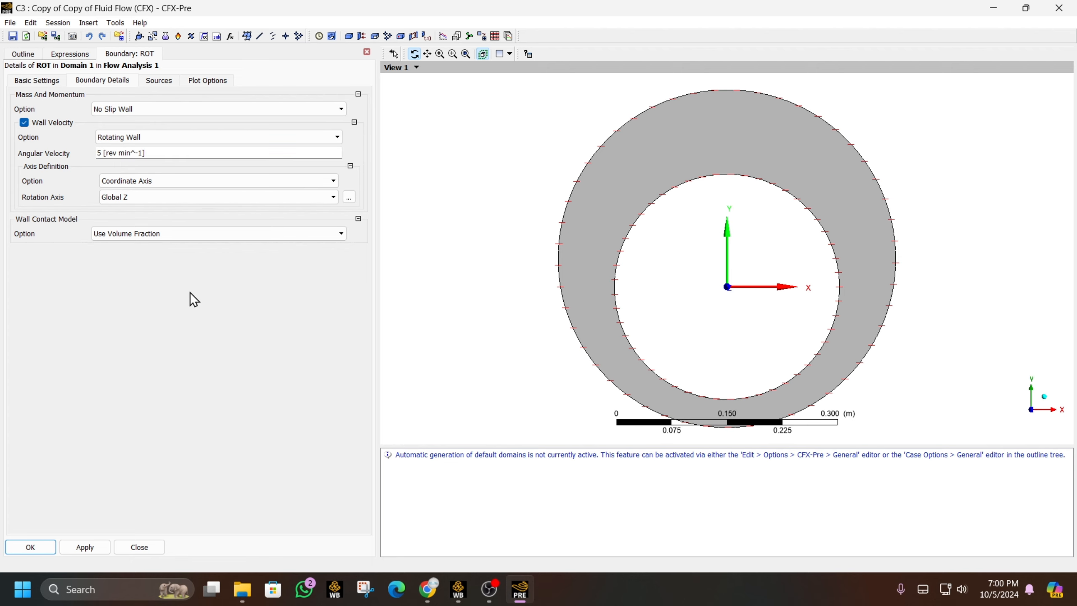
{"action": "left_click", "coordinate": [121, 152]}
{"action": "left_click", "coordinate": [34, 547]}
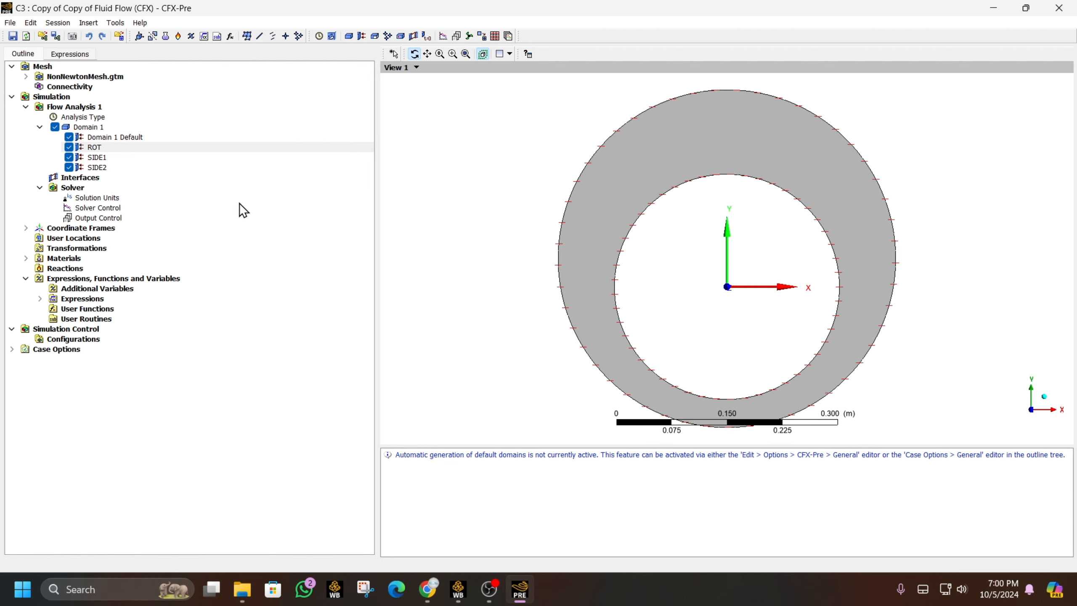
- Set the transient analysis to 1 s total time with 0.001 s timesteps
{"action": "double_click", "coordinate": [83, 117]}
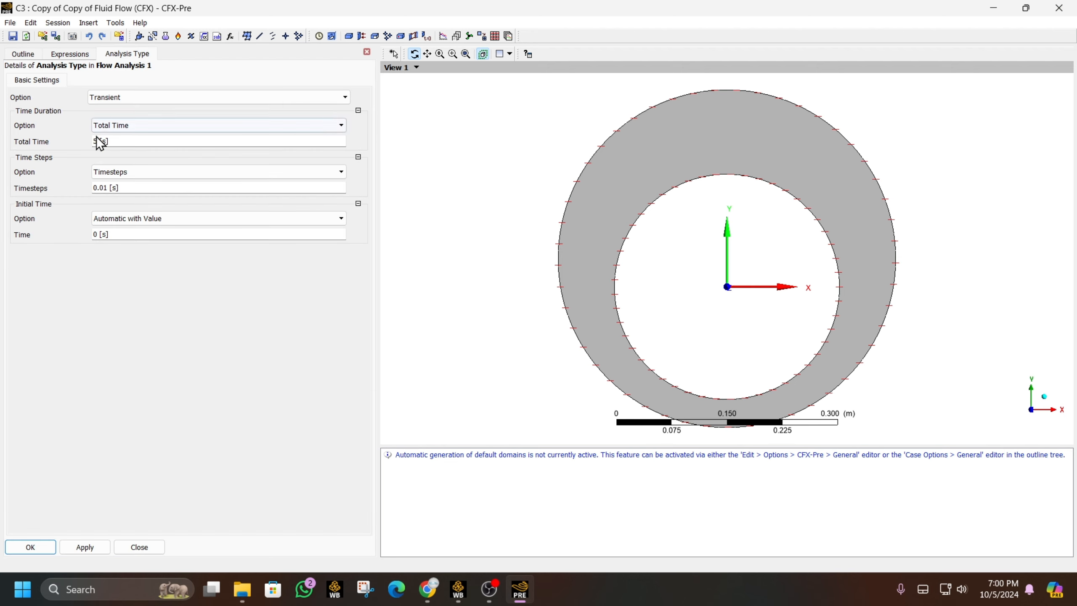
{"action": "left_click", "coordinate": [97, 140]}
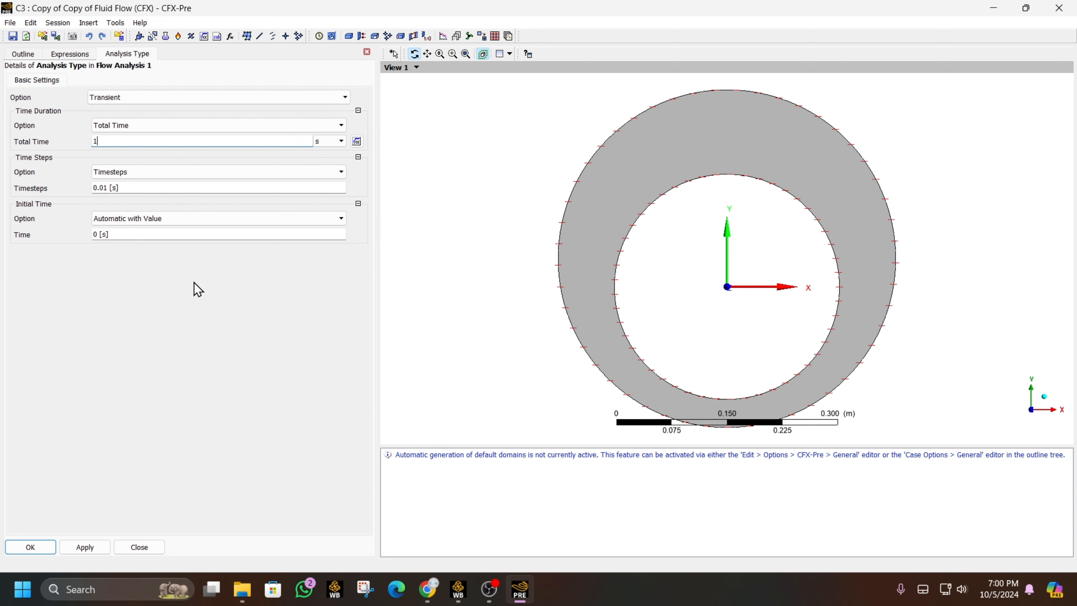
{"action": "left_click", "coordinate": [115, 188]}
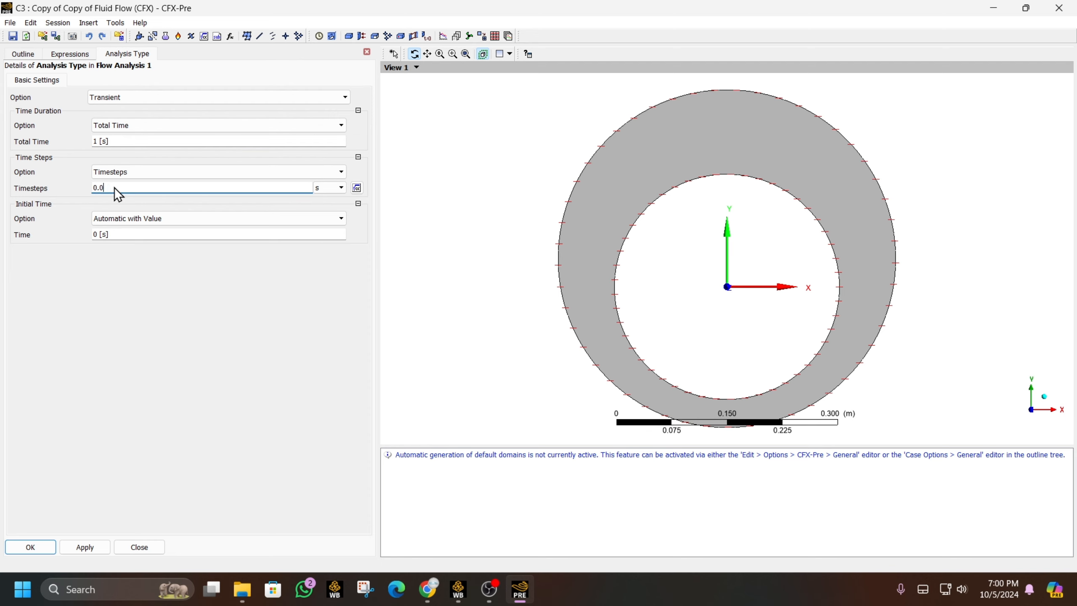
{"action": "type", "text": "0.001"}
{"action": "key", "text": "Return"}
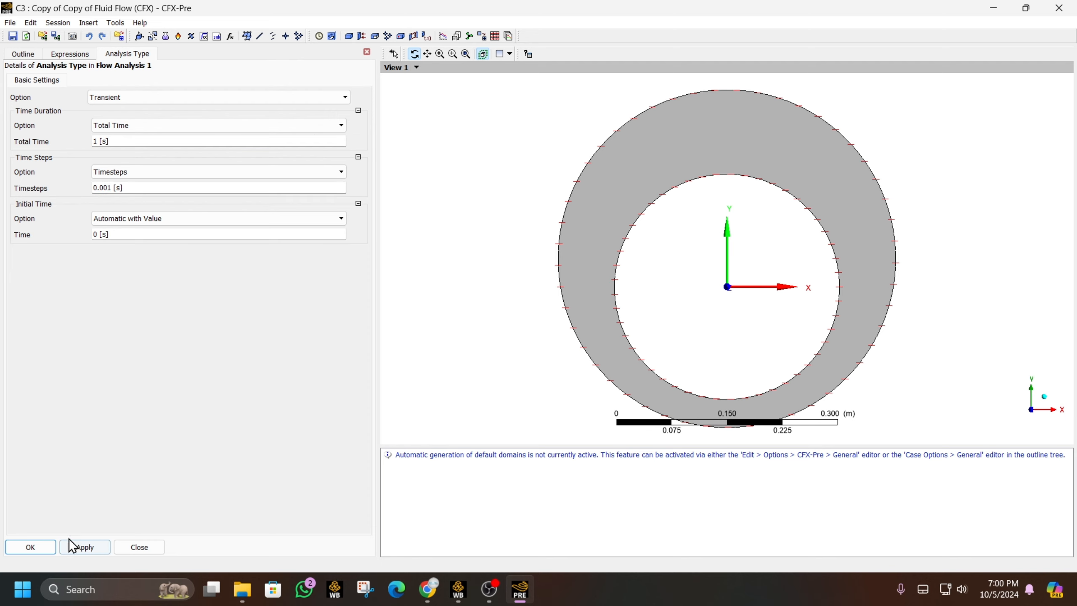
{"action": "left_click", "coordinate": [31, 547]}
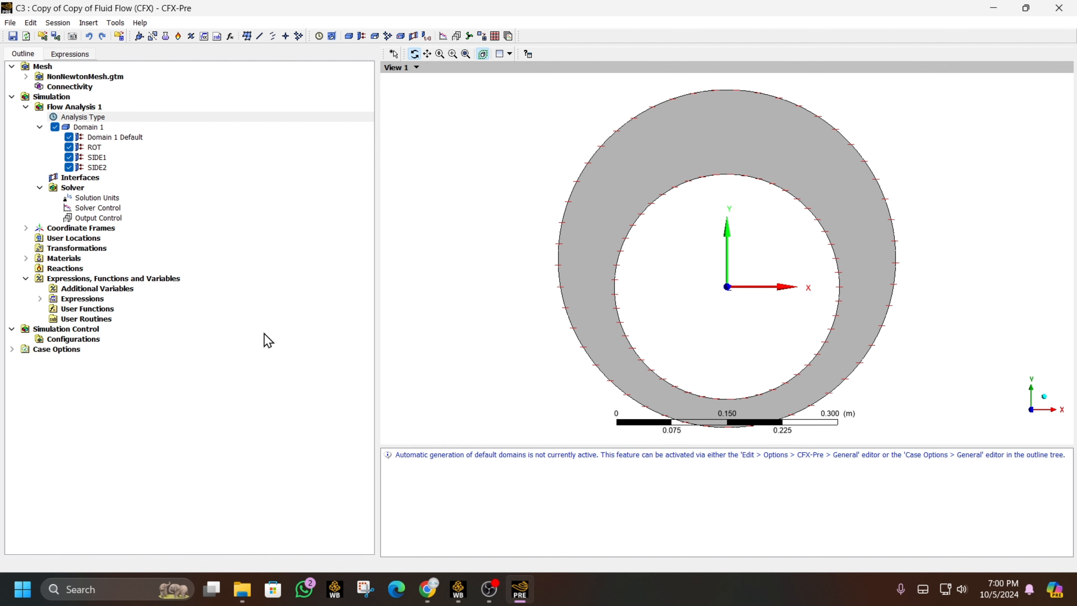
- Set the solver control residual target to 1e-4
{"action": "double_click", "coordinate": [84, 208]}
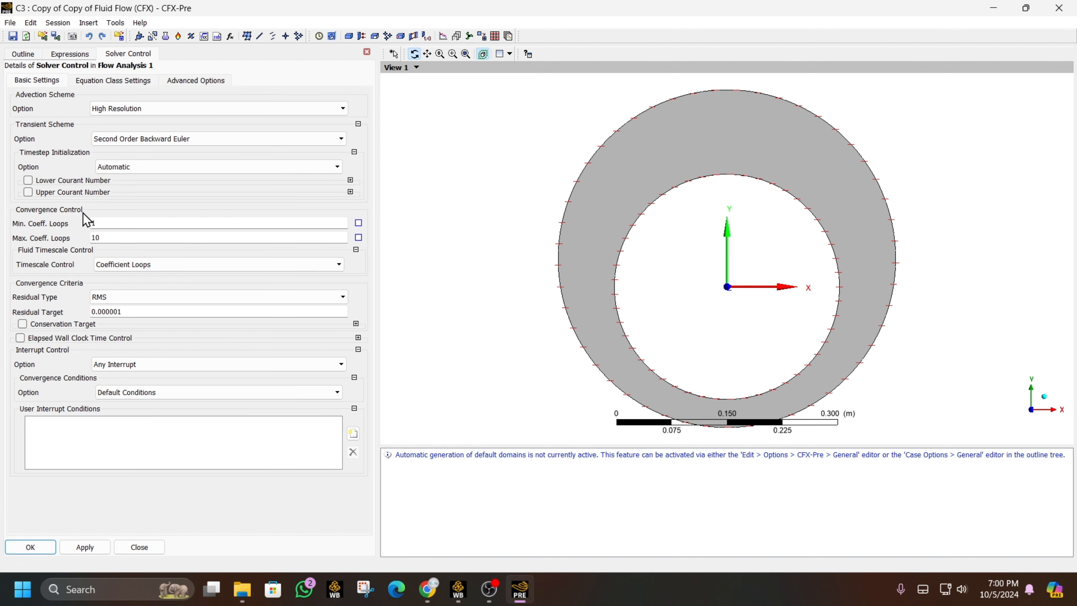
{"action": "left_click", "coordinate": [139, 546]}
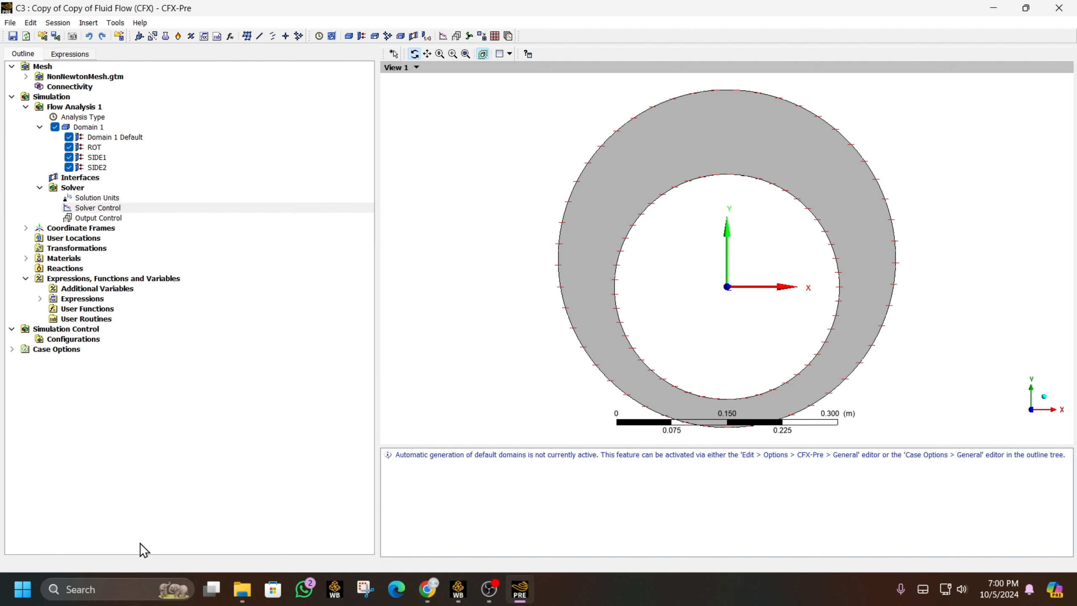
{"action": "double_click", "coordinate": [85, 210]}
{"action": "double_click", "coordinate": [115, 314]}
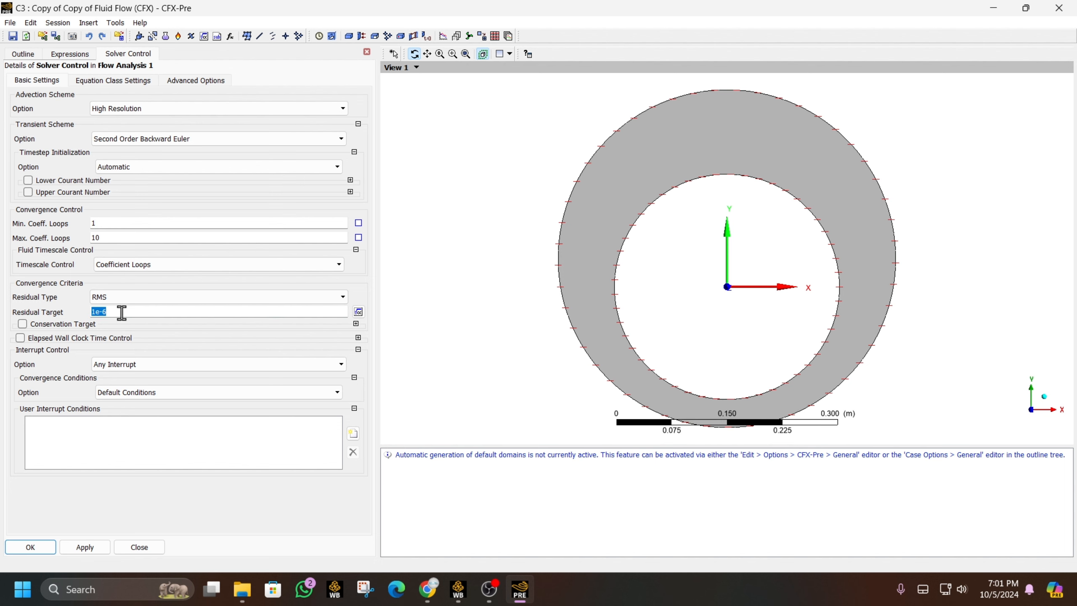
{"action": "type", "text": "1e-4"}
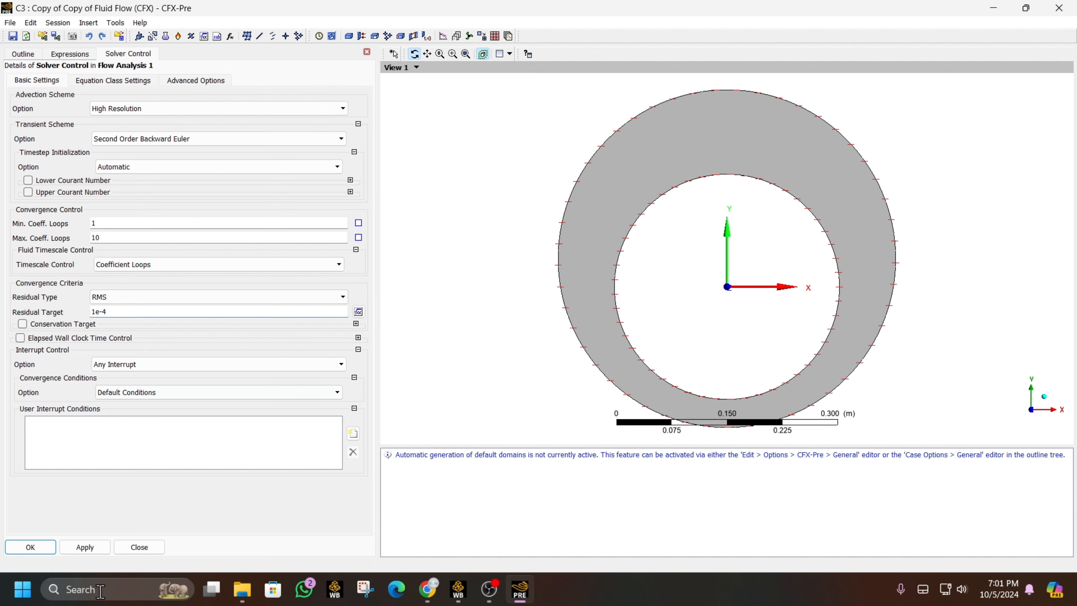
{"action": "left_click", "coordinate": [29, 547]}
- Save transient results every 25 timesteps in Output Control, then close CFX-Pre
{"action": "double_click", "coordinate": [98, 218]}
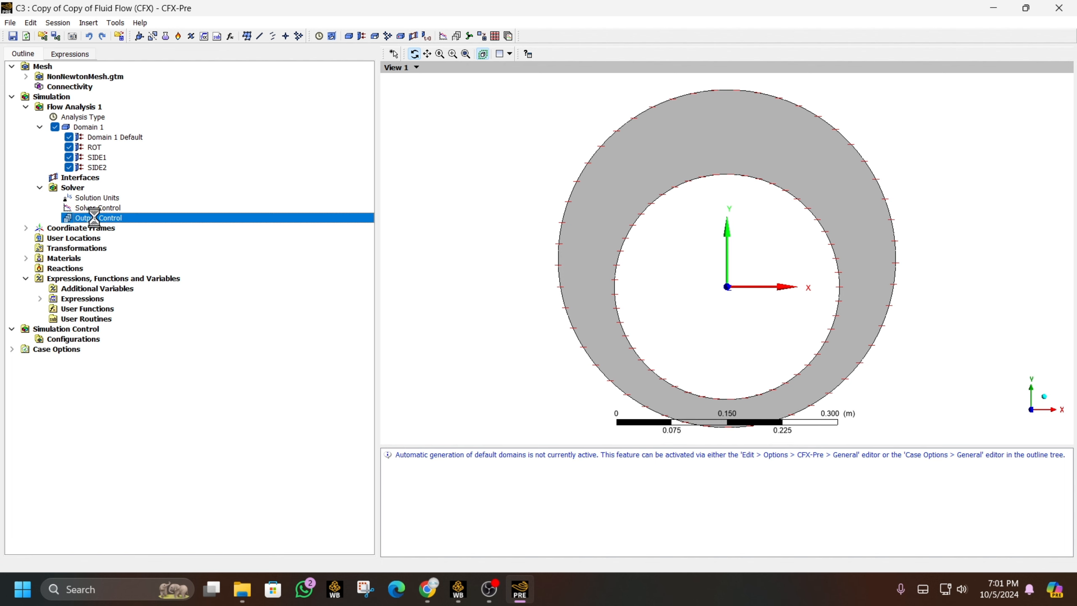
{"action": "left_click", "coordinate": [105, 83]}
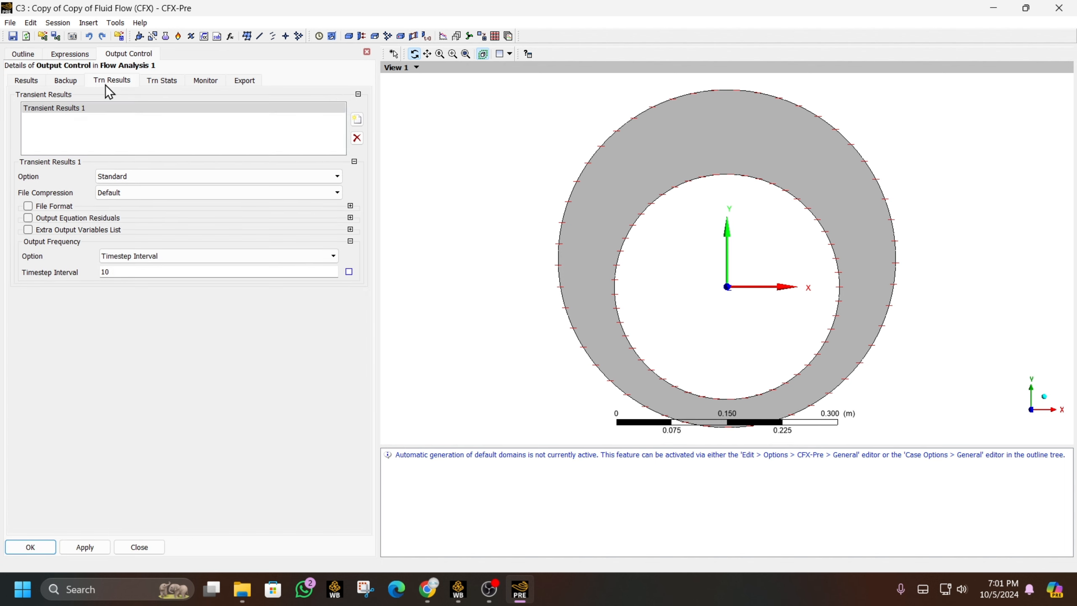
{"action": "double_click", "coordinate": [138, 272]}
{"action": "type", "text": "50"}
{"action": "key", "text": "BackSpace"}
{"action": "key", "text": "BackSpace"}
{"action": "type", "text": "25"}
{"action": "left_click", "coordinate": [51, 552]}
{"action": "double_click", "coordinate": [100, 218]}
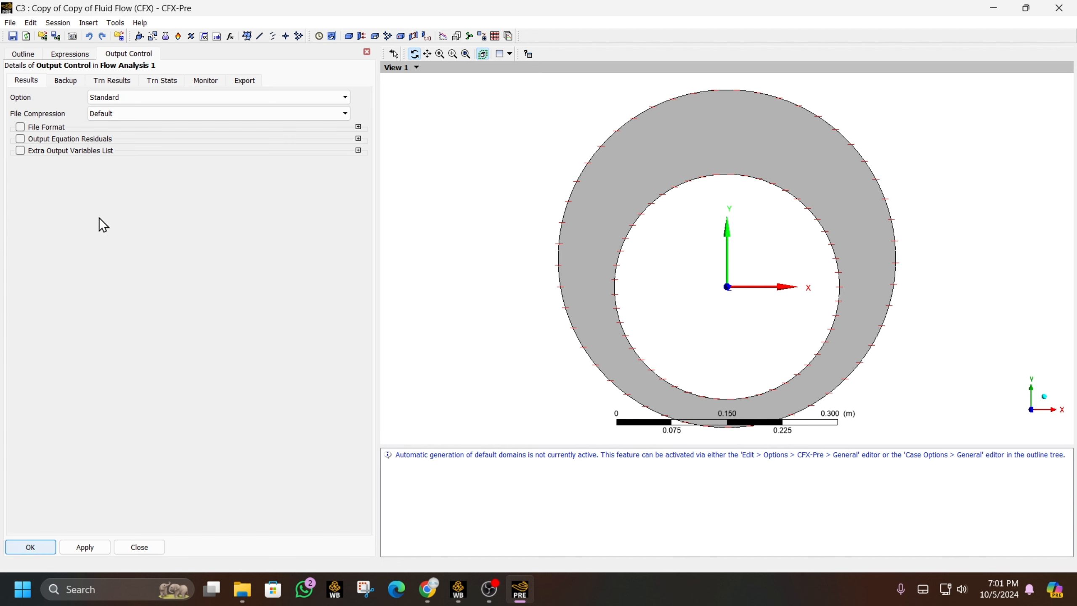
{"action": "left_click", "coordinate": [142, 547]}
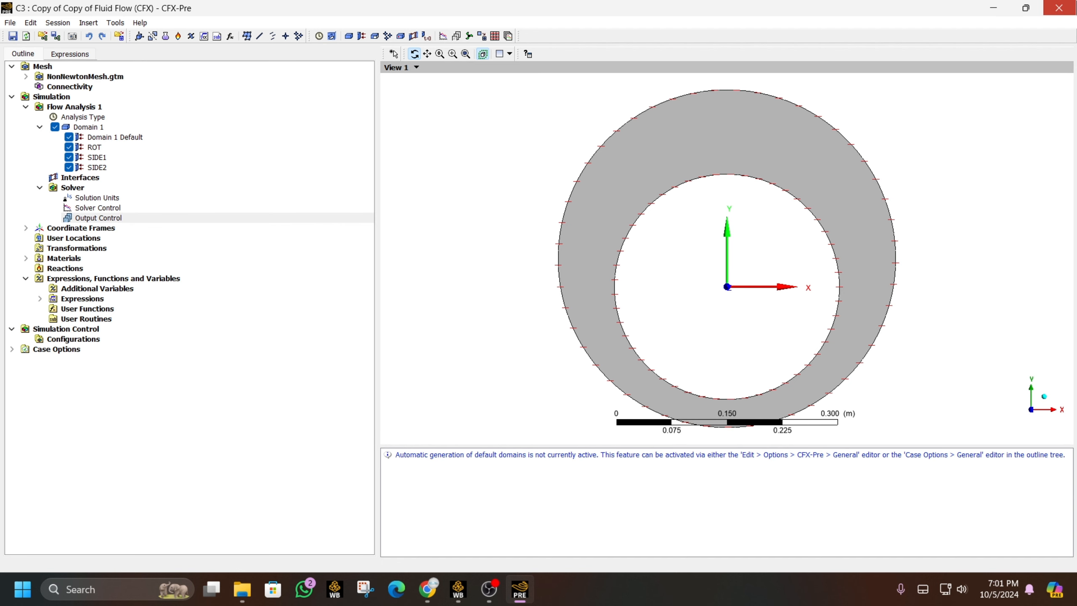
{"action": "left_click", "coordinate": [1059, 8]}
- Launch the Solver Manager for case C and check that Initial Values uses Initial Conditions
{"action": "double_click", "coordinate": [274, 415]}
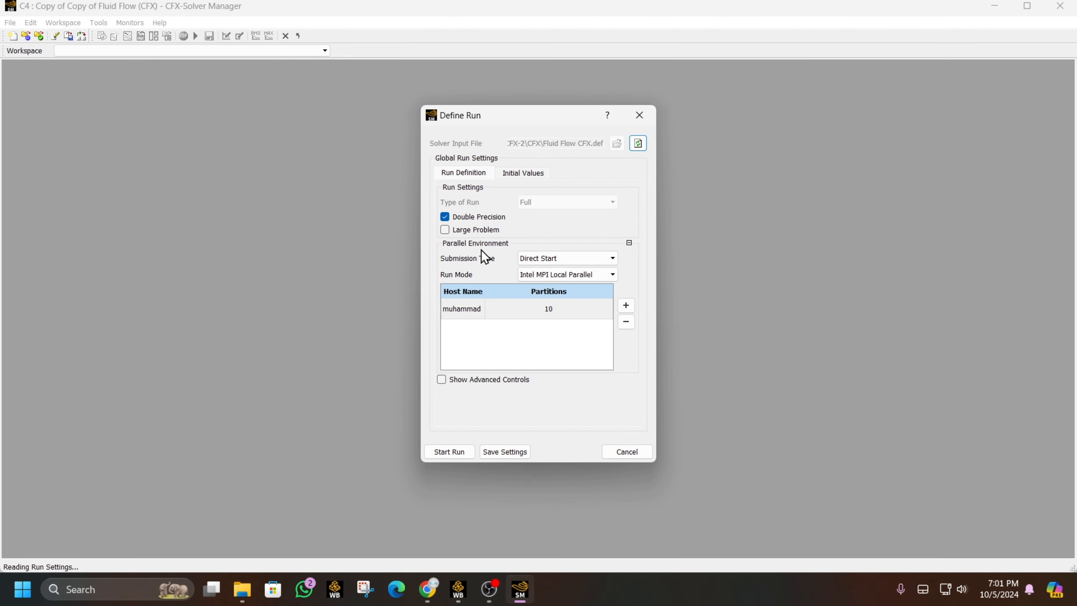
{"action": "left_click", "coordinate": [533, 172]}
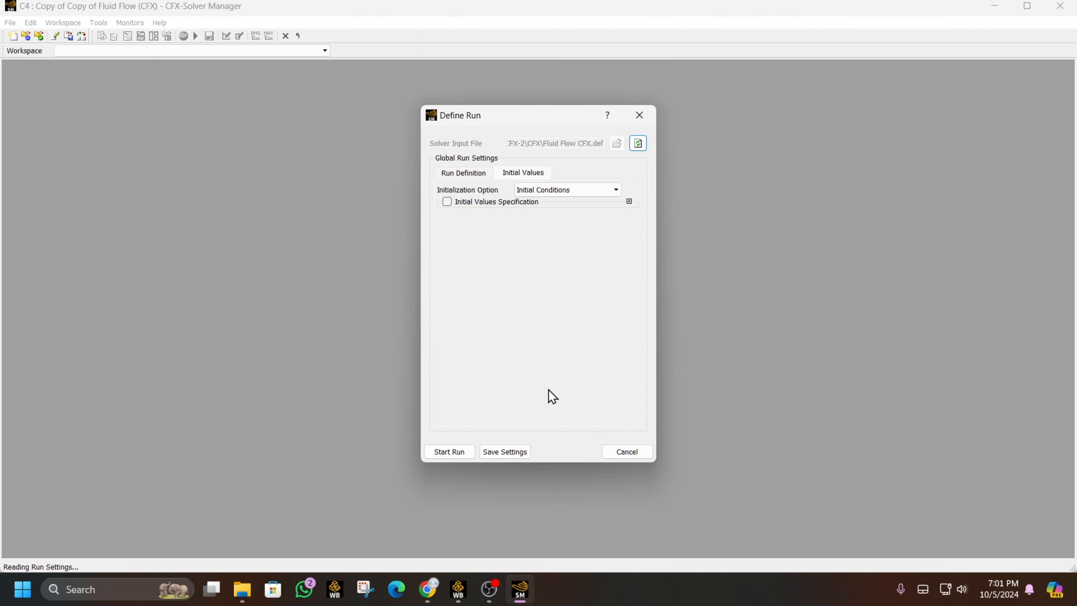